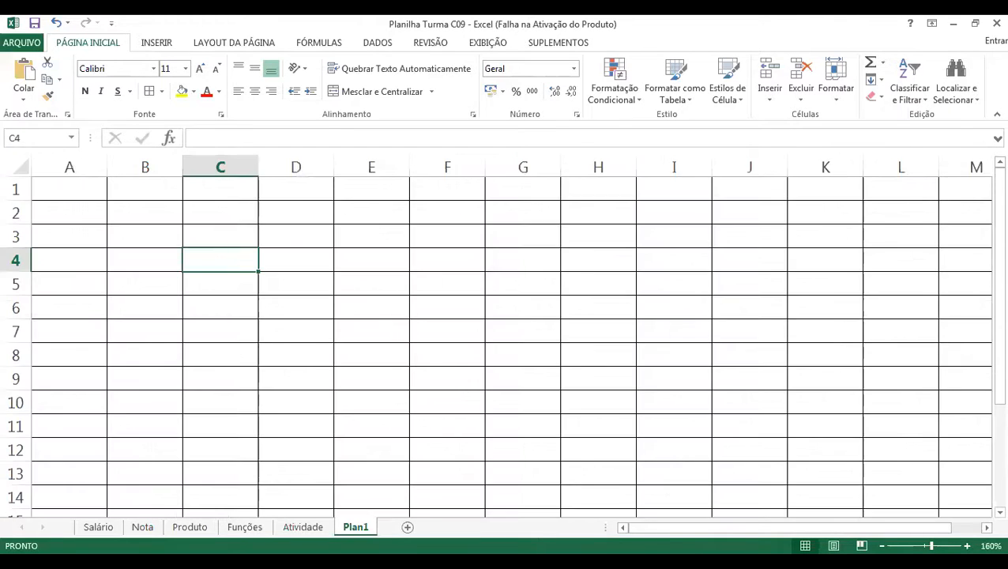
- Enter the values 10, 20 and 90 in cells B3 to B5
{"action": "scroll", "coordinate": [344, 373], "scroll_direction": "up", "scroll_amount": 2, "text": "ctrl"}
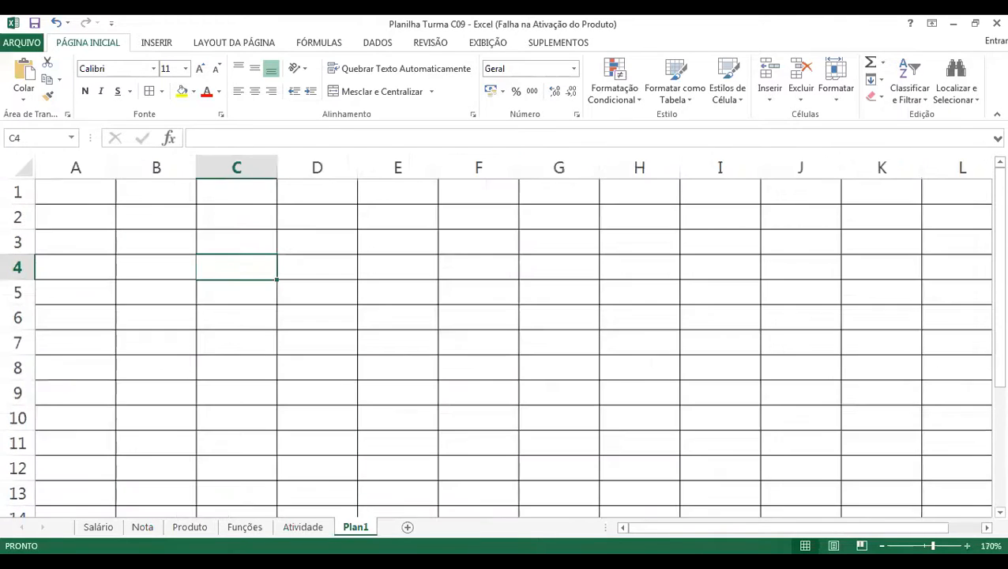
{"action": "left_click", "coordinate": [197, 254]}
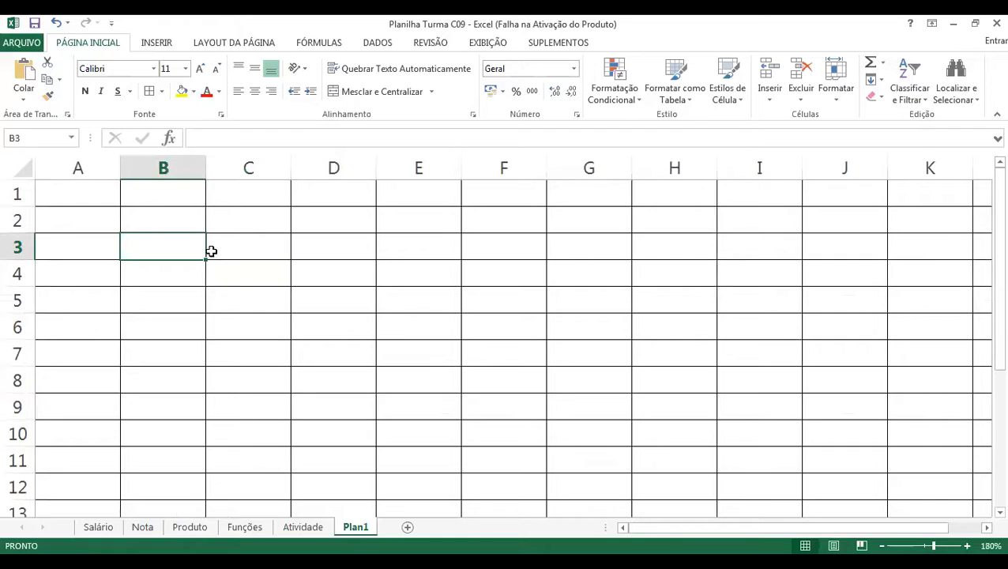
{"action": "type", "text": "10"}
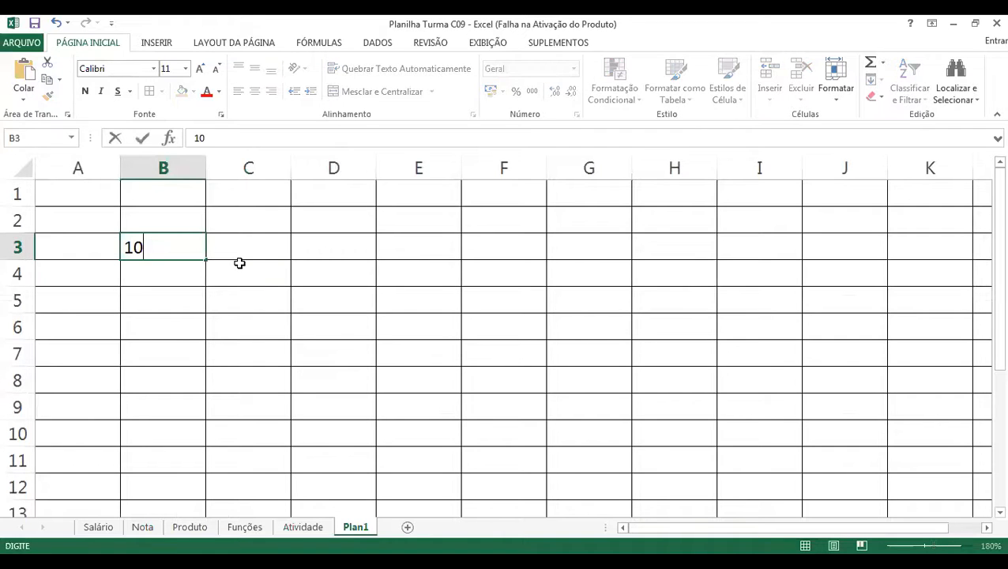
{"action": "key", "text": "Return"}
{"action": "type", "text": "20"}
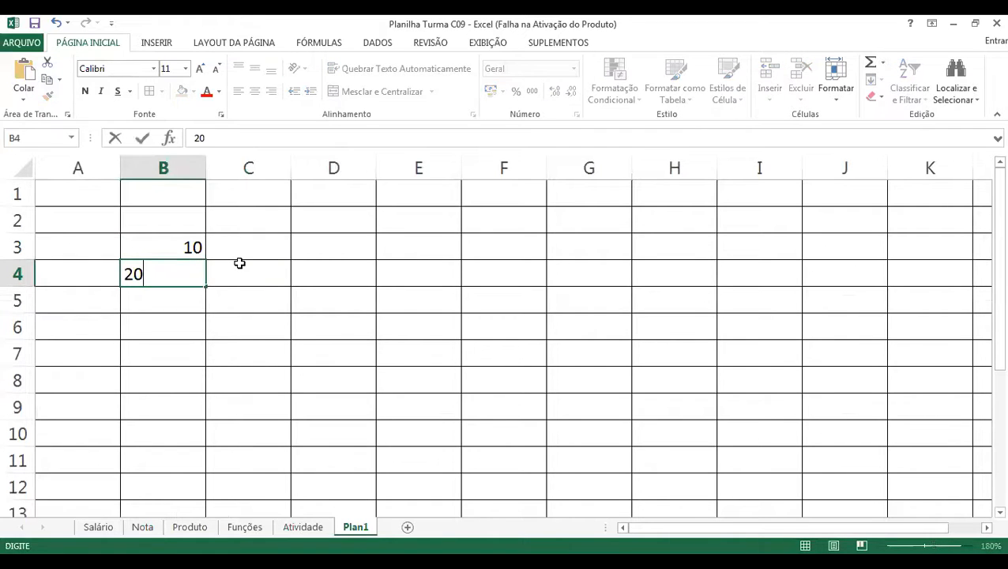
{"action": "key", "text": "Return"}
{"action": "type", "text": "90"}
{"action": "key", "text": "Return"}
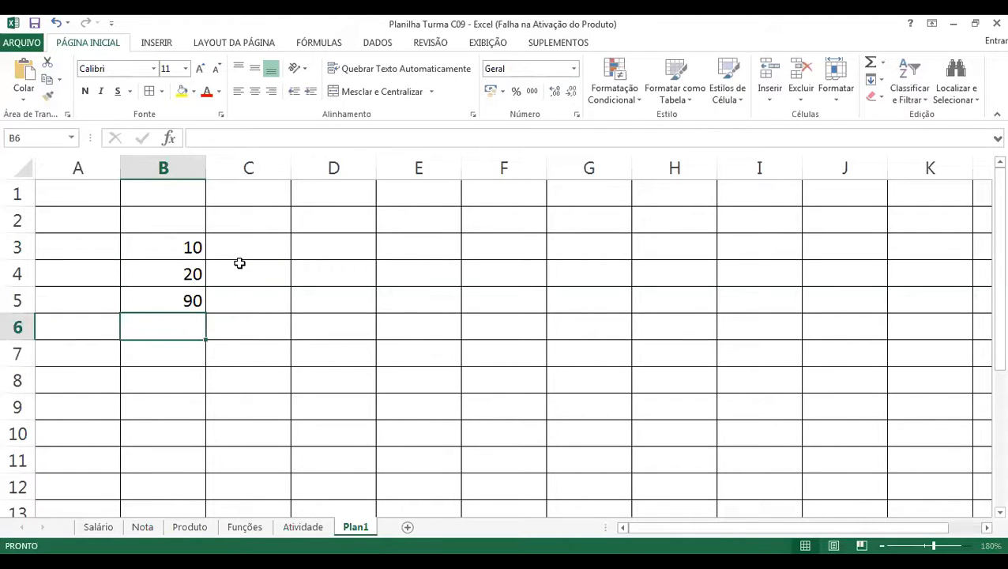
- Enter the values 40 and 20 in cells F3 and F4
{"action": "key", "text": "Right"}
{"action": "key", "text": "Right"}
{"action": "key", "text": "Right"}
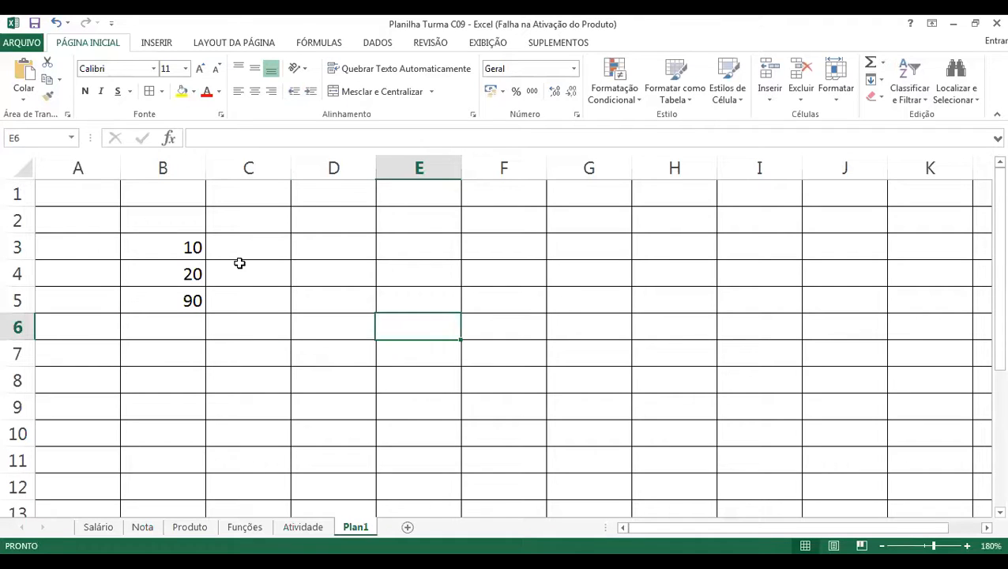
{"action": "key", "text": "Up"}
{"action": "key", "text": "Up"}
{"action": "key", "text": "Up"}
{"action": "key", "text": "Right"}
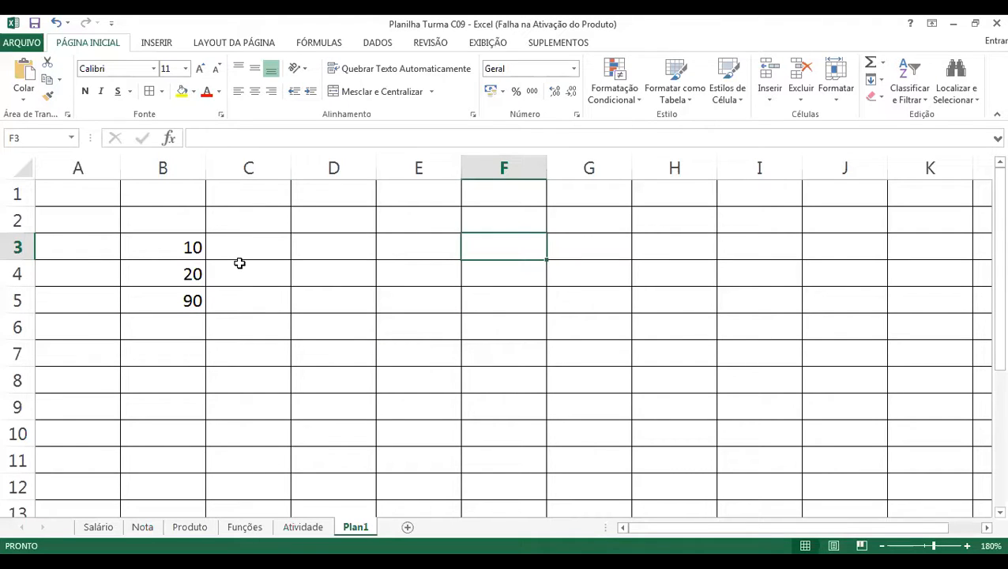
{"action": "type", "text": "40"}
{"action": "key", "text": "Return"}
{"action": "type", "text": "20"}
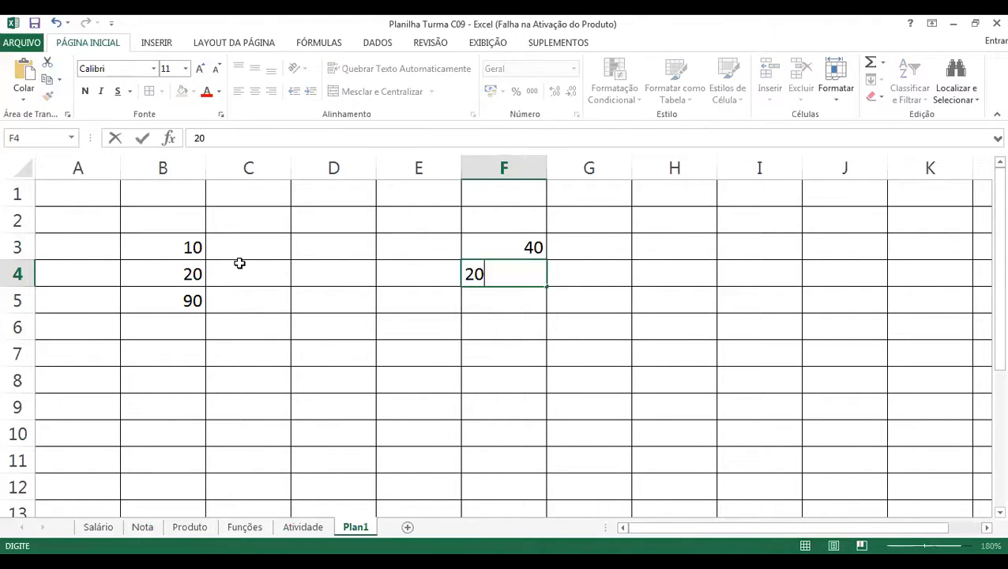
{"action": "key", "text": "Return"}
- Add the three values of column B in cell B7 with the formula =B3+B4+B5
{"action": "key", "text": "Down"}
{"action": "key", "text": "Left"}
{"action": "key", "text": "Down"}
{"action": "key", "text": "Left"}
{"action": "key", "text": "Left"}
{"action": "key", "text": "Left"}
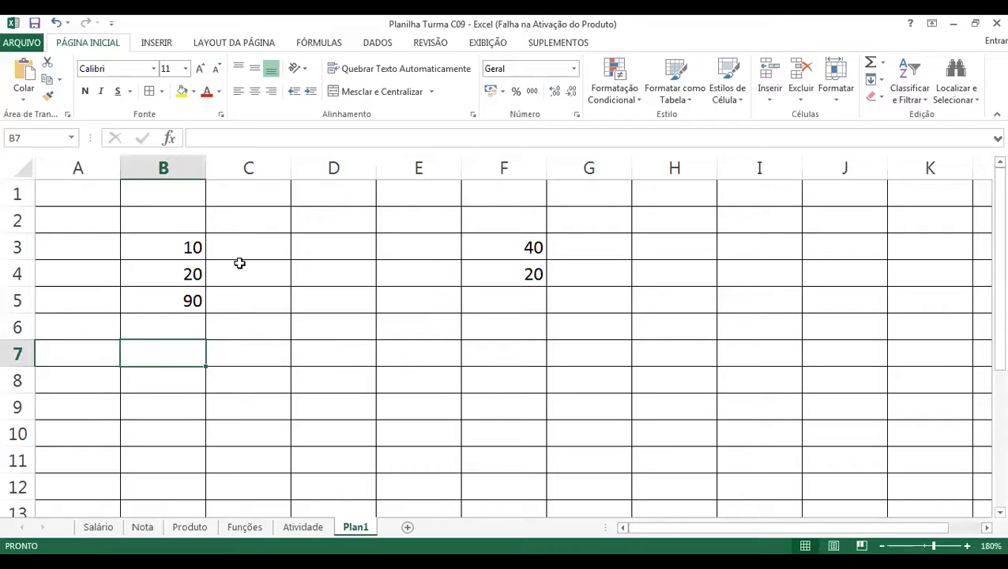
{"action": "type", "text": "="}
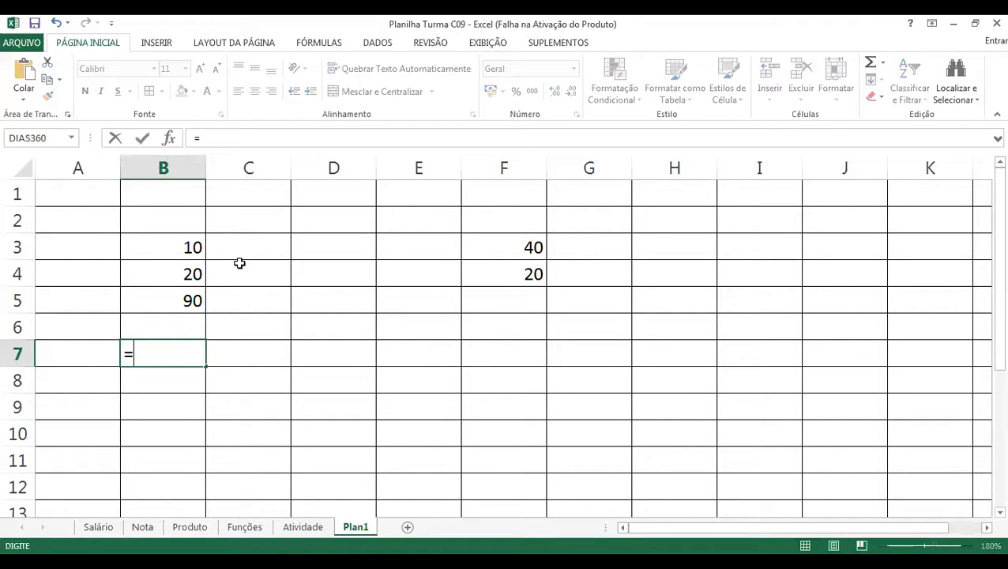
{"action": "left_click", "coordinate": [193, 247]}
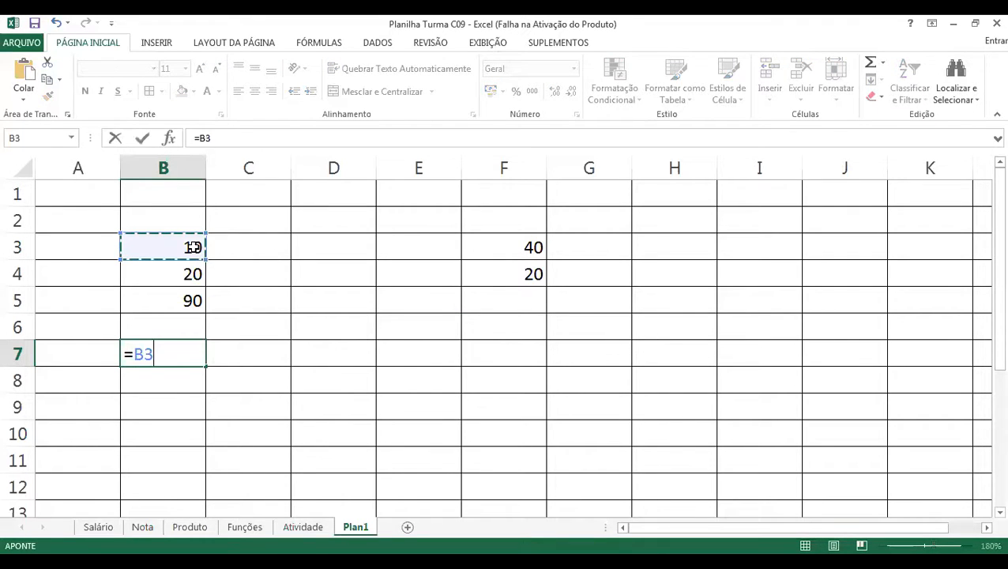
{"action": "type", "text": "+"}
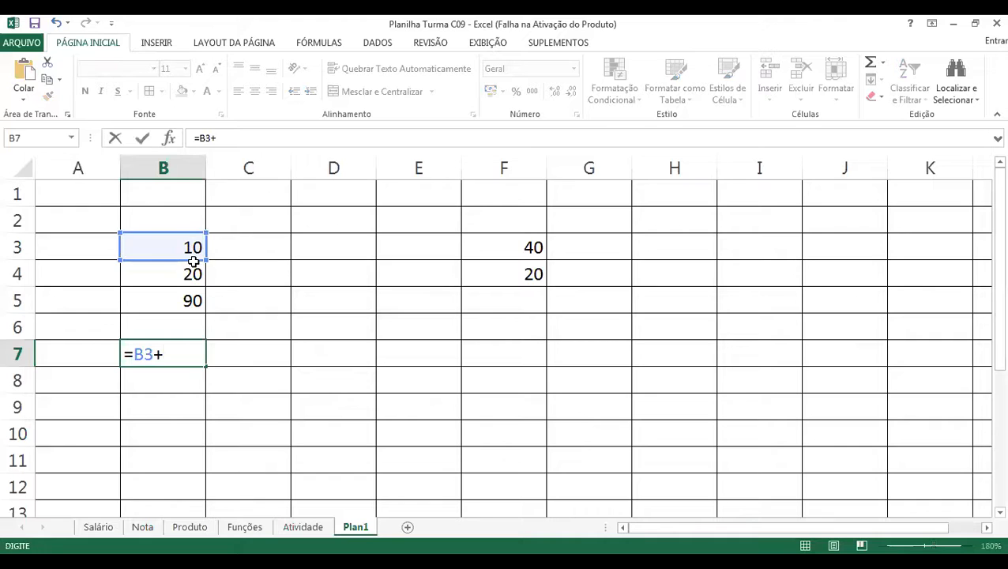
{"action": "left_click", "coordinate": [187, 274]}
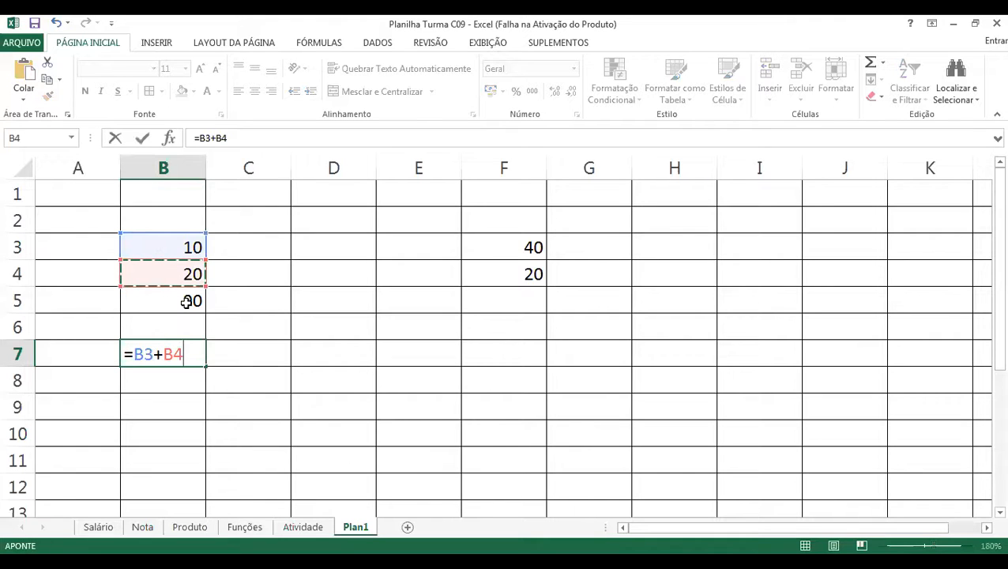
{"action": "left_click", "coordinate": [187, 301]}
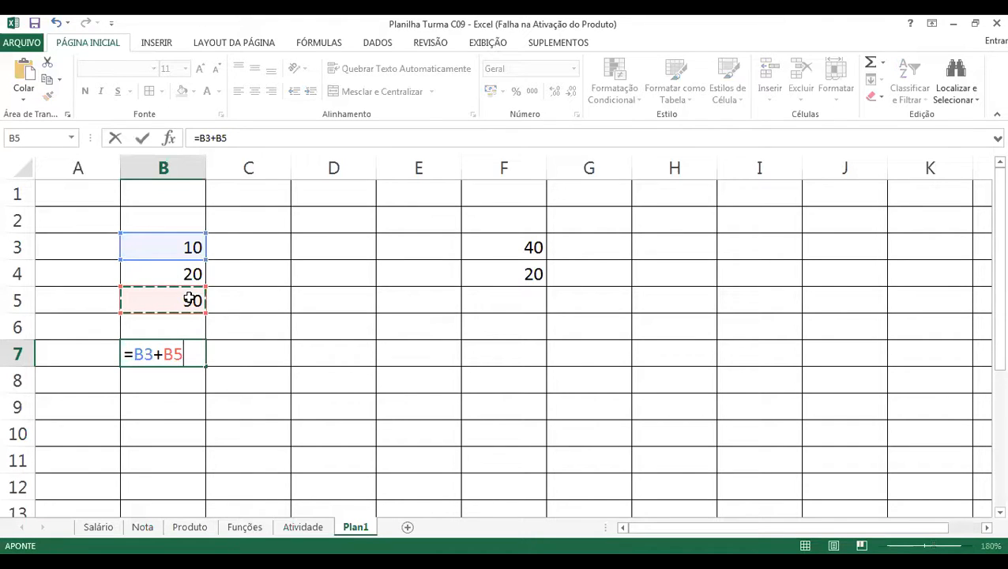
{"action": "left_click", "coordinate": [190, 274]}
{"action": "type", "text": "+"}
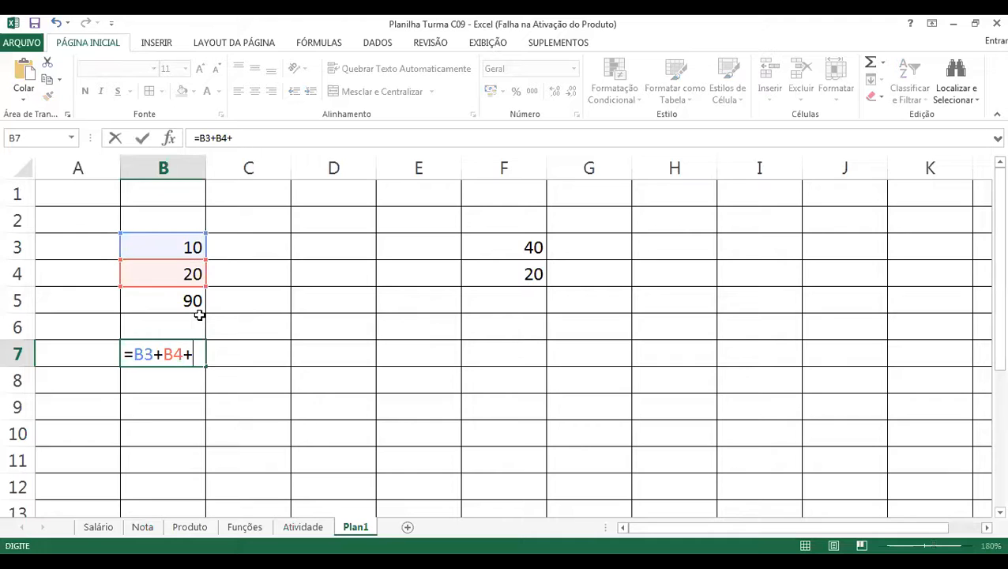
{"action": "left_click", "coordinate": [190, 301]}
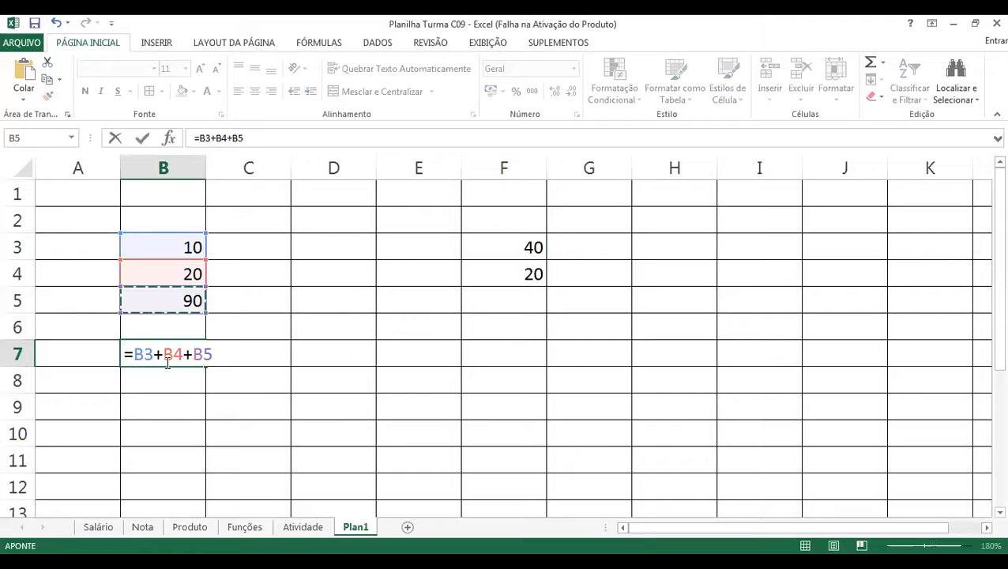
{"action": "key", "text": "Return"}
- Sum the range B3:B5 in cell B9 with the function =SOMA(B3:B5)
{"action": "left_click", "coordinate": [159, 410]}
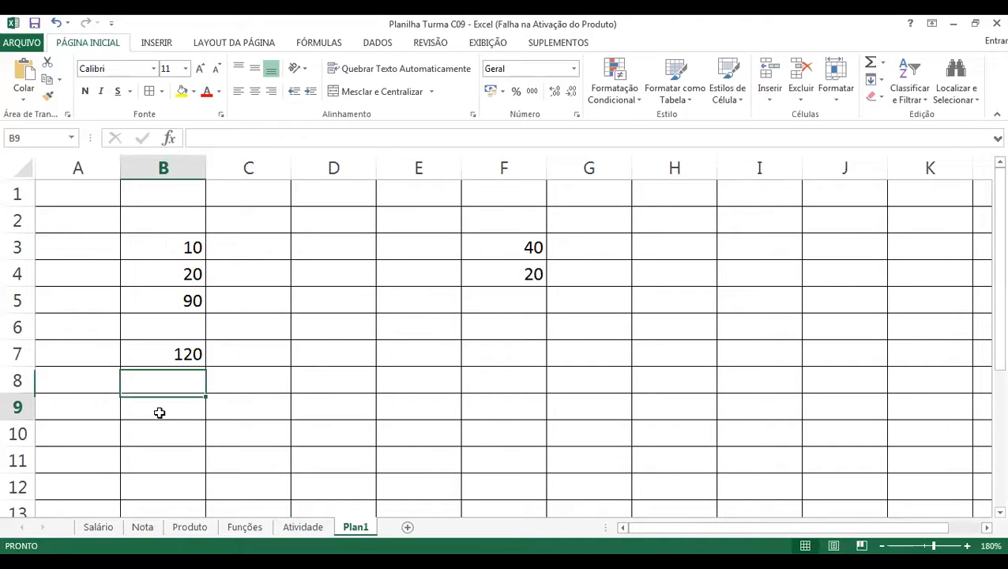
{"action": "type", "text": "=s"}
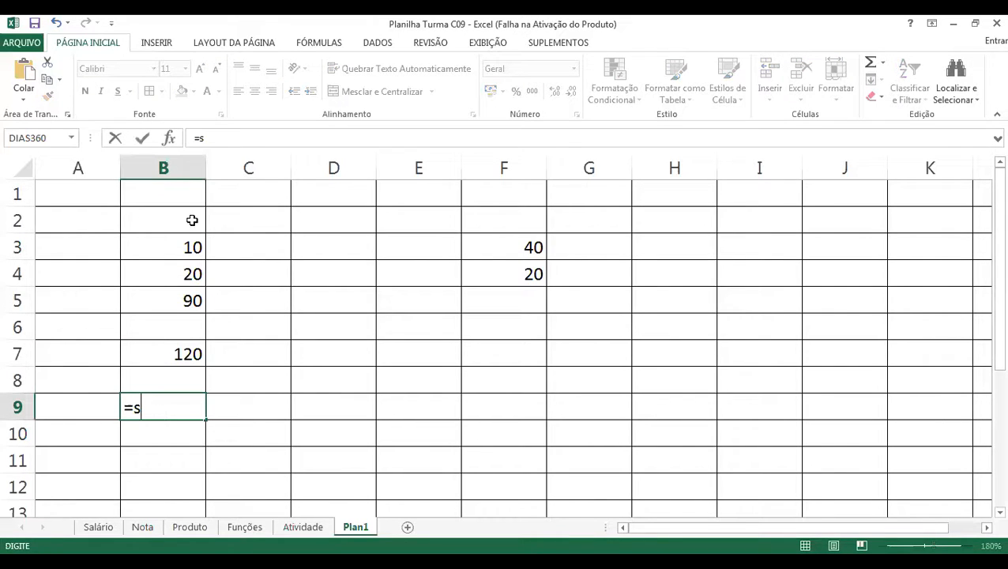
{"action": "type", "text": "oma("}
{"action": "left_click_drag", "start_coordinate": [187, 242], "coordinate": [189, 306]}
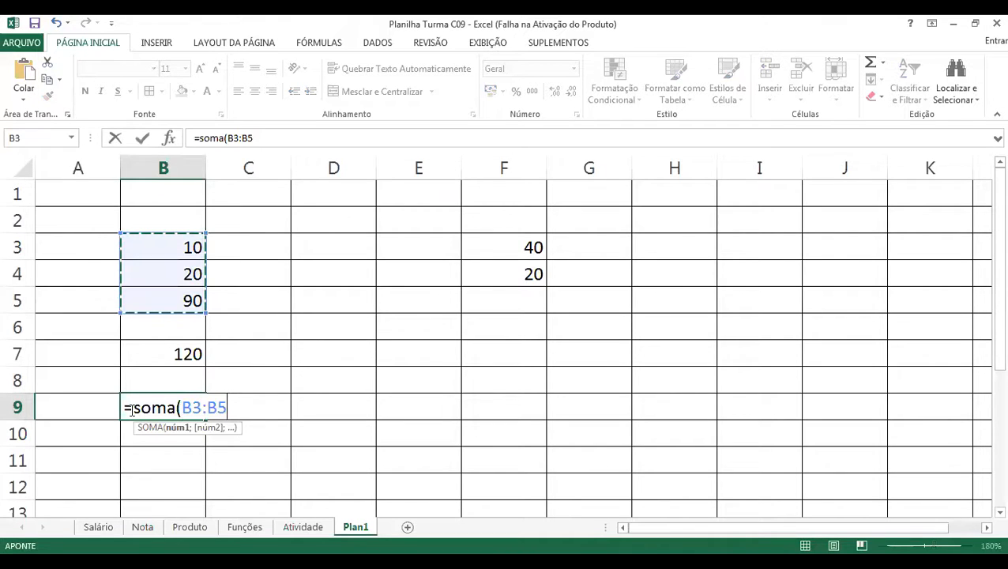
{"action": "left_click_drag", "start_coordinate": [131, 408], "coordinate": [170, 408]}
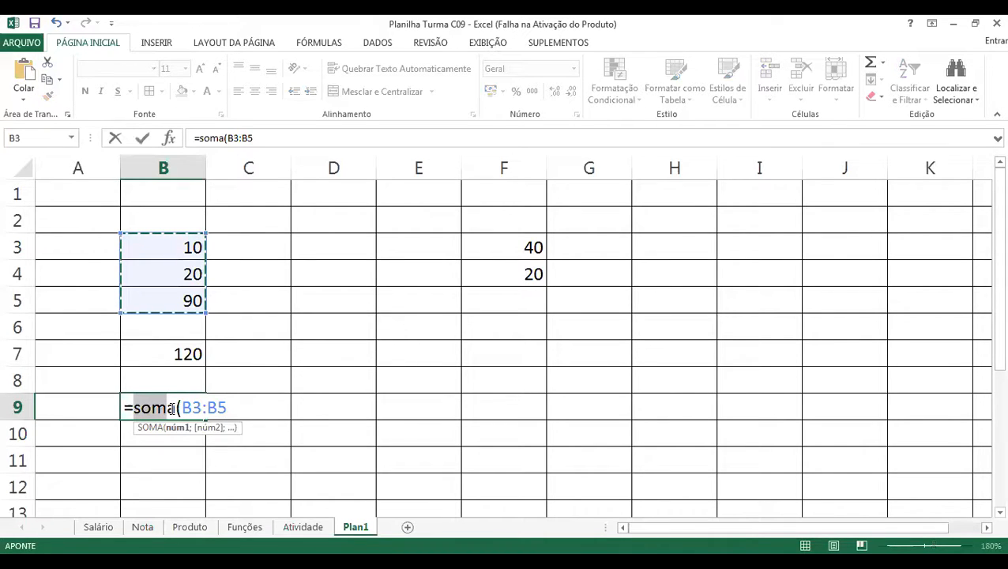
{"action": "left_click", "coordinate": [230, 406]}
{"action": "type", "text": ")"}
{"action": "key", "text": "Return"}
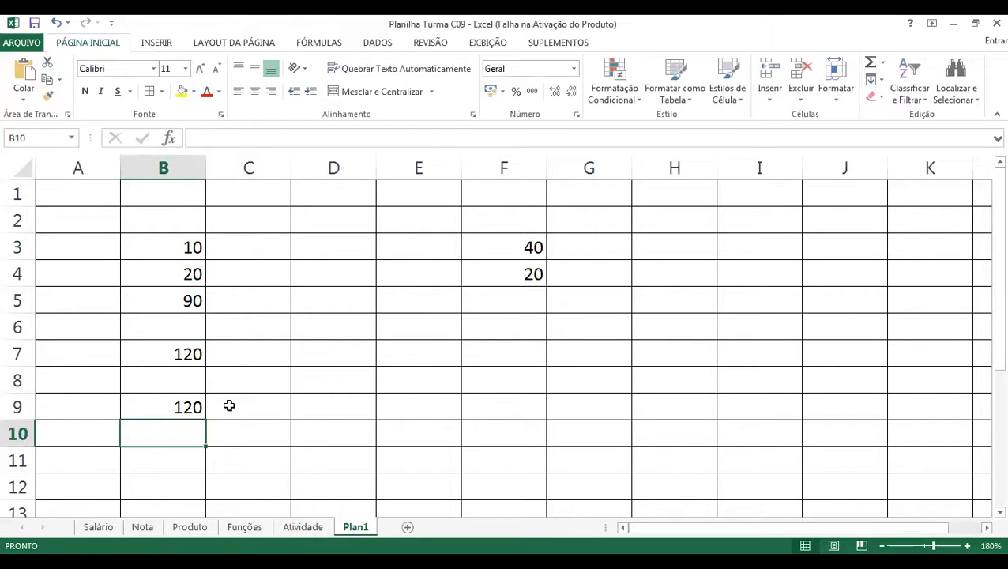
- Fill the cells B3 to B5 with yellow
{"action": "key", "text": "Up"}
{"action": "key", "text": "Up"}
{"action": "key", "text": "Up"}
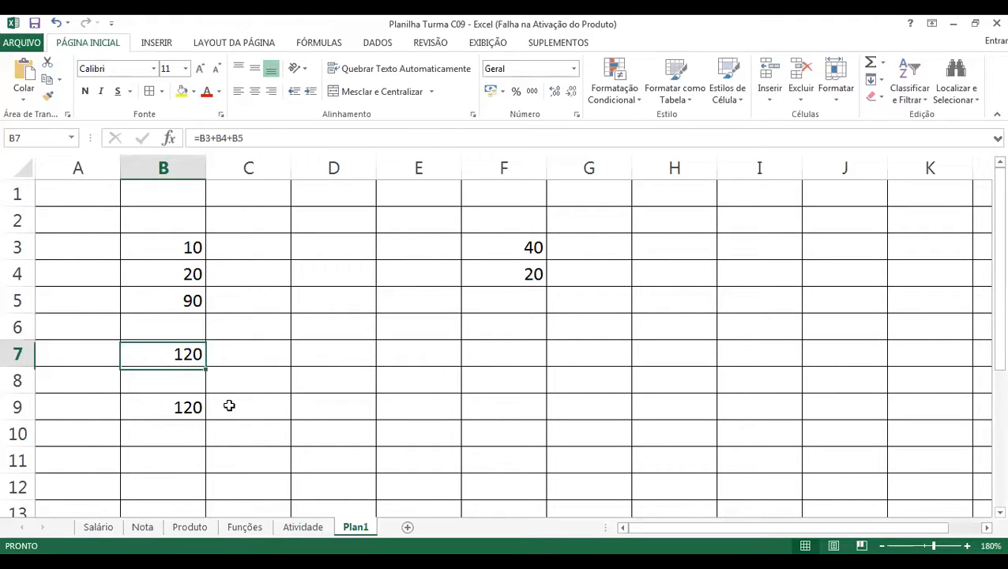
{"action": "key", "text": "Up"}
{"action": "key", "text": "Up"}
{"action": "key", "text": "Up"}
{"action": "key", "text": "Up"}
{"action": "key", "text": "shift+Down"}
{"action": "key", "text": "shift+Down"}
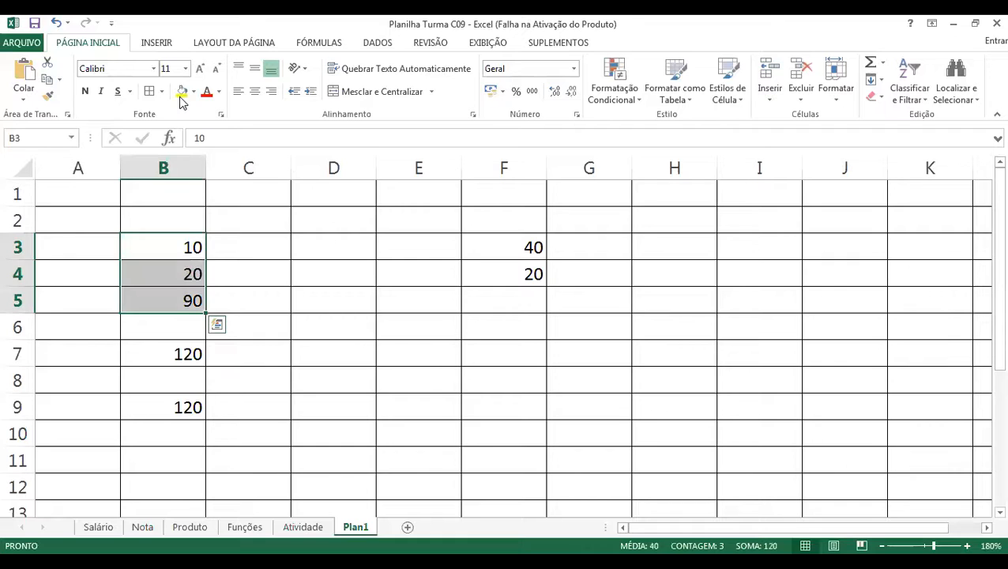
{"action": "left_click", "coordinate": [180, 91]}
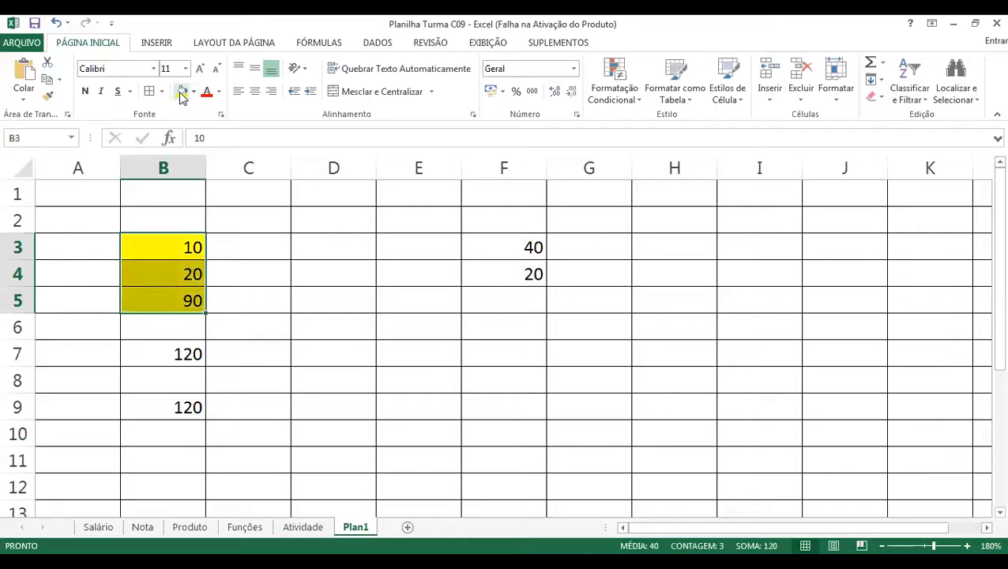
- Examine the formulas in cells B7 and B9 to compare cell-by-cell addition with the SOMA function
{"action": "left_click", "coordinate": [165, 360]}
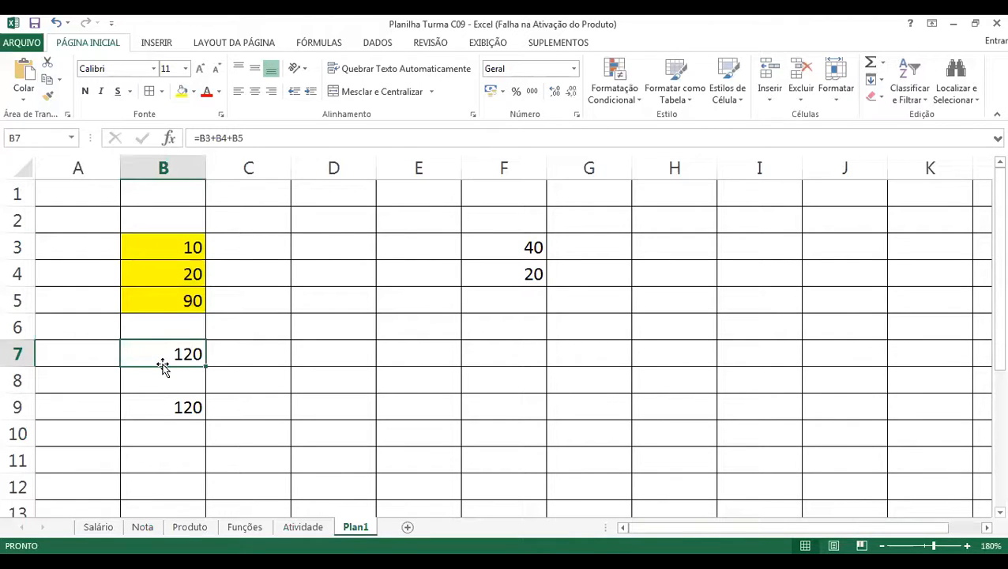
{"action": "double_click", "coordinate": [162, 365]}
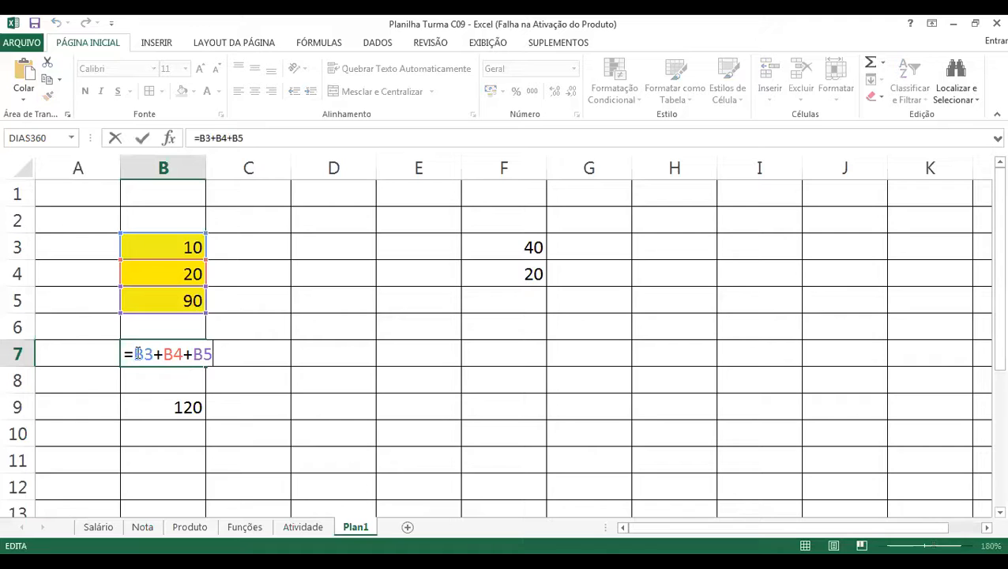
{"action": "double_click", "coordinate": [185, 408]}
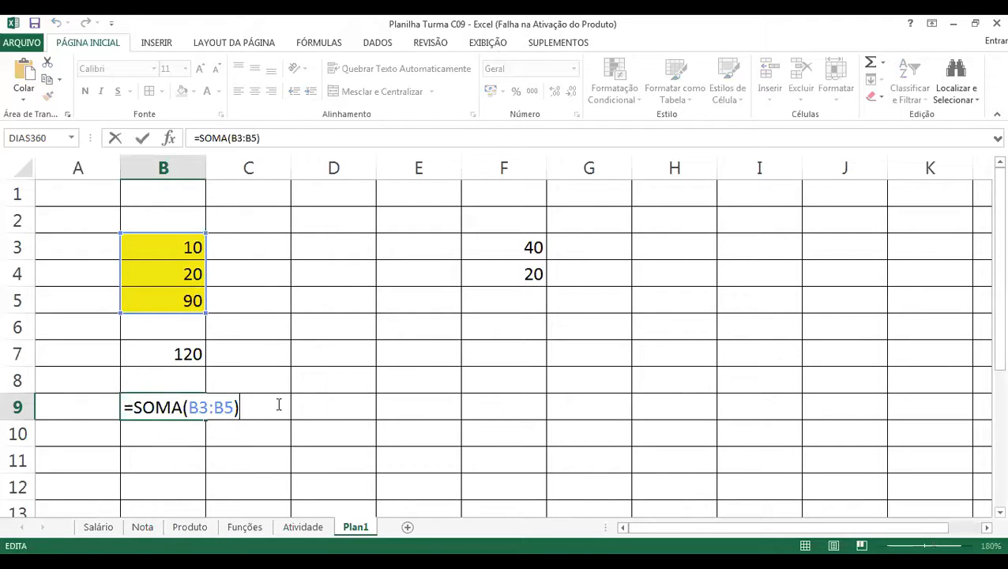
{"action": "left_click_drag", "start_coordinate": [141, 407], "coordinate": [280, 405]}
{"action": "key", "text": "Escape"}
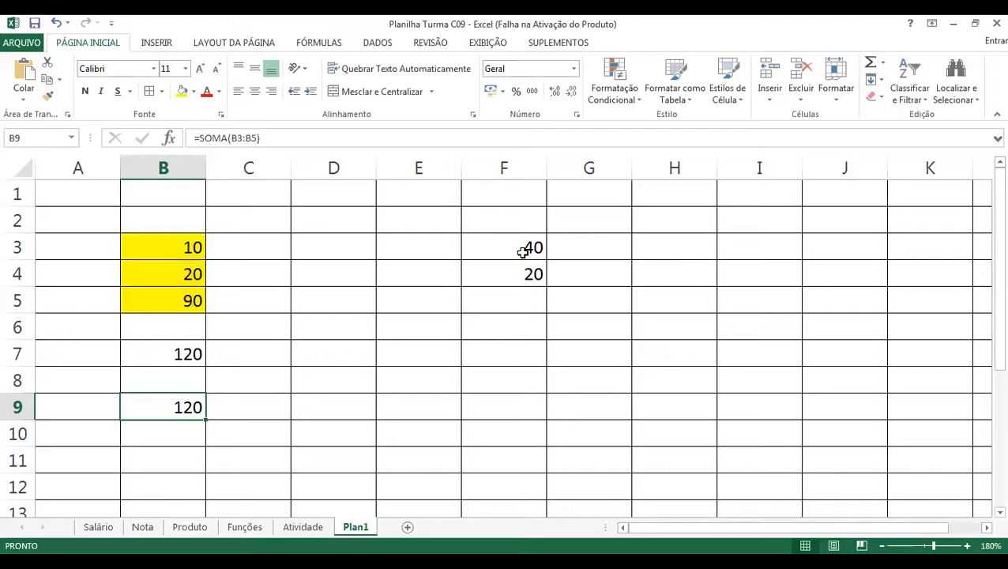
- Set the font size of cells F3 and F4 to 14
{"action": "left_click", "coordinate": [523, 251]}
{"action": "left_click_drag", "start_coordinate": [515, 257], "coordinate": [515, 268]}
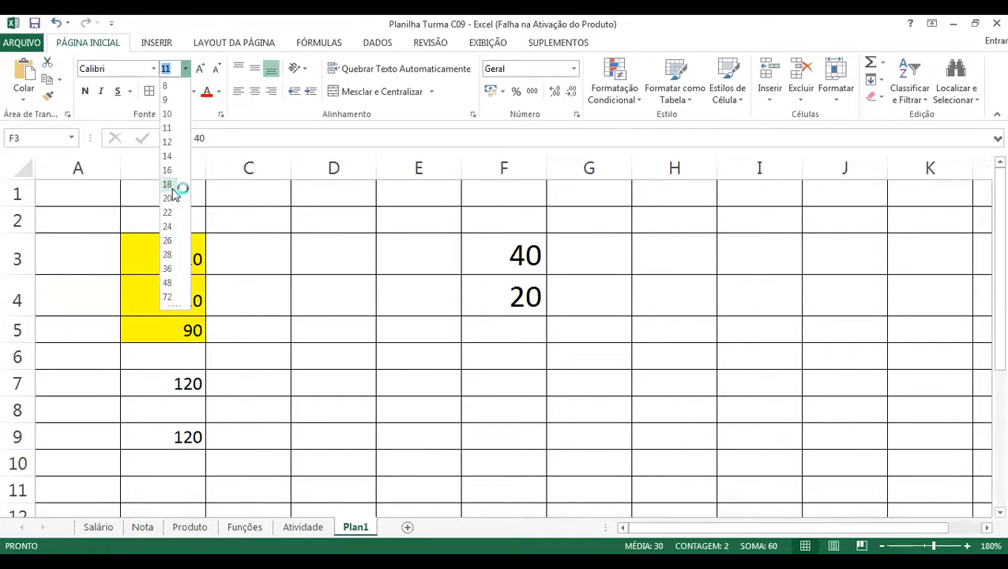
{"action": "left_click", "coordinate": [168, 156]}
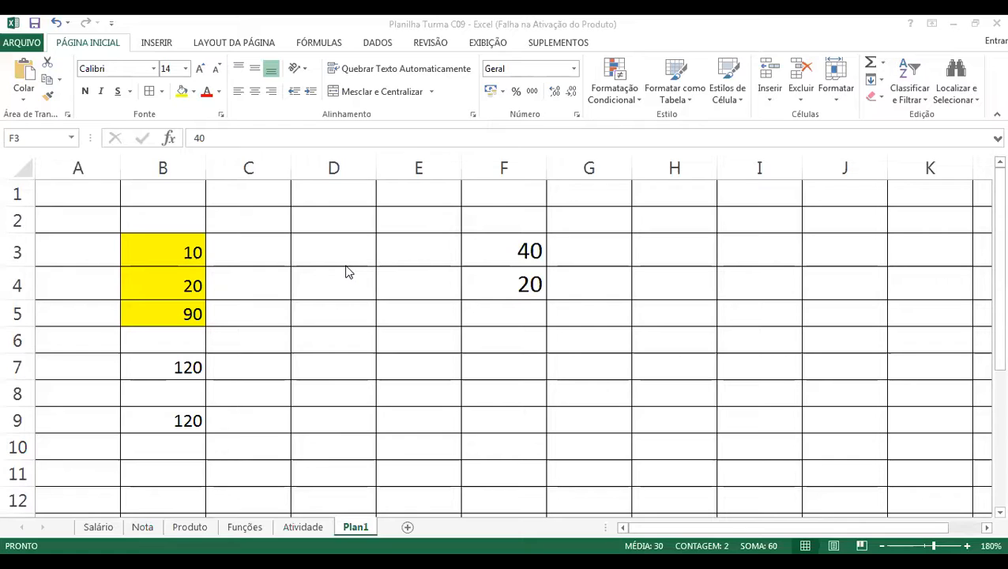
- Enter the label Soma in cell E6
{"action": "left_click", "coordinate": [418, 313]}
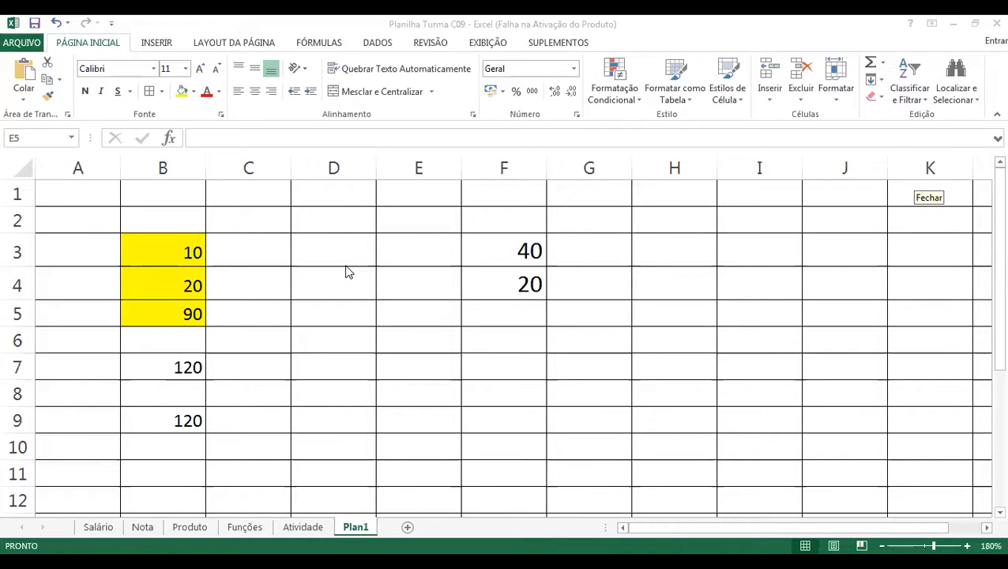
{"action": "left_click", "coordinate": [426, 340]}
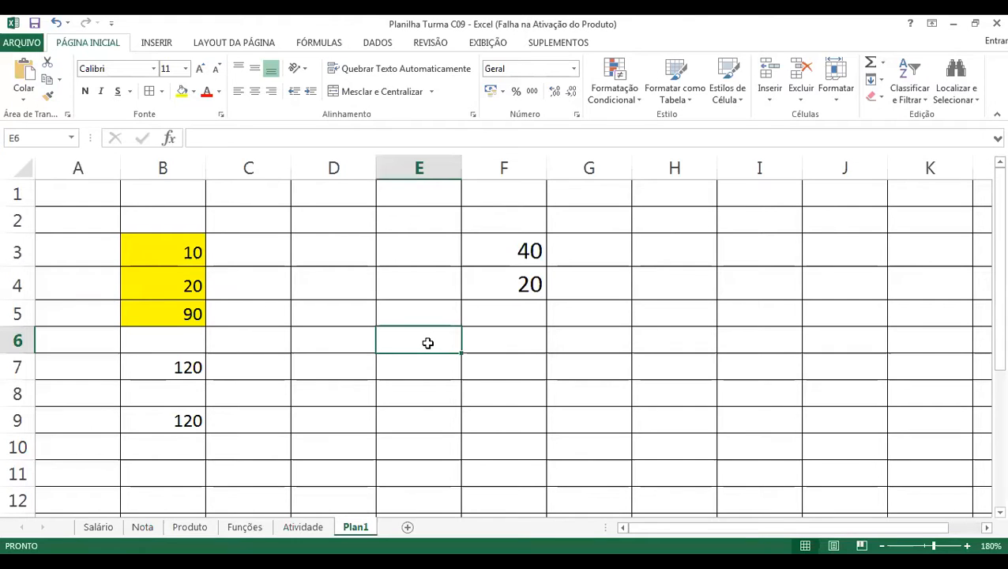
{"action": "type", "text": "Soma"}
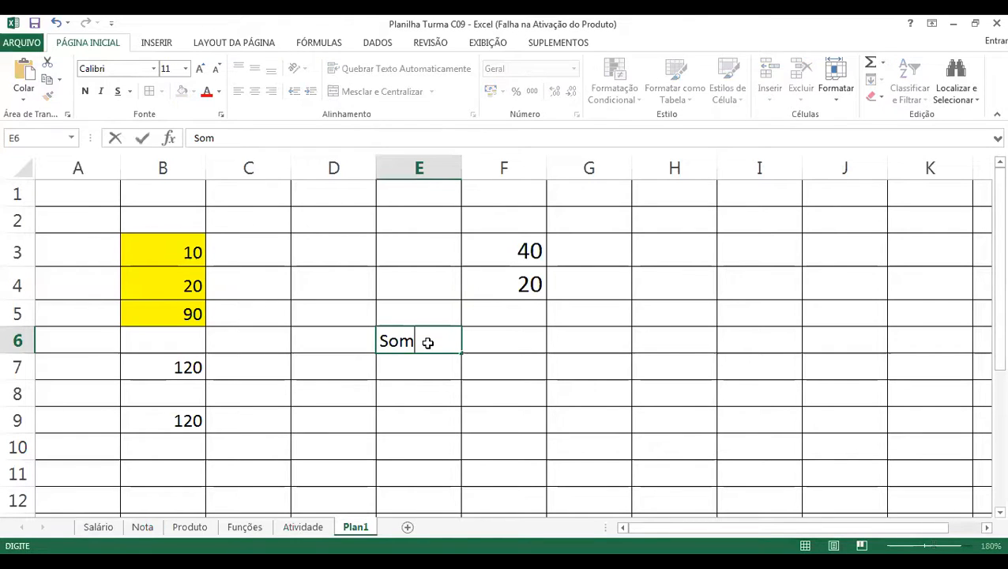
{"action": "key", "text": "Return"}
- Enter the label Subtração in cell E7
{"action": "type", "text": "Suby"}
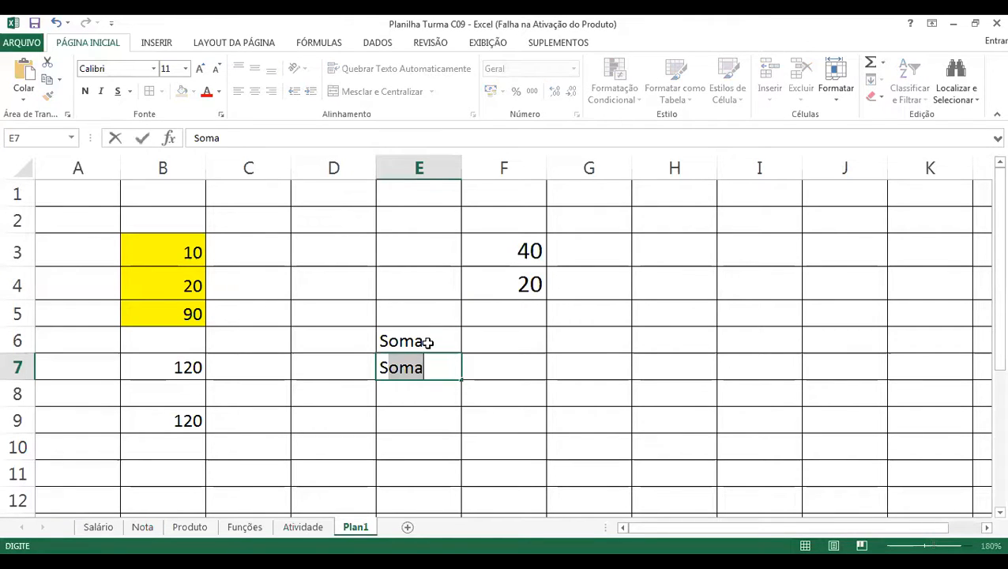
{"action": "key", "text": "BackSpace"}
{"action": "type", "text": "tr"}
{"action": "type", "text": "aç]ap"}
{"action": "key", "text": "BackSpace"}
{"action": "key", "text": "BackSpace"}
{"action": "key", "text": "BackSpace"}
{"action": "type", "text": "ão"}
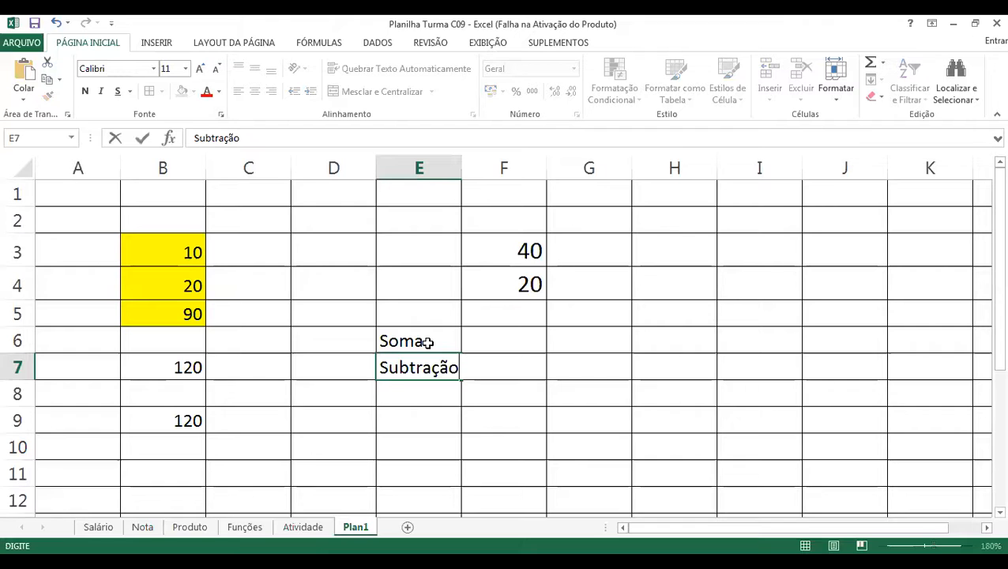
{"action": "key", "text": "Return"}
- Enter the labels Divisão in E8 and Multiplicação in E9, and widen column E to fit the text
{"action": "type", "text": "D"}
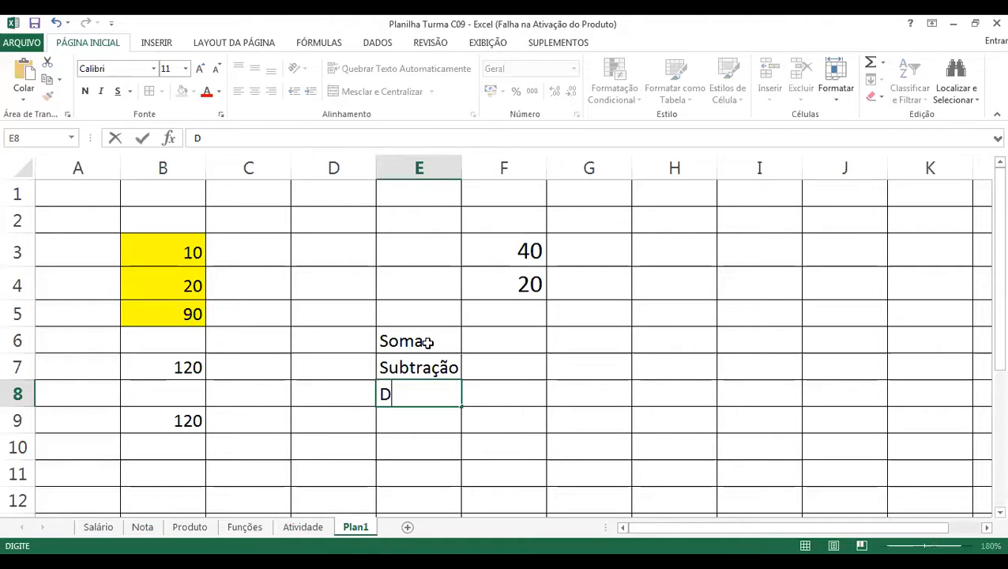
{"action": "type", "text": "ivisão"}
{"action": "key", "text": "Return"}
{"action": "type", "text": "Multi"}
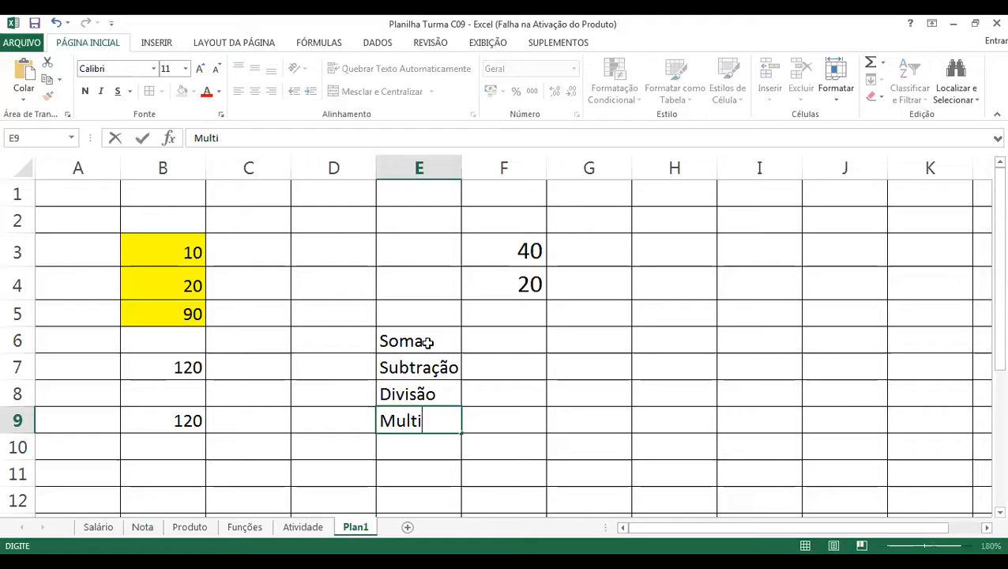
{"action": "type", "text": "plicação"}
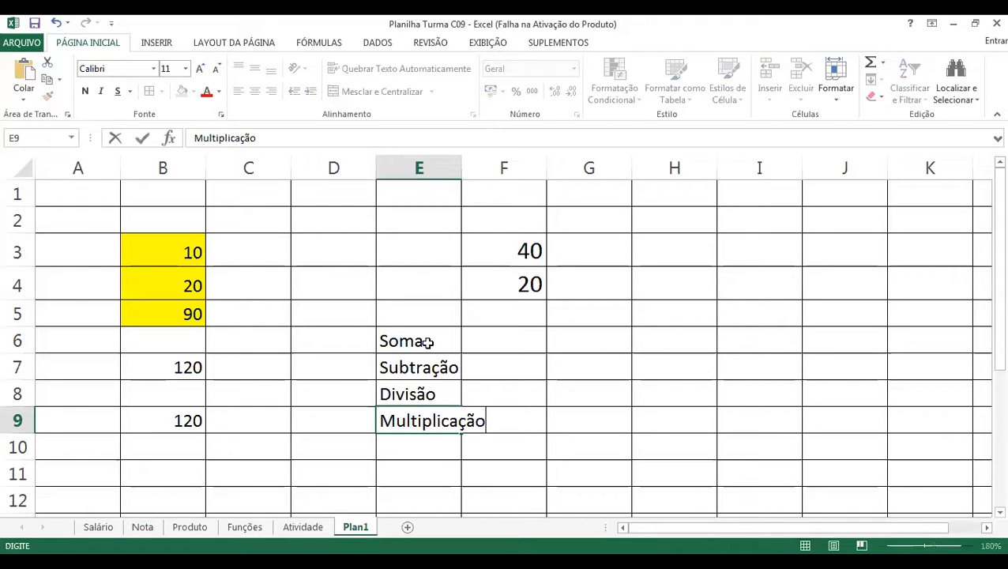
{"action": "key", "text": "Return"}
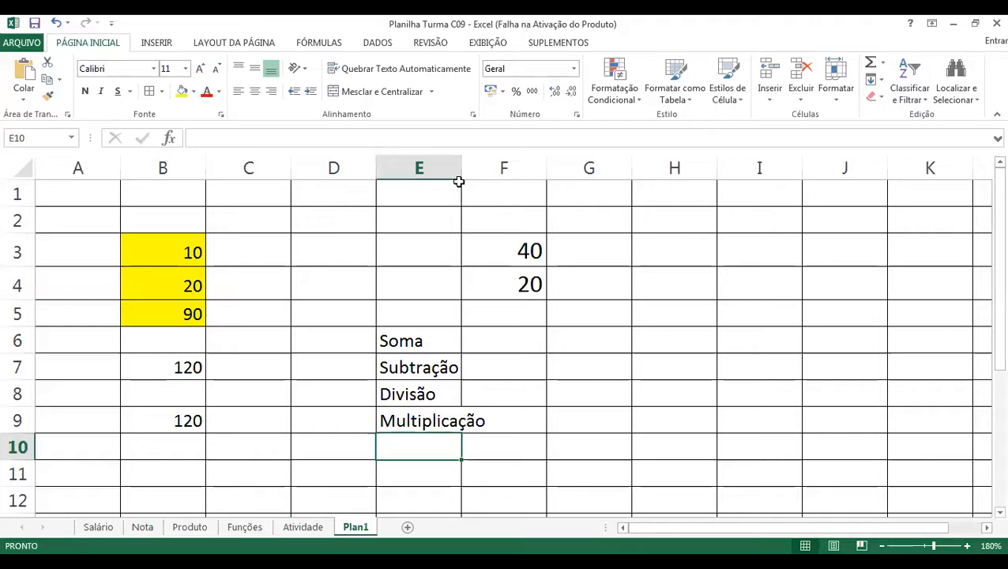
{"action": "left_click_drag", "start_coordinate": [490, 172], "coordinate": [490, 171]}
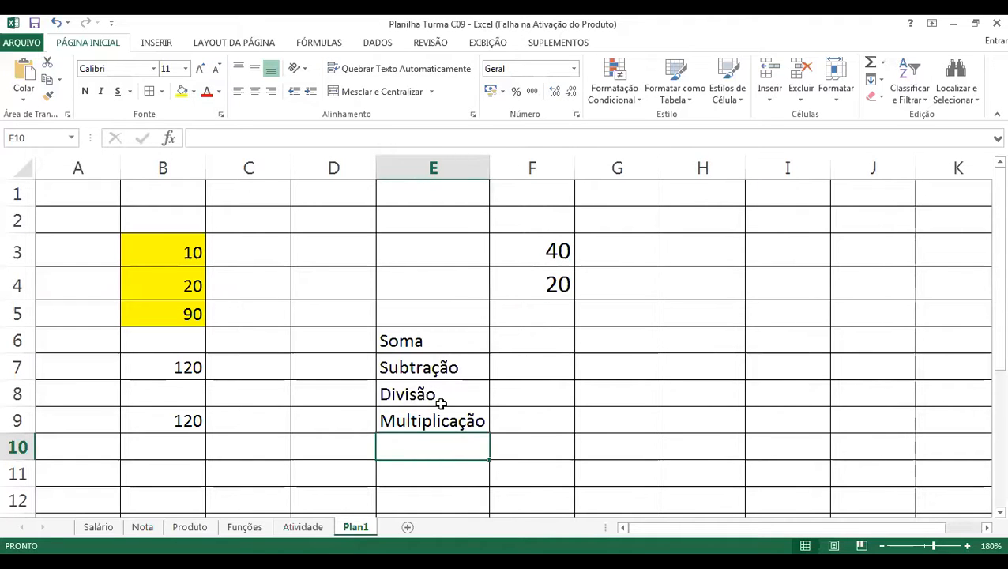
- Enter the operator symbols / in cell D8 and * in cell D9, beside the division and multiplication labels
{"action": "left_click", "coordinate": [338, 404]}
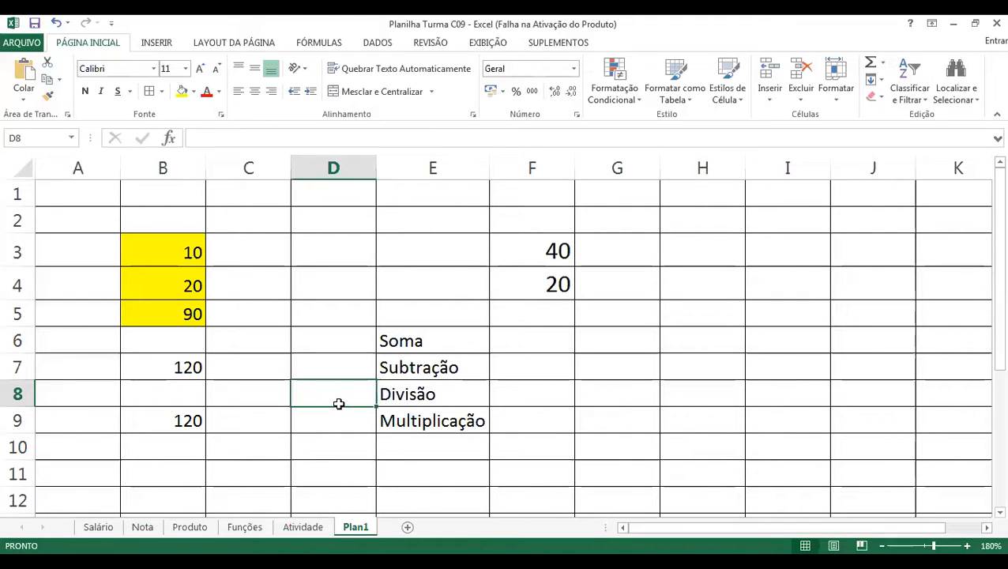
{"action": "double_click", "coordinate": [340, 393]}
{"action": "type", "text": "/"}
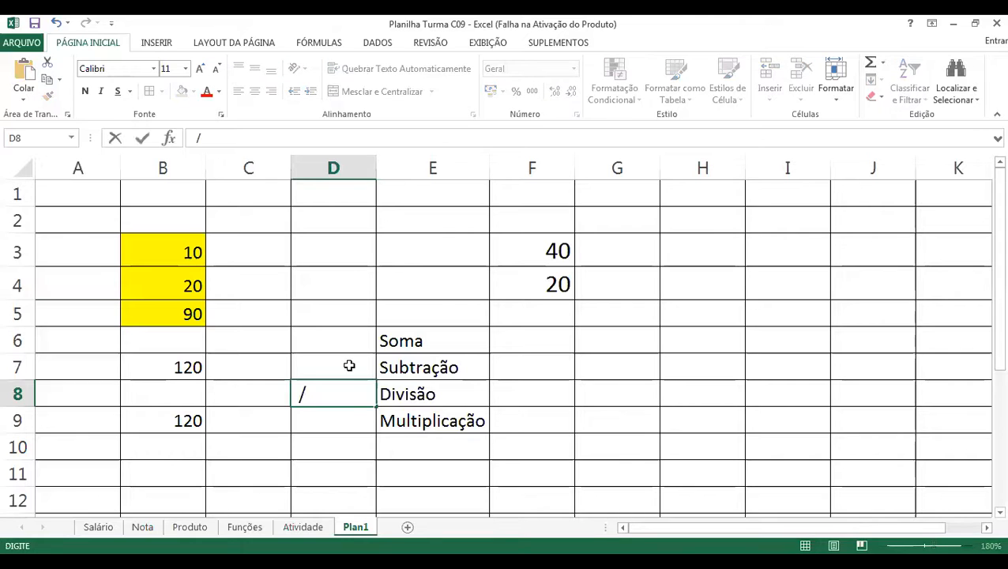
{"action": "left_click", "coordinate": [348, 420]}
{"action": "double_click", "coordinate": [351, 422]}
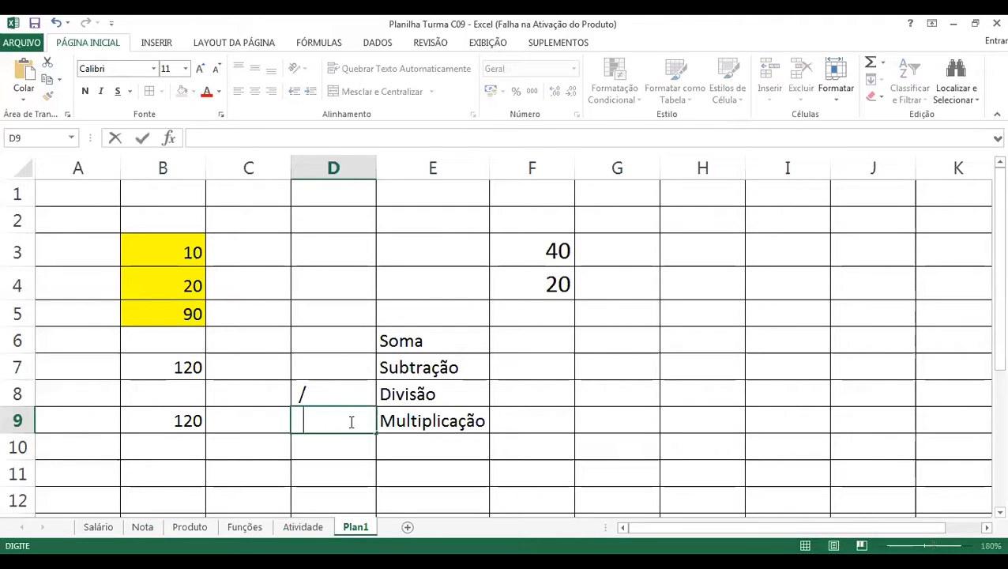
{"action": "type", "text": "*"}
{"action": "key", "text": "Left"}
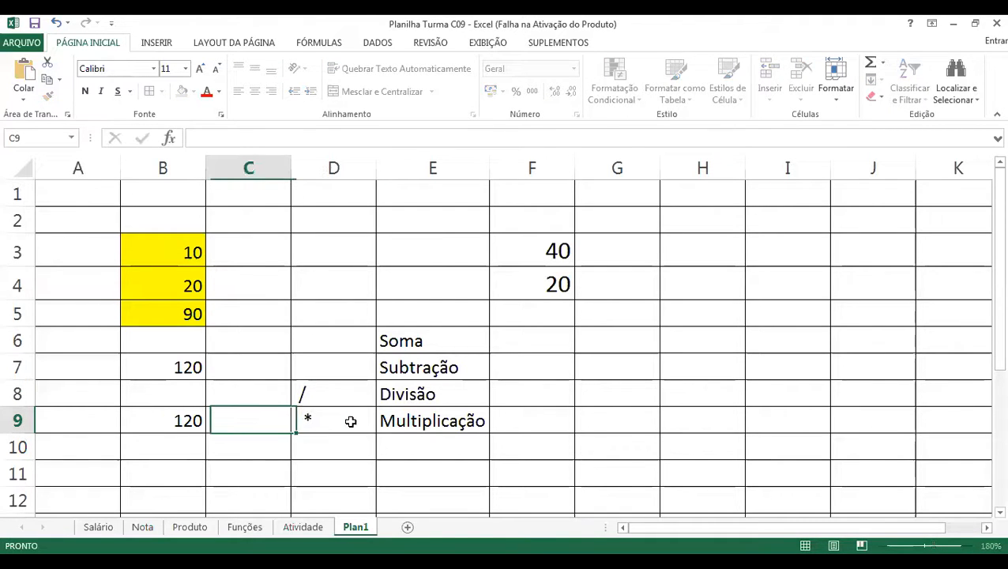
- Add leading spaces before the * in D9 and the / in D8 to move the symbols towards the cell centre
{"action": "left_click", "coordinate": [351, 422]}
{"action": "double_click", "coordinate": [351, 422]}
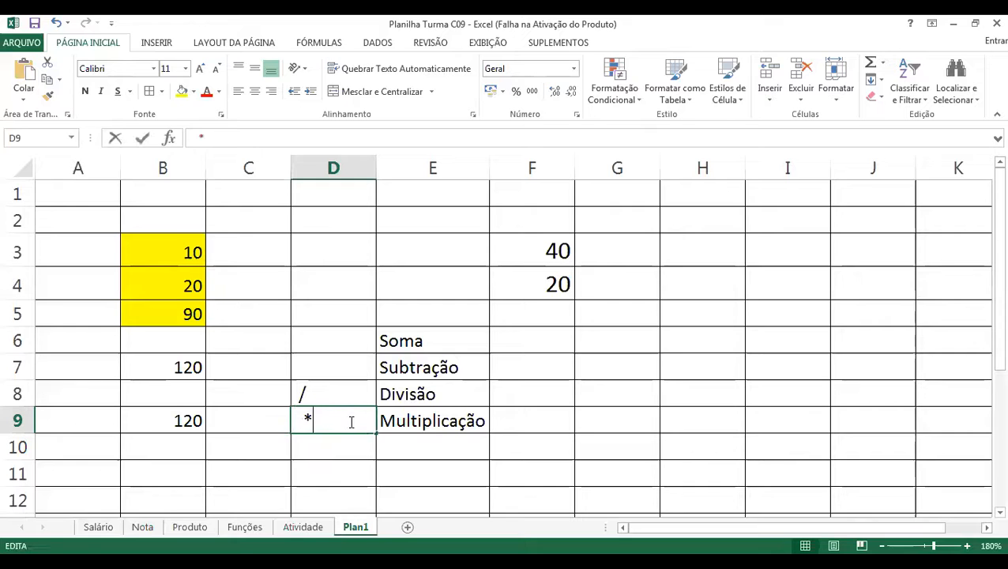
{"action": "key", "text": "Left"}
{"action": "key", "text": "Return"}
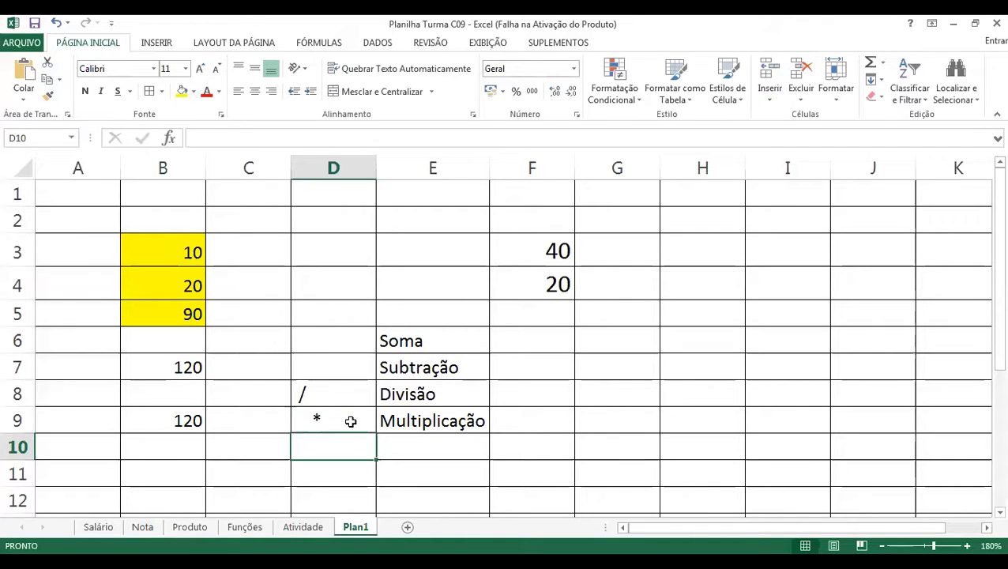
{"action": "key", "text": "Up"}
{"action": "key", "text": "Up"}
{"action": "key", "text": "F2"}
{"action": "key", "text": "Left"}
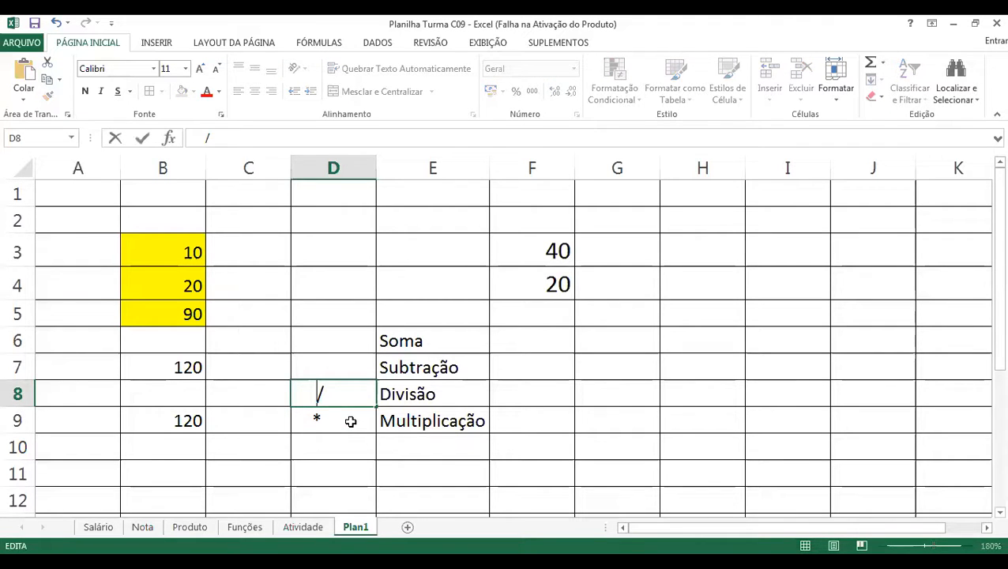
{"action": "key", "text": "Return"}
- Enter the operator symbols - in cell D7 and + in cell D6, with leading spaces
{"action": "key", "text": "Up"}
{"action": "key", "text": "Up"}
{"action": "type", "text": "-"}
{"action": "key", "text": "Return"}
{"action": "key", "text": "Up"}
{"action": "key", "text": "Up"}
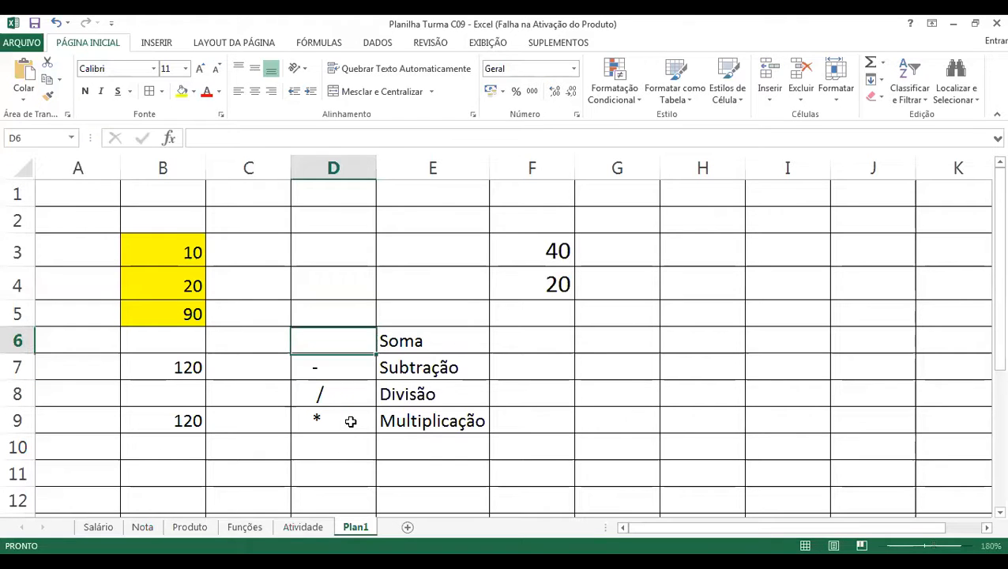
{"action": "type", "text": "+"}
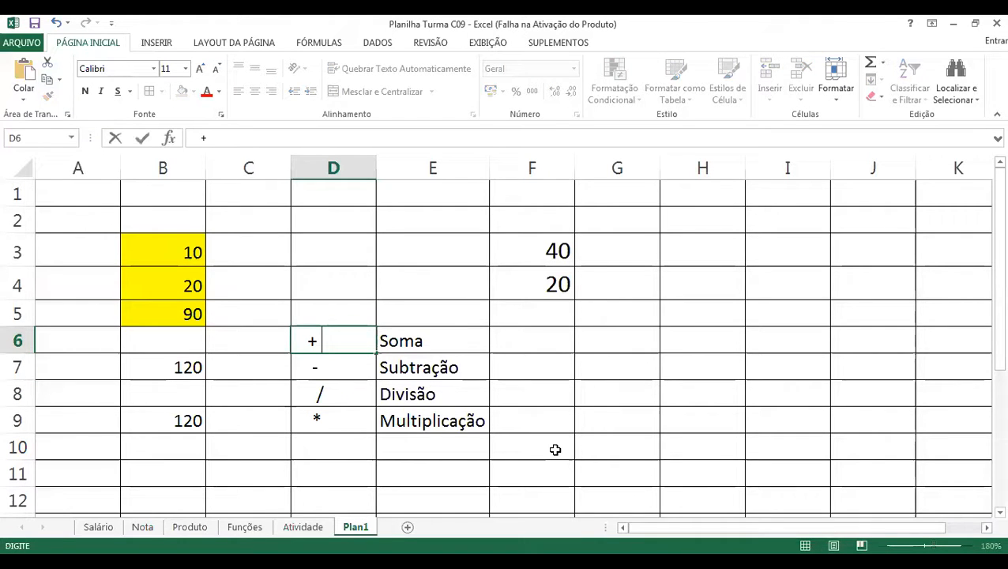
- Enter the formula =F3+F4 in cell F6, in the Soma row
{"action": "left_click", "coordinate": [532, 339]}
{"action": "type", "text": "="}
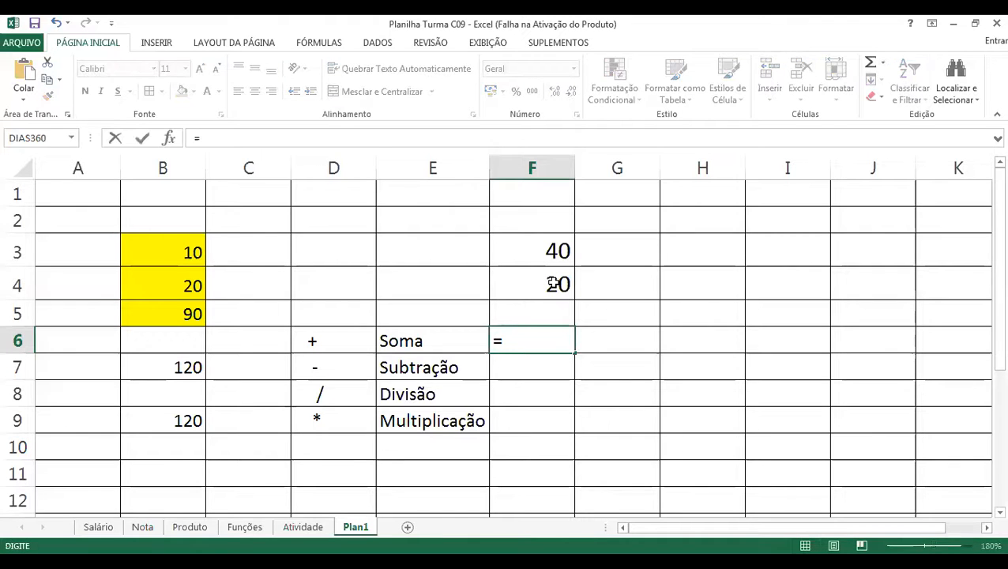
{"action": "left_click", "coordinate": [554, 255]}
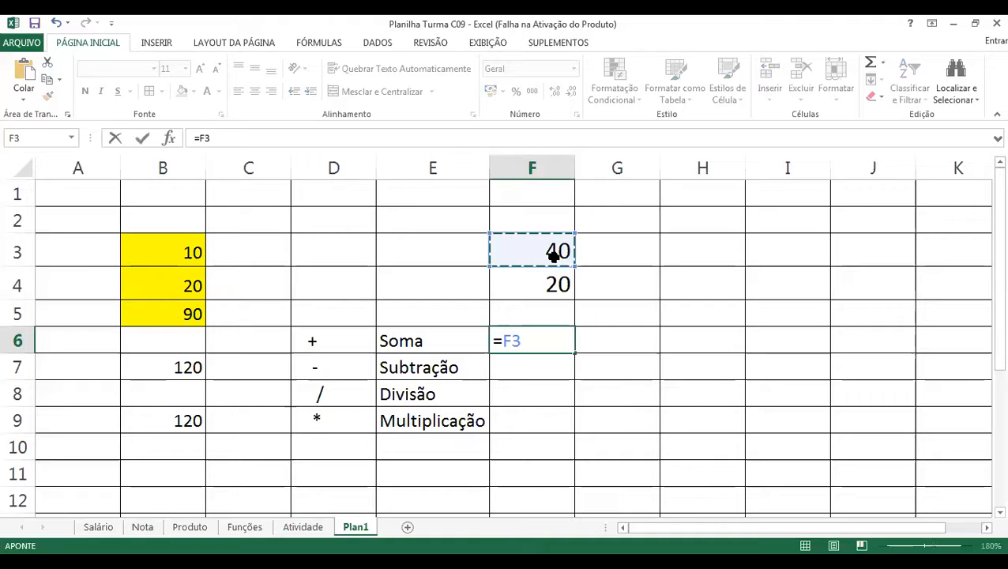
{"action": "type", "text": "+"}
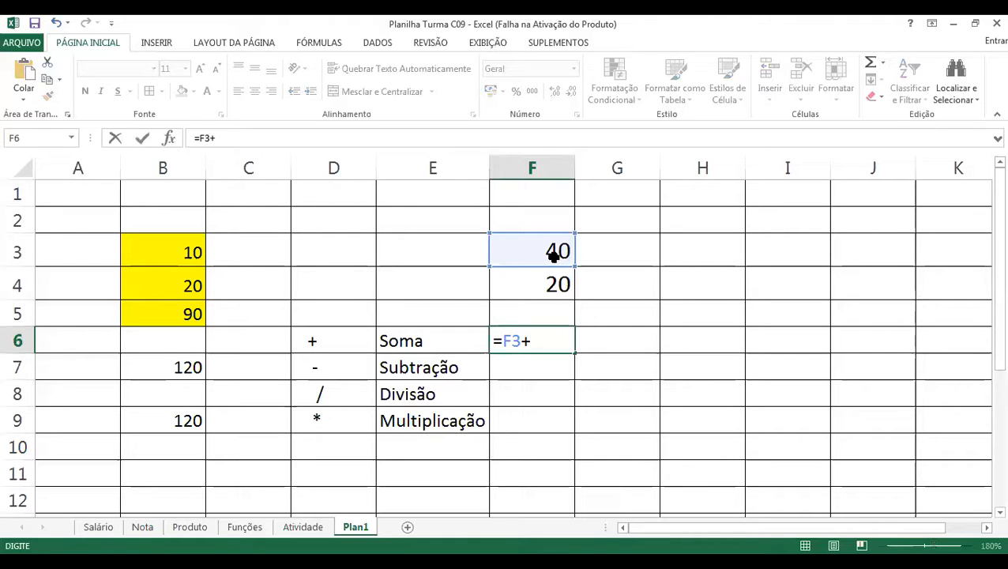
{"action": "left_click", "coordinate": [553, 286]}
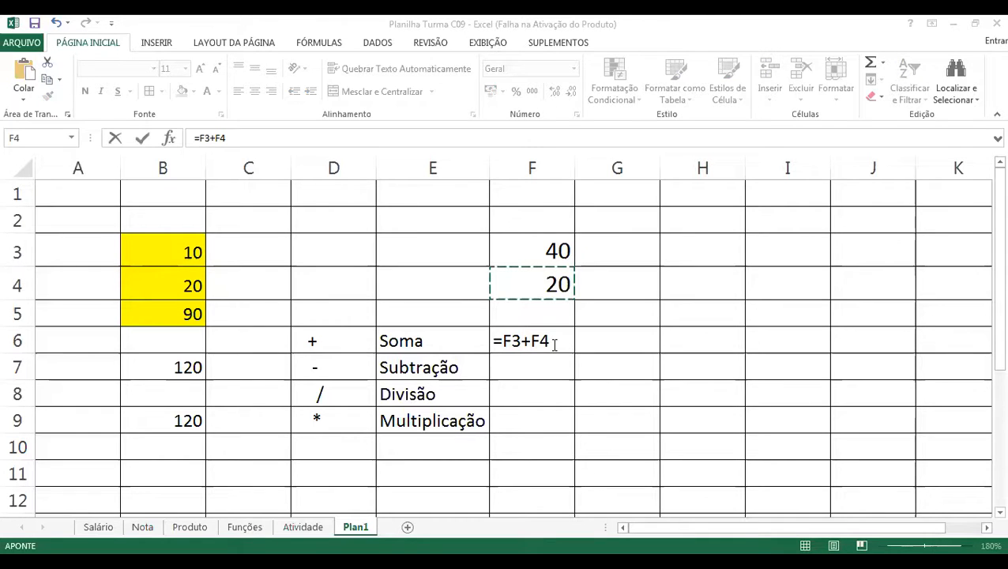
{"action": "key", "text": "Return"}
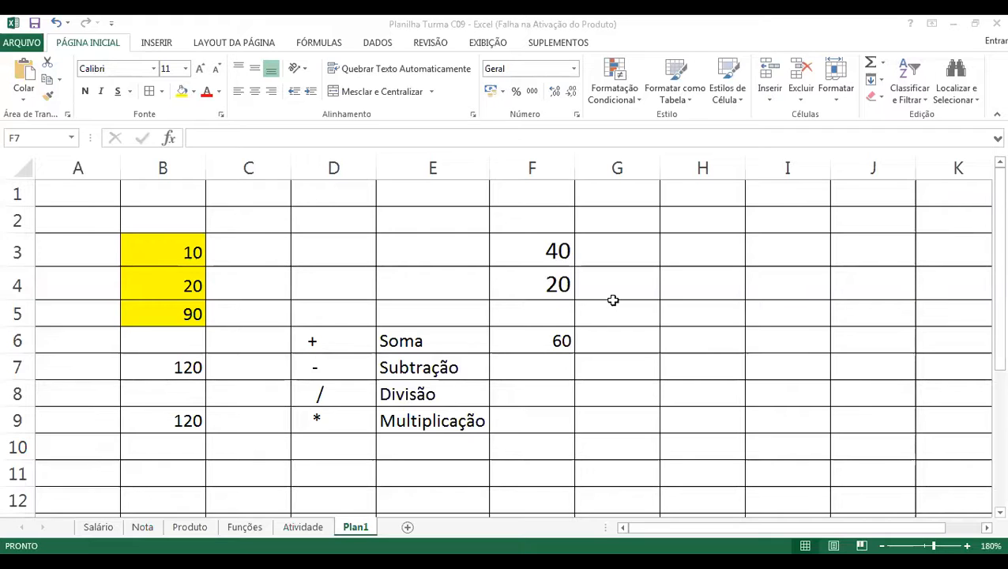
- Set the value of cell F4 to 10 to test the sum formula
{"action": "key", "text": "Up"}
{"action": "key", "text": "Up"}
{"action": "key", "text": "Up"}
{"action": "type", "text": "10"}
{"action": "key", "text": "Return"}
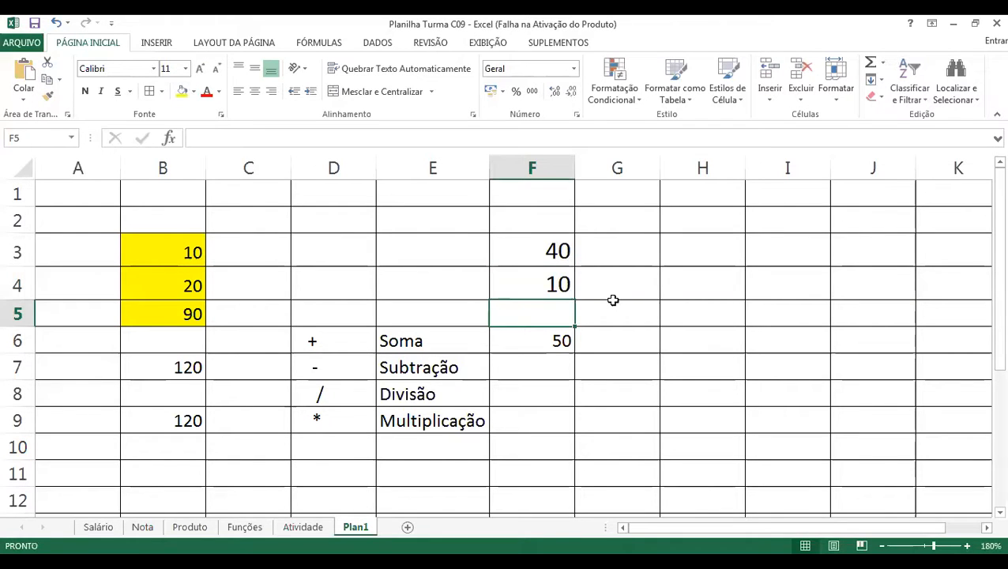
- Set the value of cell F3 to 5 to test the sum formula
{"action": "key", "text": "Up"}
{"action": "key", "text": "Up"}
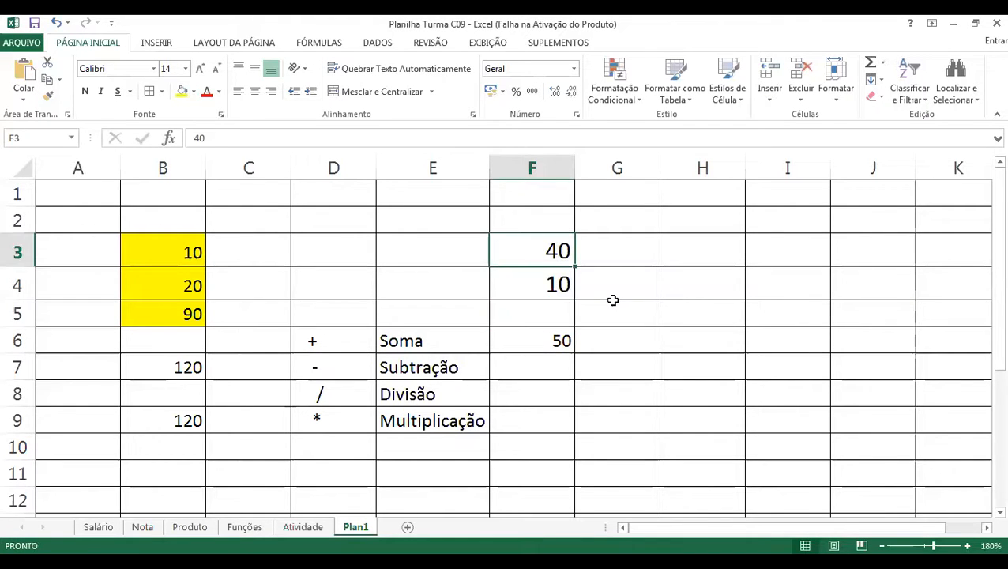
{"action": "type", "text": "5"}
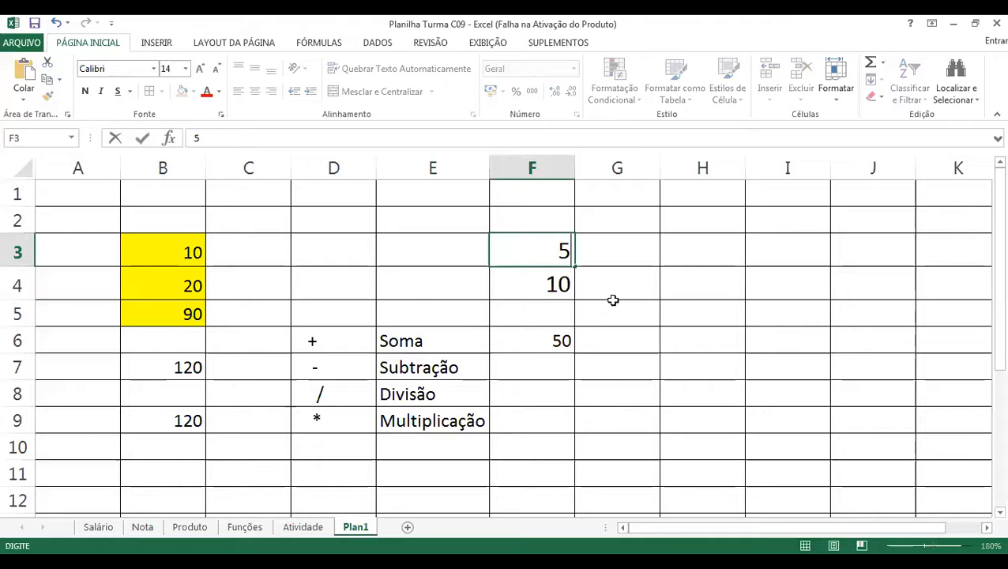
{"action": "key", "text": "Return"}
- Replace the value of cell F3 with 20
{"action": "key", "text": "Up"}
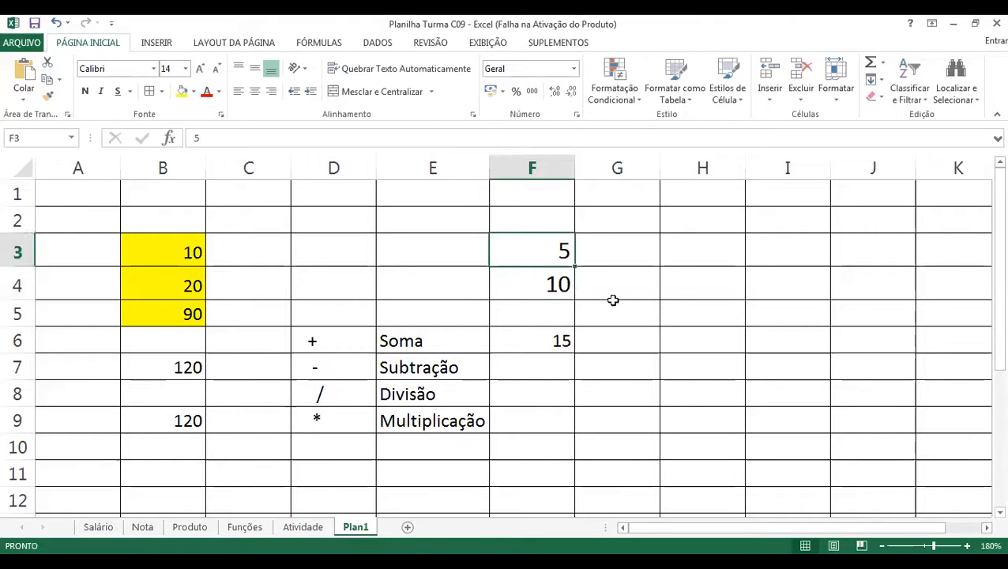
{"action": "type", "text": "20"}
{"action": "key", "text": "Return"}
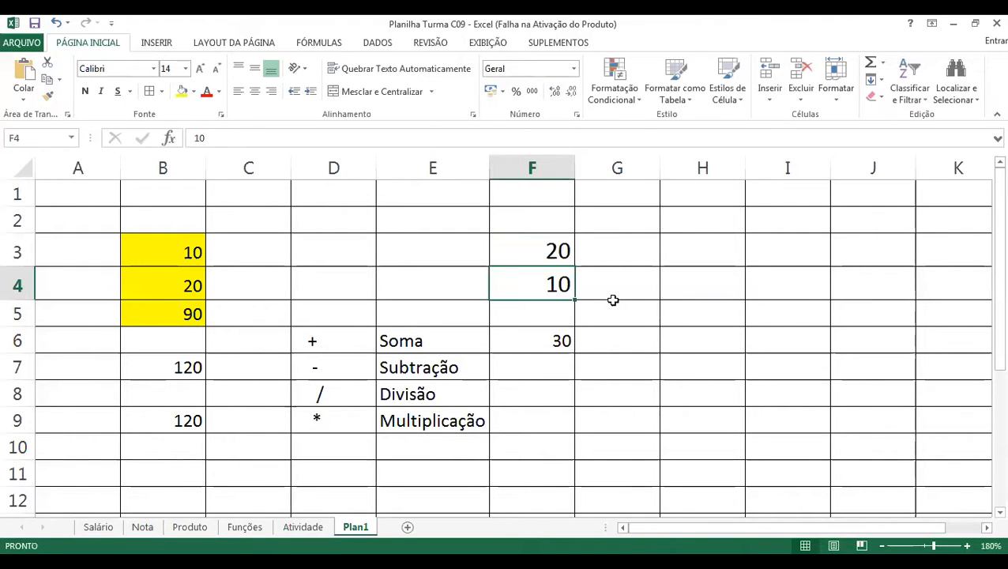
- Enter the formula =F3-F4 in cell F7, in the Subtração row
{"action": "left_click", "coordinate": [537, 372]}
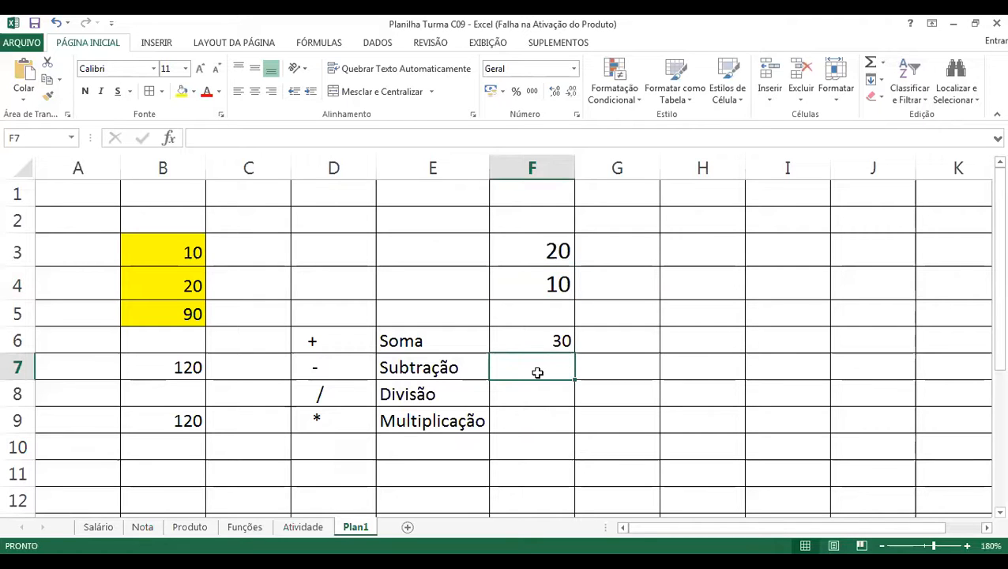
{"action": "type", "text": "="}
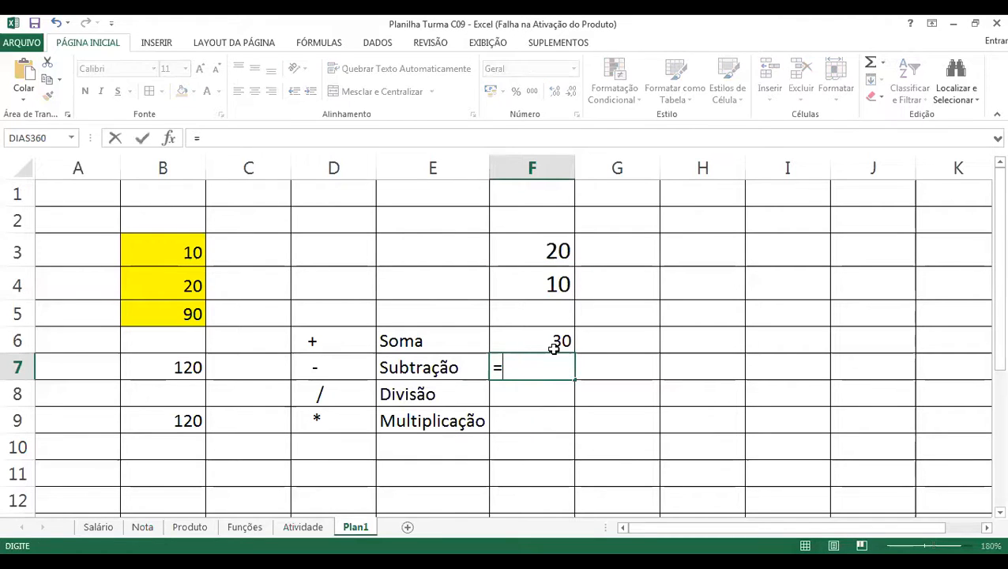
{"action": "left_click", "coordinate": [507, 372]}
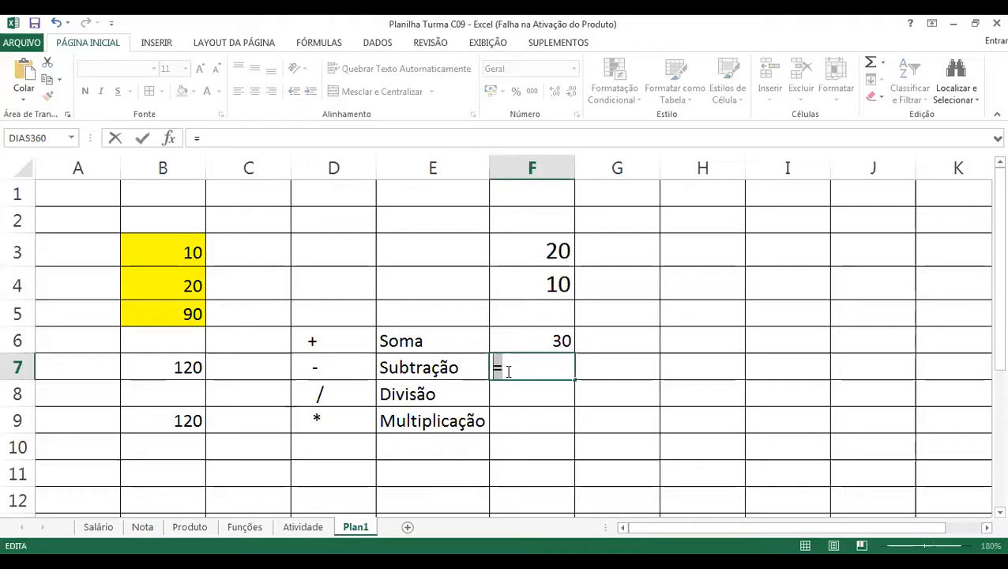
{"action": "left_click", "coordinate": [557, 251]}
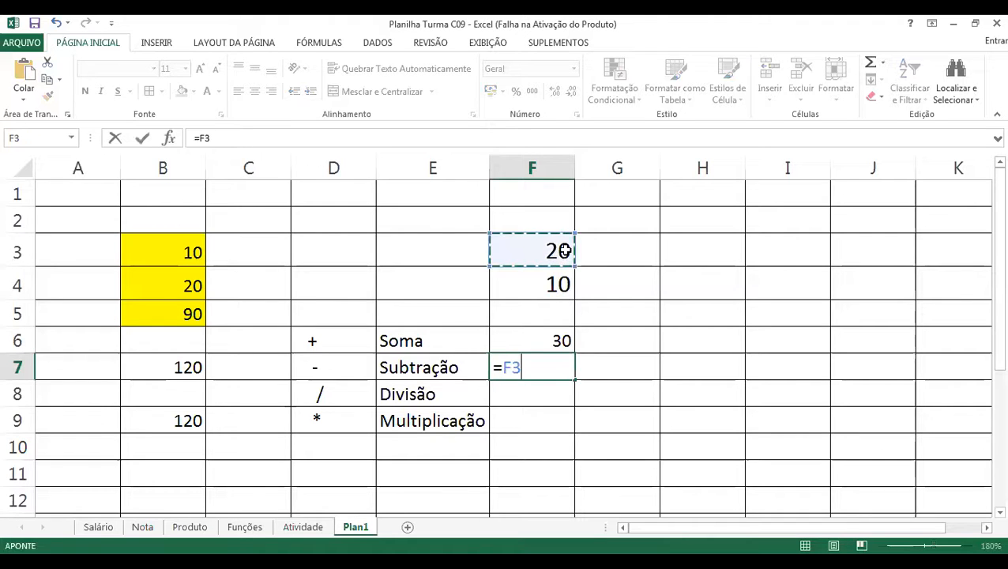
{"action": "left_click", "coordinate": [521, 367]}
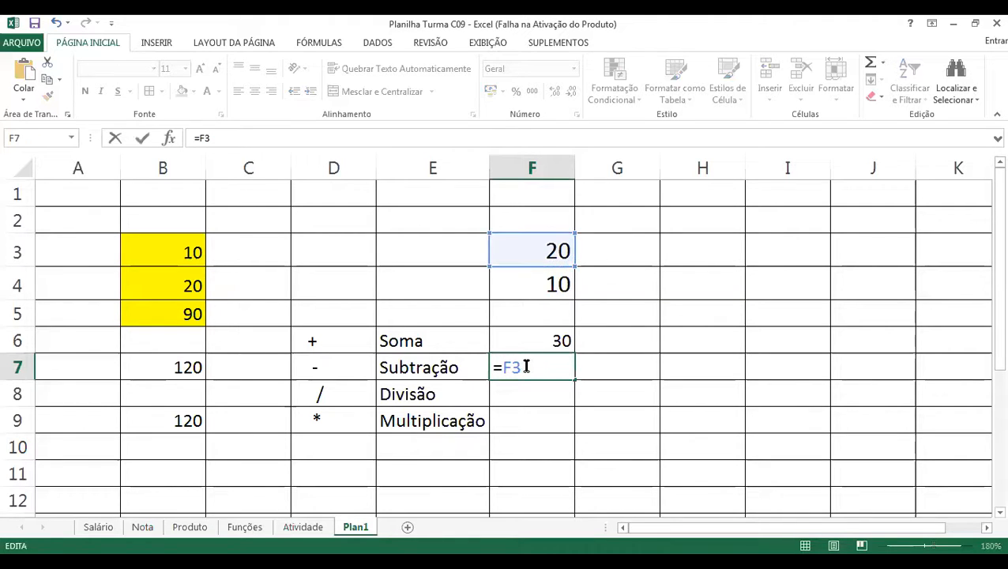
{"action": "double_click", "coordinate": [521, 367]}
{"action": "left_click", "coordinate": [529, 361]}
{"action": "type", "text": "-"}
{"action": "left_click", "coordinate": [541, 286]}
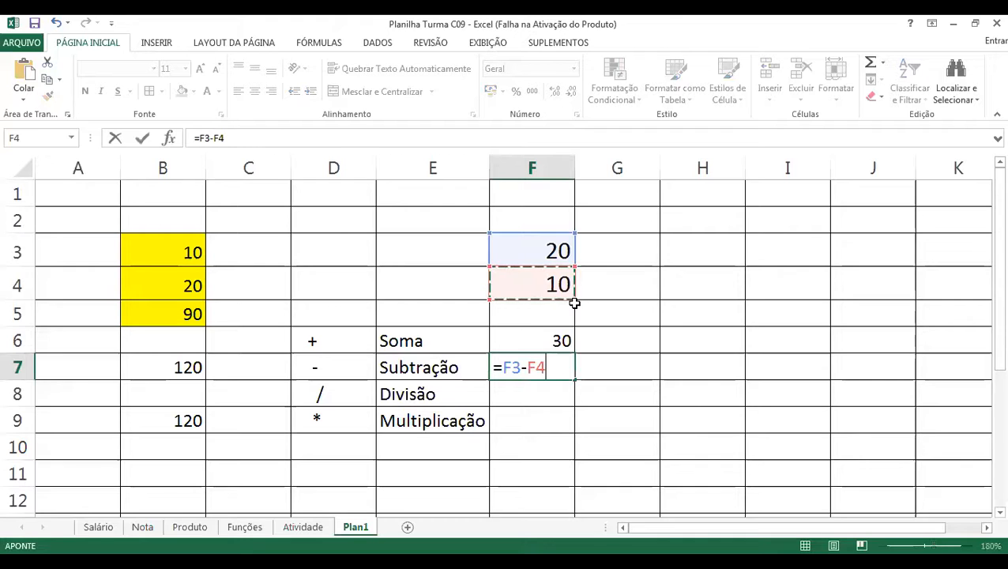
{"action": "key", "text": "Return"}
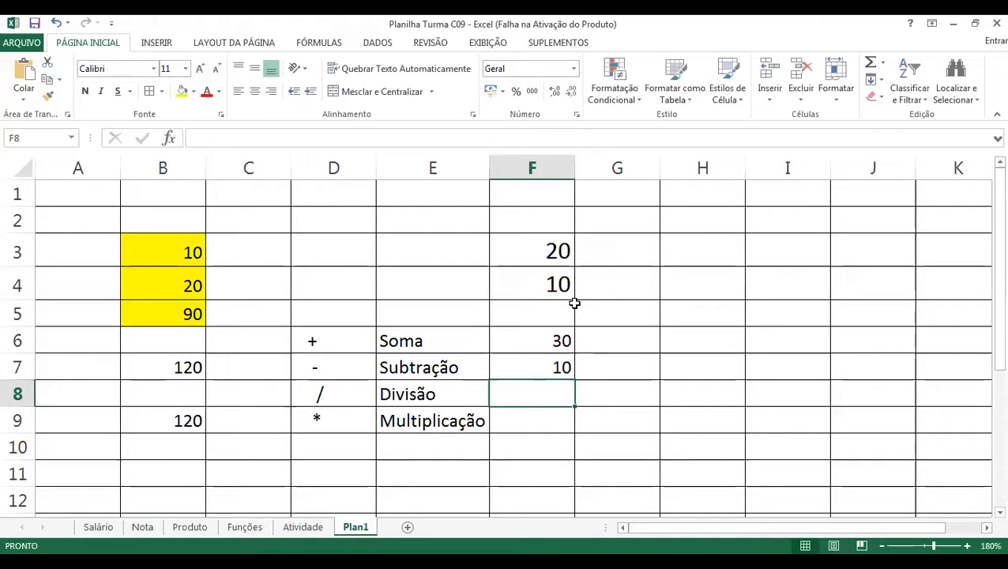
- Set the value of cell F3 to 50 to test the sum and subtraction formulas
{"action": "left_click", "coordinate": [562, 368]}
{"action": "left_click", "coordinate": [565, 292]}
{"action": "left_click", "coordinate": [544, 256]}
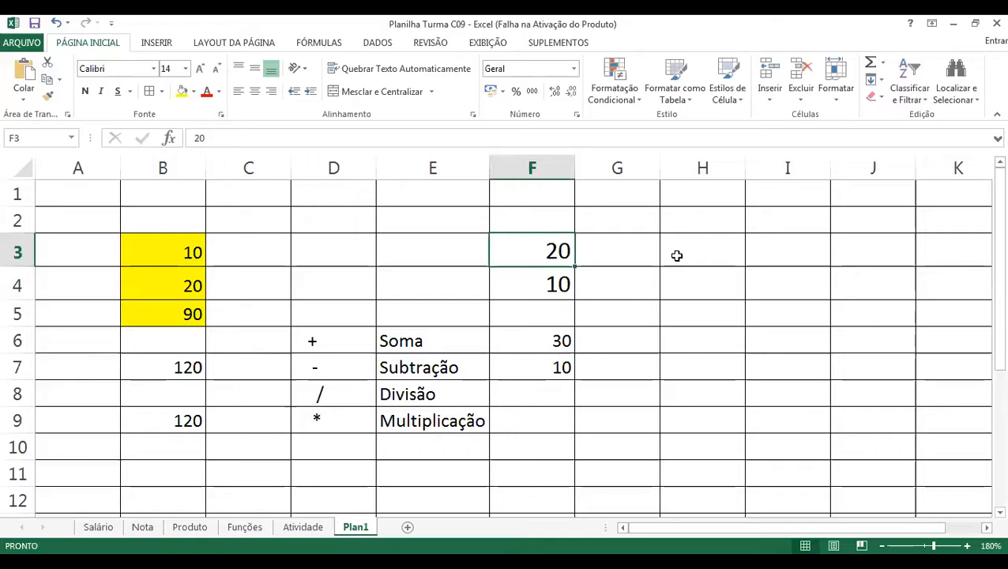
{"action": "type", "text": "50"}
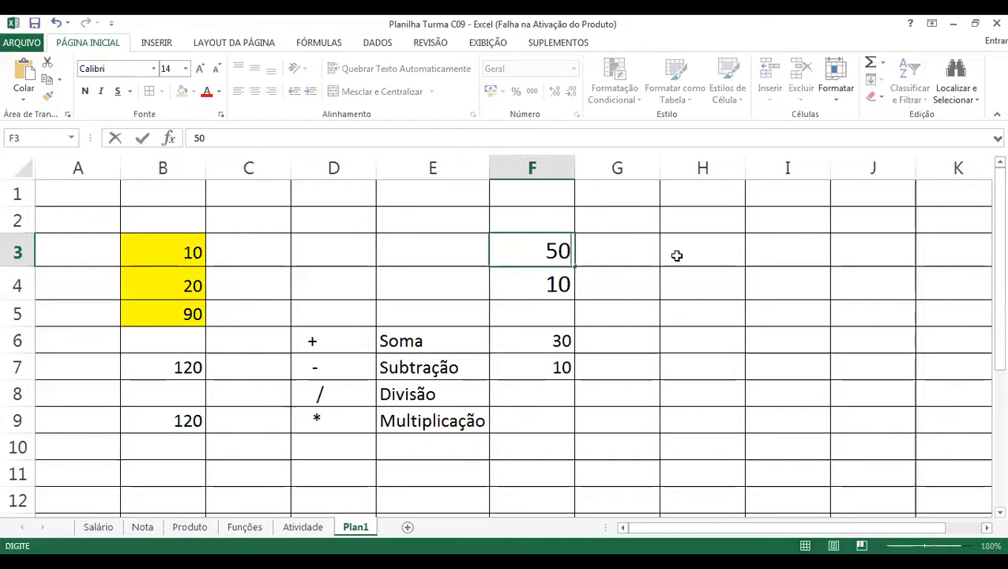
{"action": "key", "text": "Return"}
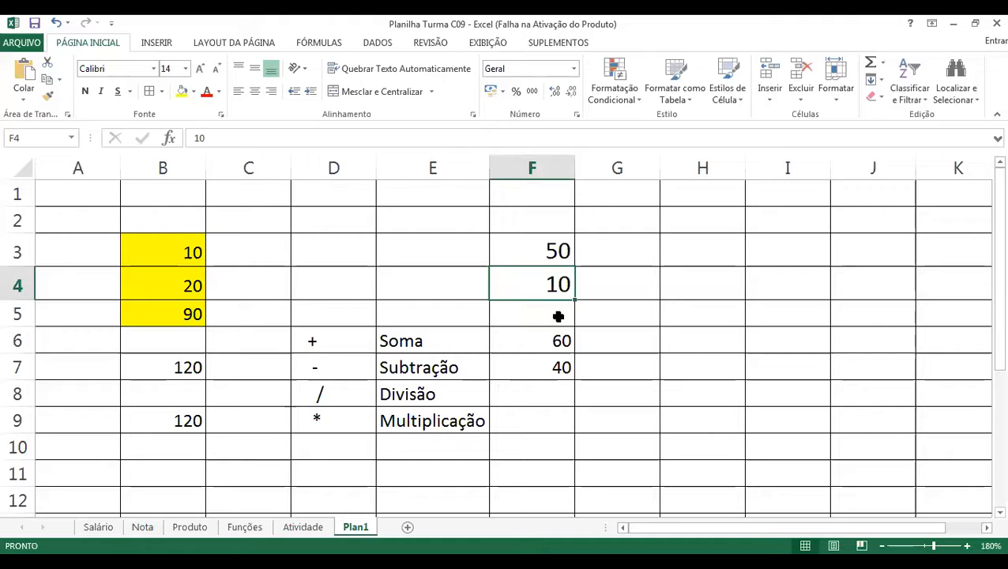
- Enter the formula =F3/F4 in cell F8, in the Divisão row
{"action": "left_click", "coordinate": [551, 401]}
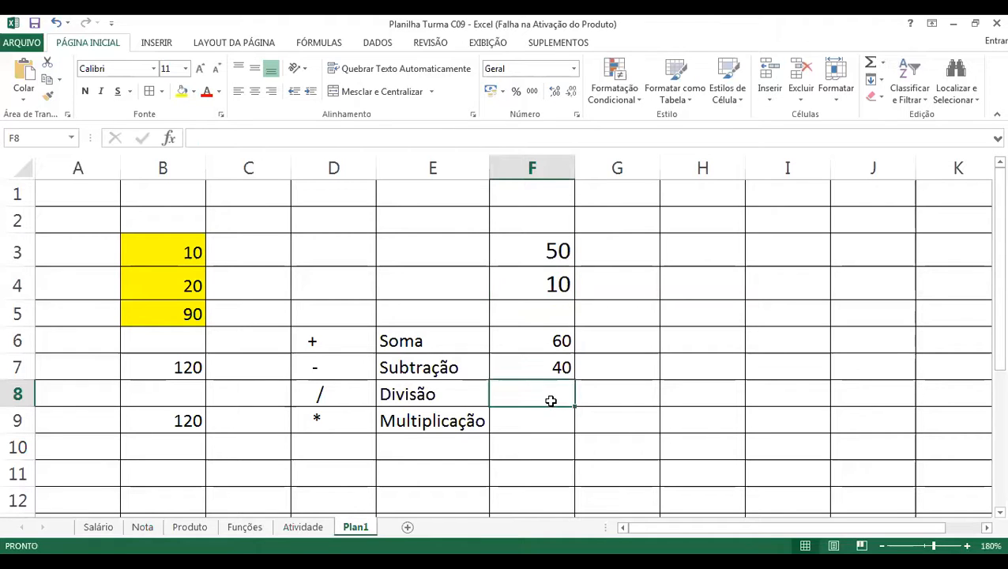
{"action": "type", "text": "="}
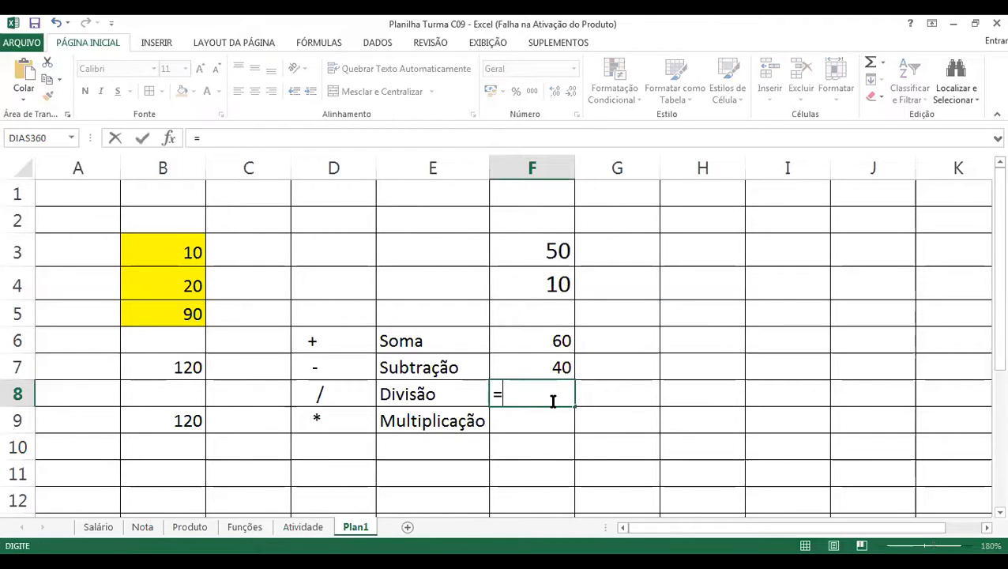
{"action": "left_click", "coordinate": [557, 248]}
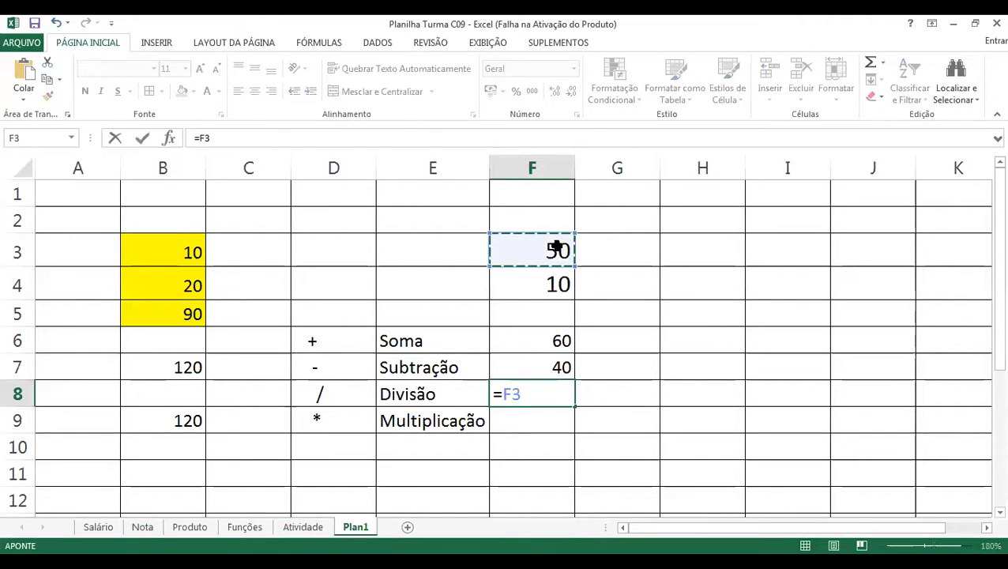
{"action": "type", "text": "/"}
{"action": "left_click", "coordinate": [561, 284]}
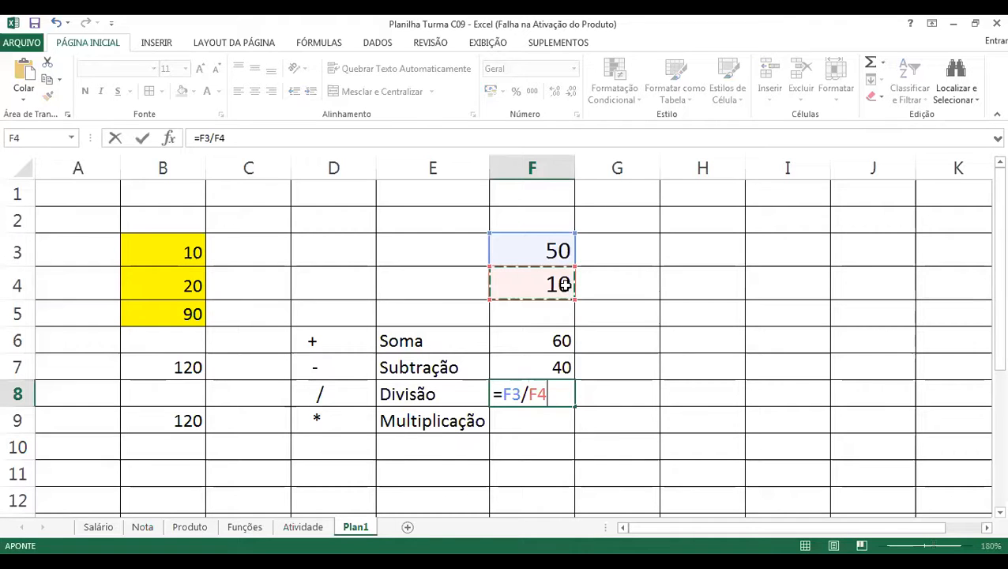
{"action": "key", "text": "Return"}
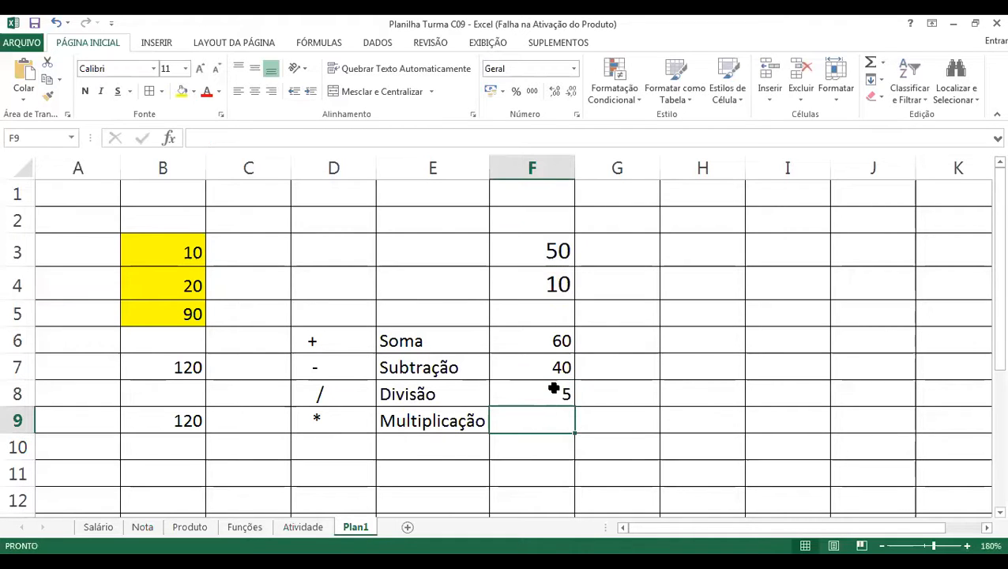
- Enter the formula =F3*F4 in cell F9, in the Multiplicação row
{"action": "type", "text": "="}
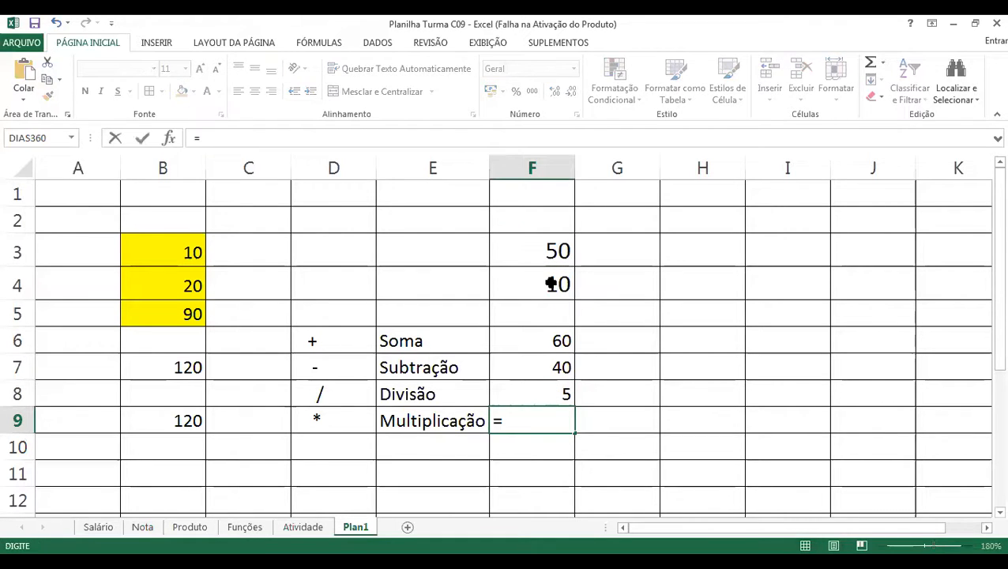
{"action": "left_click", "coordinate": [547, 252]}
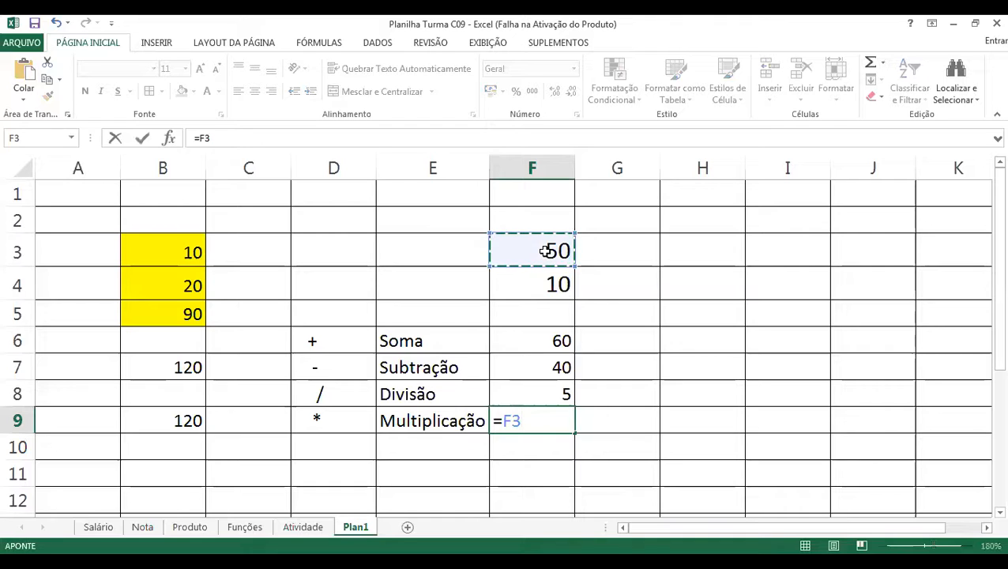
{"action": "type", "text": "/"}
{"action": "left_click", "coordinate": [523, 281]}
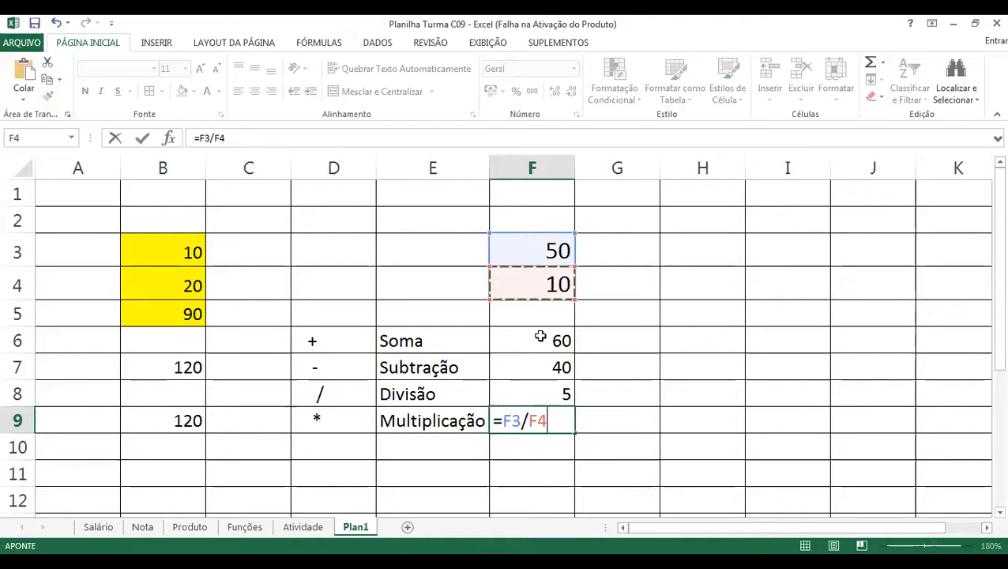
{"action": "key", "text": "BackSpace"}
{"action": "key", "text": "BackSpace"}
{"action": "key", "text": "BackSpace"}
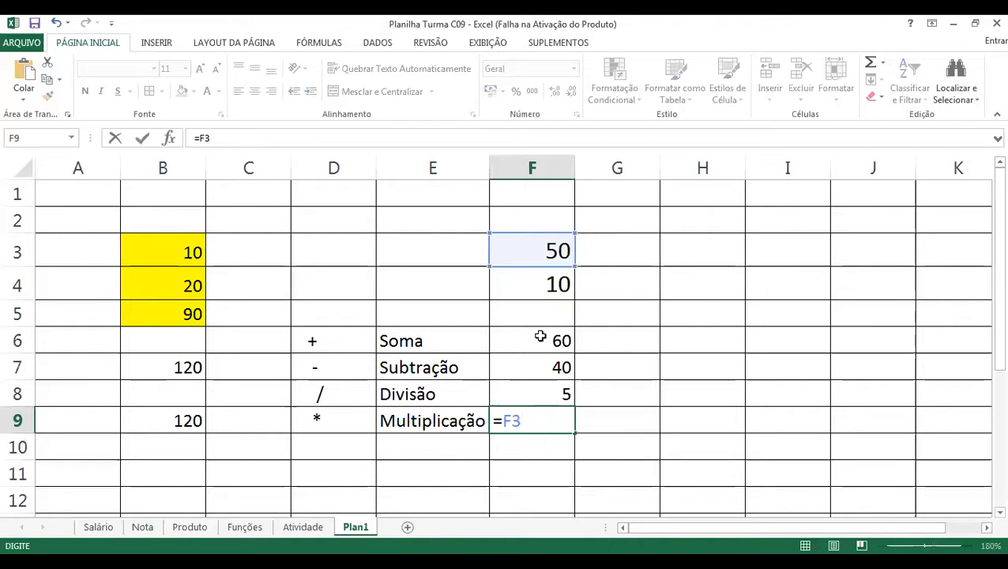
{"action": "type", "text": "*"}
{"action": "left_click", "coordinate": [540, 288]}
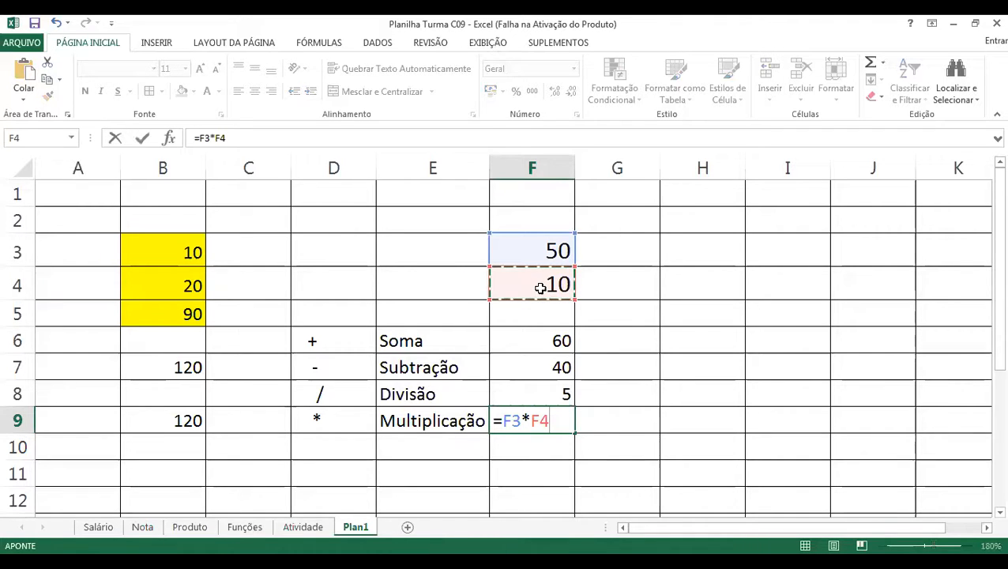
{"action": "key", "text": "Return"}
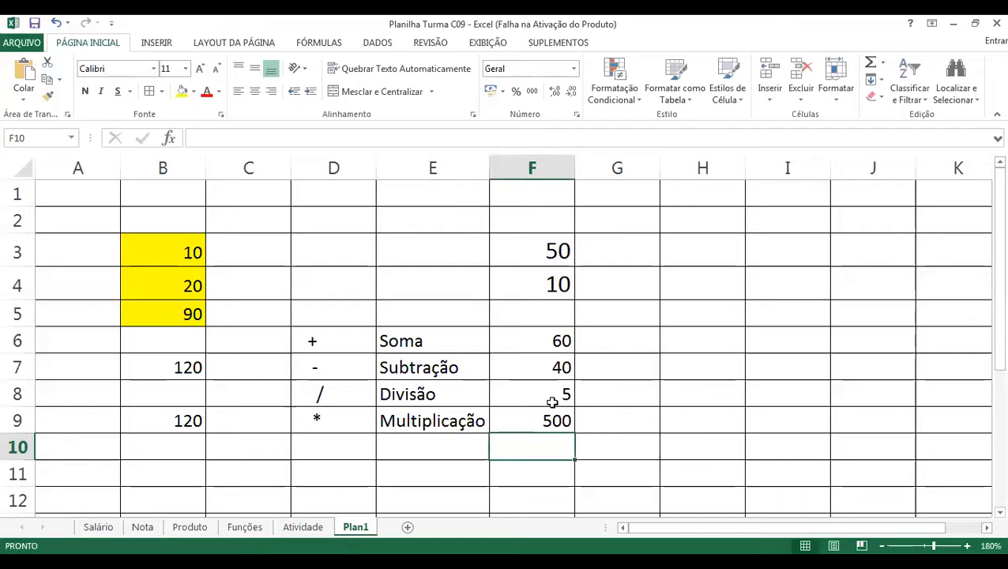
- Examine the cell references F3 and F4 inside the multiplication formula in cell F9, leaving the formula as it is
{"action": "left_click", "coordinate": [549, 423]}
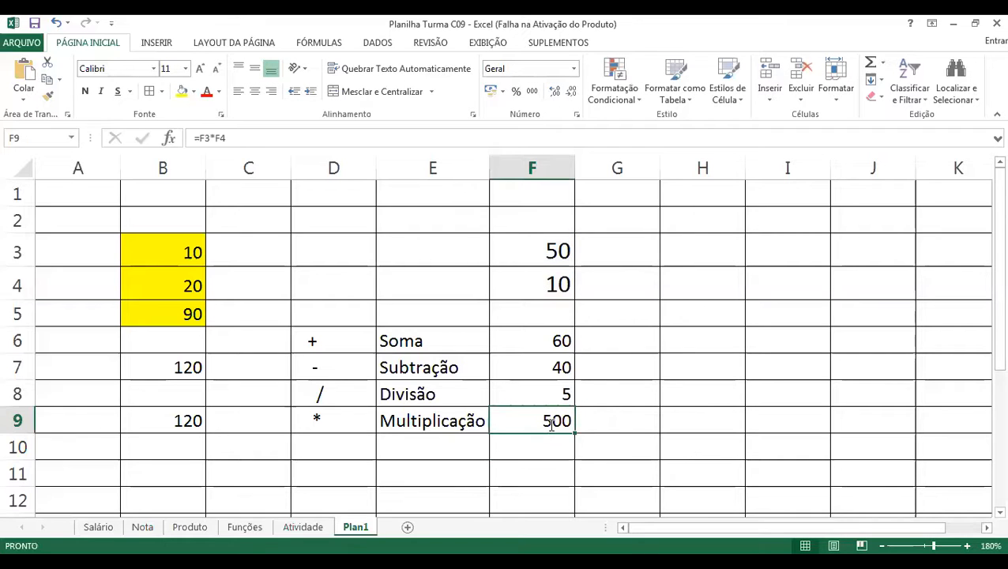
{"action": "double_click", "coordinate": [505, 421]}
{"action": "double_click", "coordinate": [520, 420]}
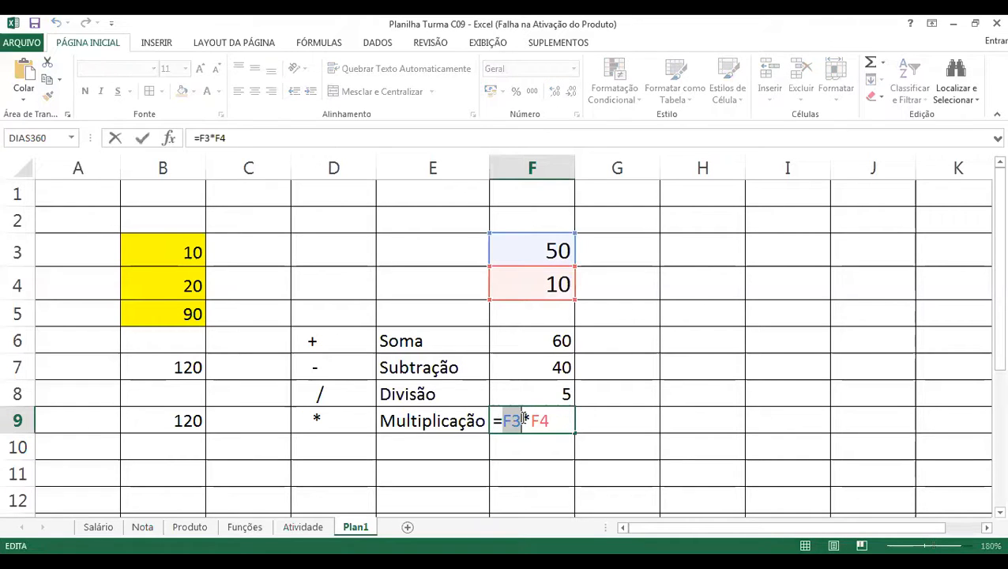
{"action": "left_click", "coordinate": [523, 419]}
{"action": "double_click", "coordinate": [557, 420]}
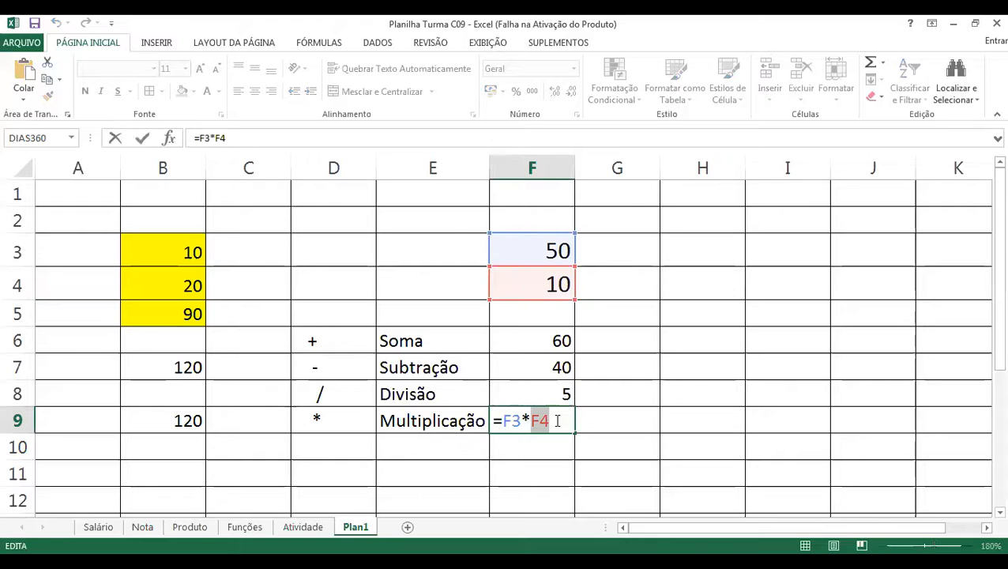
{"action": "key", "text": "Return"}
{"action": "left_click", "coordinate": [554, 419]}
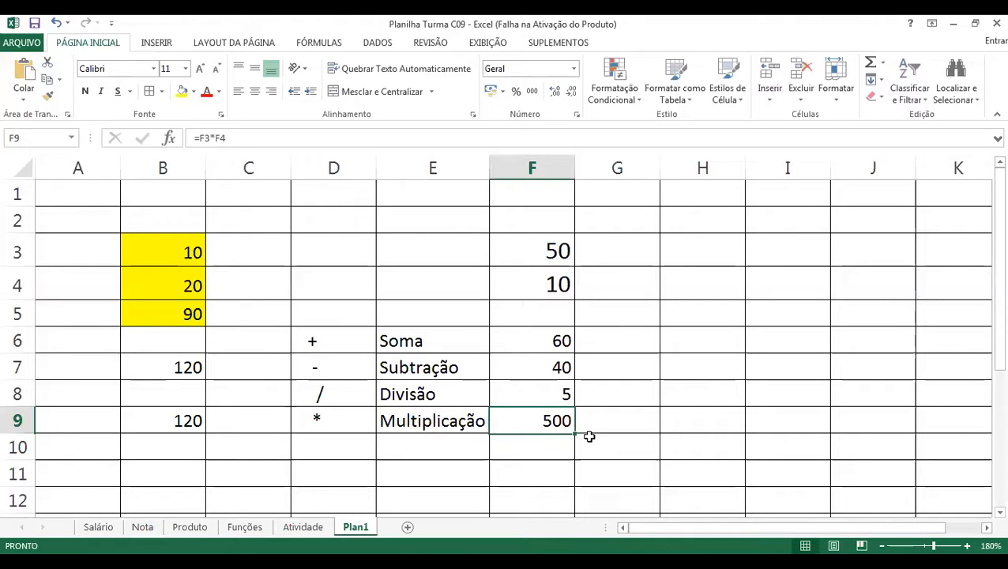
- Set the value of cell F4 to 2 to test all four formulas
{"action": "left_click", "coordinate": [570, 285]}
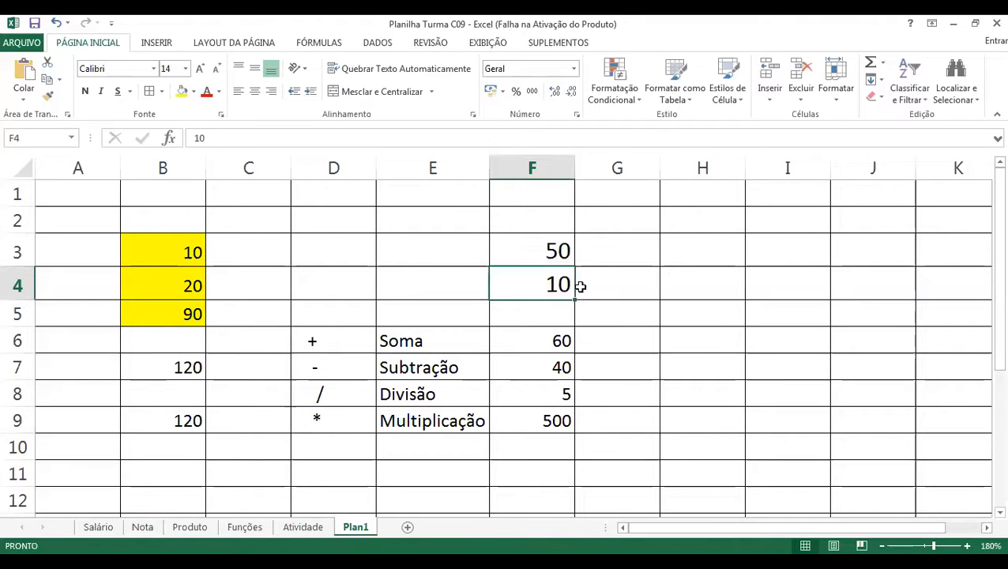
{"action": "type", "text": "2"}
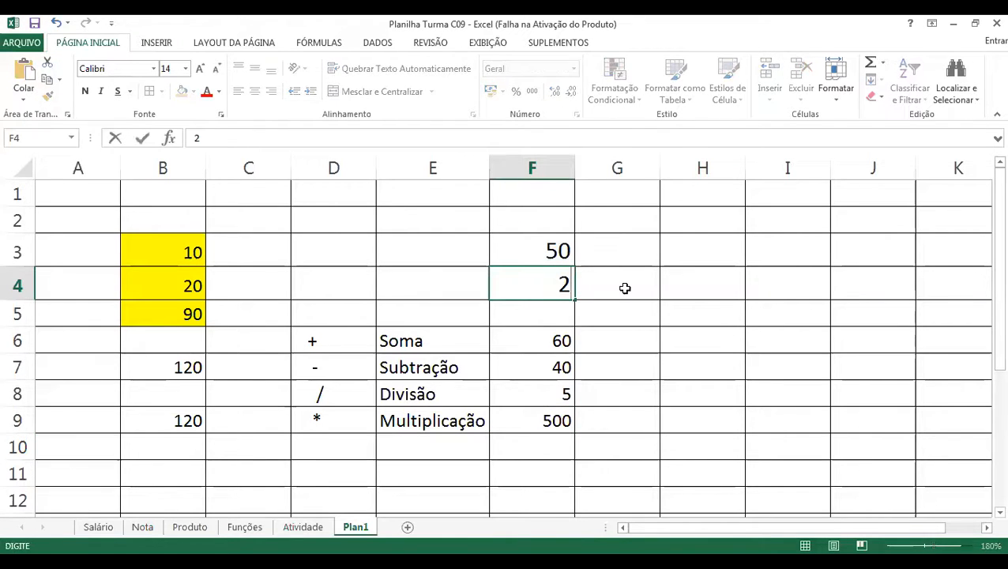
{"action": "key", "text": "Return"}
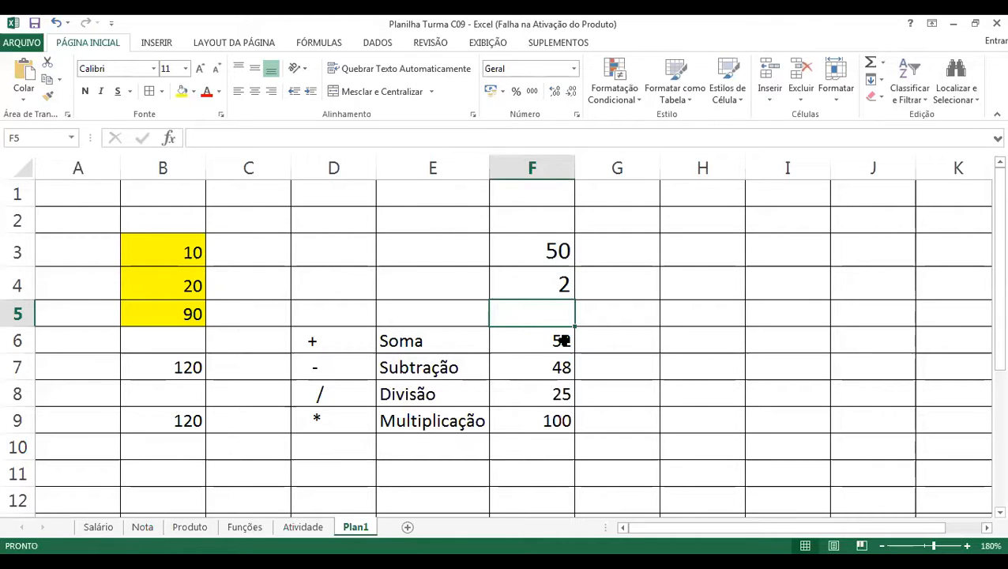
- Review the recalculated sum, subtraction, division and multiplication results in cells F6 to F9
{"action": "key", "text": "Down"}
{"action": "key", "text": "Down"}
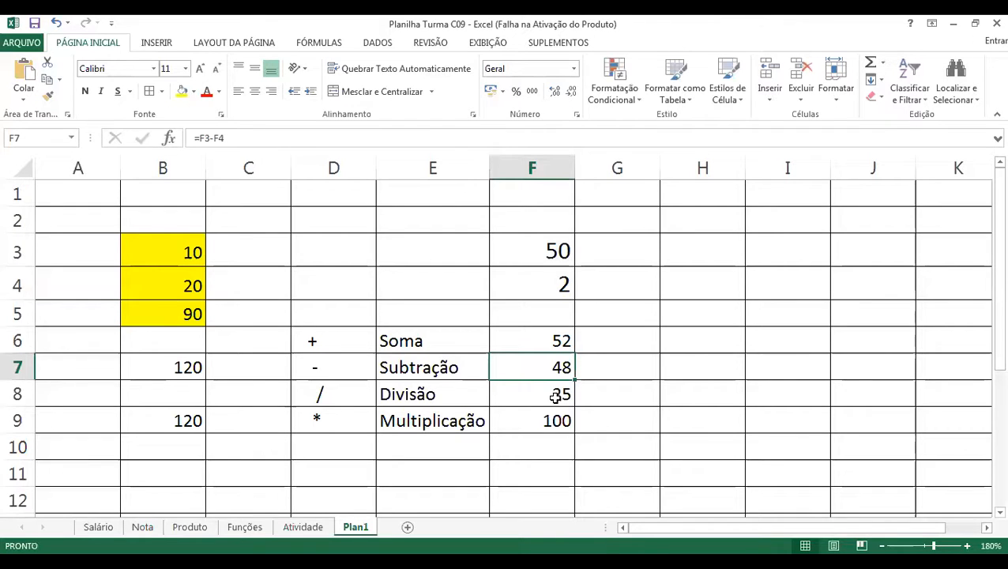
{"action": "key", "text": "Down"}
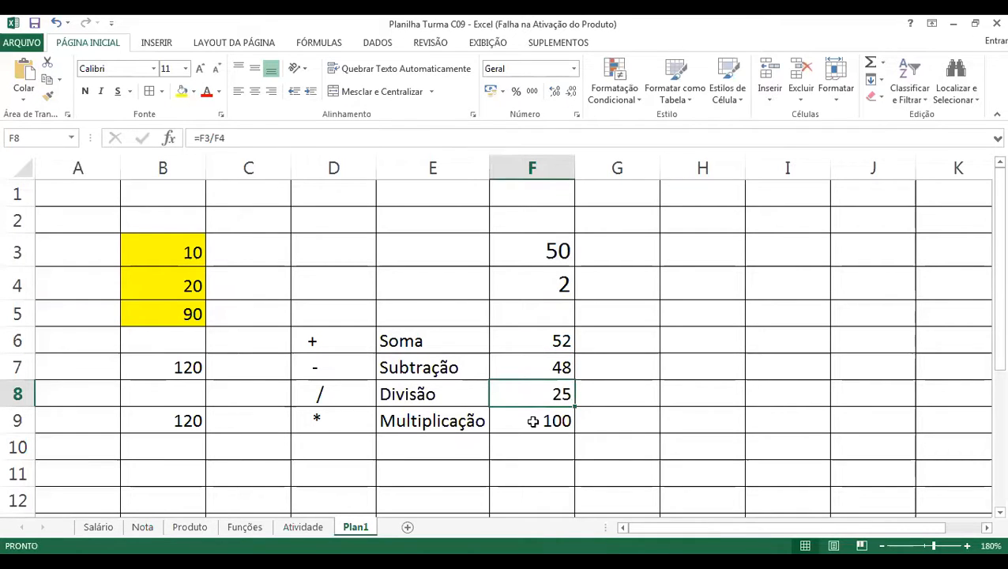
{"action": "key", "text": "Down"}
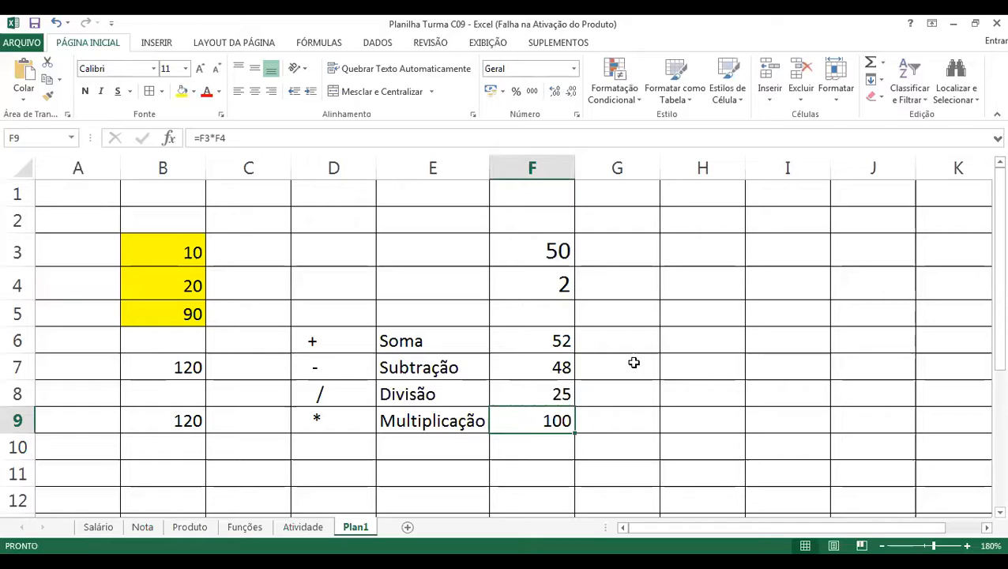
{"action": "left_click", "coordinate": [760, 314]}
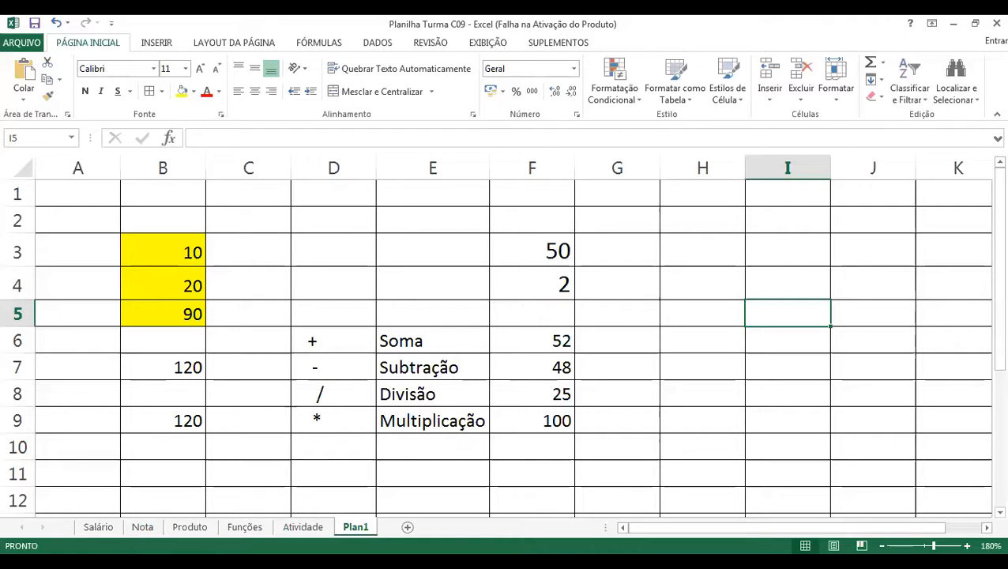
- Open the Salário sheet at 130% zoom and slightly reduce the height of row 1
{"action": "left_click", "coordinate": [100, 528]}
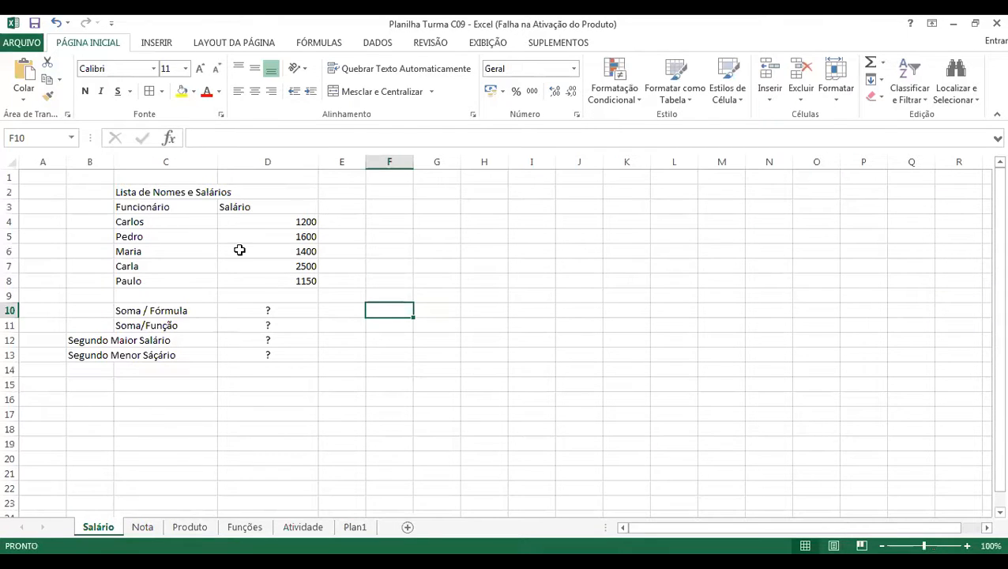
{"action": "left_click", "coordinate": [261, 312]}
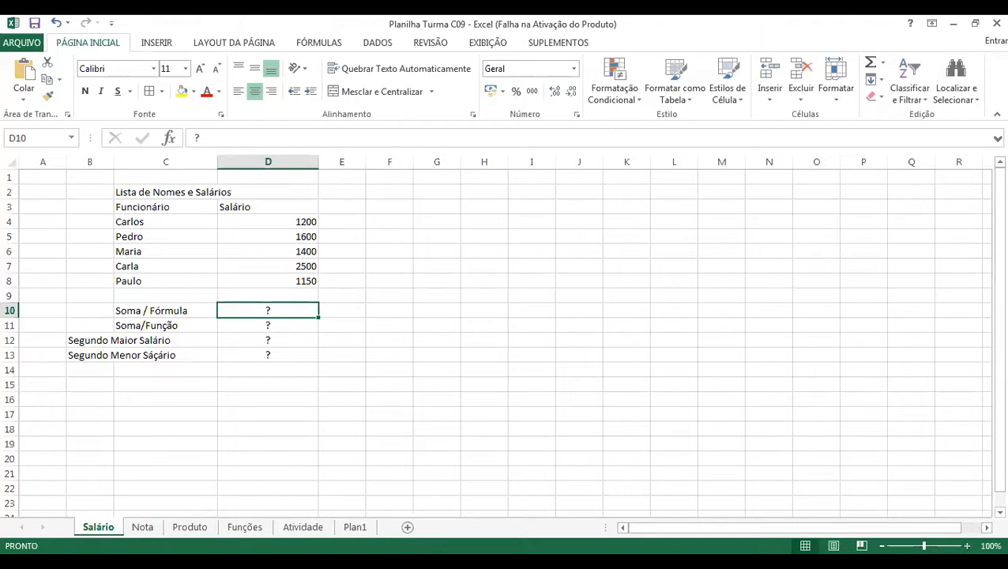
{"action": "scroll", "coordinate": [372, 442], "scroll_direction": "up", "scroll_amount": 2}
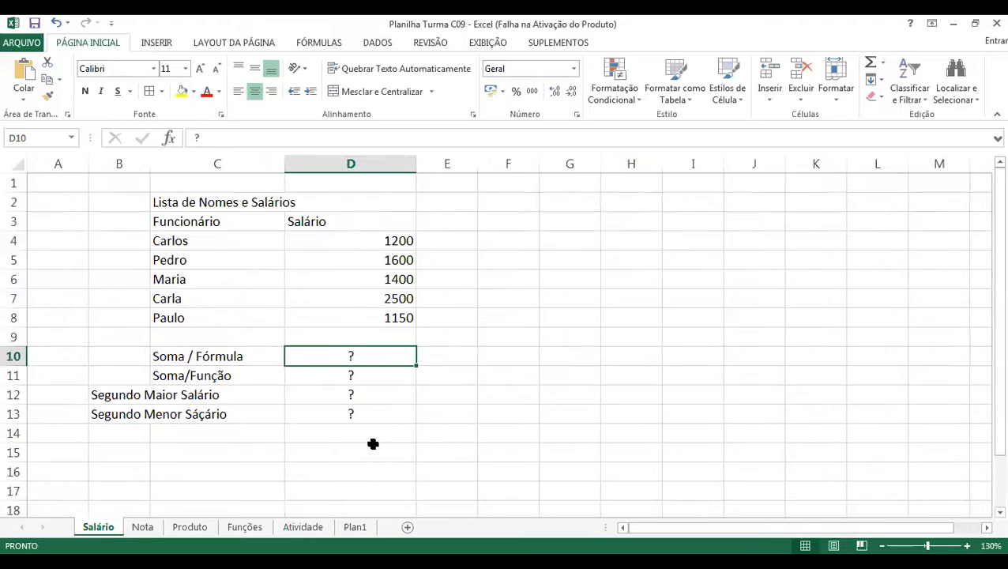
{"action": "left_click", "coordinate": [239, 432]}
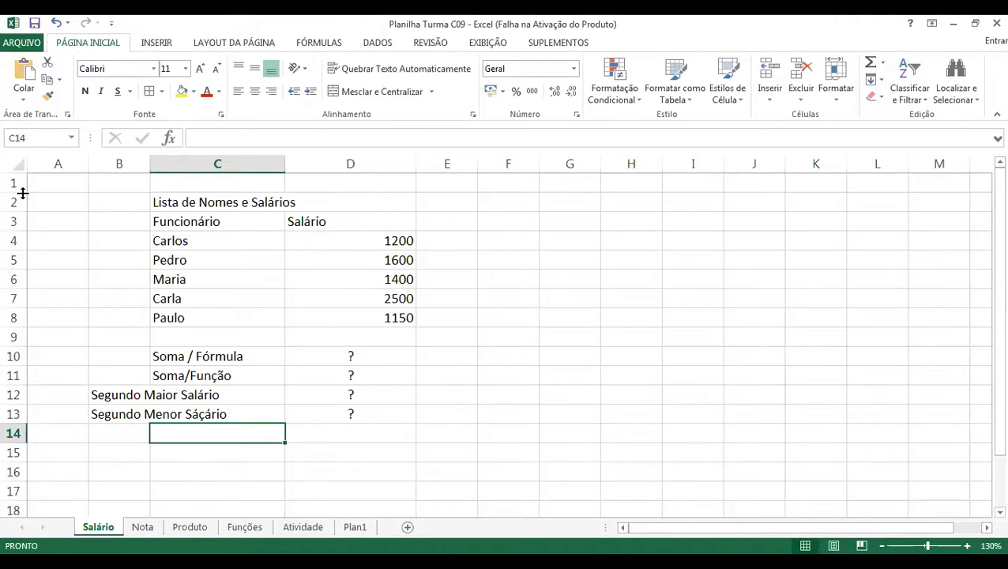
{"action": "left_click_drag", "start_coordinate": [23, 193], "coordinate": [22, 188]}
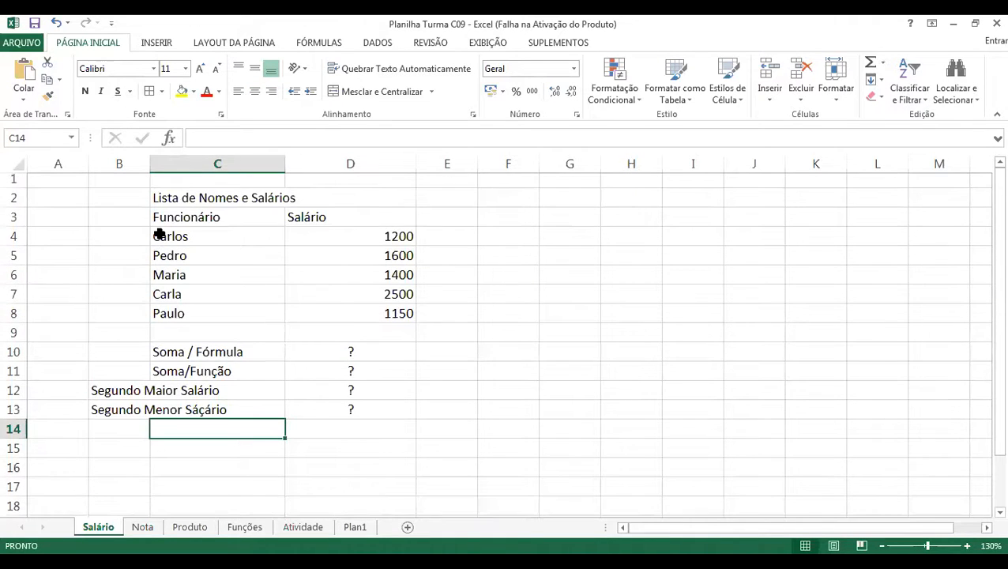
{"action": "left_click", "coordinate": [338, 357]}
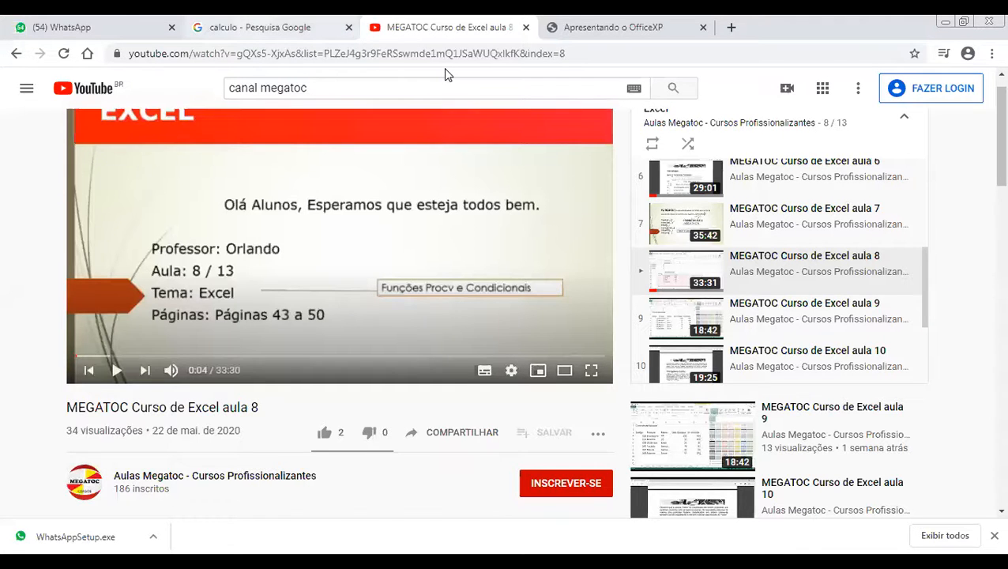
- Switch to the Excel handout PDF in the browser and find the Função Soma section on page 42
{"action": "key", "text": "ctrl+shift+Tab"}
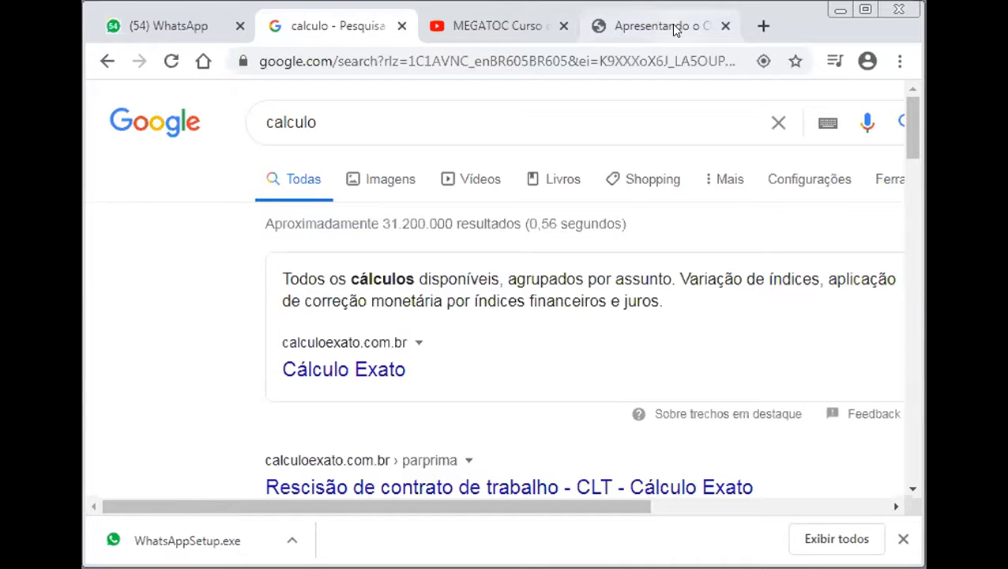
{"action": "left_click", "coordinate": [670, 23]}
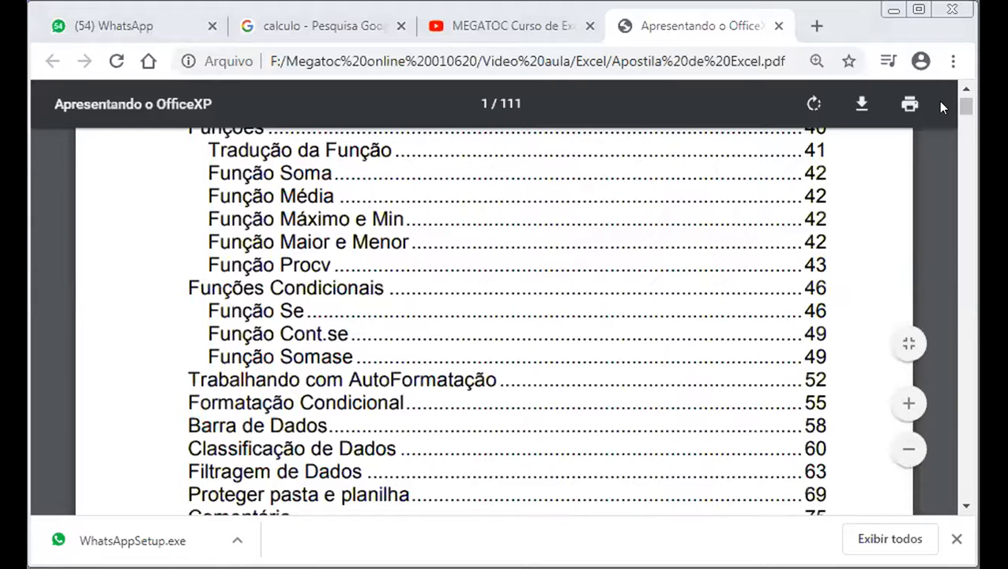
{"action": "left_click_drag", "start_coordinate": [960, 172], "coordinate": [810, 266]}
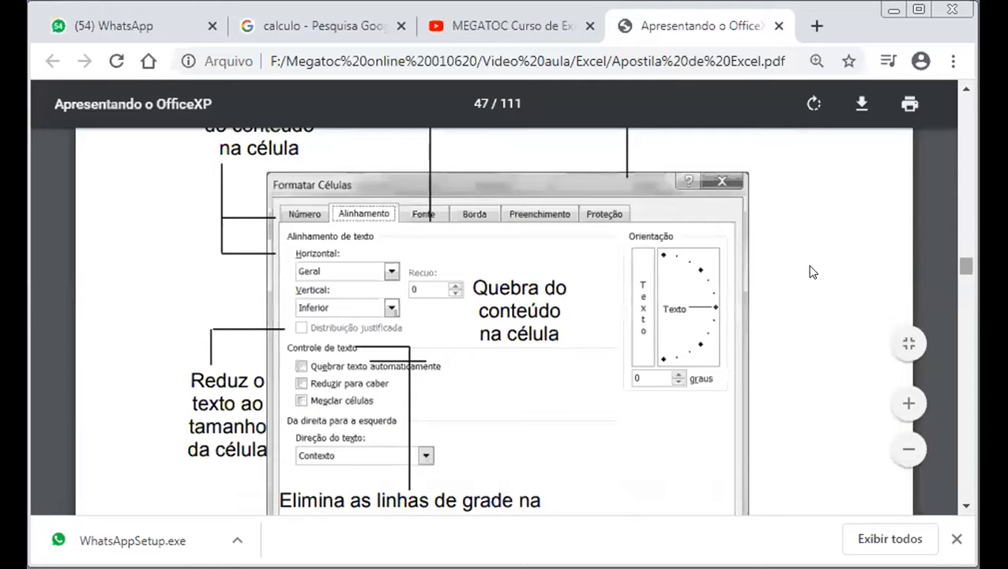
{"action": "scroll", "coordinate": [741, 268], "scroll_direction": "up", "scroll_amount": 5}
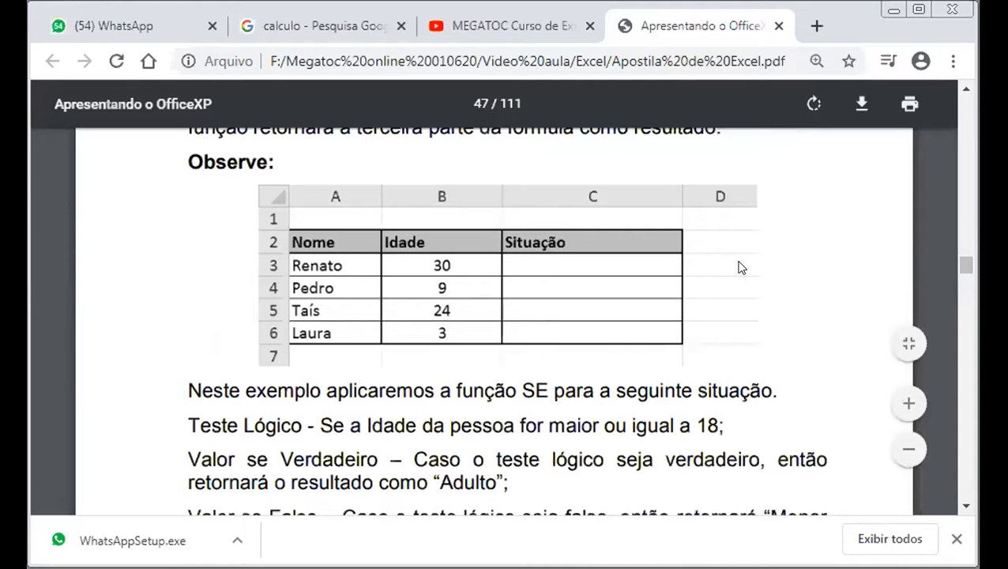
{"action": "scroll", "coordinate": [741, 267], "scroll_direction": "down", "scroll_amount": 5}
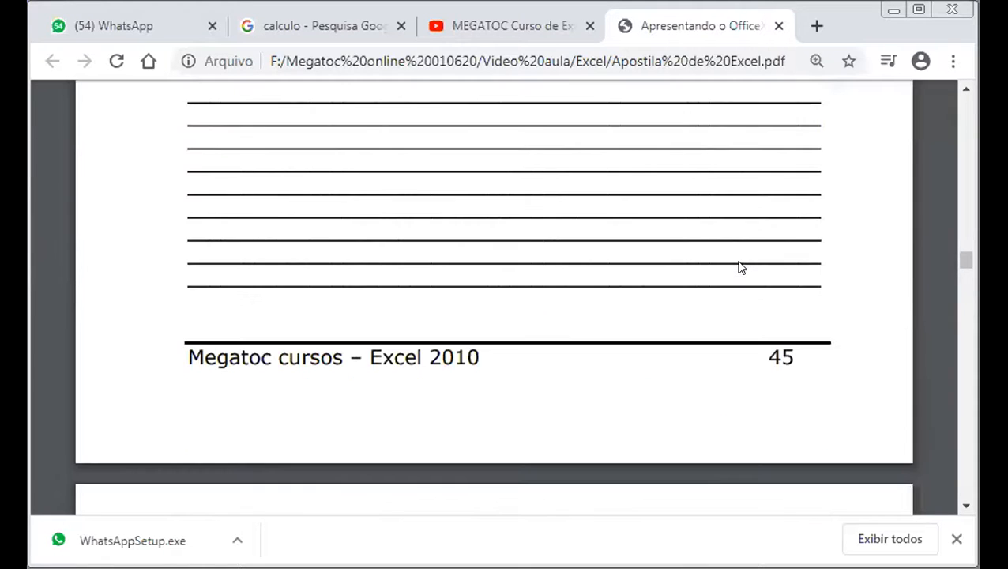
{"action": "scroll", "coordinate": [741, 267], "scroll_direction": "up", "scroll_amount": 5}
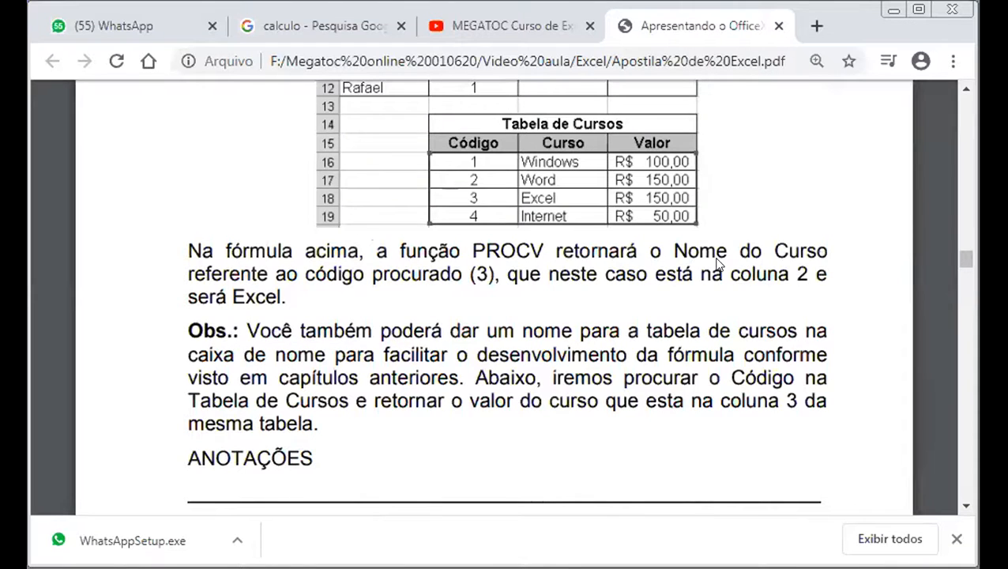
{"action": "scroll", "coordinate": [717, 263], "scroll_direction": "down", "scroll_amount": 3}
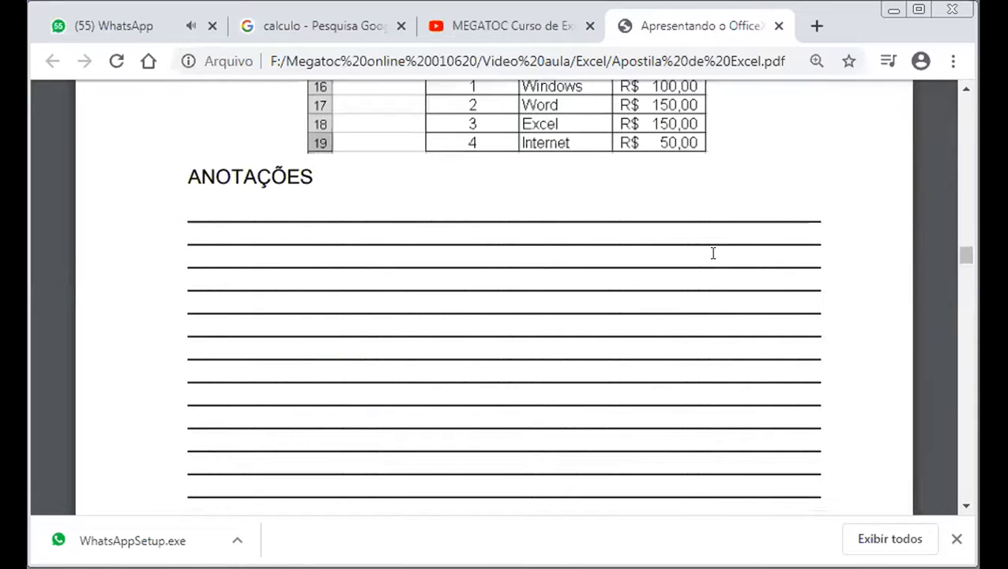
{"action": "scroll", "coordinate": [712, 253], "scroll_direction": "up", "scroll_amount": 5}
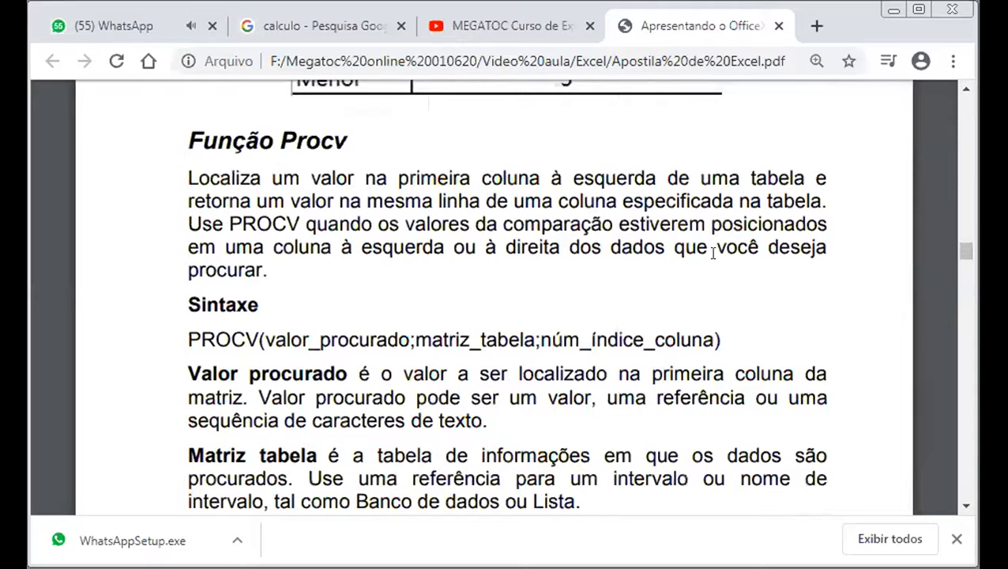
{"action": "scroll", "coordinate": [712, 253], "scroll_direction": "up", "scroll_amount": 5}
{"action": "scroll", "coordinate": [713, 252], "scroll_direction": "up", "scroll_amount": 10}
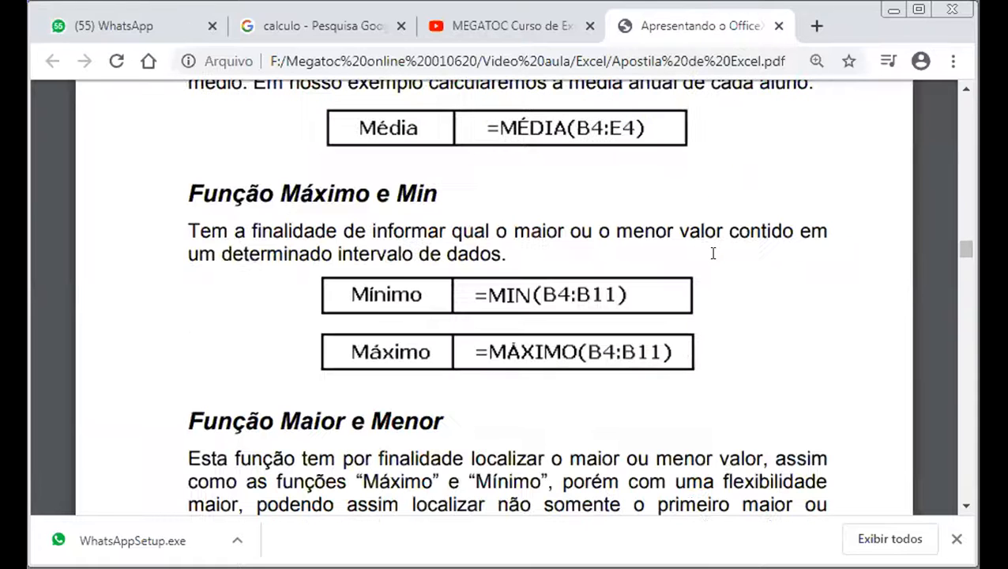
{"action": "scroll", "coordinate": [698, 257], "scroll_direction": "up", "scroll_amount": 4}
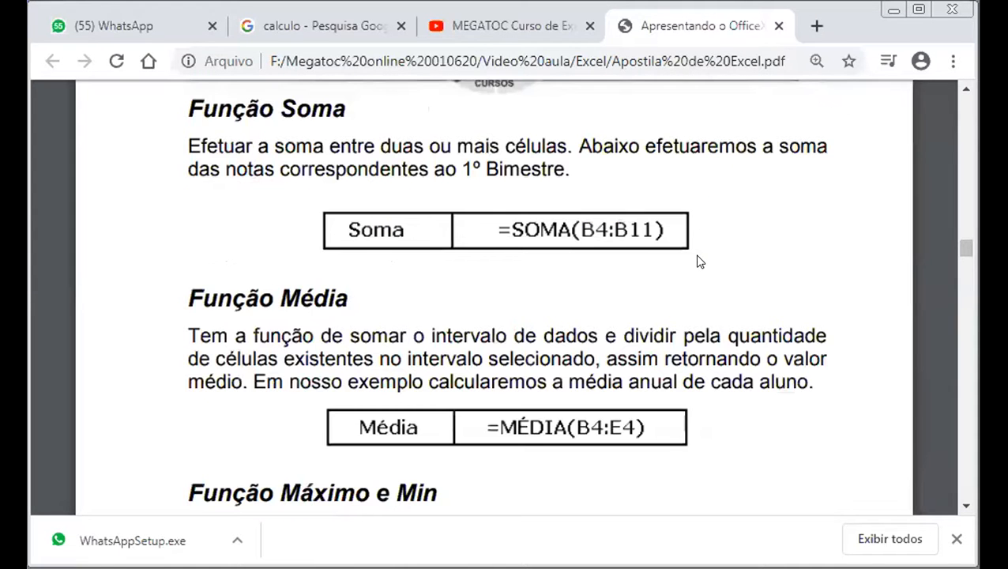
- Read the handout sections on the Média, Máximo e Min, and Maior e Menor functions
{"action": "scroll", "coordinate": [462, 315], "scroll_direction": "down", "scroll_amount": 1}
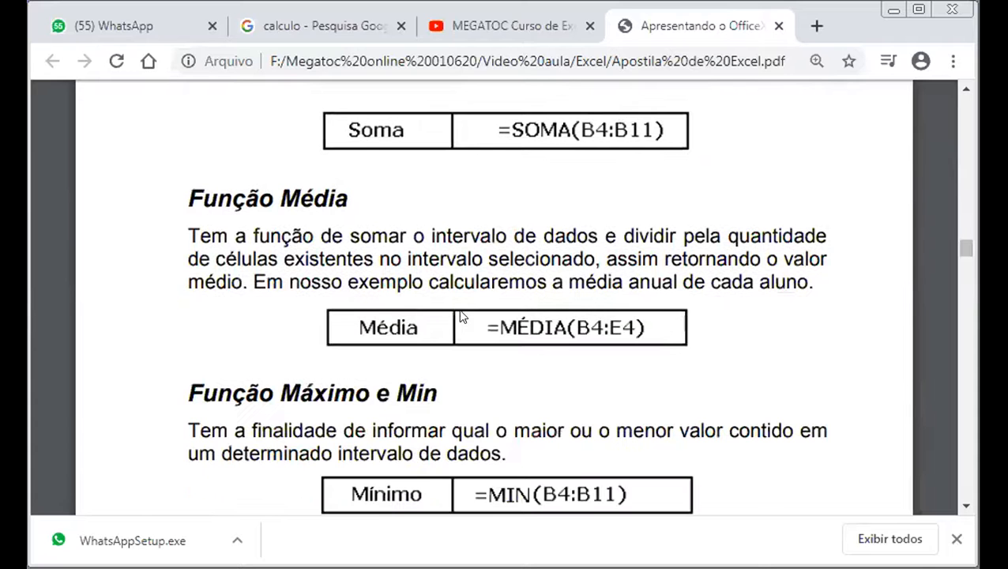
{"action": "scroll", "coordinate": [463, 375], "scroll_direction": "down", "scroll_amount": 1}
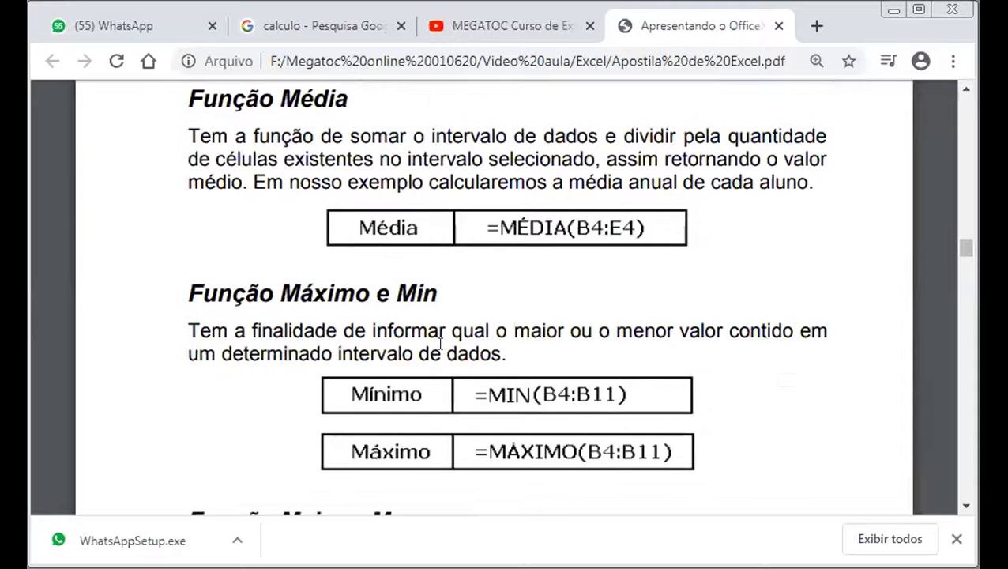
{"action": "scroll", "coordinate": [438, 352], "scroll_direction": "down", "scroll_amount": 2}
{"action": "scroll", "coordinate": [433, 351], "scroll_direction": "down", "scroll_amount": 1}
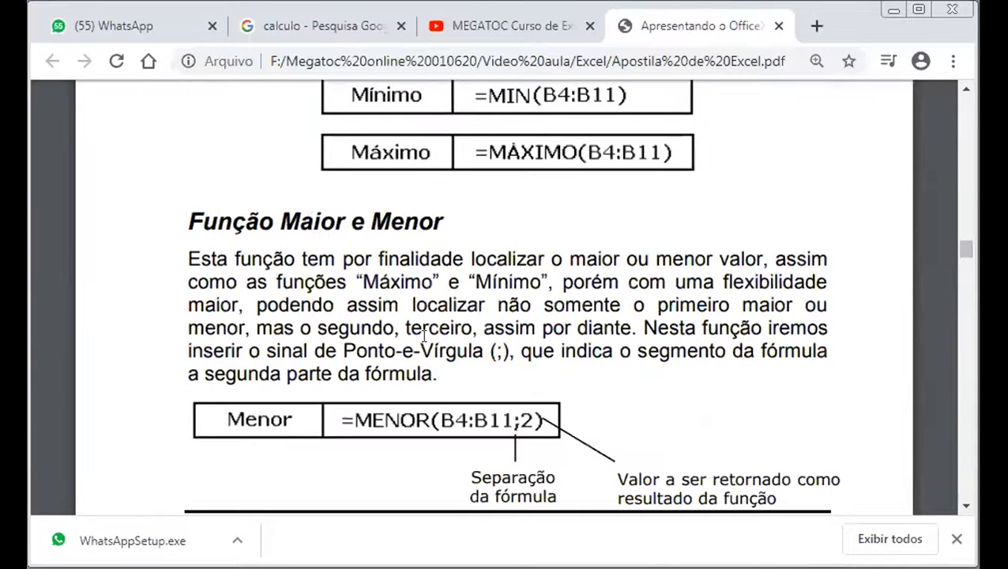
{"action": "scroll", "coordinate": [418, 335], "scroll_direction": "down", "scroll_amount": 1}
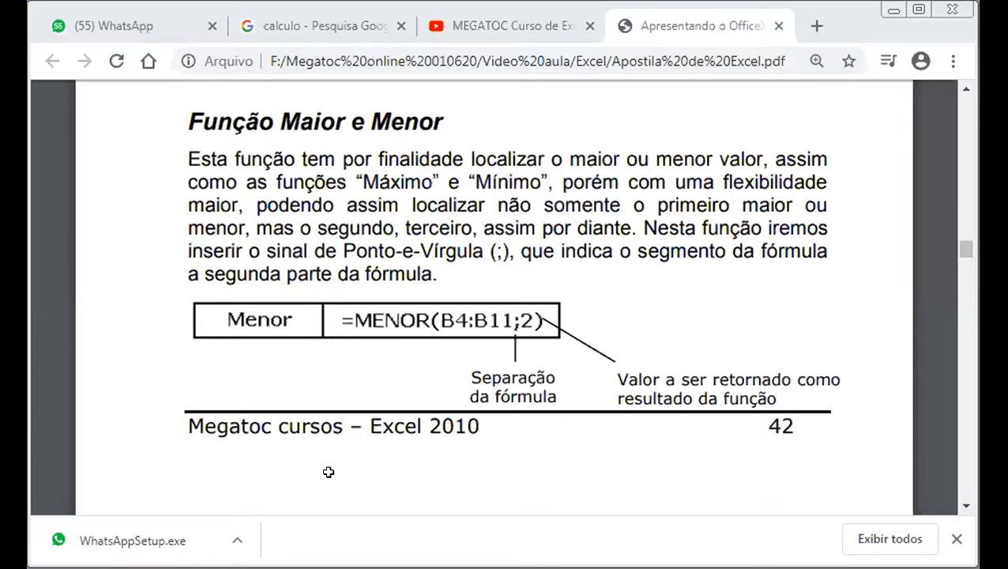
- Switch back to Excel and change the label in cell C10 of the Salário sheet to Soma
{"action": "key", "text": "alt+Tab"}
{"action": "left_click", "coordinate": [221, 351]}
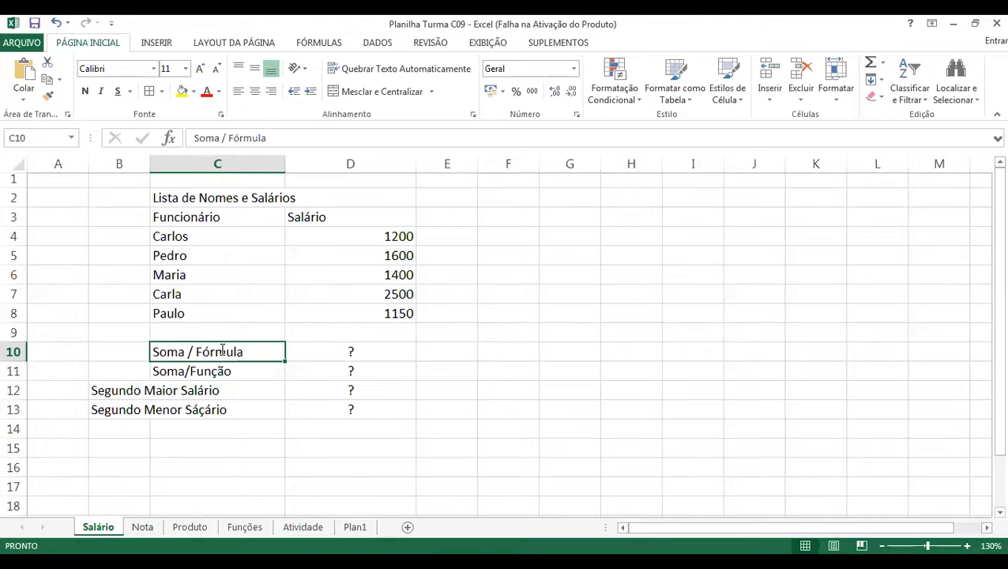
{"action": "type", "text": "Som"}
{"action": "key", "text": "BackSpace"}
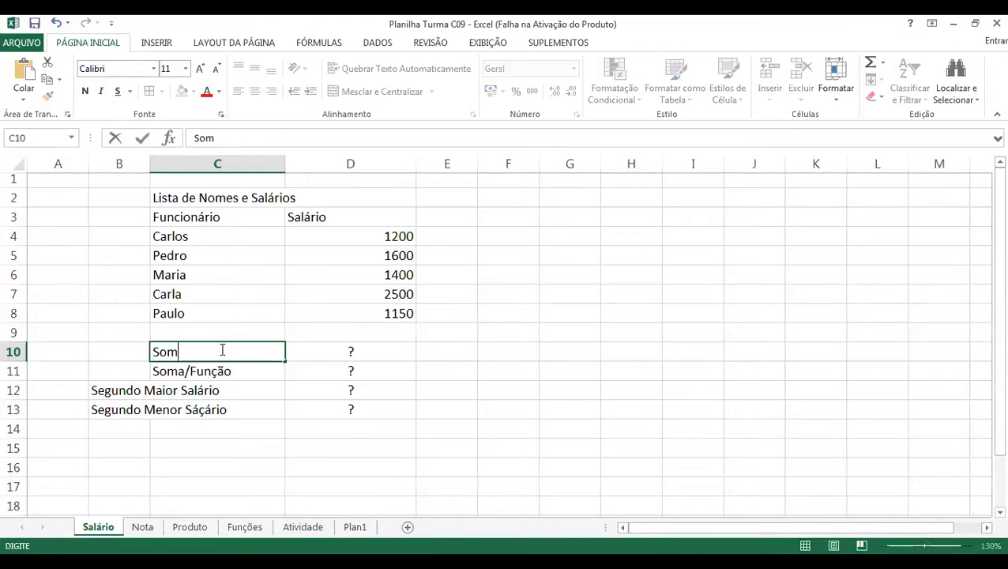
{"action": "type", "text": "a/Função"}
{"action": "key", "text": "Return"}
{"action": "left_click", "coordinate": [221, 350]}
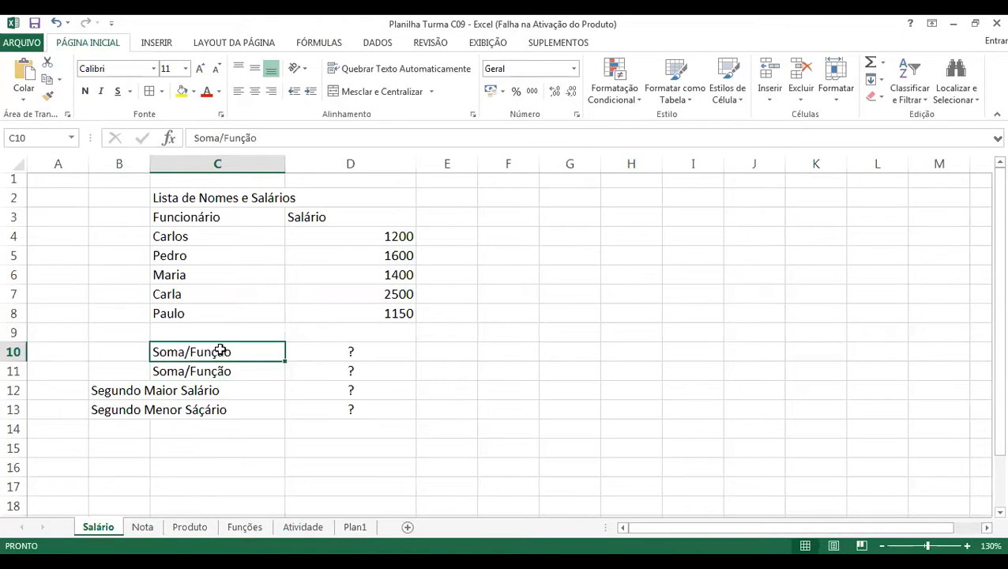
{"action": "key", "text": "F2"}
{"action": "key", "text": "BackSpace"}
{"action": "key", "text": "BackSpace"}
{"action": "key", "text": "BackSpace"}
{"action": "key", "text": "BackSpace"}
{"action": "key", "text": "BackSpace"}
{"action": "key", "text": "BackSpace"}
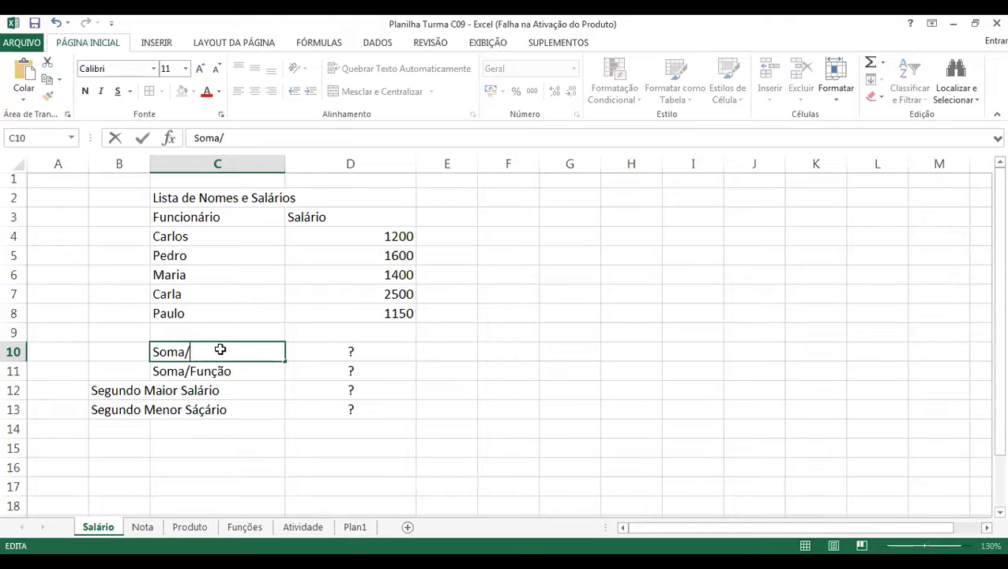
{"action": "key", "text": "BackSpace"}
{"action": "key", "text": "Return"}
- Replace the label in cell C11 with Média
{"action": "type", "text": "M´3"}
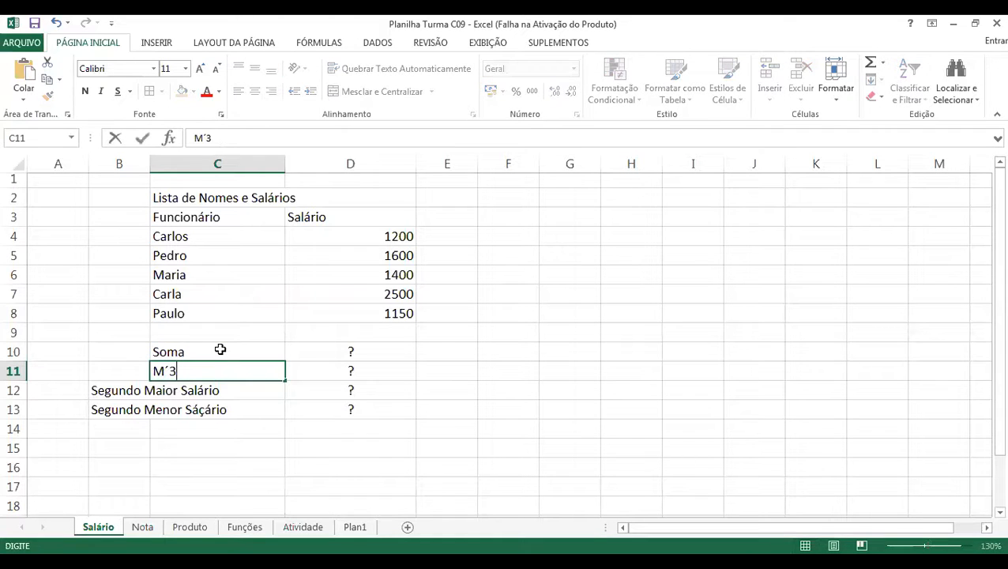
{"action": "type", "text": "e"}
{"action": "key", "text": "BackSpace"}
{"action": "key", "text": "BackSpace"}
{"action": "key", "text": "BackSpace"}
{"action": "type", "text": "édia"}
{"action": "key", "text": "Tab"}
- Clear the Segundo Maior Salário label from cell B12 and enter Máximo in cell C12
{"action": "key", "text": "Down"}
{"action": "key", "text": "Left"}
{"action": "key", "text": "Left"}
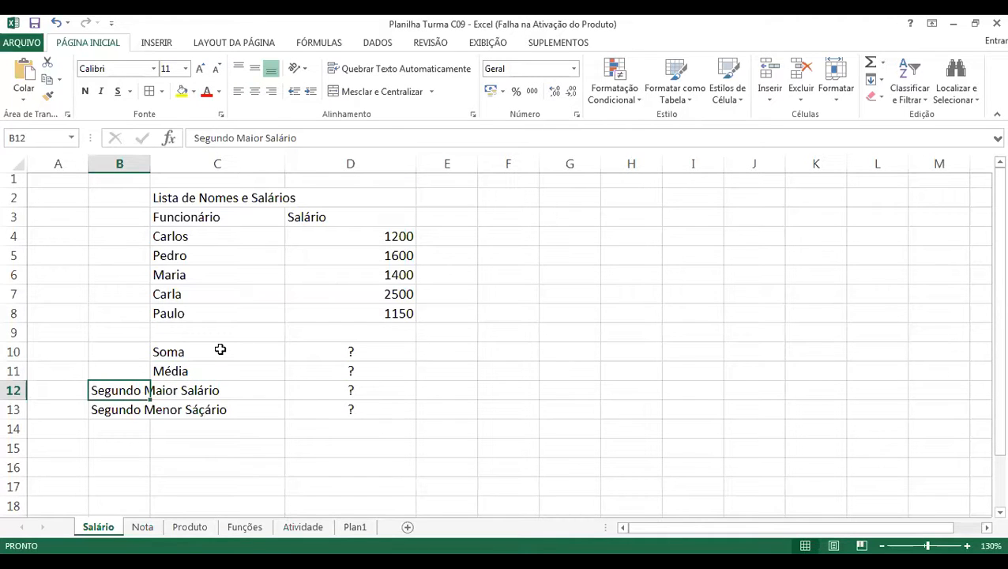
{"action": "key", "text": "Delete"}
{"action": "key", "text": "Right"}
{"action": "type", "text": "M"}
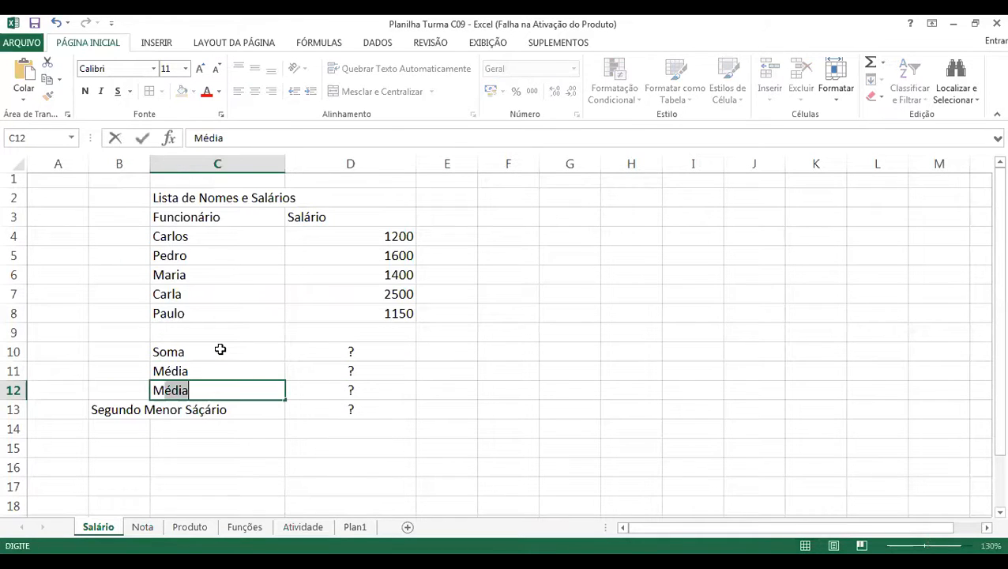
{"action": "type", "text": "áximo"}
{"action": "key", "text": "Return"}
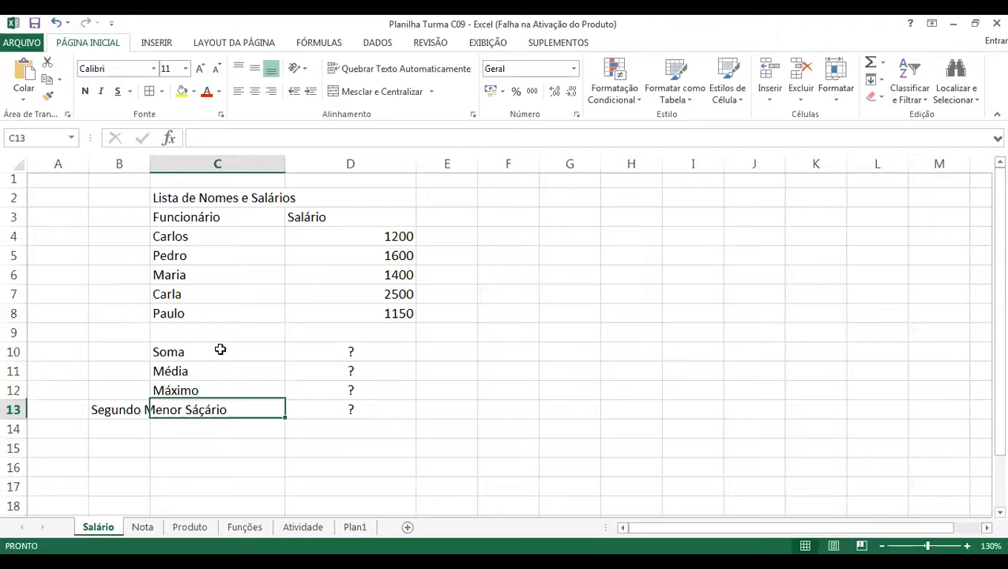
- Clear the second-lowest-salary label from cell B13 and enter Mínimo in cell C13
{"action": "key", "text": "Left"}
{"action": "key", "text": "Delete"}
{"action": "key", "text": "Right"}
{"action": "type", "text": "M"}
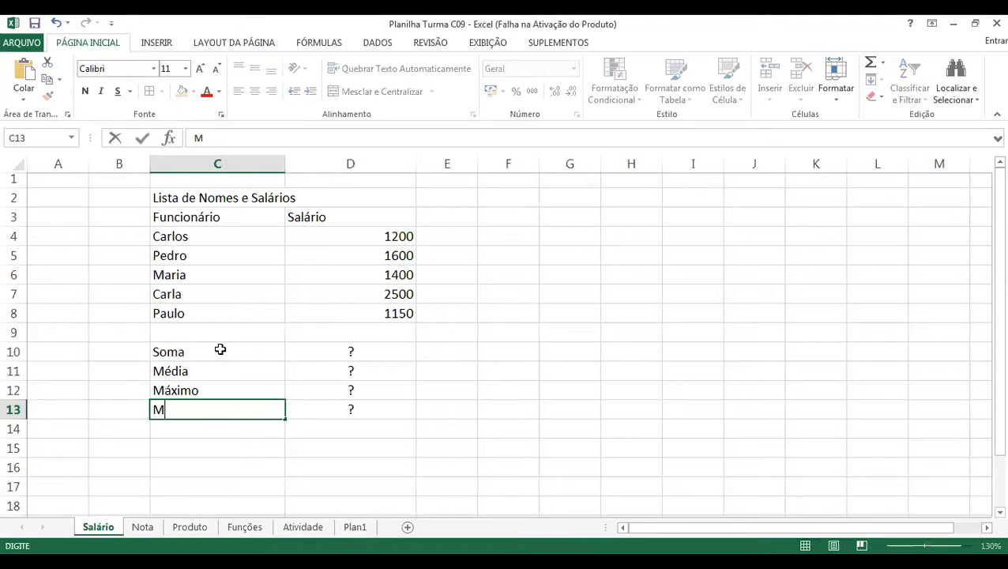
{"action": "type", "text": "ínimo"}
{"action": "key", "text": "Right"}
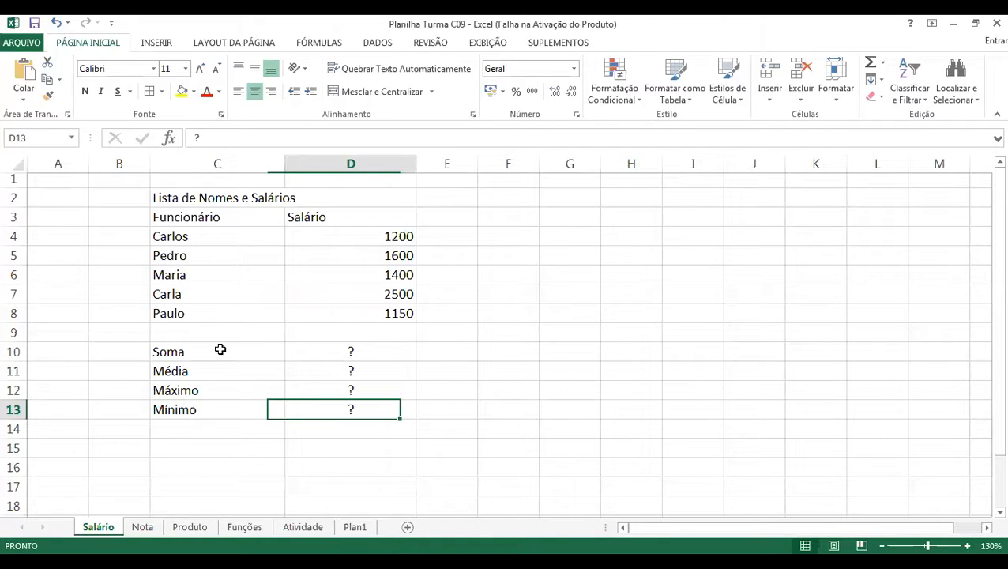
- Enter the formula =SOMA(D4:D8) in cell D10 to total the five salaries
{"action": "key", "text": "Right"}
{"action": "key", "text": "Up"}
{"action": "key", "text": "Up"}
{"action": "key", "text": "Left"}
{"action": "key", "text": "Up"}
{"action": "key", "text": "Up"}
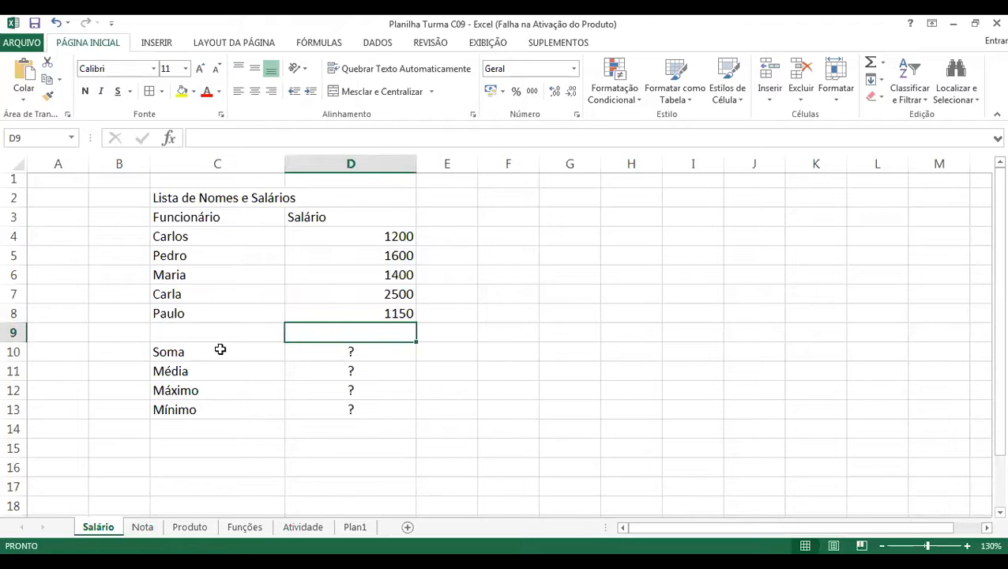
{"action": "key", "text": "Down"}
{"action": "type", "text": "="}
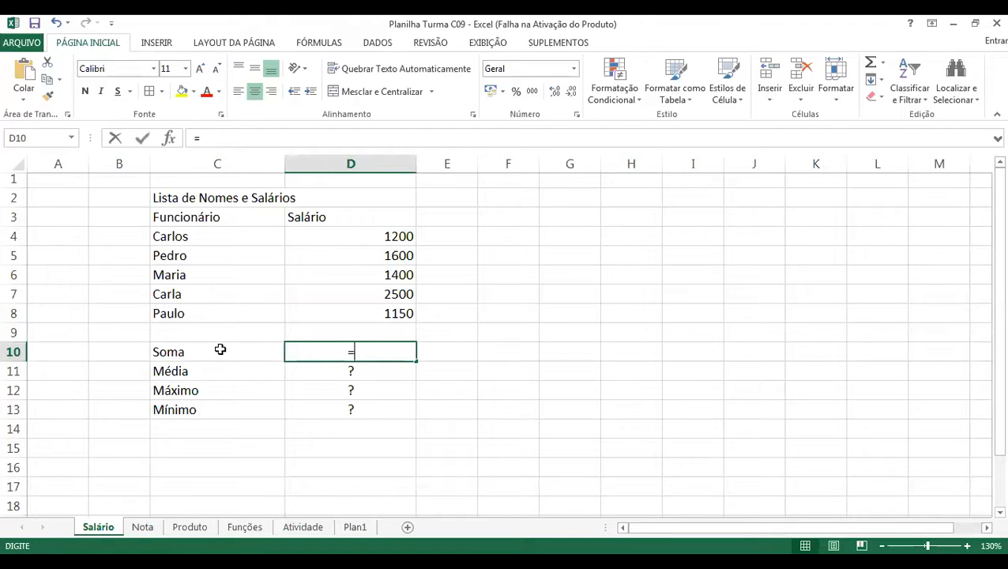
{"action": "type", "text": "soma("}
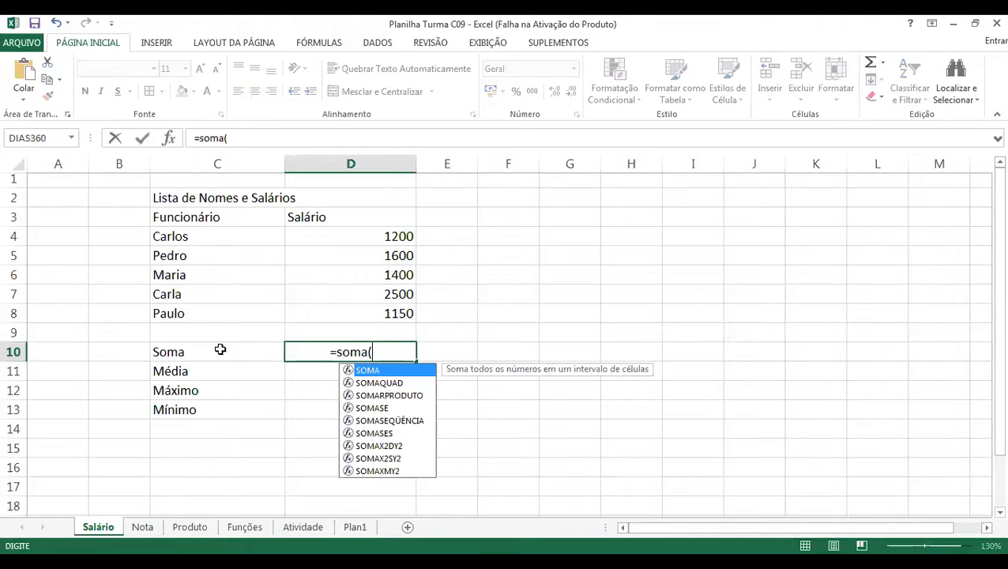
{"action": "left_click", "coordinate": [390, 236]}
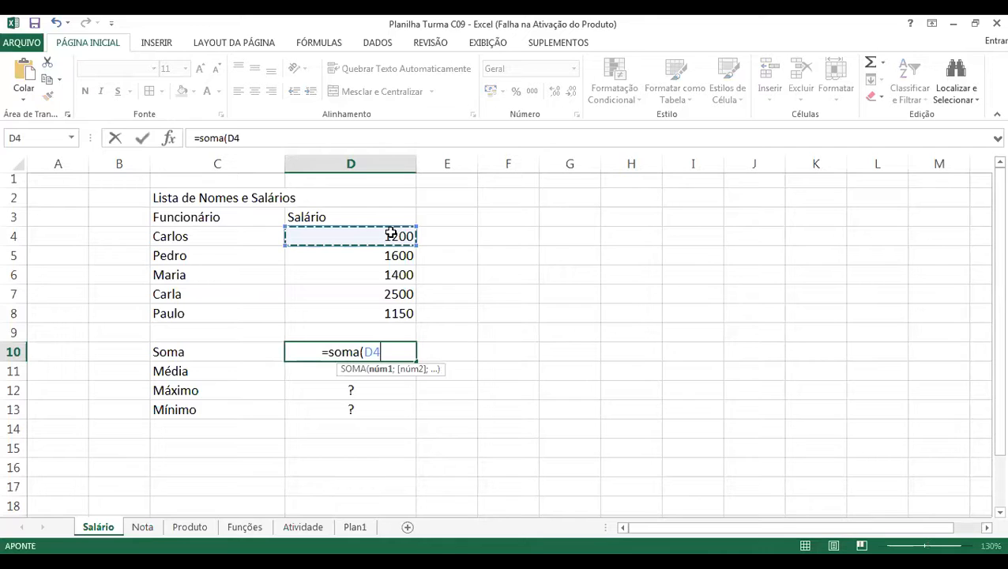
{"action": "left_click_drag", "start_coordinate": [390, 234], "coordinate": [396, 313]}
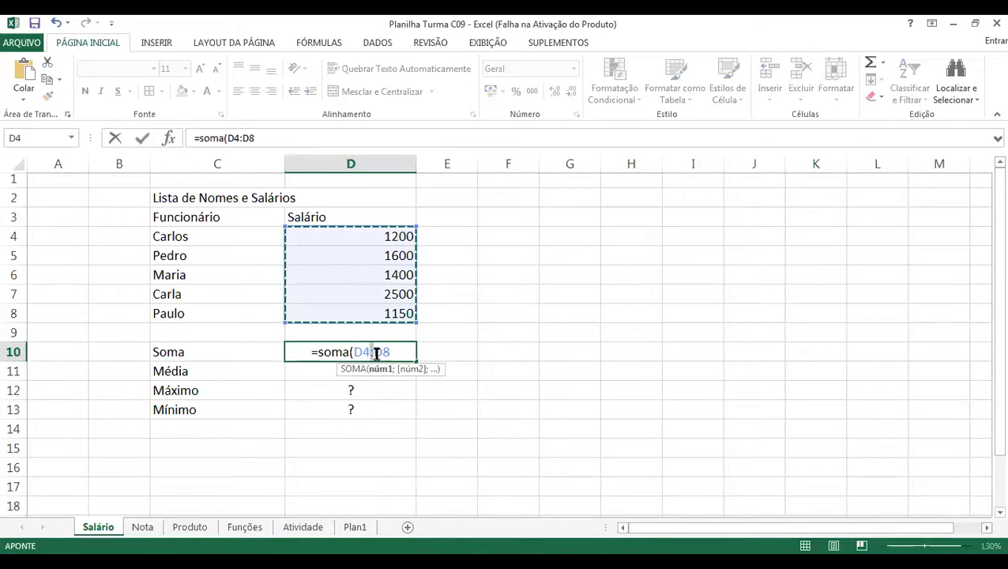
{"action": "key", "text": "F2"}
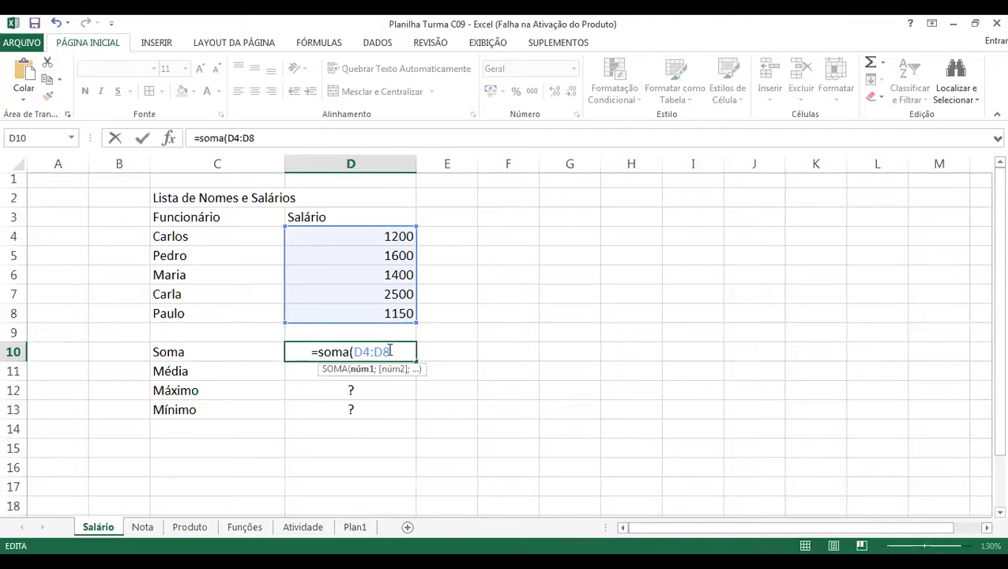
{"action": "type", "text": ")"}
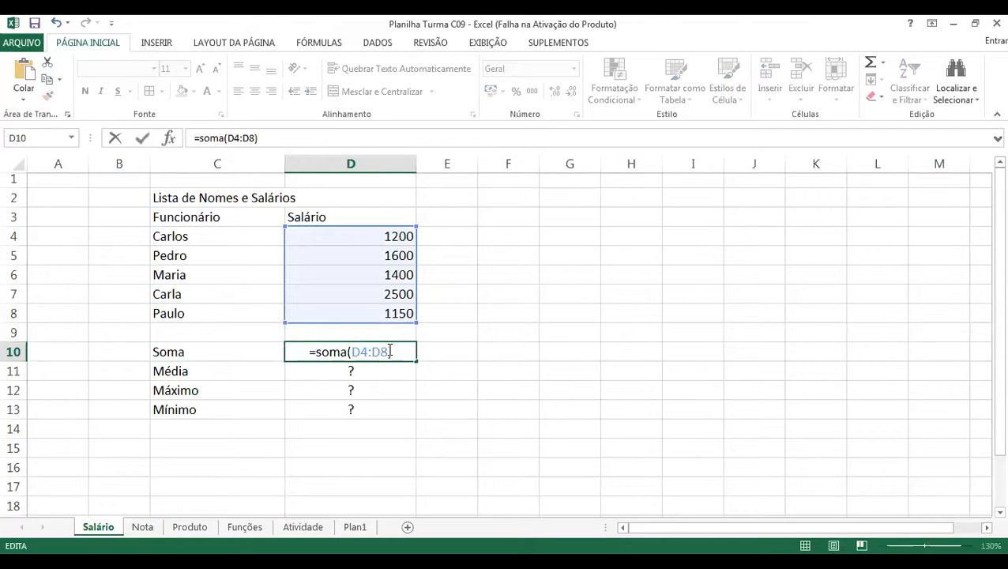
{"action": "type", "text": ")"}
{"action": "key", "text": "Return"}
- Misspell the function in cell D10 as =SOnA(D4:D8) to test an invalid function name
{"action": "left_click", "coordinate": [400, 348]}
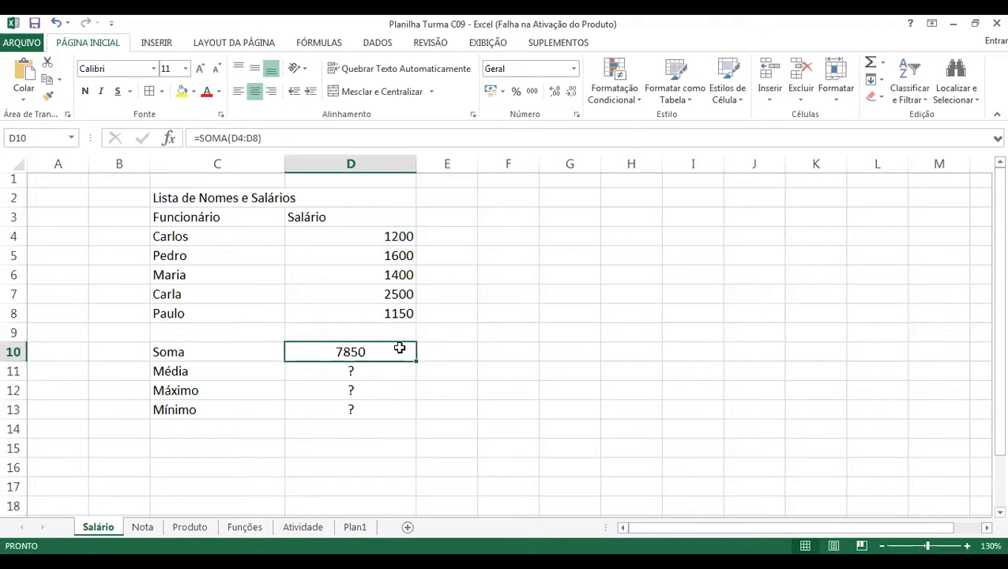
{"action": "double_click", "coordinate": [400, 347]}
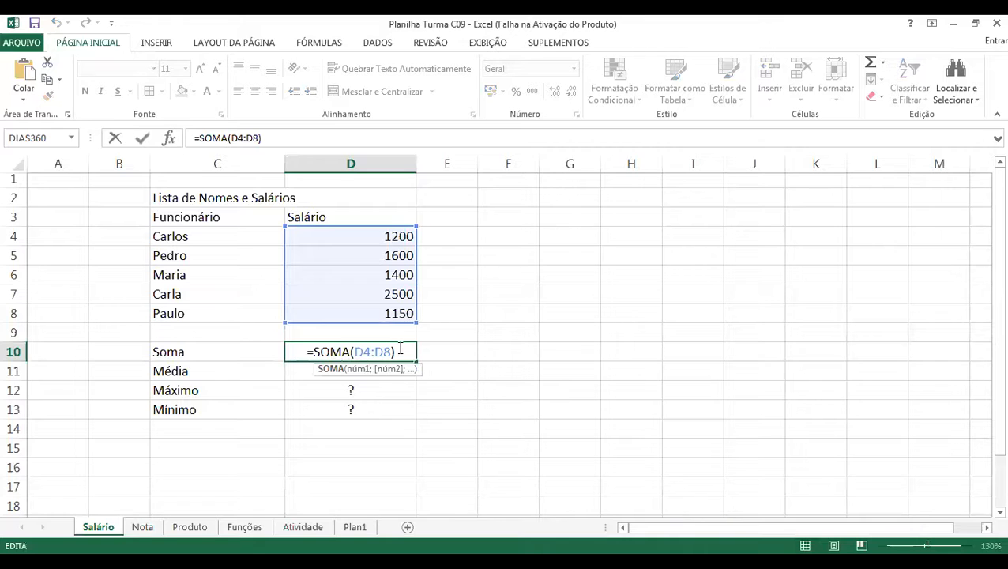
{"action": "key", "text": "BackSpace"}
{"action": "type", "text": "n"}
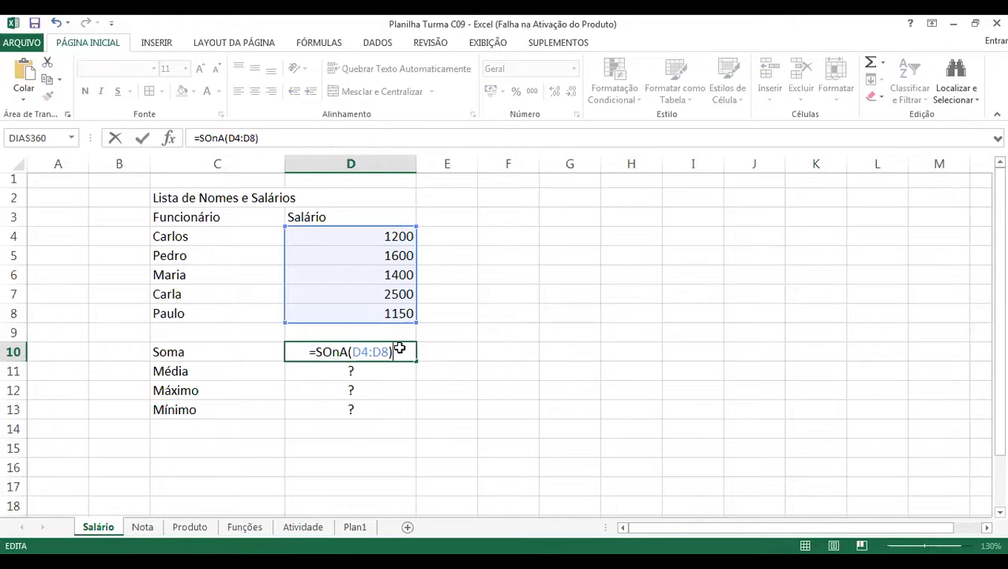
{"action": "key", "text": "Return"}
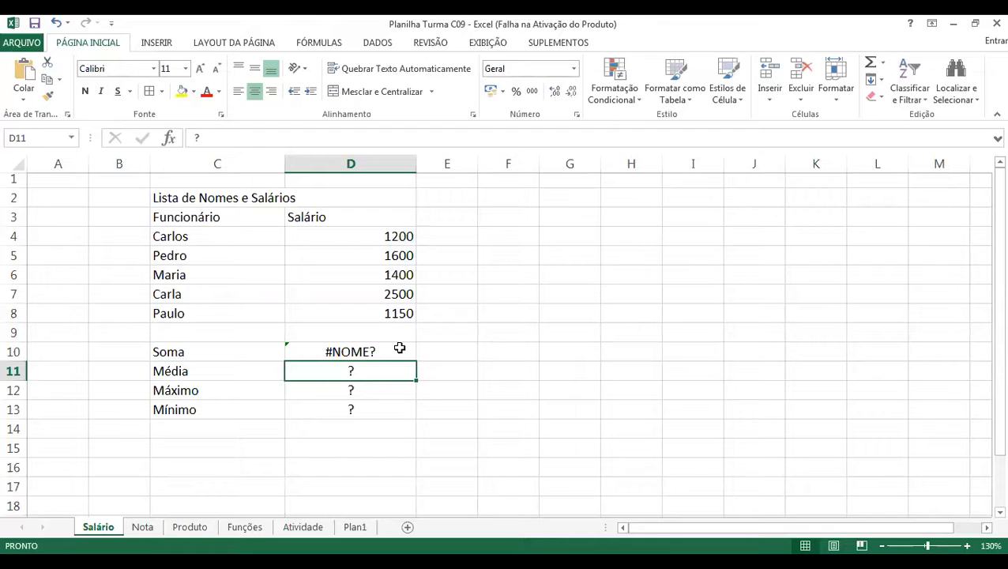
- Replace the misspelled formula in cell D10 with =soma(d4:d5)
{"action": "double_click", "coordinate": [400, 348]}
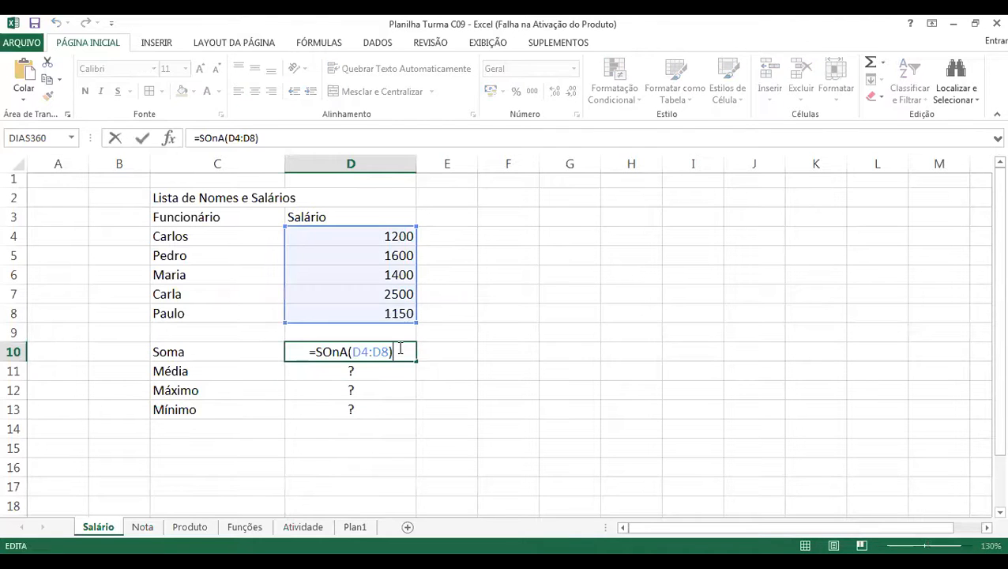
{"action": "key", "text": "Home"}
{"action": "key", "text": "Right"}
{"action": "key", "text": "Delete"}
{"action": "key", "text": "Delete"}
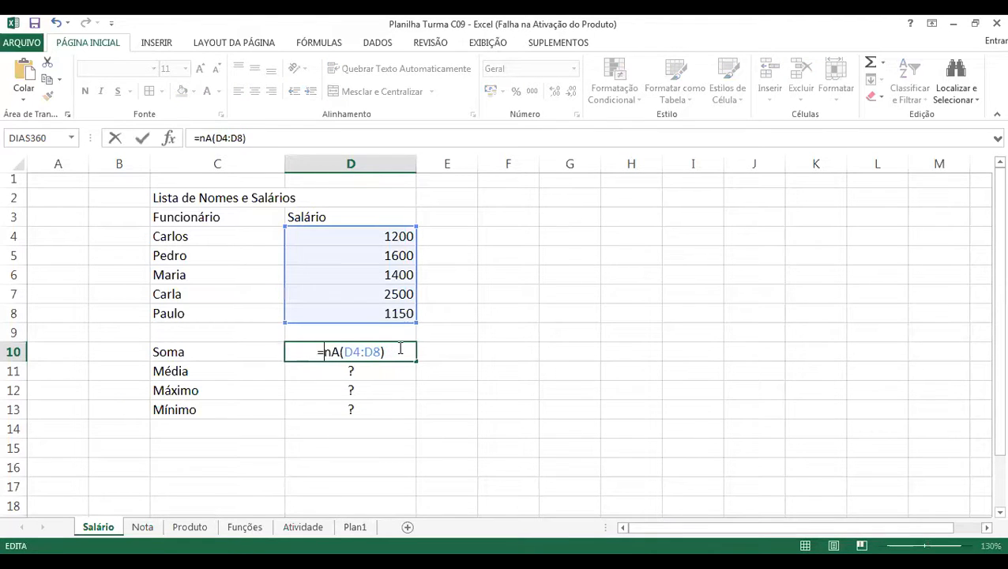
{"action": "key", "text": "Delete"}
{"action": "key", "text": "Delete"}
{"action": "key", "text": "Delete"}
{"action": "key", "text": "Delete"}
{"action": "key", "text": "Delete"}
{"action": "key", "text": "Delete"}
{"action": "key", "text": "Delete"}
{"action": "key", "text": "Delete"}
{"action": "key", "text": "Delete"}
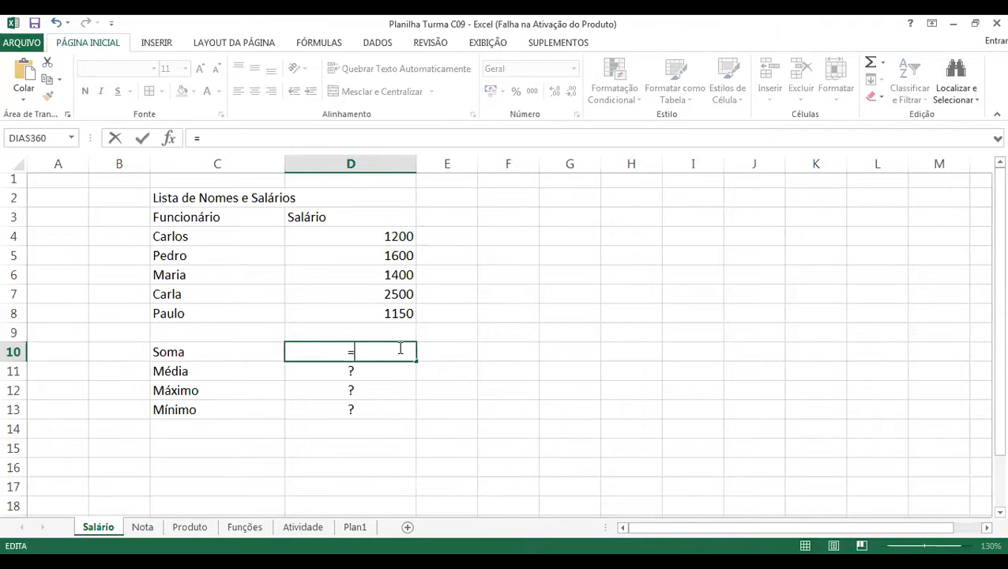
{"action": "type", "text": "soma("}
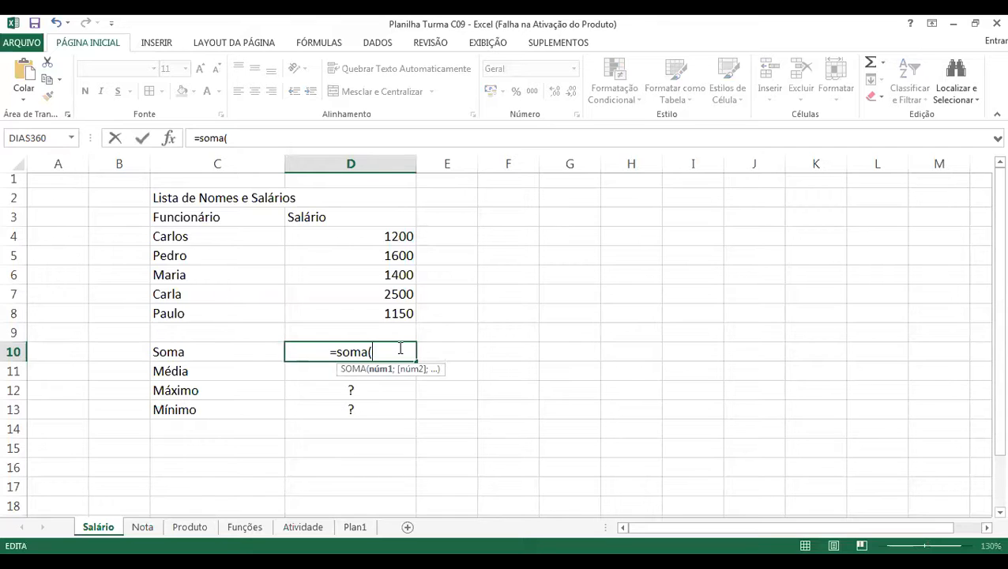
{"action": "type", "text": "d4"}
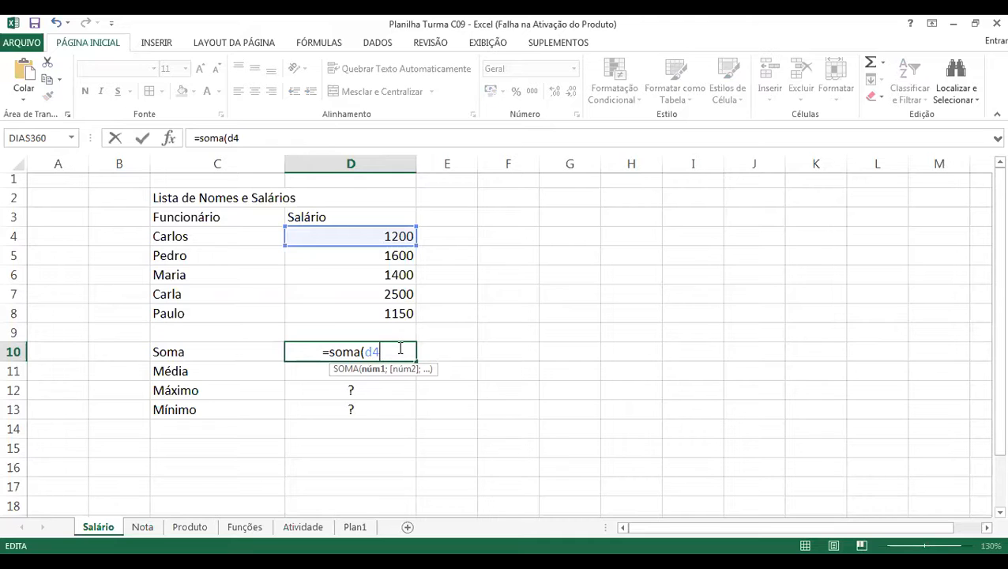
{"action": "type", "text": ":d5)"}
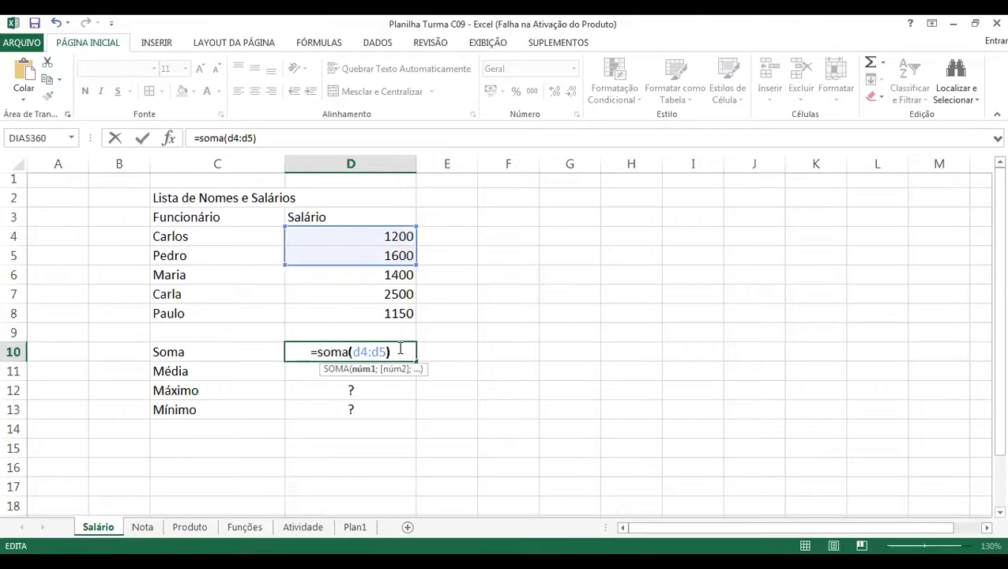
- Extend the sum range in cell D10 across two columns so the formula reads =soma(d4:e6)
{"action": "left_click_drag", "start_coordinate": [353, 345], "coordinate": [376, 353]}
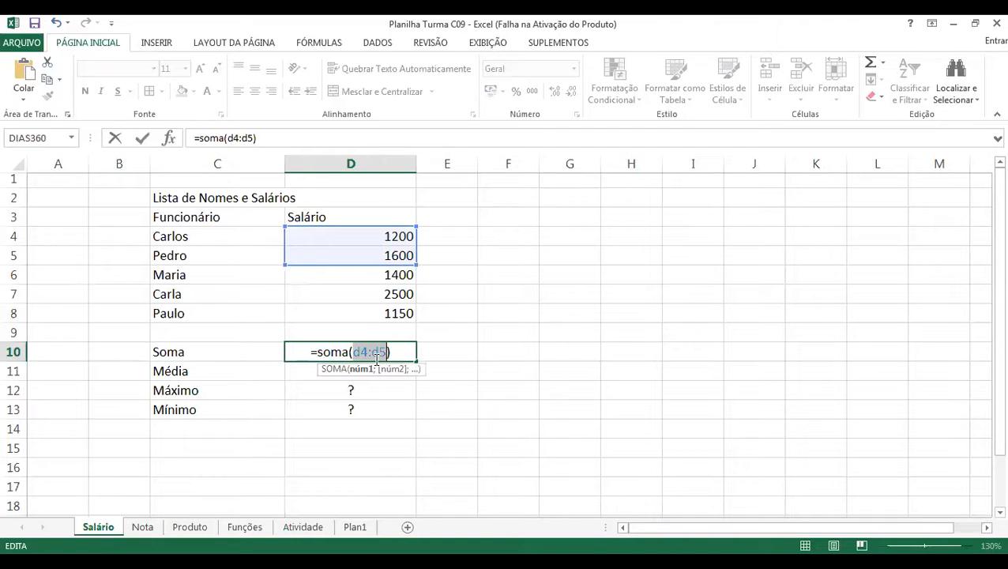
{"action": "left_click", "coordinate": [376, 353]}
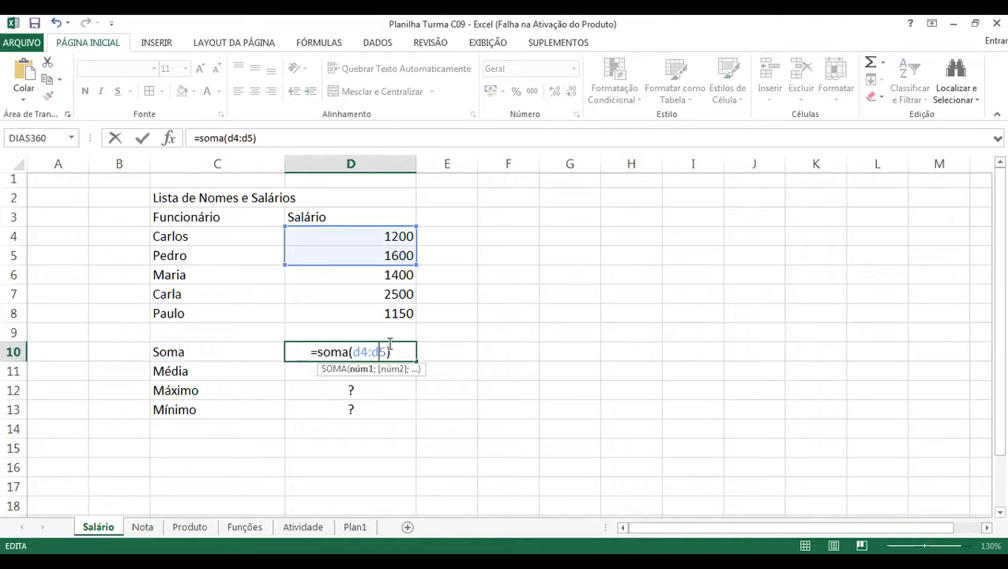
{"action": "key", "text": "Left"}
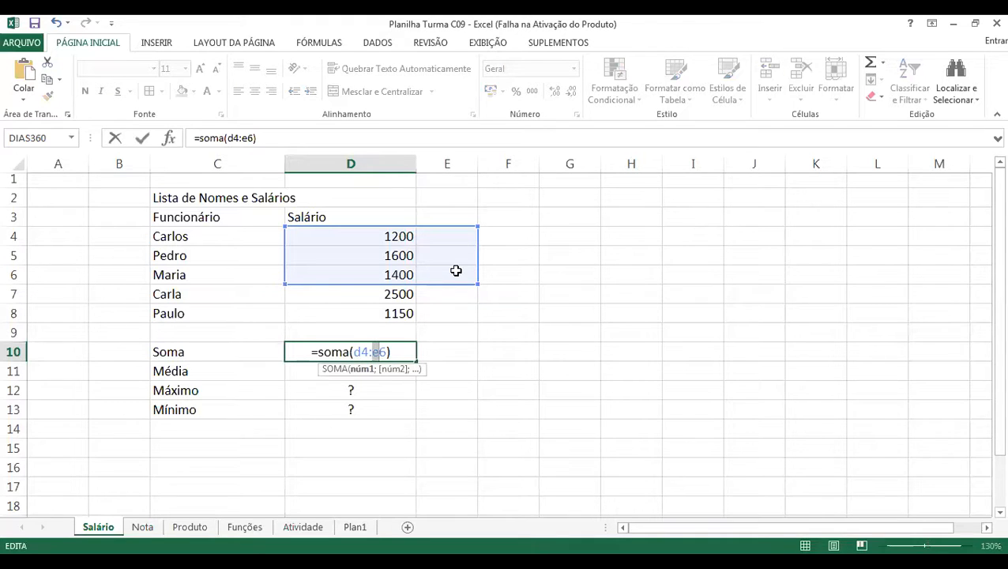
{"action": "left_click", "coordinate": [398, 353]}
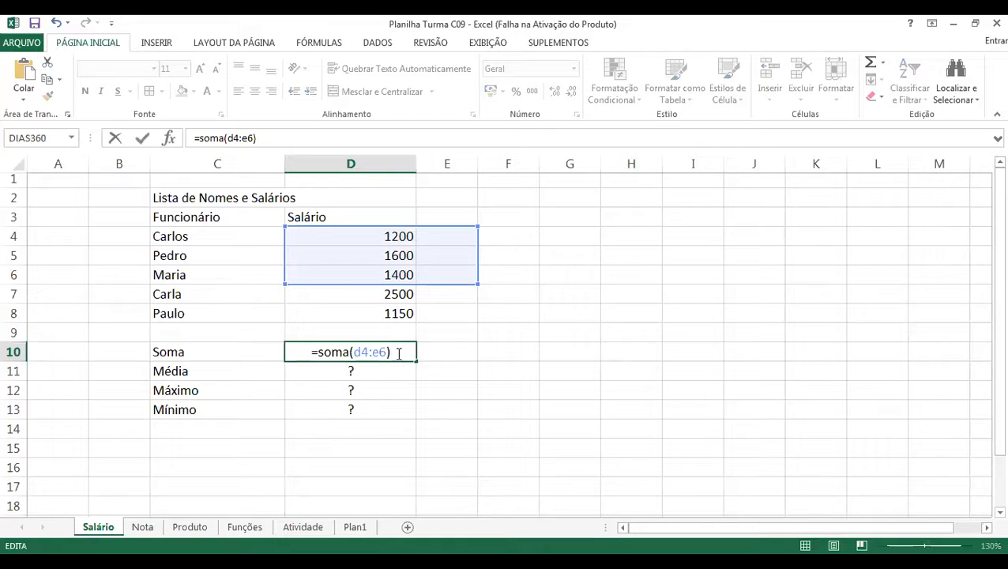
{"action": "key", "text": "Return"}
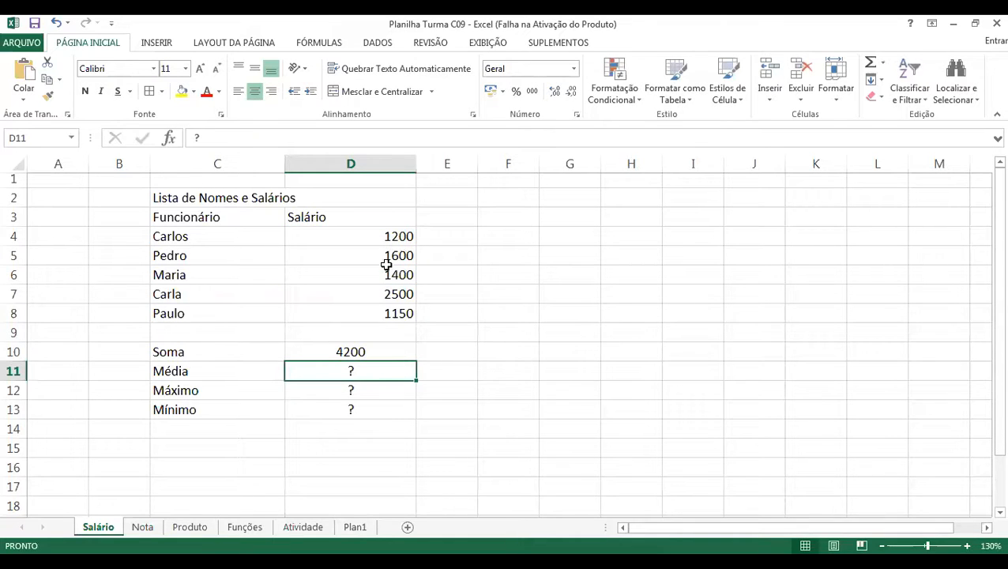
- Enter 10000 in cell E5 to test the two-column sum range used in cell D10
{"action": "left_click", "coordinate": [365, 348]}
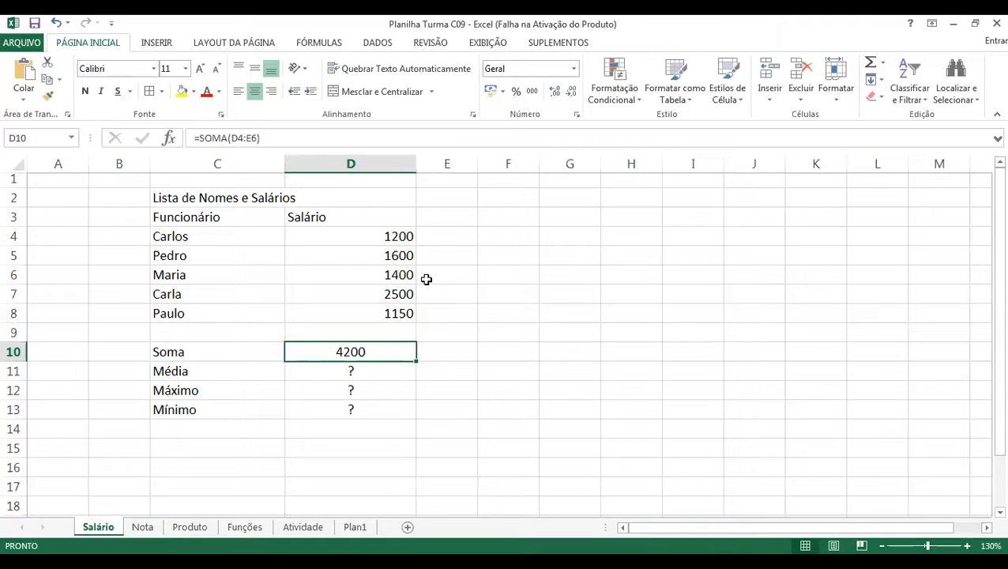
{"action": "left_click", "coordinate": [465, 263]}
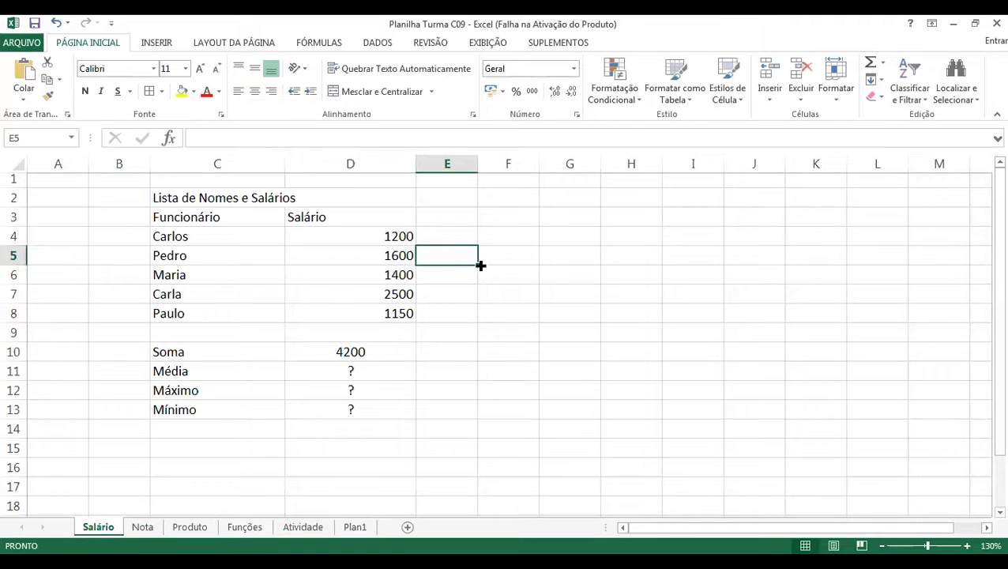
{"action": "type", "text": "1000"}
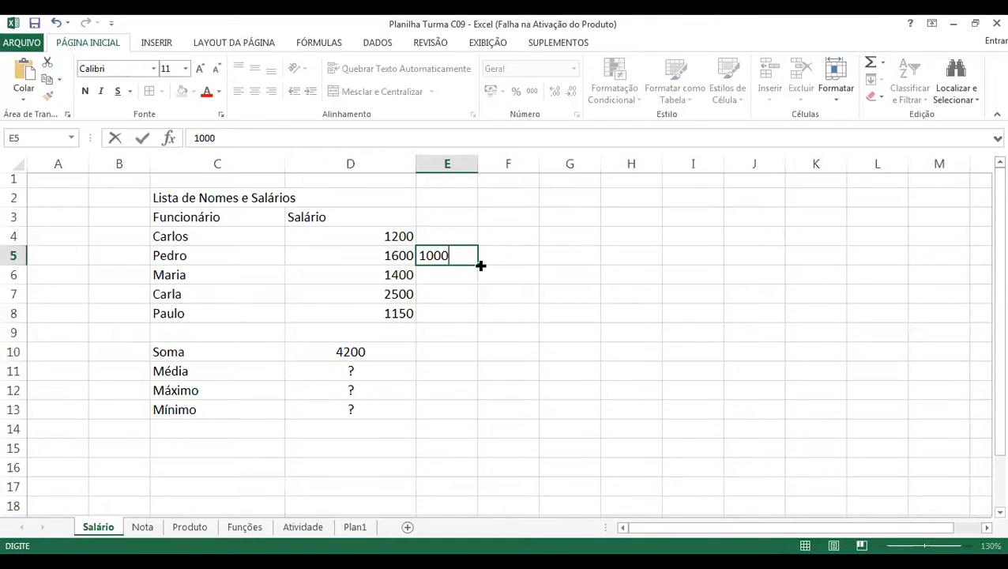
{"action": "type", "text": "0"}
{"action": "key", "text": "Return"}
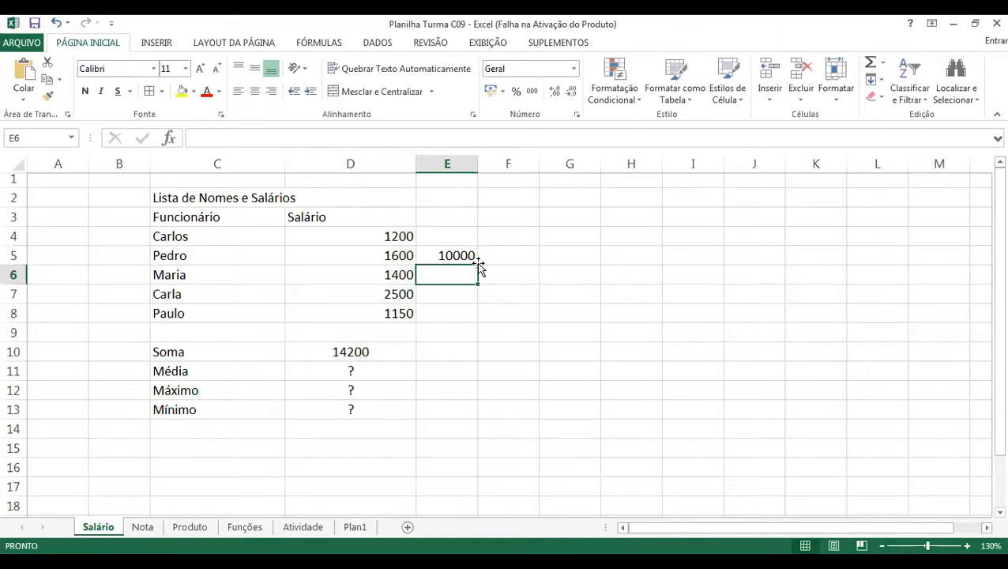
- Correct the sum range in cell D10 so the formula reads =SOMA(D4:D8)
{"action": "left_click", "coordinate": [374, 345]}
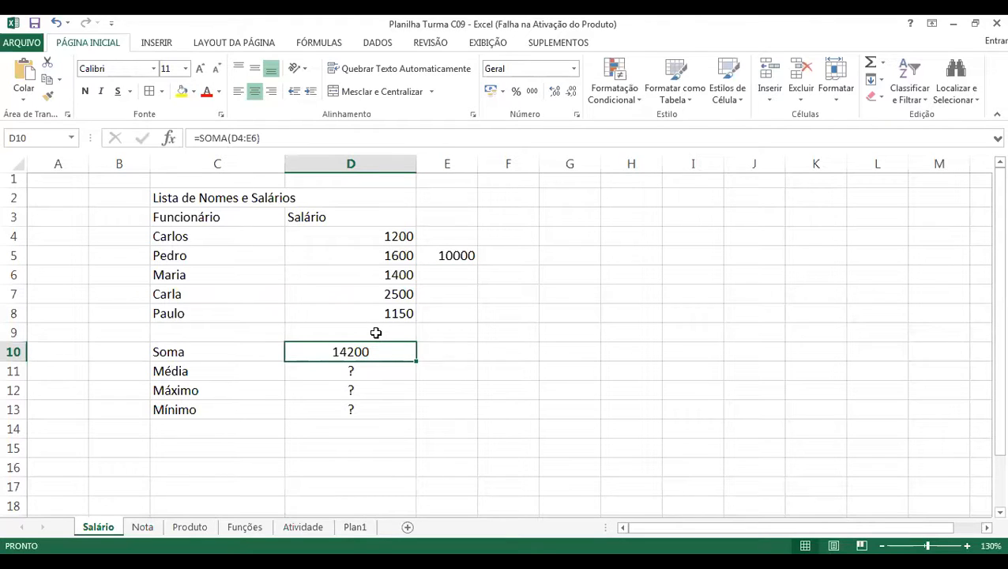
{"action": "key", "text": "F2"}
{"action": "left_click_drag", "start_coordinate": [315, 350], "coordinate": [371, 351]}
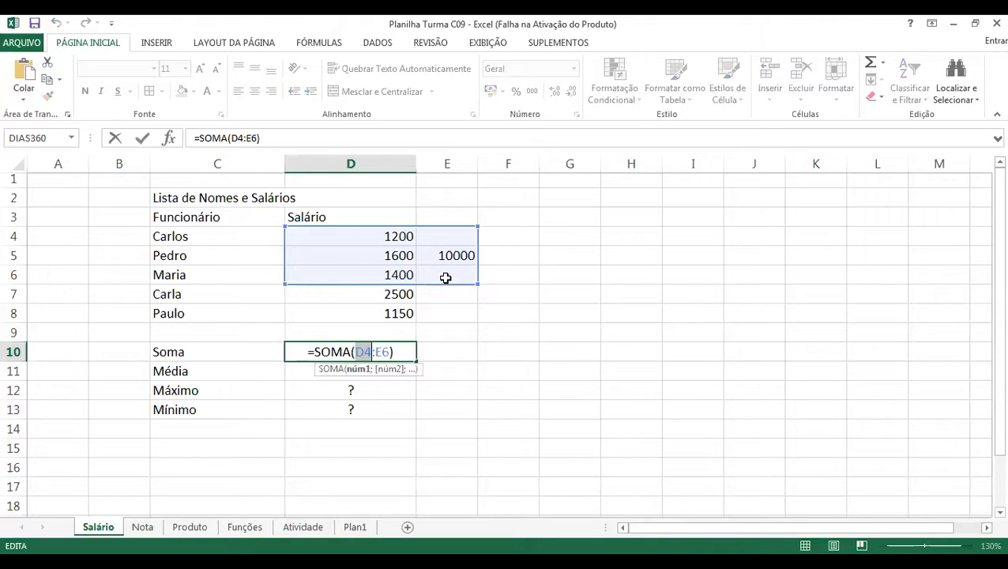
{"action": "double_click", "coordinate": [387, 352]}
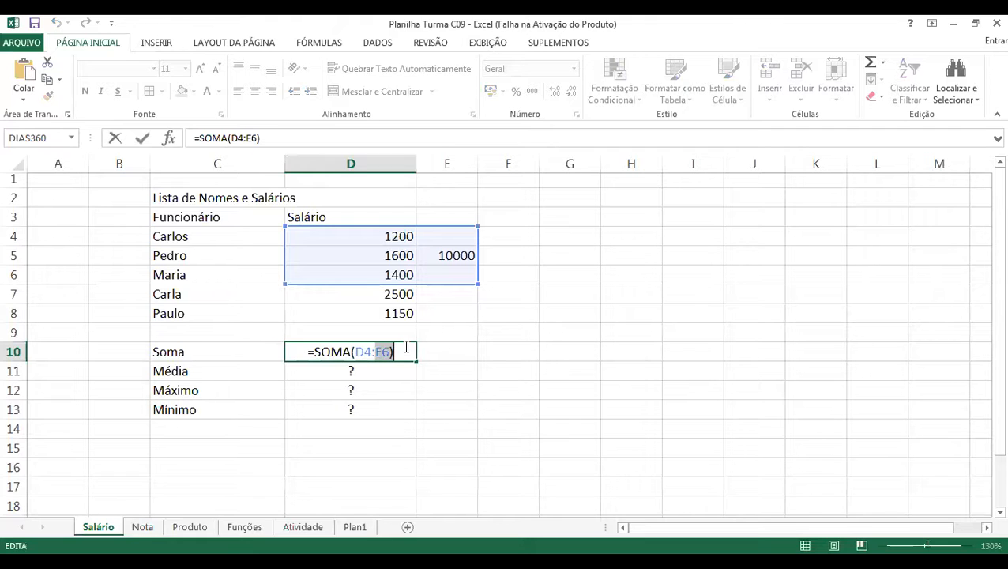
{"action": "type", "text": "d"}
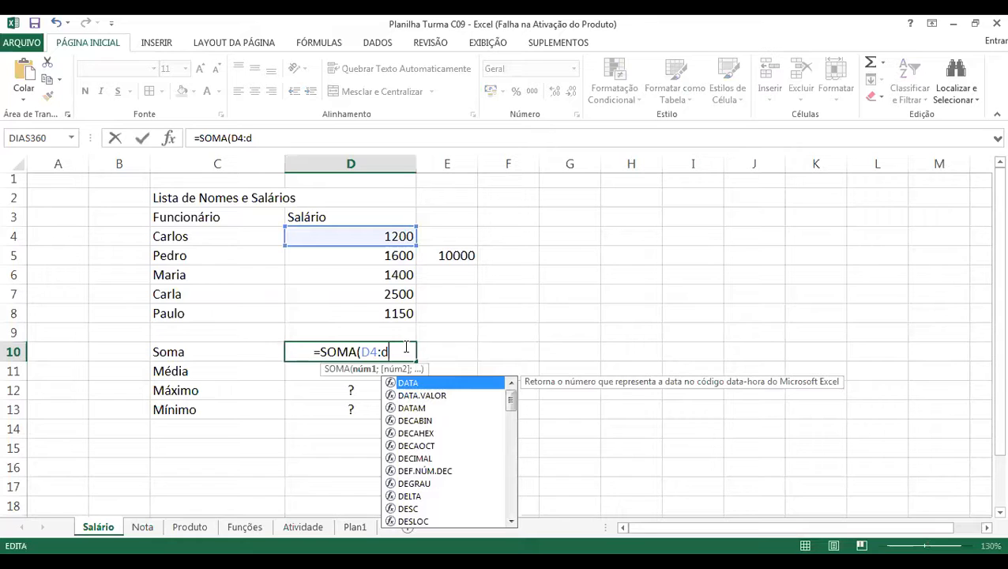
{"action": "type", "text": "8)"}
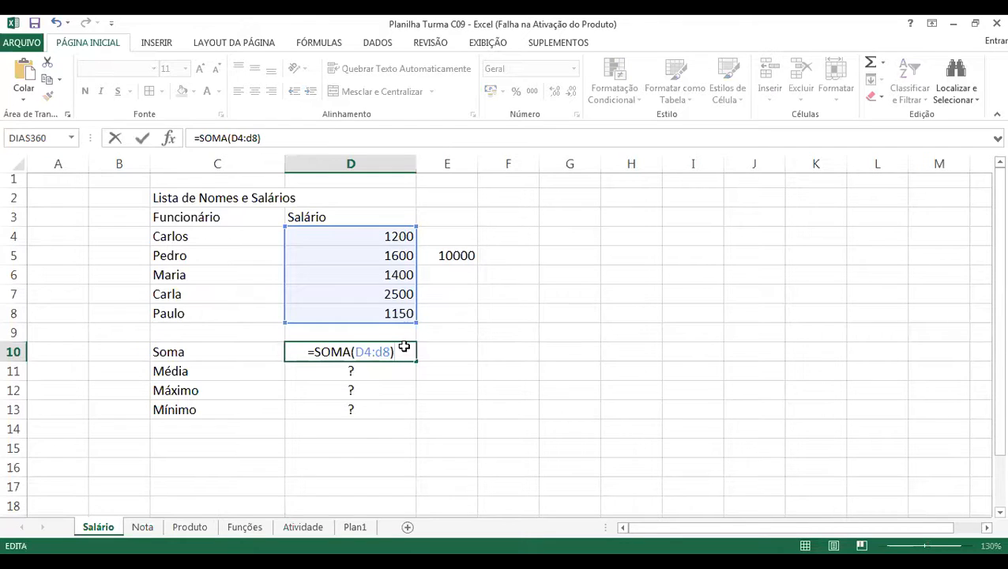
{"action": "key", "text": "Return"}
- Change the test value in cell E5 to 1000 to check whether the sum in D10 reacts
{"action": "key", "text": "Right"}
{"action": "key", "text": "Up"}
{"action": "key", "text": "Up"}
{"action": "key", "text": "Up"}
{"action": "key", "text": "Up"}
{"action": "key", "text": "Up"}
{"action": "key", "text": "Up"}
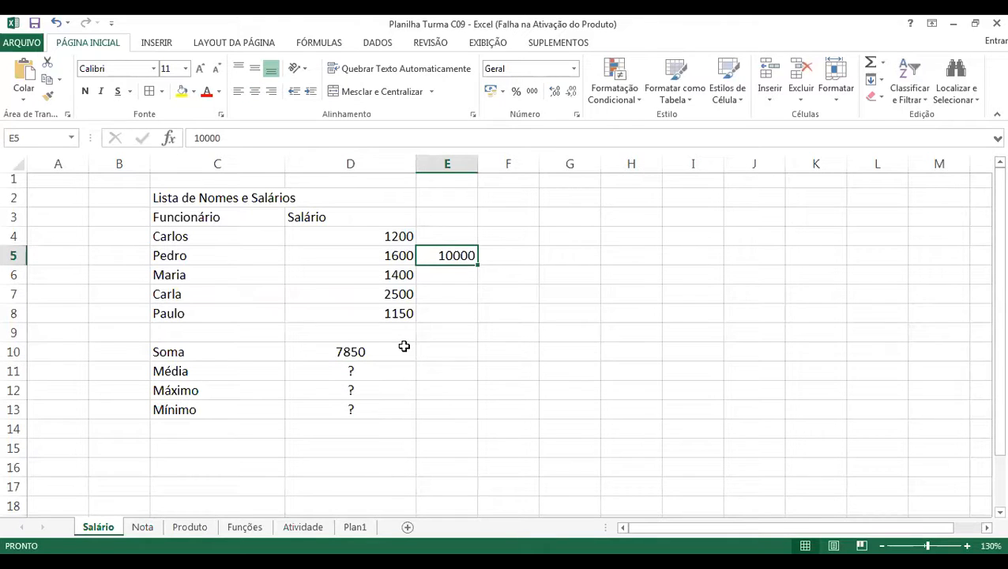
{"action": "type", "text": "200"}
{"action": "key", "text": "BackSpace"}
{"action": "key", "text": "BackSpace"}
{"action": "key", "text": "BackSpace"}
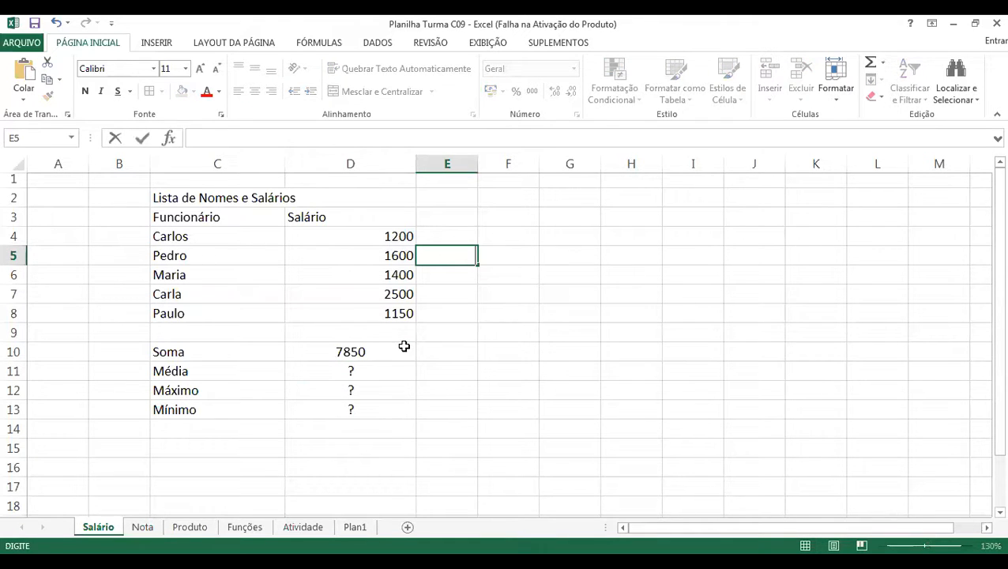
{"action": "type", "text": "1000"}
{"action": "key", "text": "Return"}
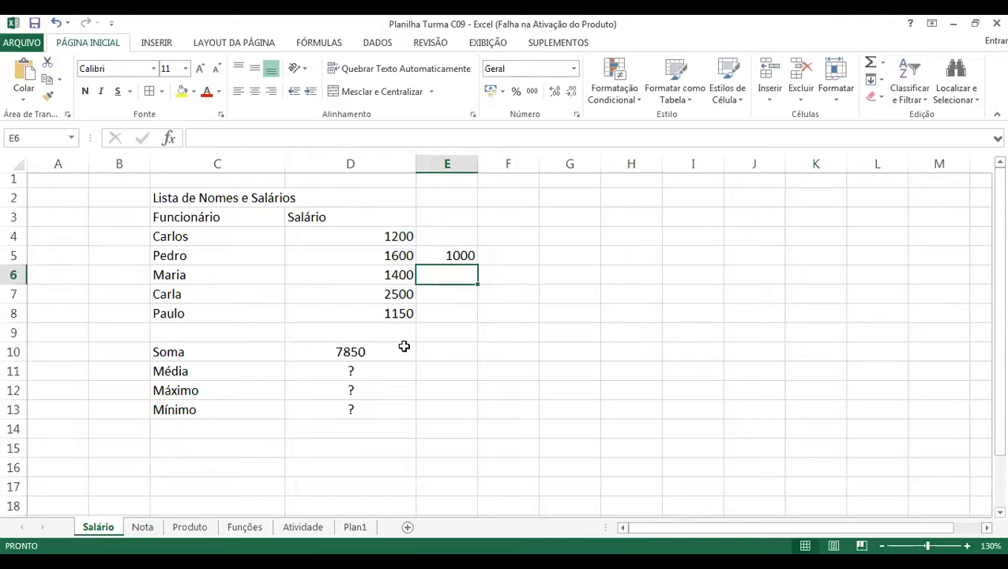
- Enter the test values 2222, 333 and 444 in cells E5, E6 and E7
{"action": "key", "text": "Up"}
{"action": "type", "text": "2222"}
{"action": "key", "text": "Return"}
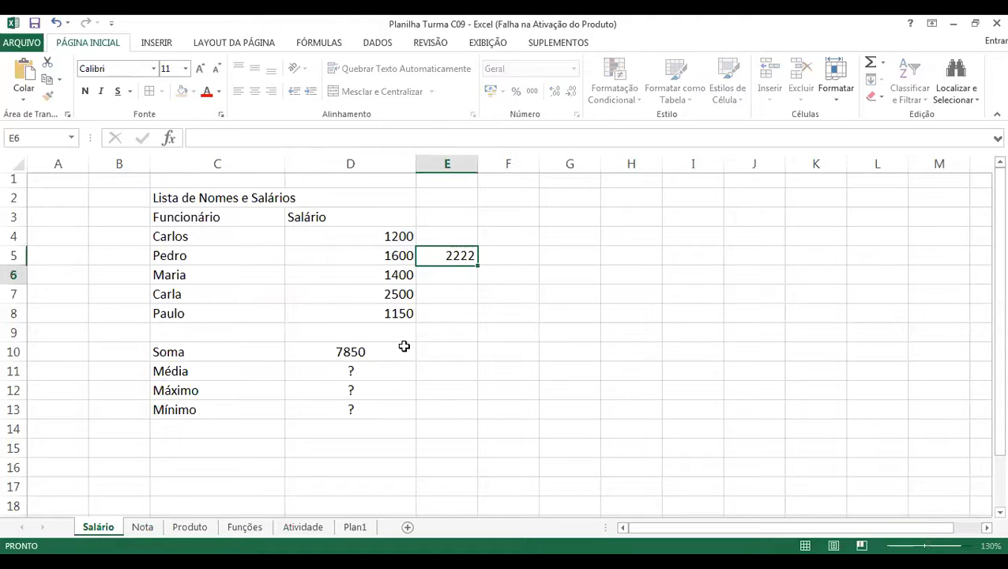
{"action": "type", "text": "333"}
{"action": "key", "text": "Return"}
{"action": "type", "text": "444"}
{"action": "key", "text": "Up"}
{"action": "key", "text": "Up"}
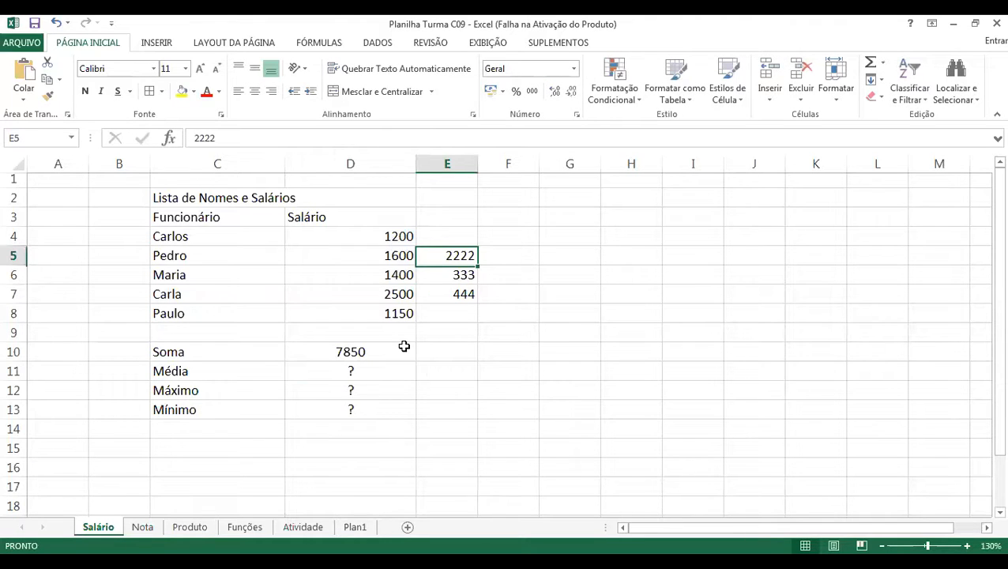
- Clear the test values from cells E5 to E7
{"action": "key", "text": "shift+Down"}
{"action": "key", "text": "shift+Down"}
{"action": "key", "text": "Delete"}
- Set the first employee's salary in cell D4 to 5000
{"action": "key", "text": "Up"}
{"action": "key", "text": "Left"}
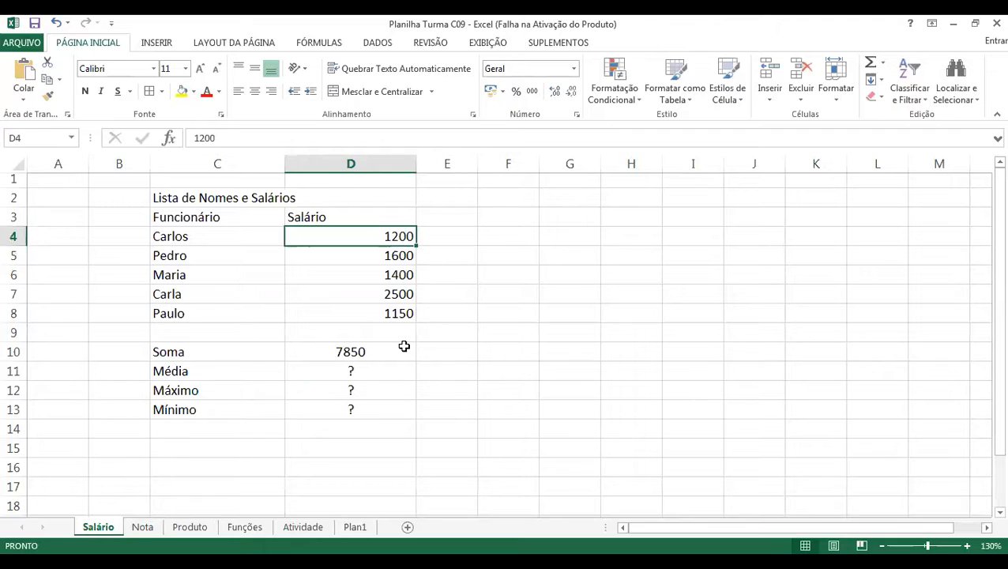
{"action": "type", "text": "5000"}
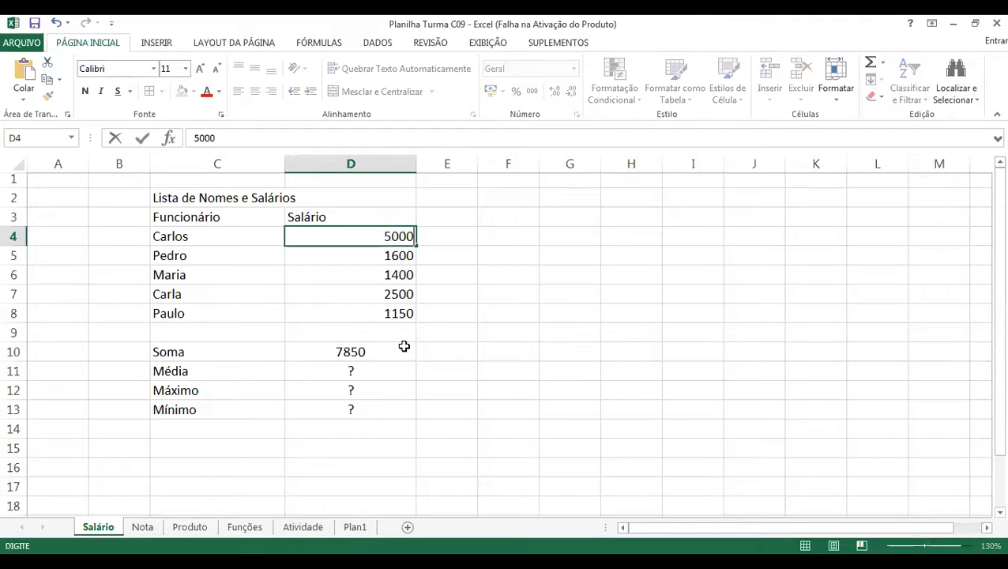
{"action": "key", "text": "Return"}
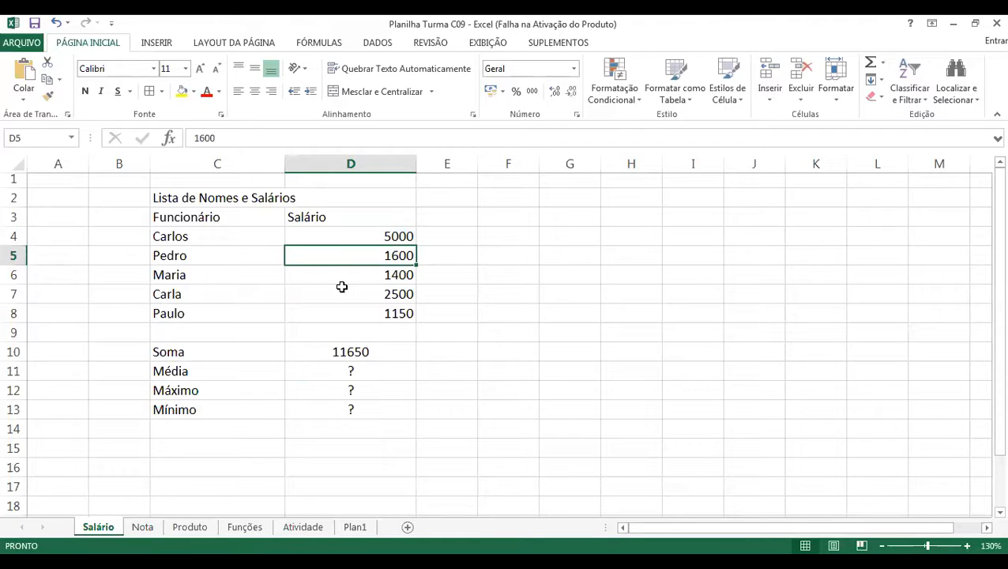
- Enter the formula =media(D4:D8) in cell D11 to average the five salaries
{"action": "left_click", "coordinate": [363, 381]}
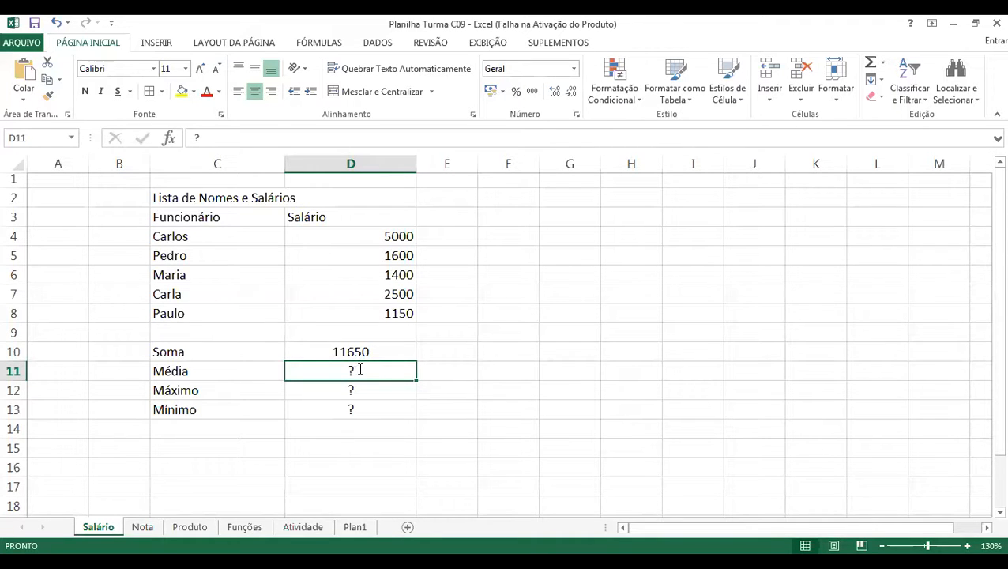
{"action": "type", "text": "="}
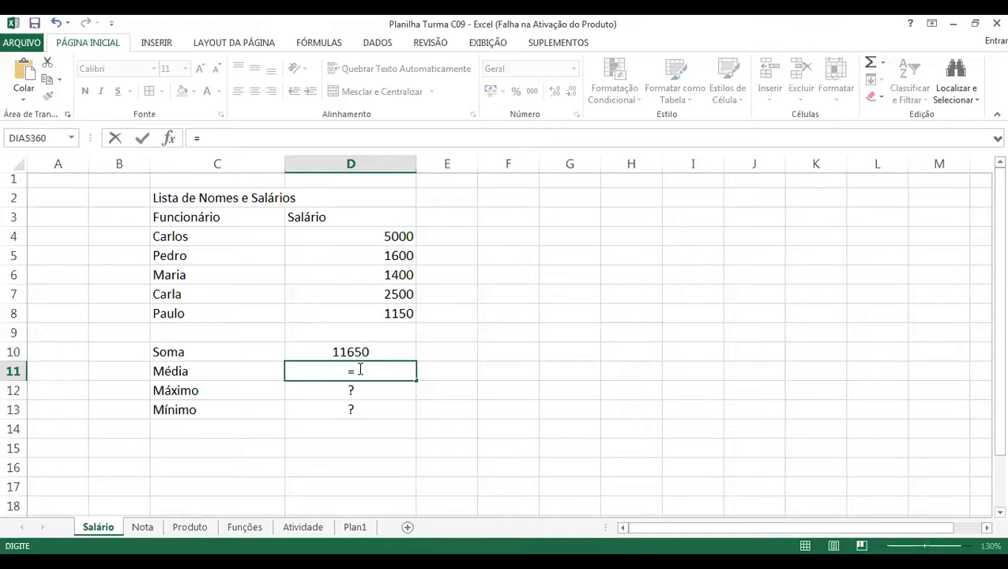
{"action": "type", "text": "media("}
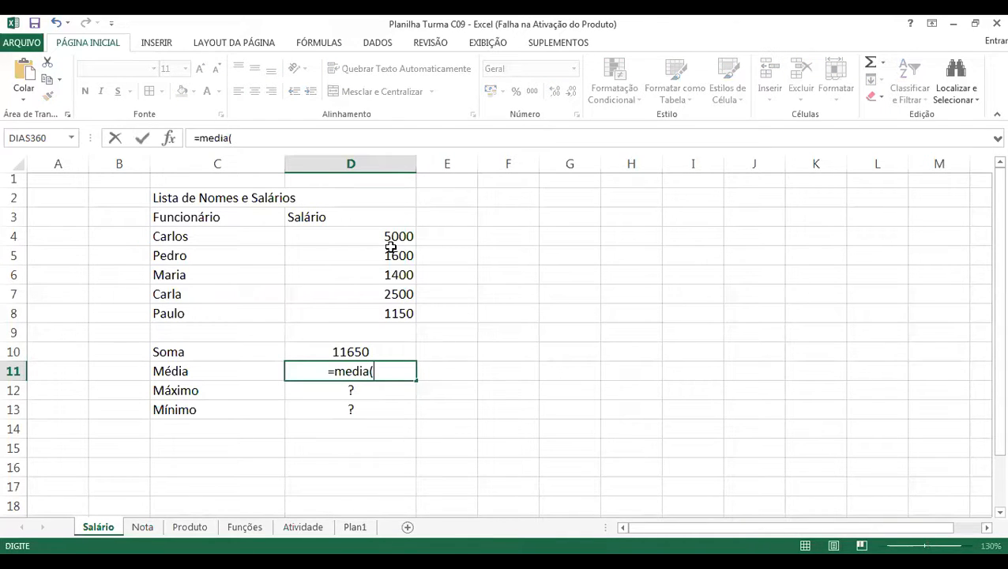
{"action": "left_click_drag", "start_coordinate": [387, 237], "coordinate": [394, 319]}
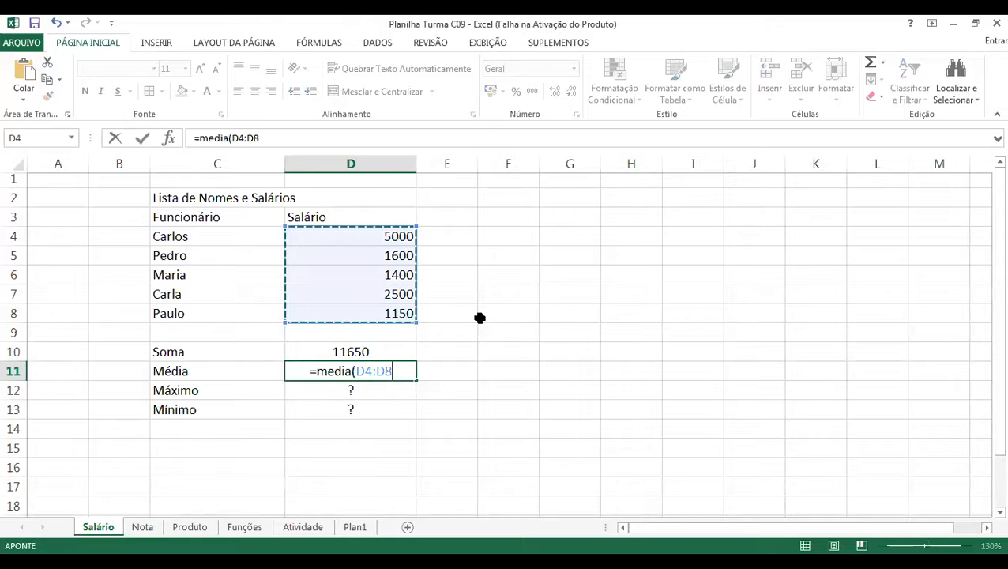
{"action": "type", "text": ")"}
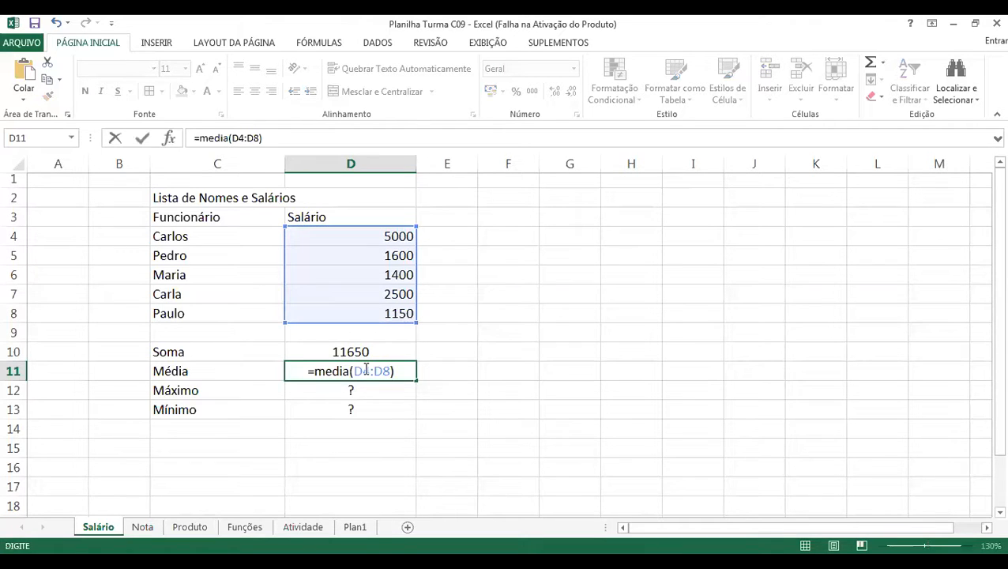
{"action": "left_click", "coordinate": [376, 368]}
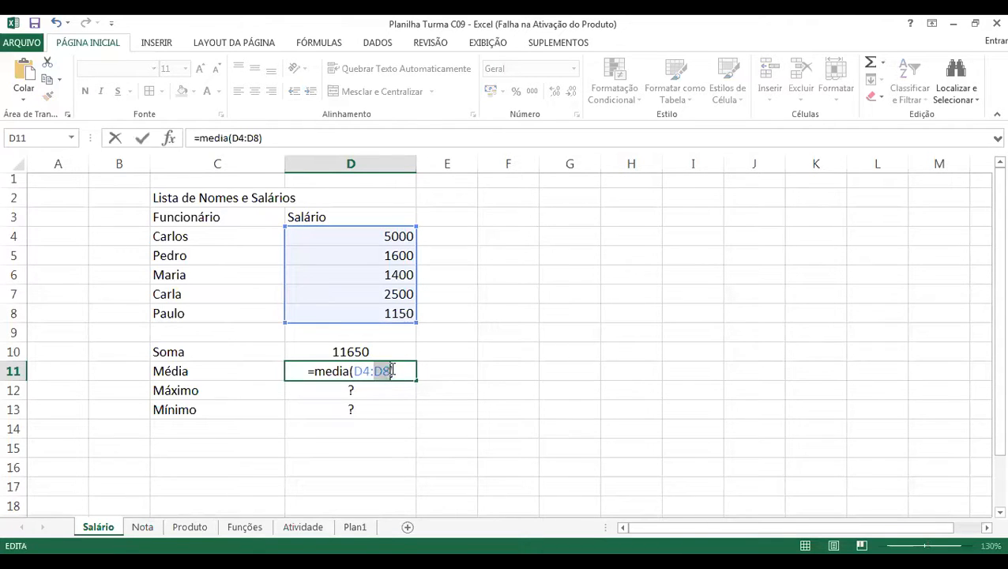
{"action": "left_click", "coordinate": [414, 369]}
{"action": "left_click", "coordinate": [371, 392]}
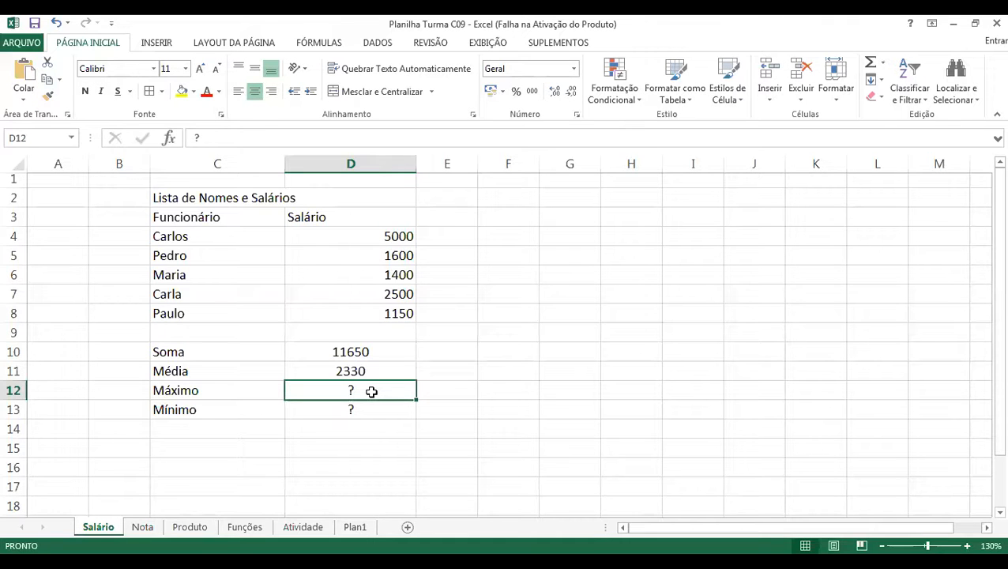
- Enter the formula =maximo(D4:D8) in cell D12 to find the highest of the five salaries
{"action": "type", "text": "="}
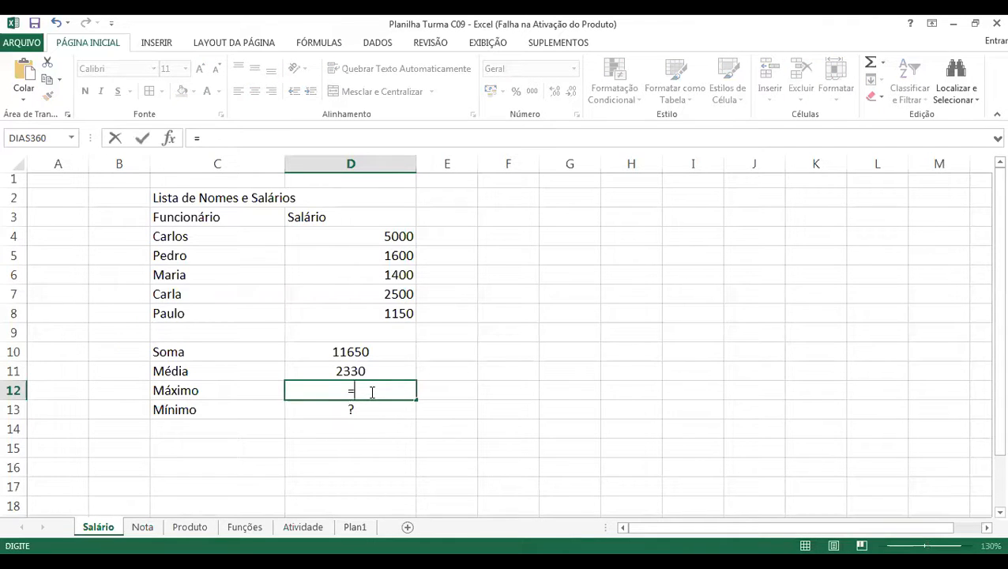
{"action": "type", "text": "maximo("}
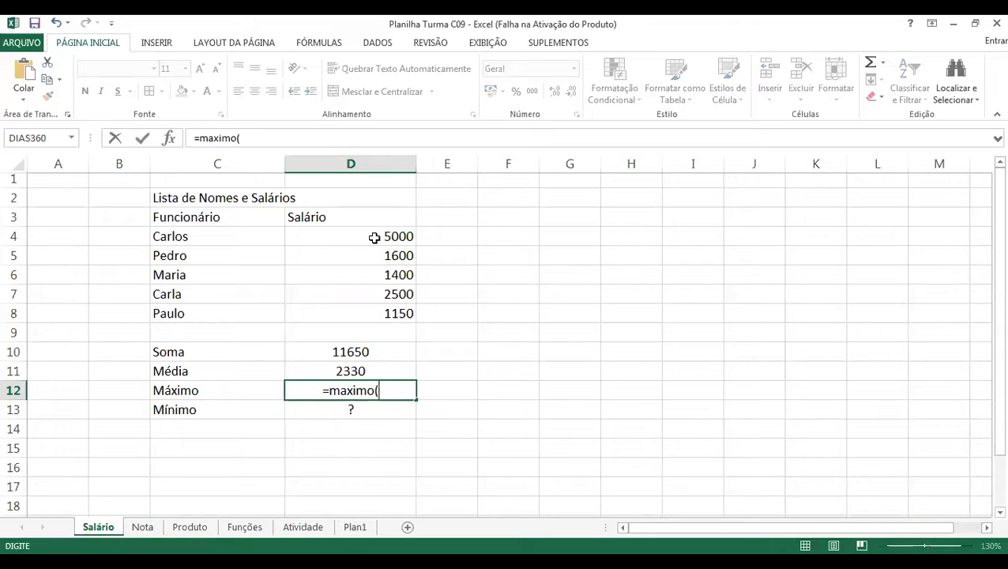
{"action": "left_click_drag", "start_coordinate": [351, 236], "coordinate": [380, 318]}
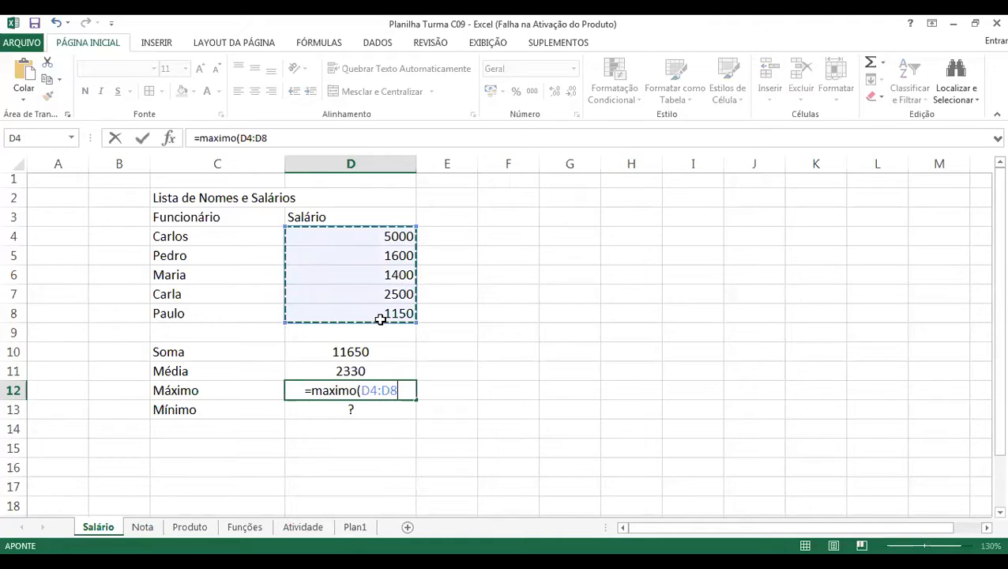
{"action": "type", "text": ")"}
{"action": "key", "text": "Return"}
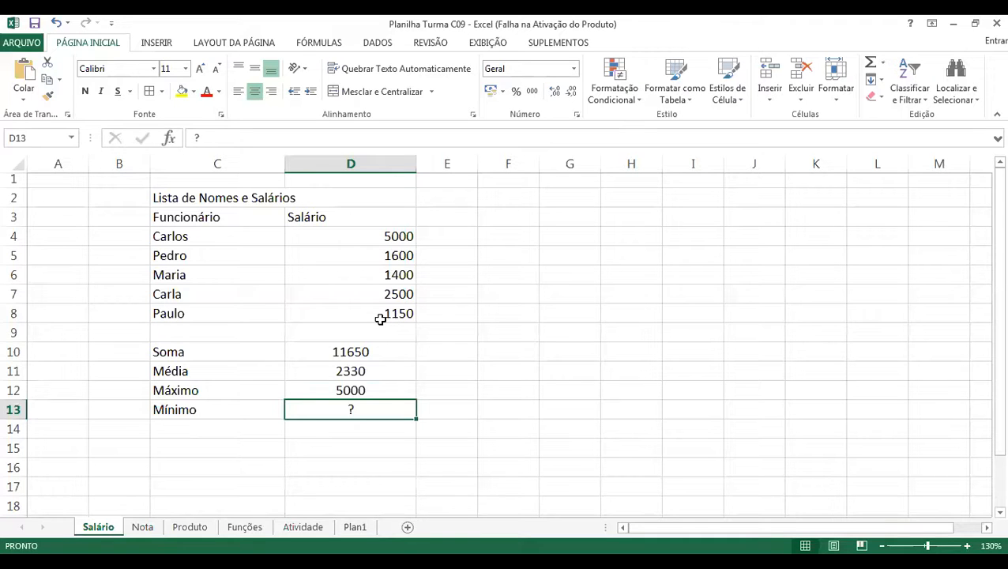
- Try the formula =min(D4:D8) in cell D13 to find the lowest of the five salaries
{"action": "type", "text": "="}
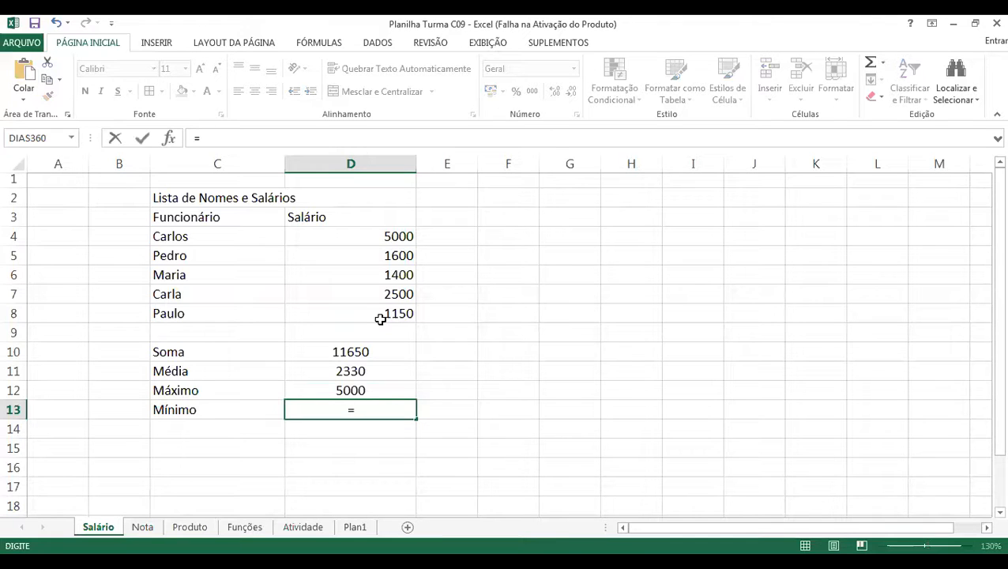
{"action": "type", "text": "m"}
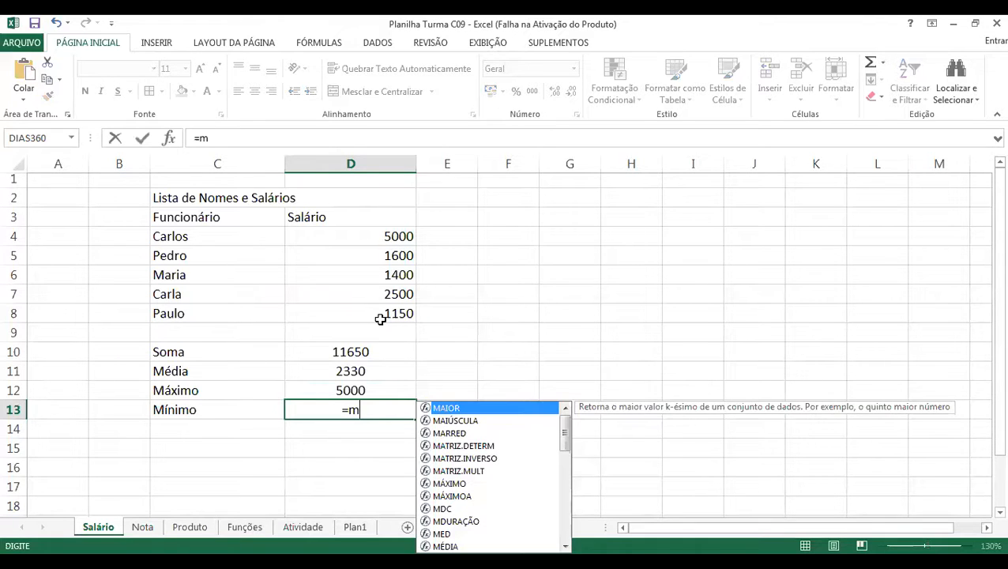
{"action": "type", "text": "i"}
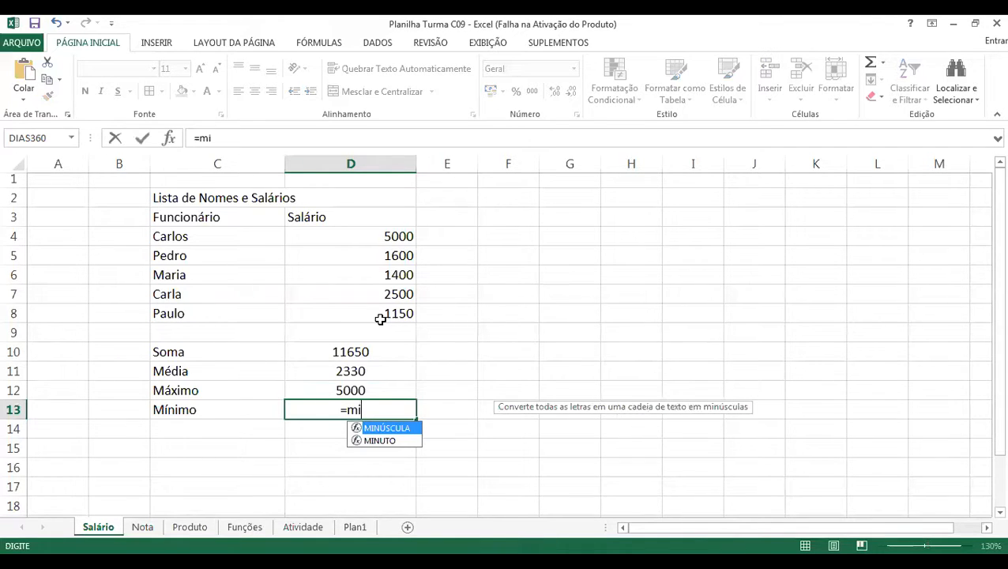
{"action": "type", "text": "n"}
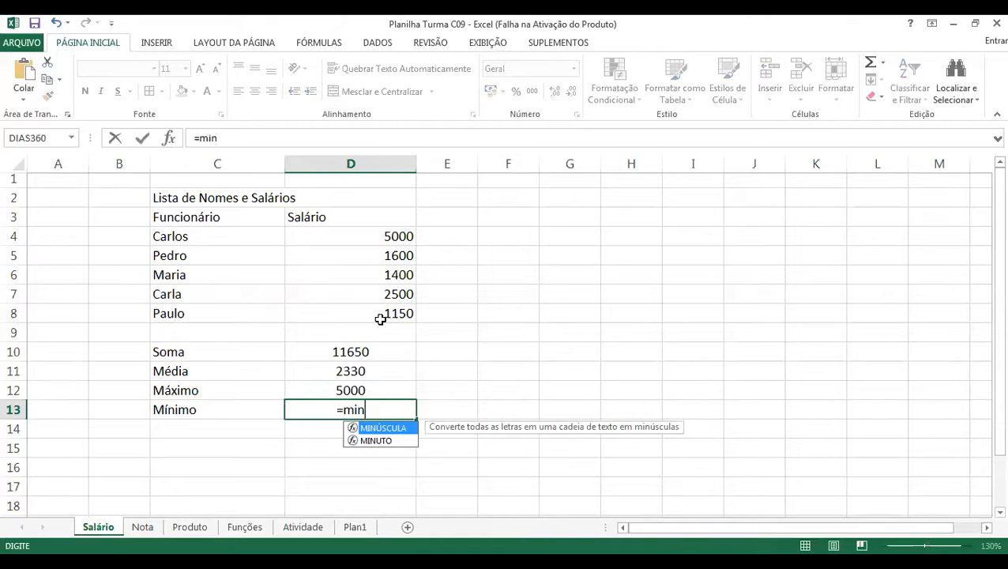
{"action": "type", "text": "("}
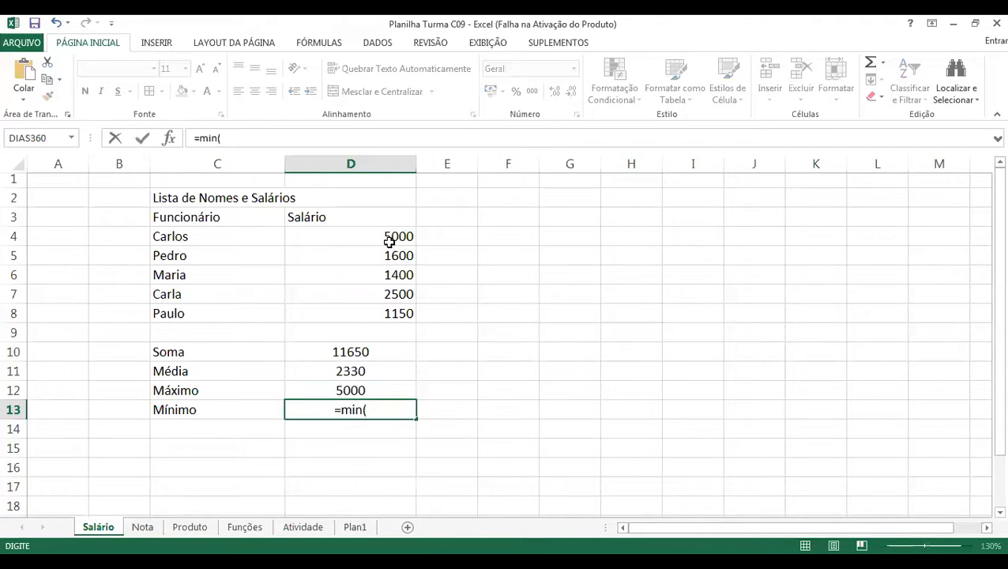
{"action": "left_click_drag", "start_coordinate": [389, 242], "coordinate": [383, 314]}
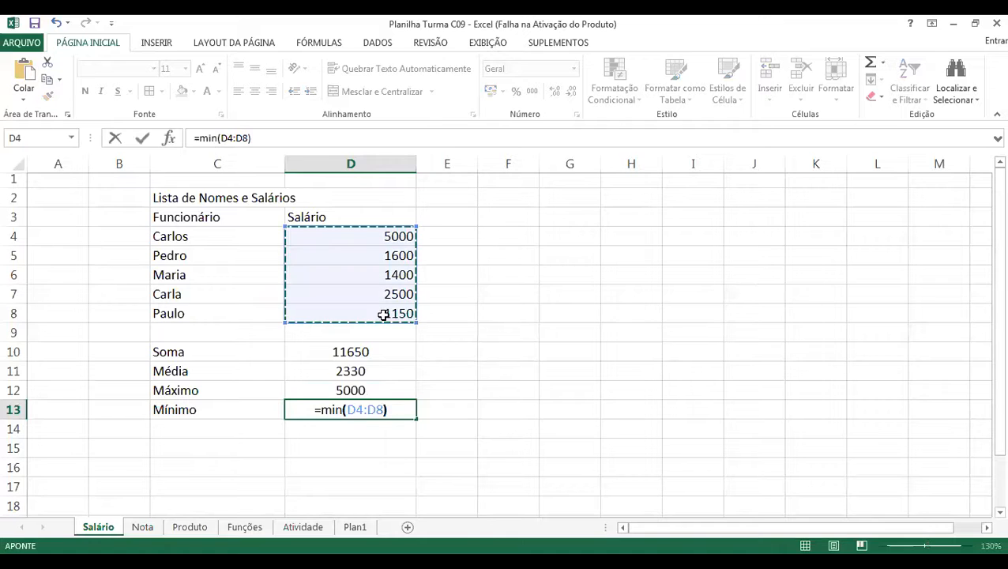
{"action": "double_click", "coordinate": [341, 410]}
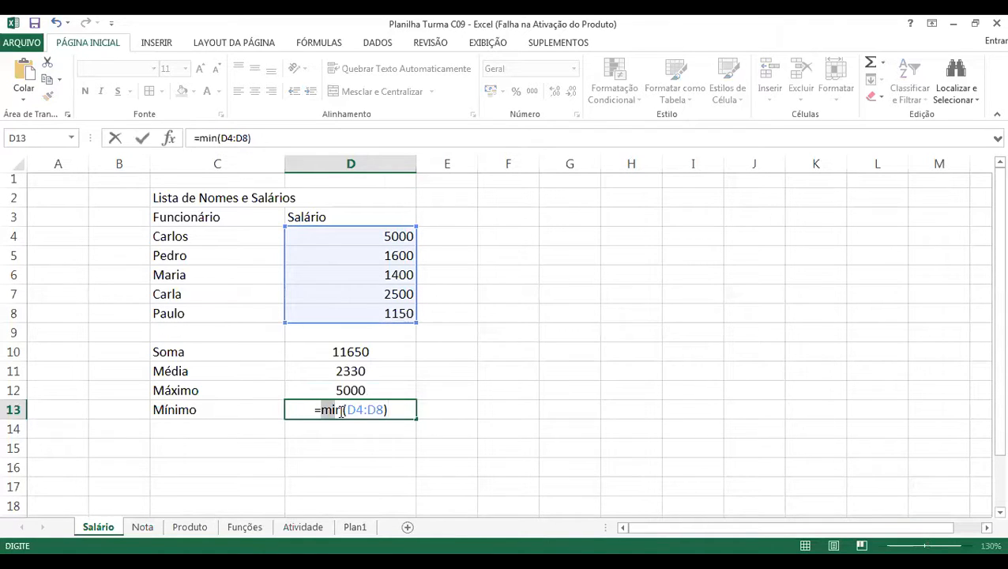
{"action": "left_click", "coordinate": [382, 410]}
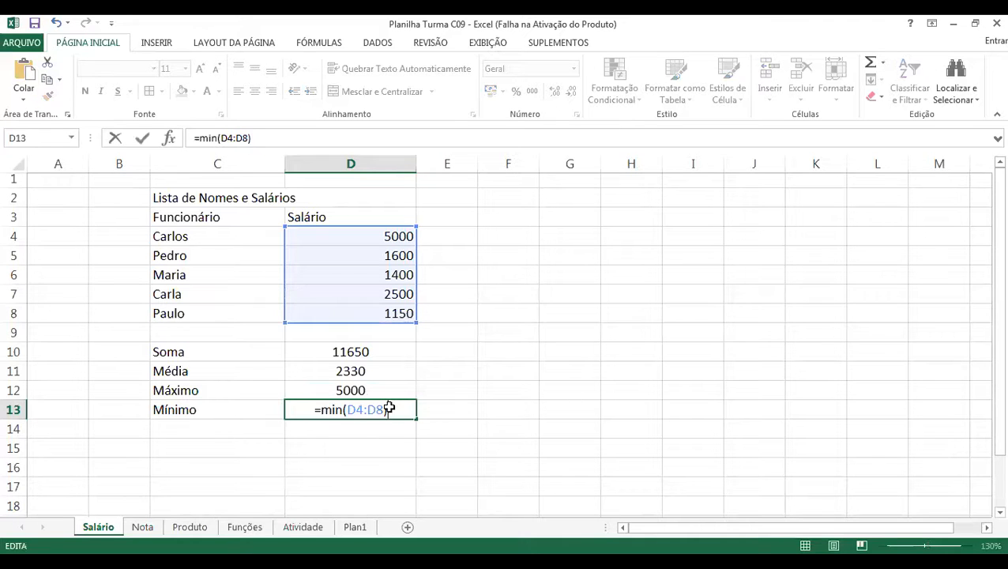
{"action": "key", "text": "Return"}
{"action": "left_click", "coordinate": [389, 407]}
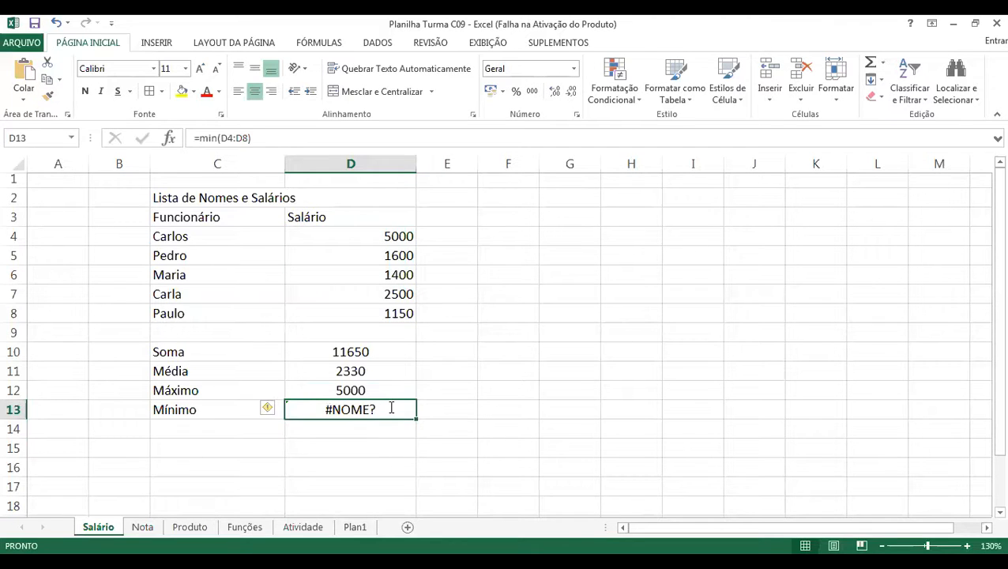
- Correct the function name in cell D13 so the formula reads =minimo(D4:D8)
{"action": "double_click", "coordinate": [391, 406]}
{"action": "key", "text": "Left"}
{"action": "key", "text": "Left"}
{"action": "key", "text": "Left"}
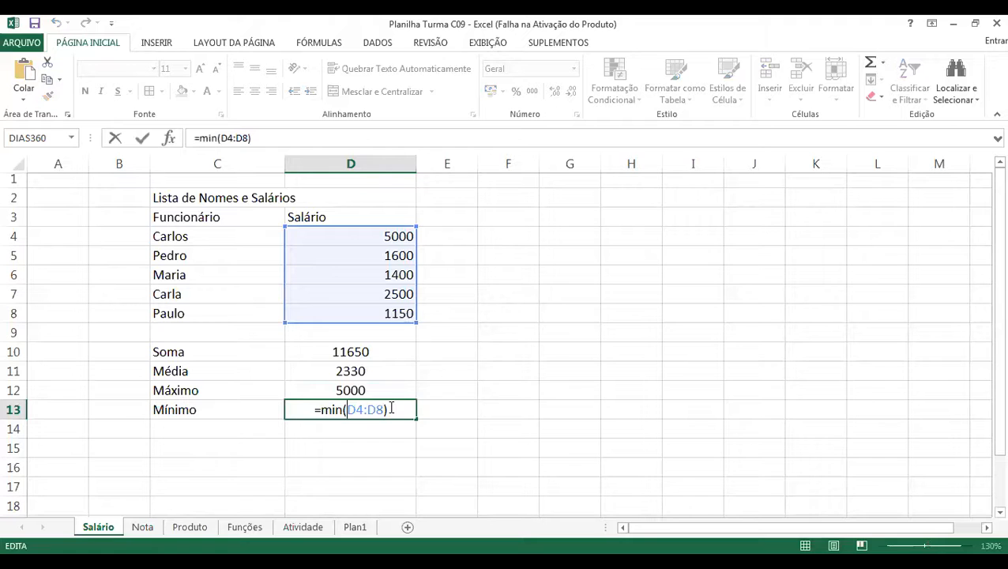
{"action": "type", "text": "imo"}
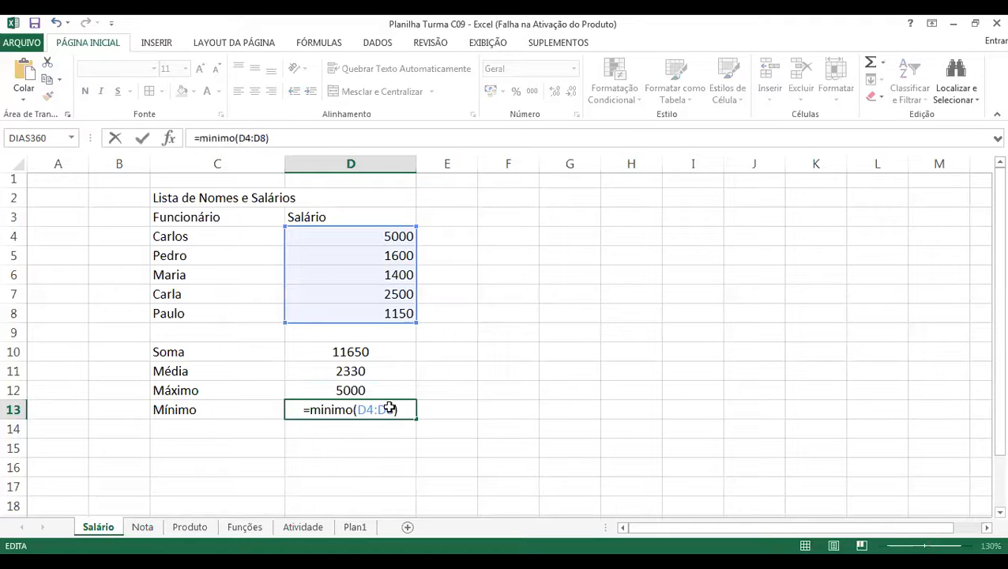
{"action": "key", "text": "Return"}
{"action": "left_click", "coordinate": [389, 405]}
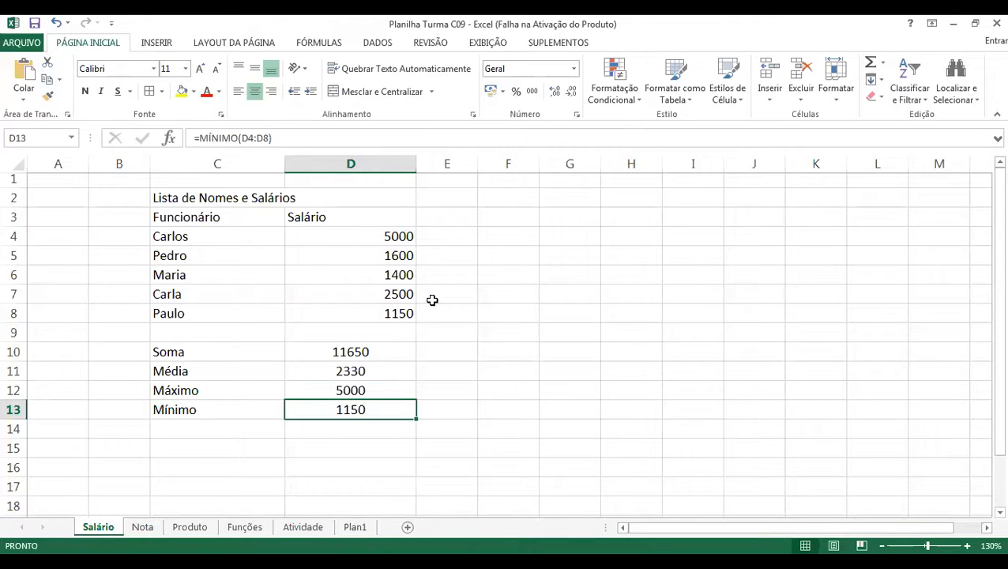
- Set the fourth employee's salary in cell D7 to 7000 and the fifth employee's in cell D8 to 2000
{"action": "key", "text": "Up"}
{"action": "key", "text": "Up"}
{"action": "key", "text": "Up"}
{"action": "key", "text": "Up"}
{"action": "key", "text": "Up"}
{"action": "key", "text": "Up"}
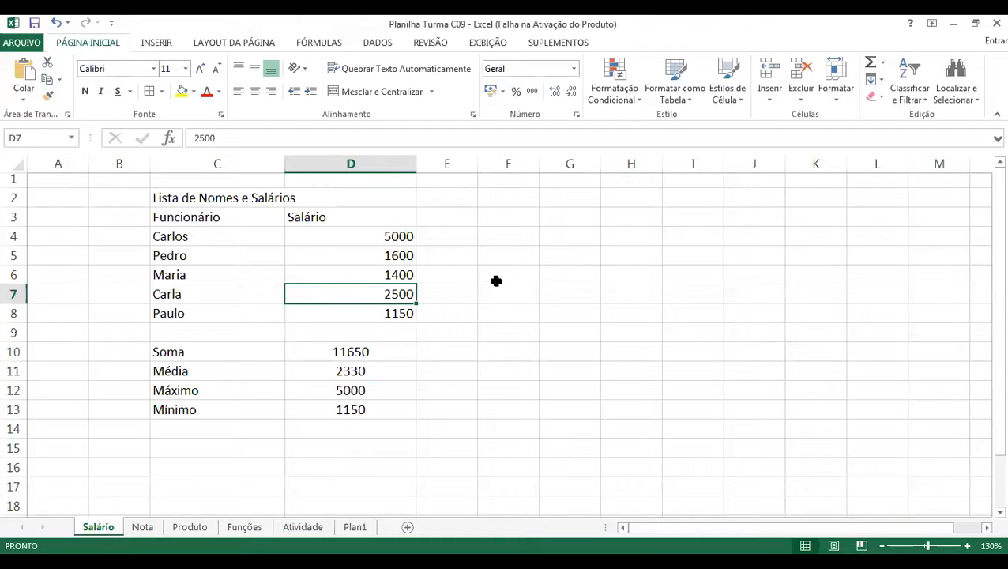
{"action": "type", "text": "700"}
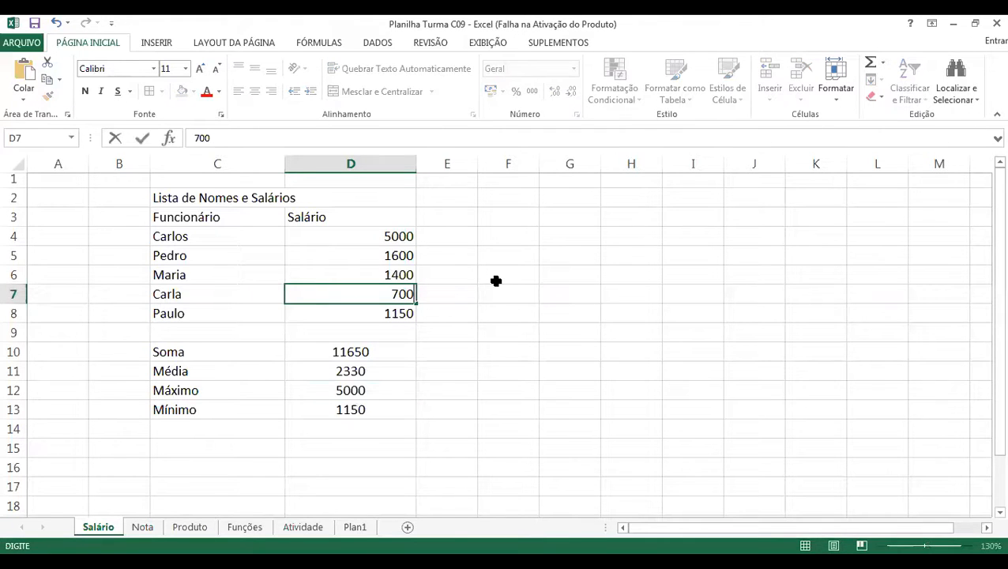
{"action": "type", "text": "0"}
{"action": "key", "text": "Return"}
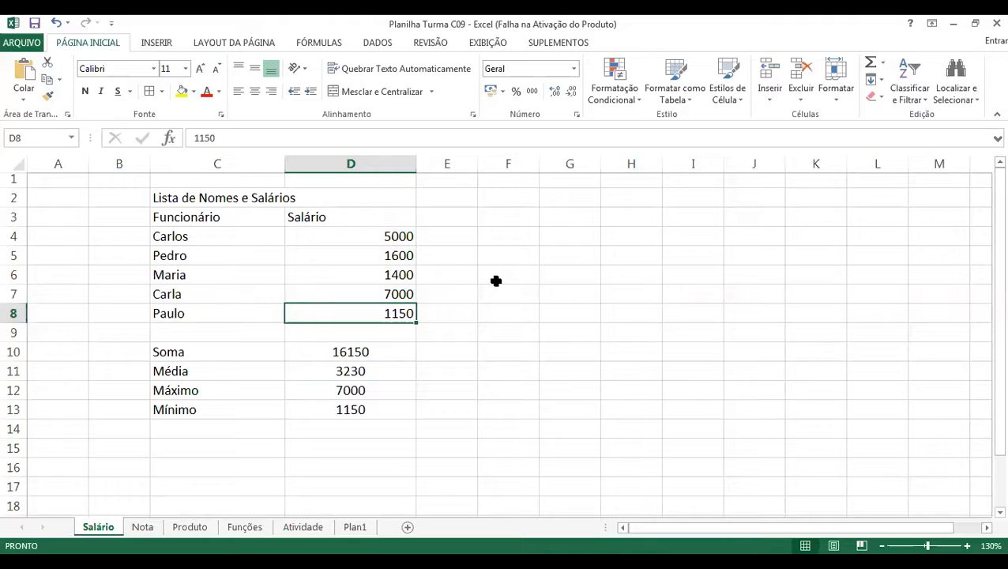
{"action": "type", "text": "2000"}
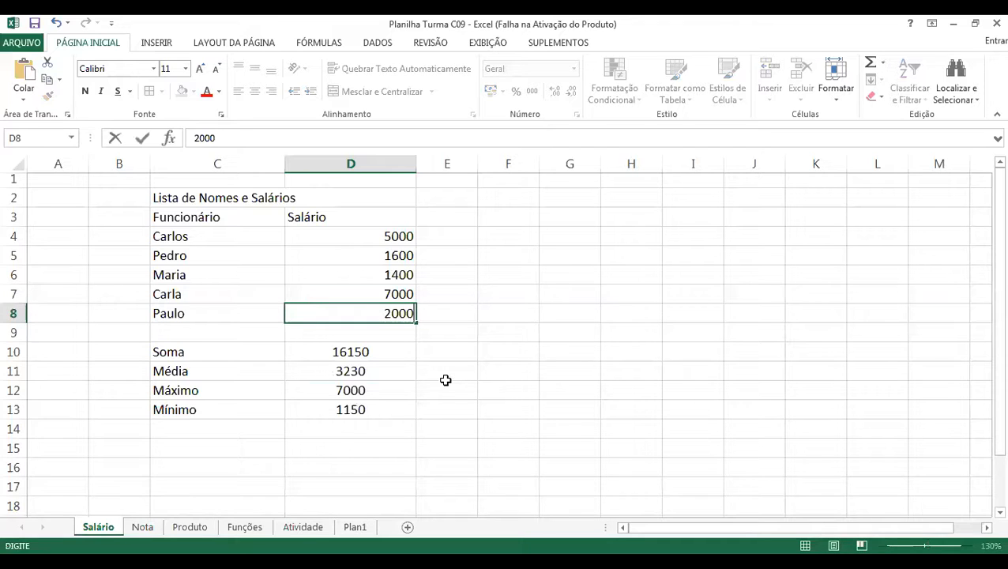
{"action": "key", "text": "Return"}
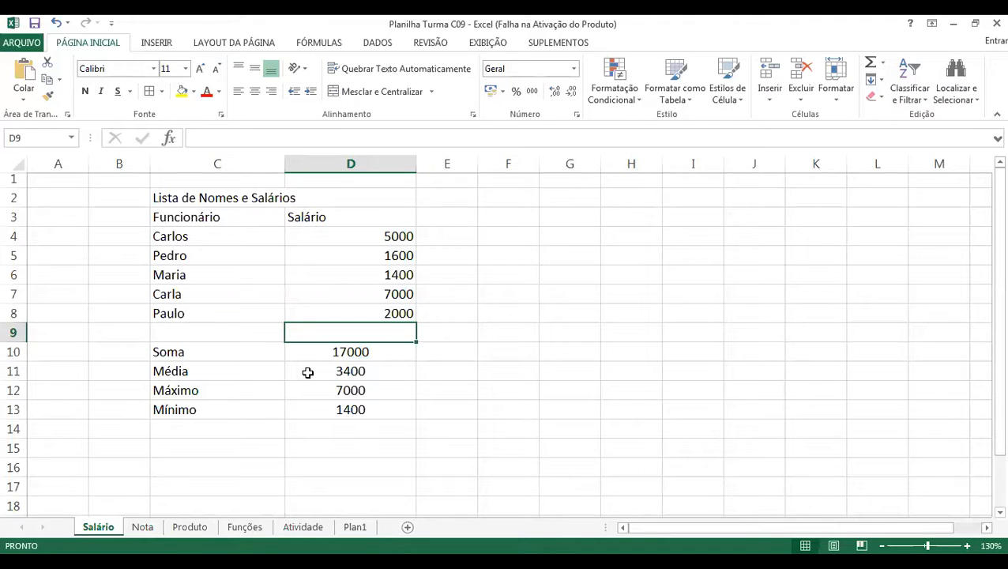
{"action": "left_click", "coordinate": [331, 350]}
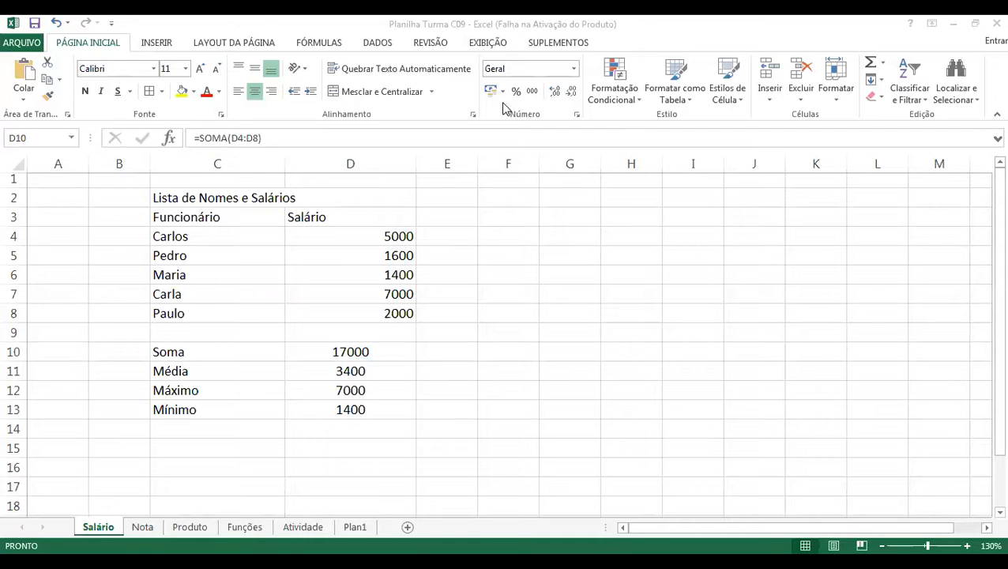
- Switch to the PowerPoint slide show and go back to the EXCEL - Sumário slide covering lessons 1 to 6
{"action": "left_click", "coordinate": [422, 282]}
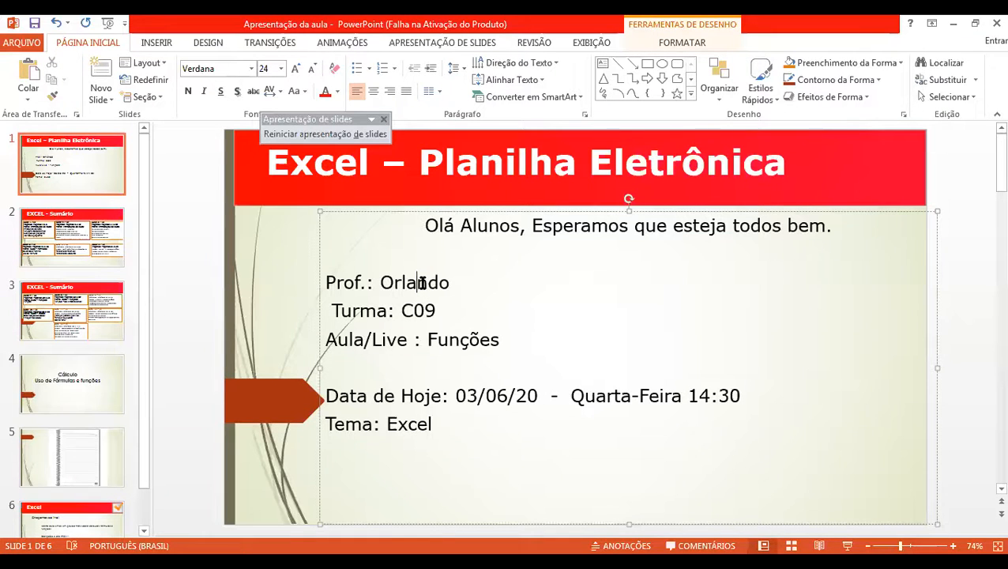
{"action": "key", "text": "alt+Tab"}
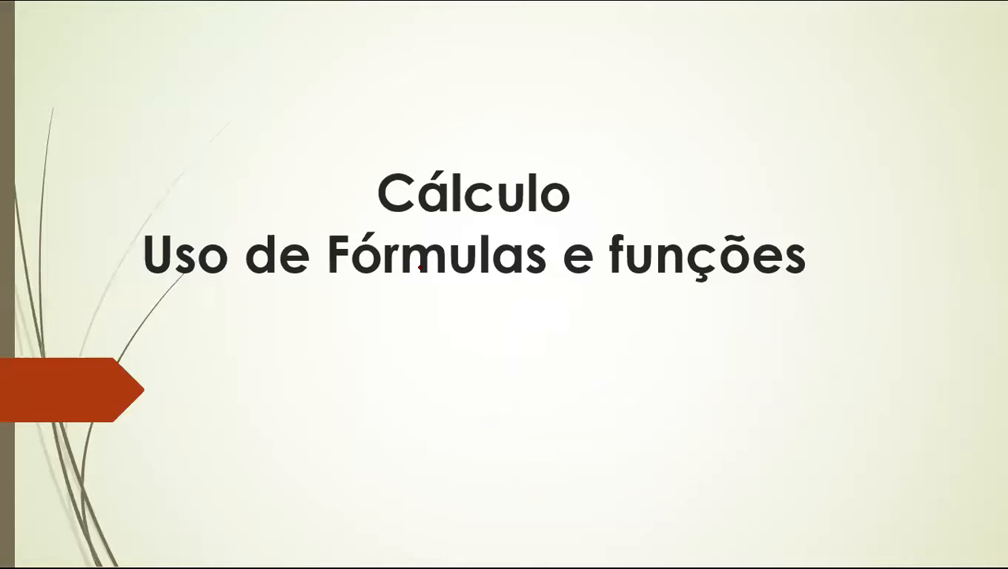
{"action": "key", "text": "Right"}
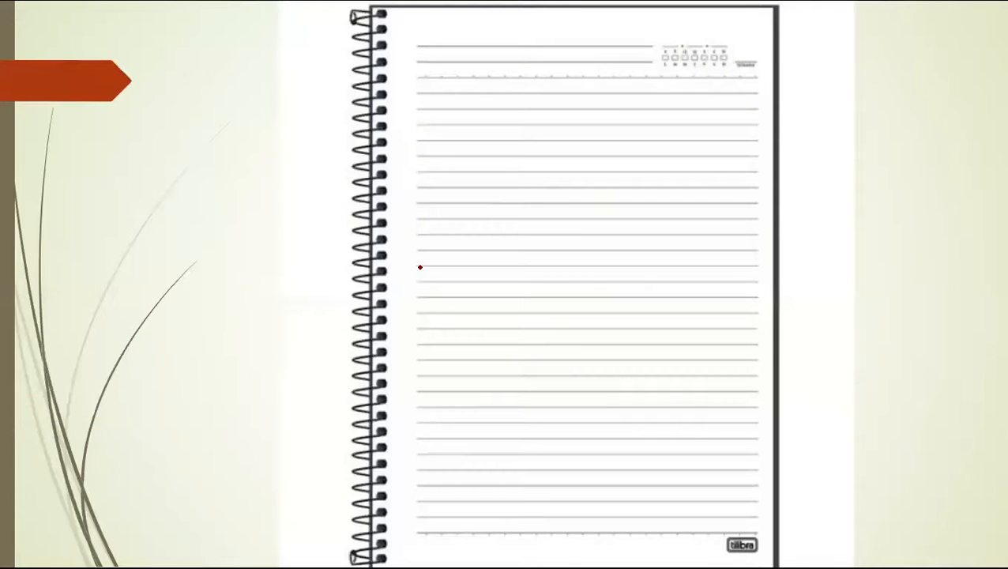
{"action": "key", "text": "Left"}
{"action": "key", "text": "Left"}
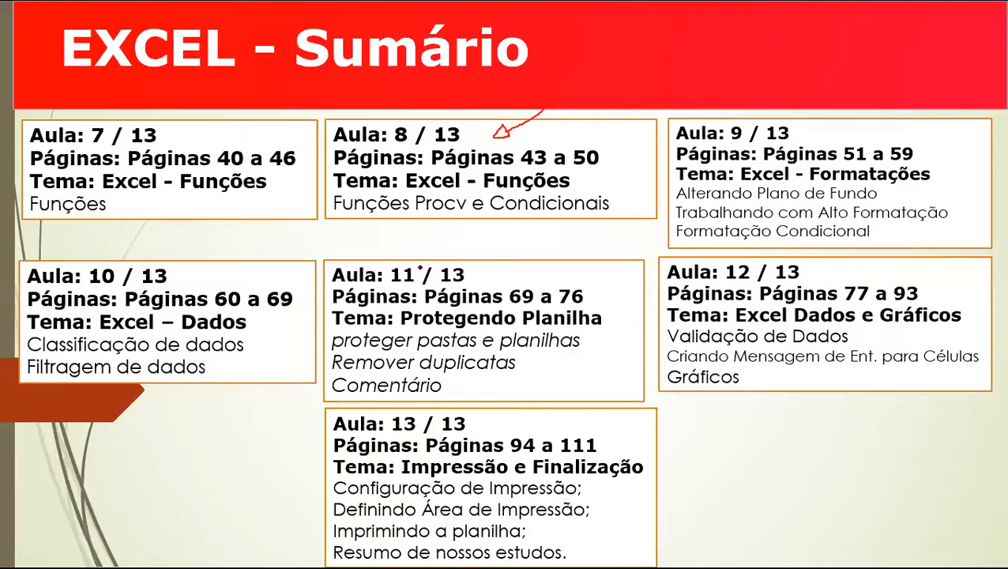
{"action": "key", "text": "Left"}
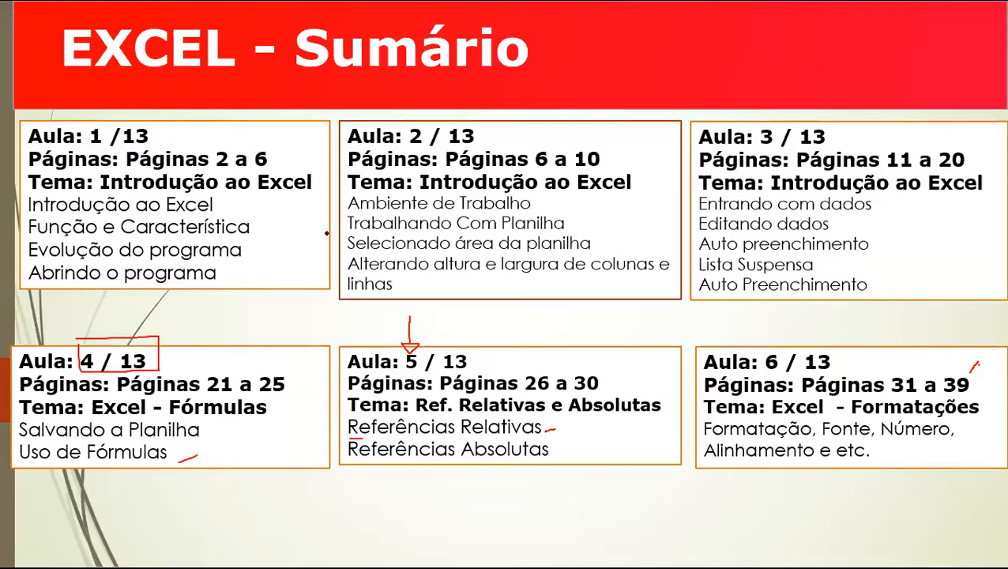
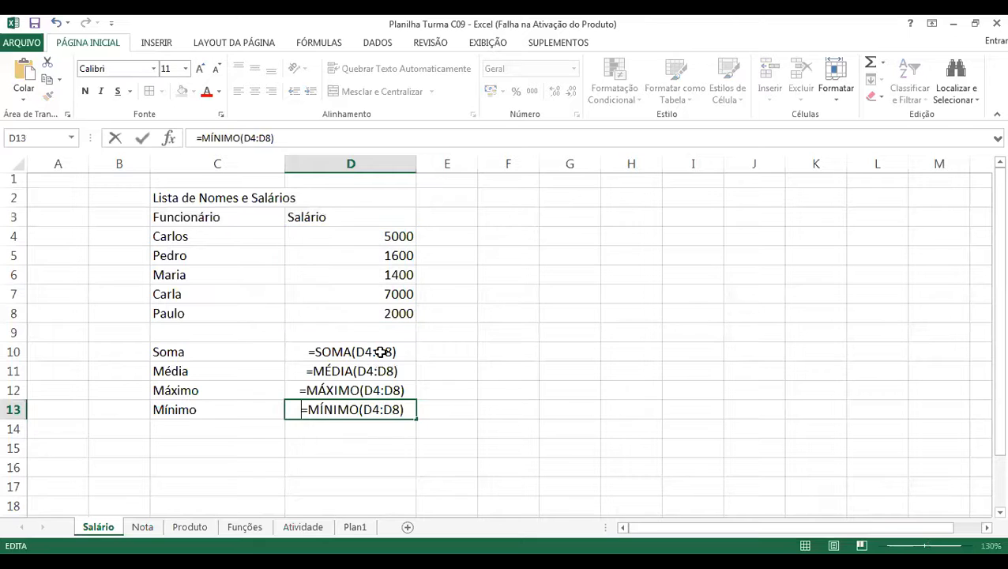
- Commit the =MÍNIMO(D4:D8) formula in cell D13 as displayed text
{"action": "key", "text": "Return"}
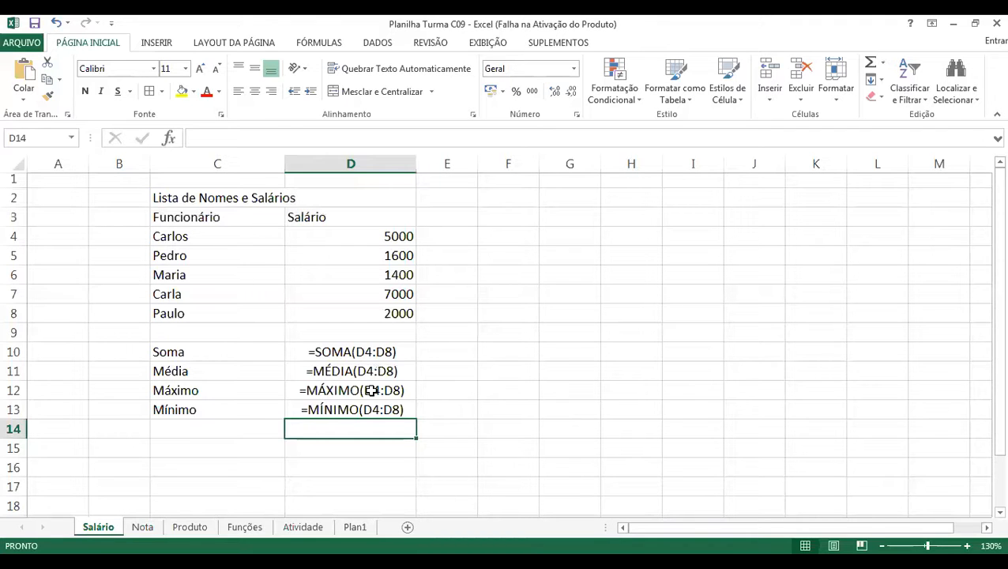
- On the Nota sheet, clear the first student's Total and Média formulas in cells F4 and G4
{"action": "left_click", "coordinate": [146, 527]}
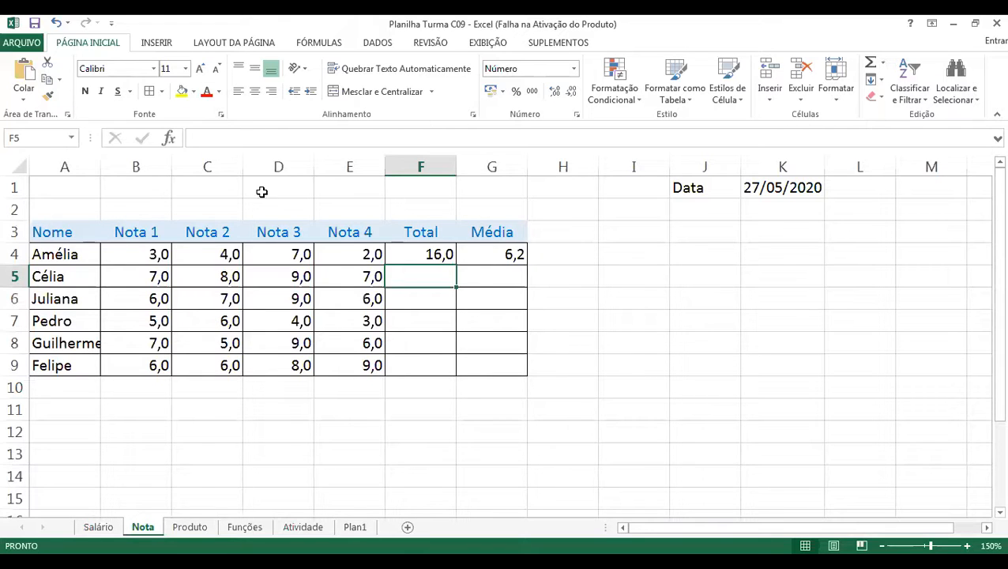
{"action": "left_click_drag", "start_coordinate": [136, 188], "coordinate": [292, 189]}
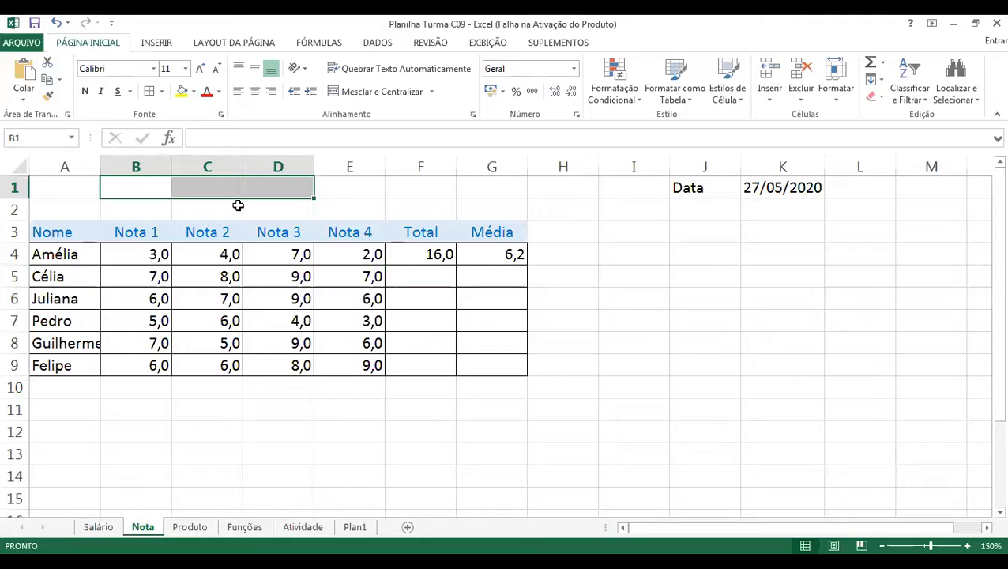
{"action": "left_click", "coordinate": [199, 210]}
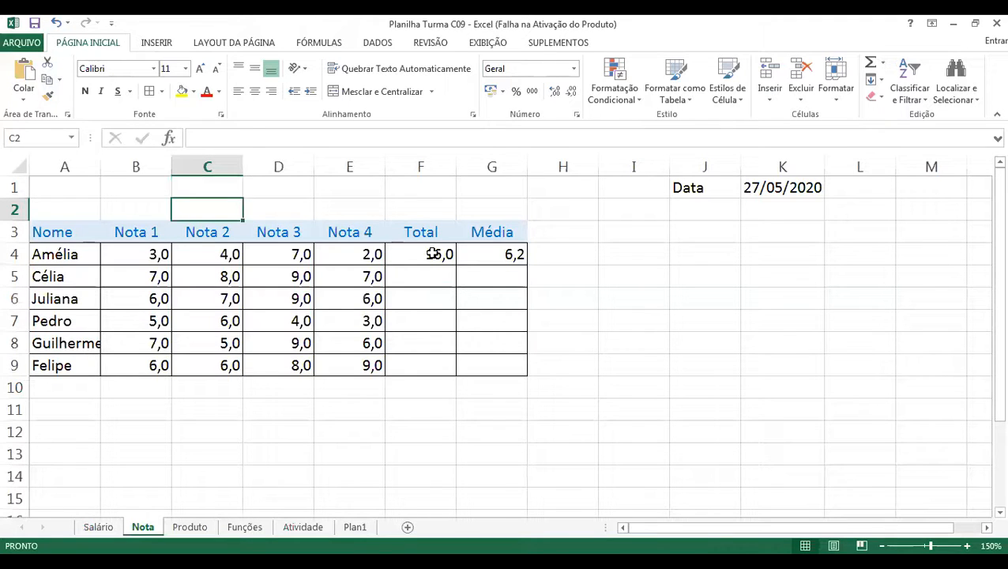
{"action": "left_click_drag", "start_coordinate": [438, 254], "coordinate": [490, 254]}
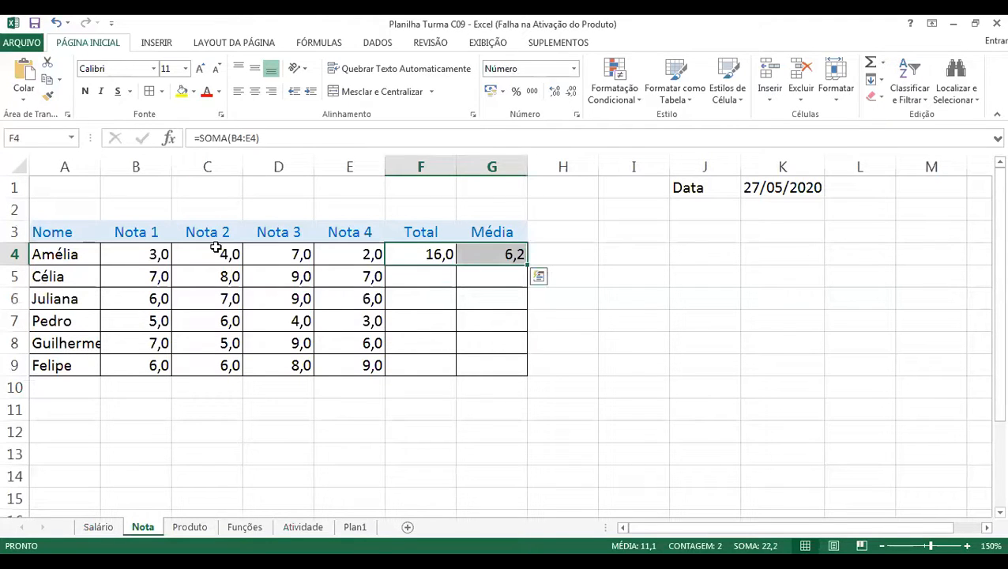
{"action": "key", "text": "Delete"}
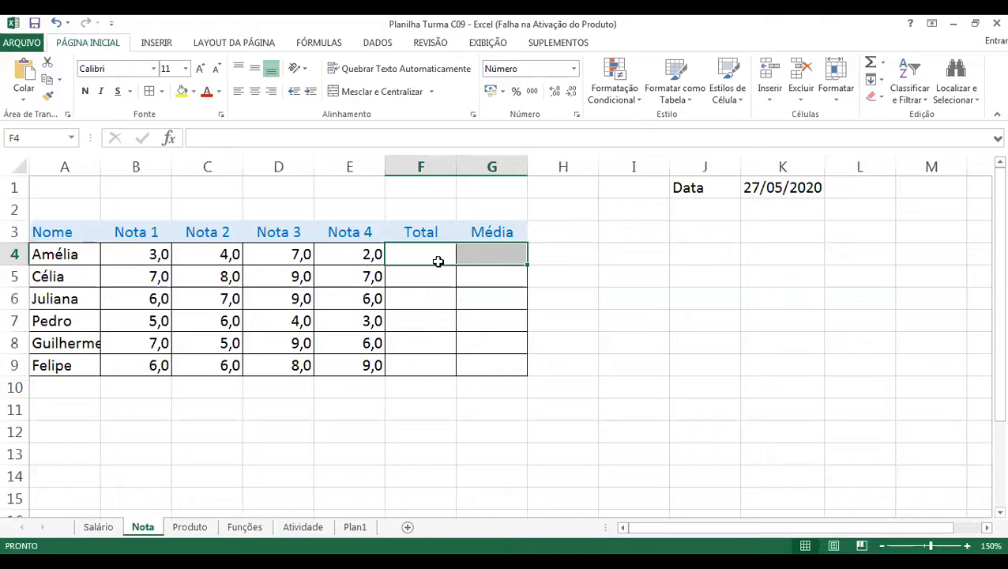
{"action": "left_click", "coordinate": [446, 257]}
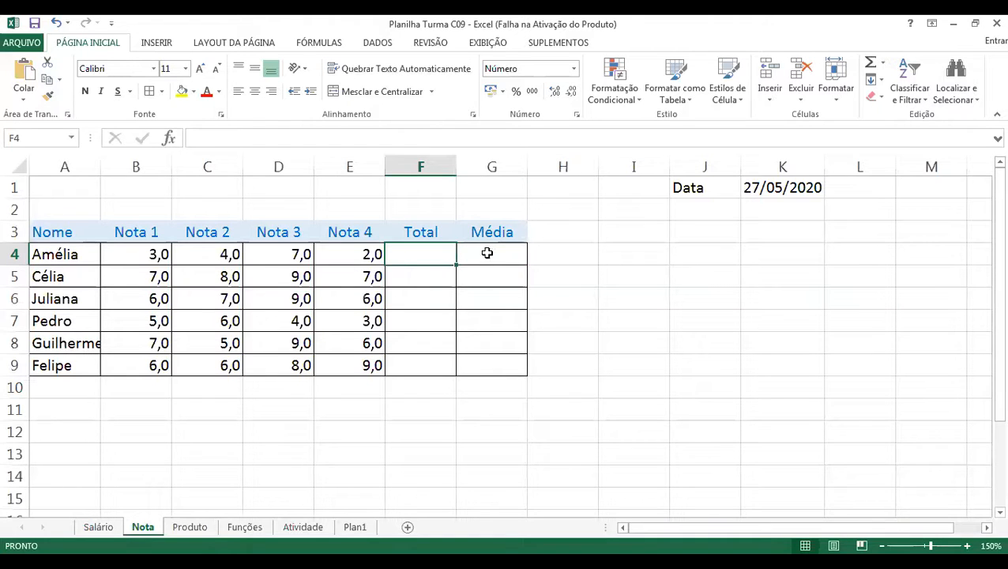
- Enter filler text in the first student's Total and Média cells, F4 and G4, and delete it again
{"action": "type", "text": "vvdsfdsfdsfd"}
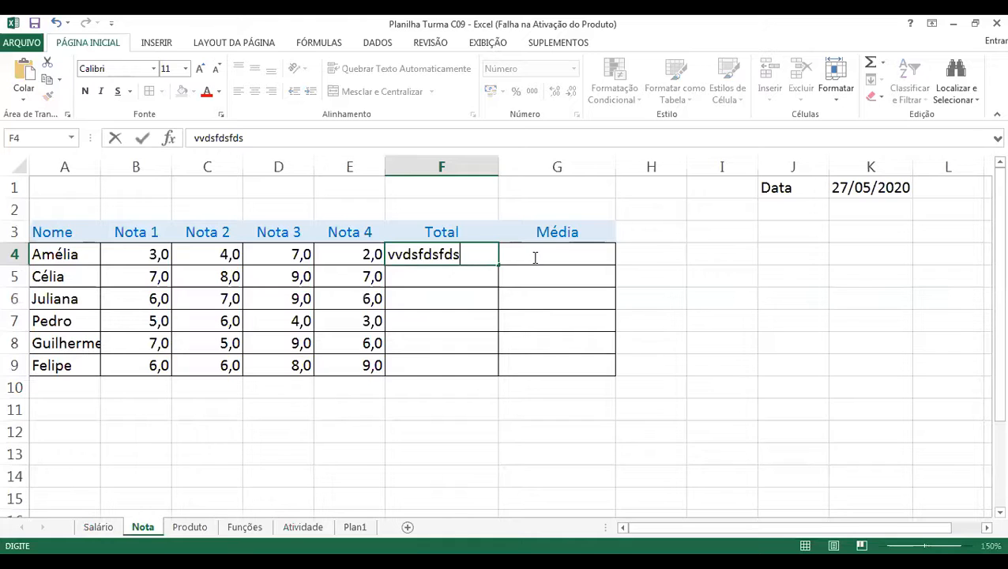
{"action": "left_click", "coordinate": [505, 255]}
{"action": "type", "text": "fdsfdsfdsf"}
{"action": "left_click", "coordinate": [442, 255]}
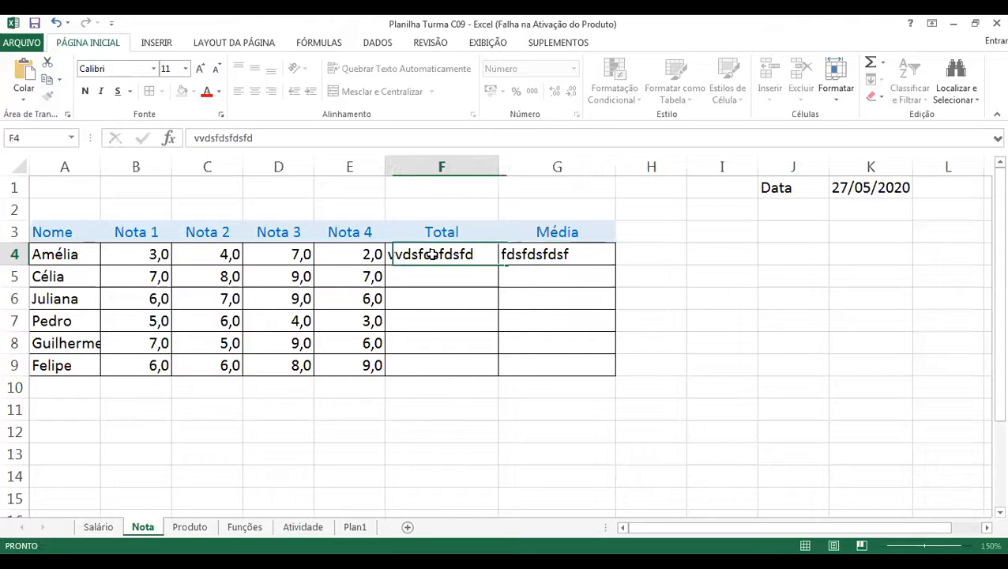
{"action": "key", "text": "Delete"}
{"action": "left_click", "coordinate": [523, 255]}
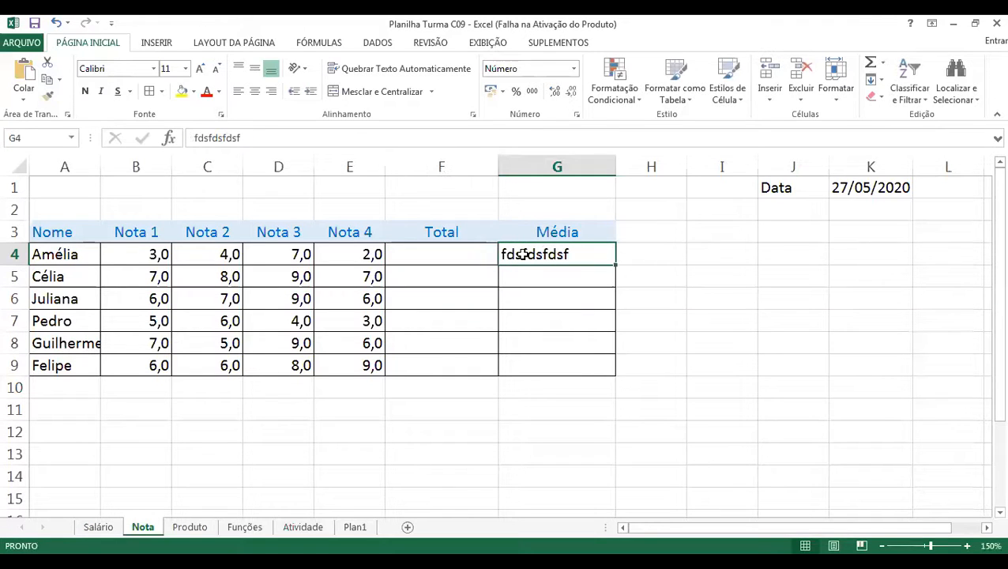
{"action": "key", "text": "Delete"}
{"action": "left_click", "coordinate": [454, 250]}
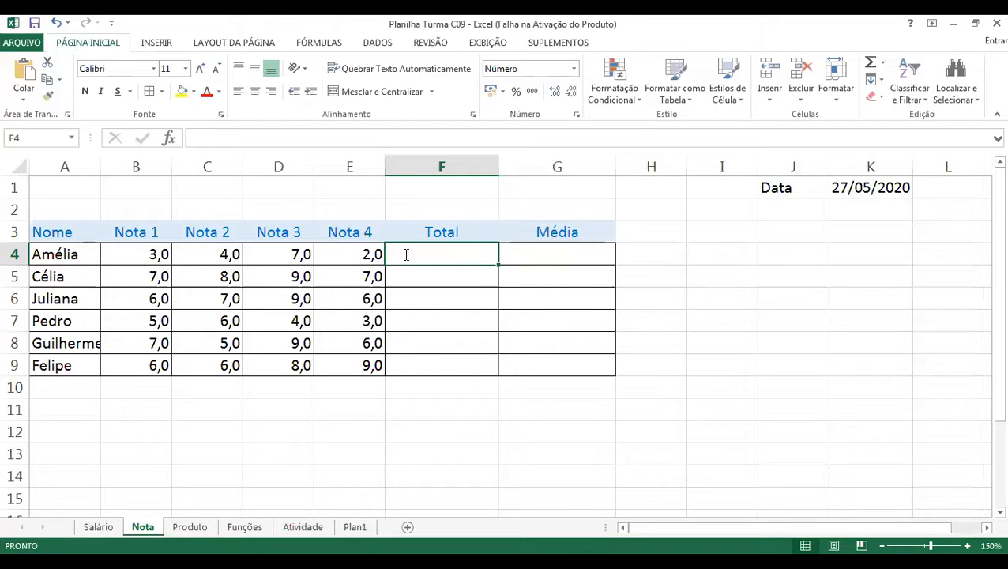
{"action": "type", "text": "="}
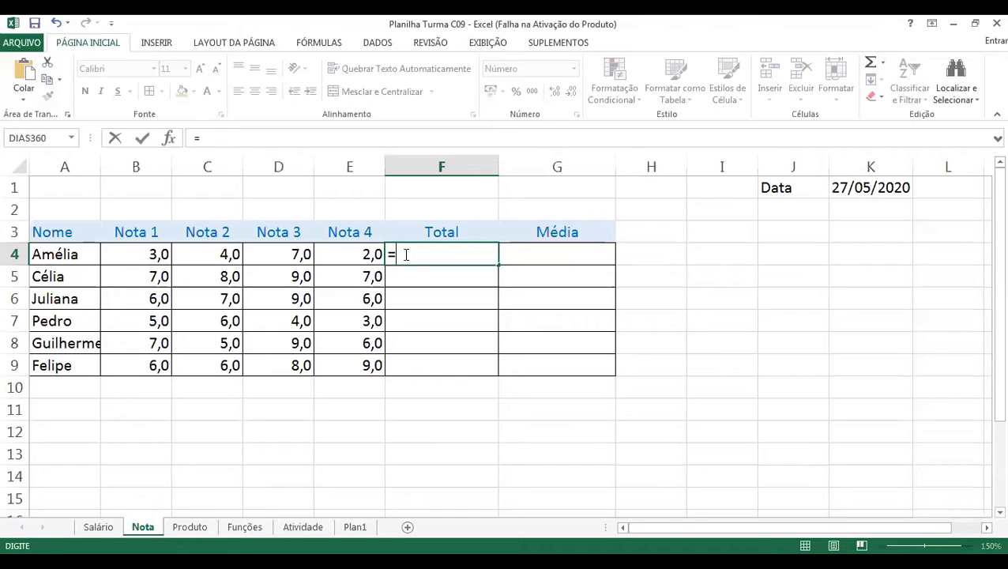
{"action": "type", "text": "som"}
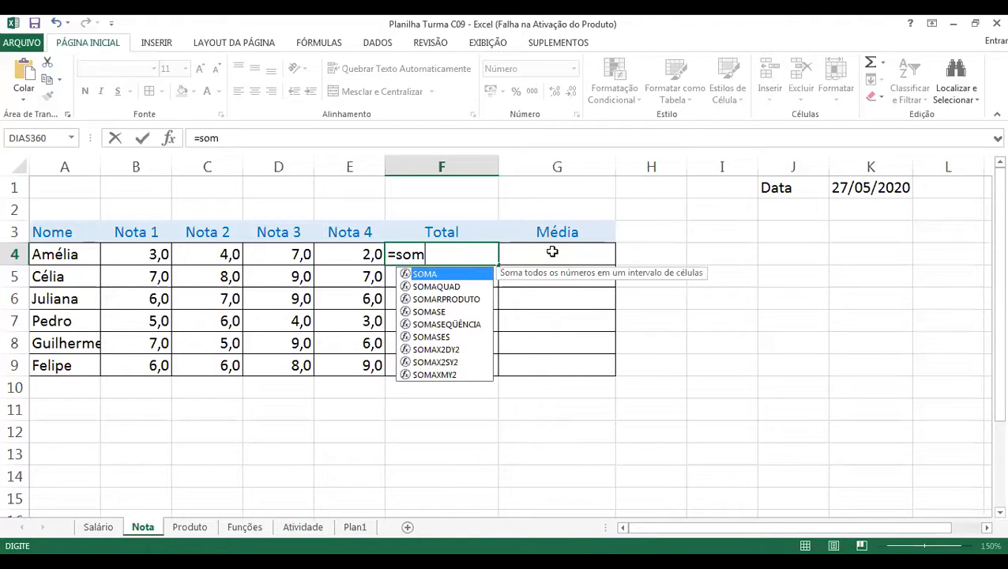
{"action": "key", "text": "Escape"}
{"action": "key", "text": "Escape"}
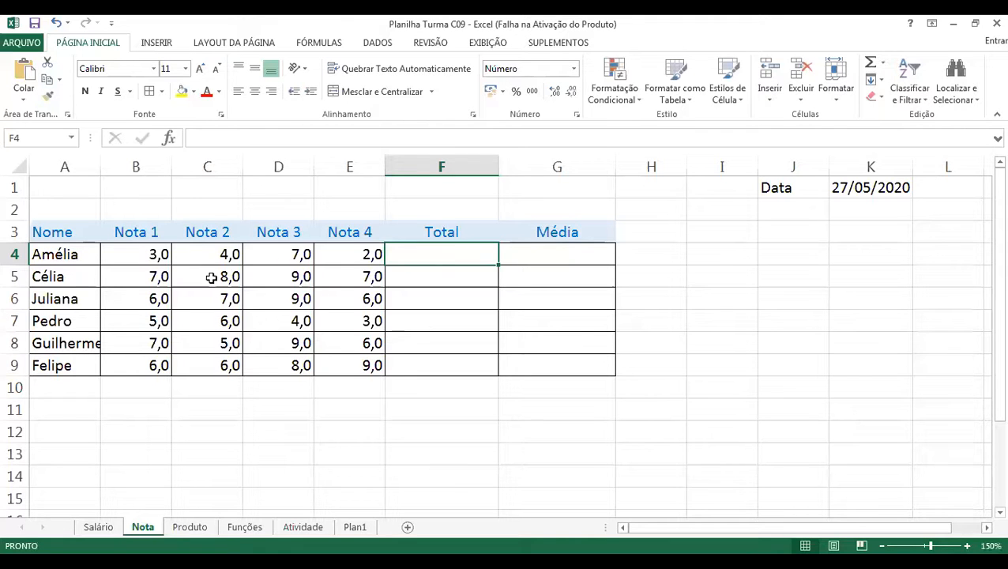
- Enter the title "Planilha de Notas" in cell B1
{"action": "left_click", "coordinate": [165, 196]}
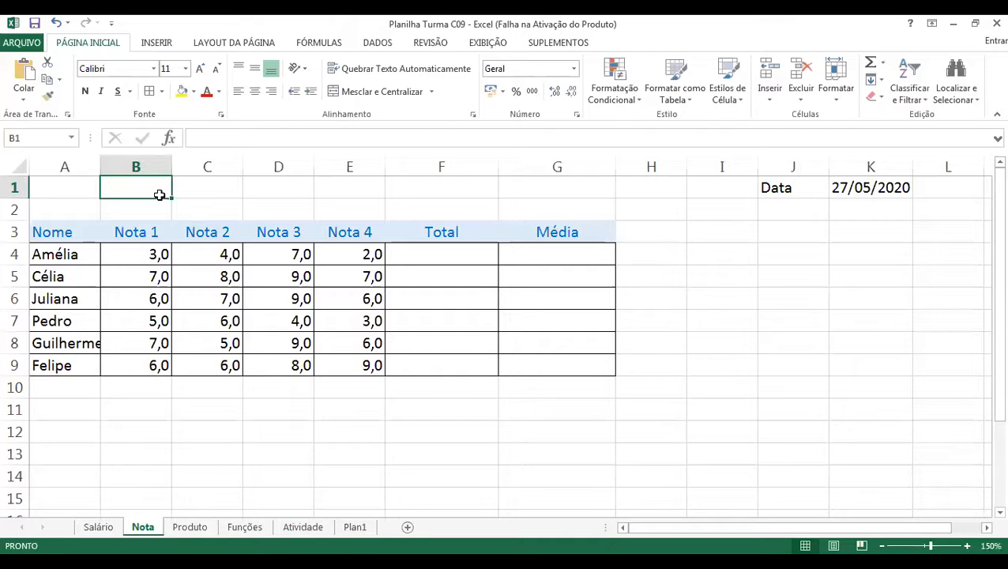
{"action": "type", "text": "Pla"}
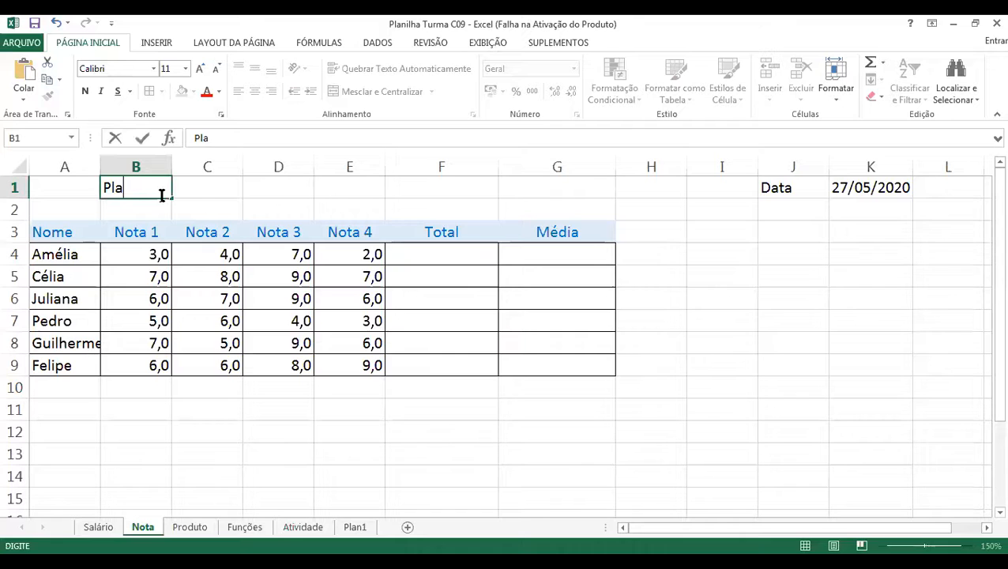
{"action": "type", "text": "nilha de "}
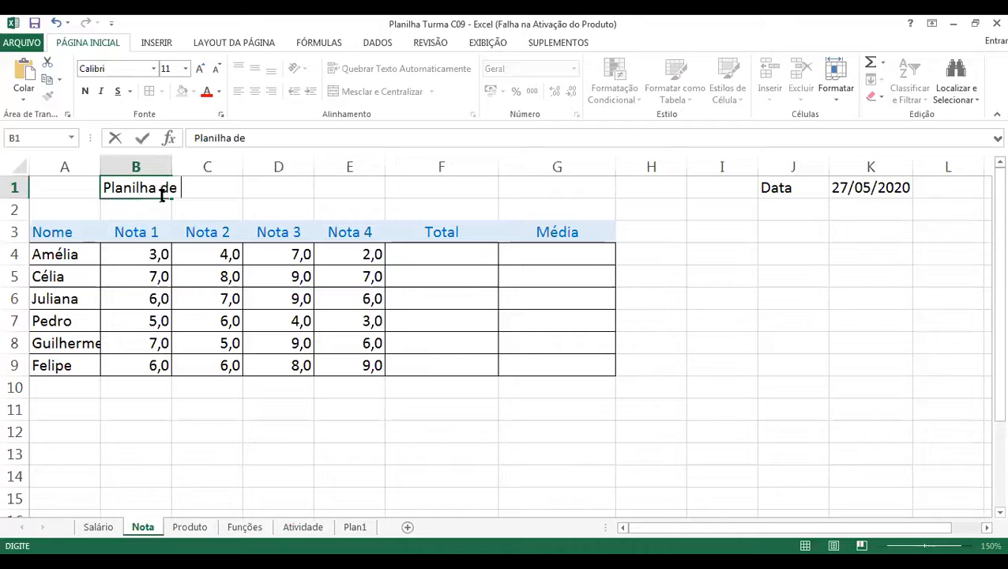
{"action": "type", "text": "Notas"}
{"action": "key", "text": "Return"}
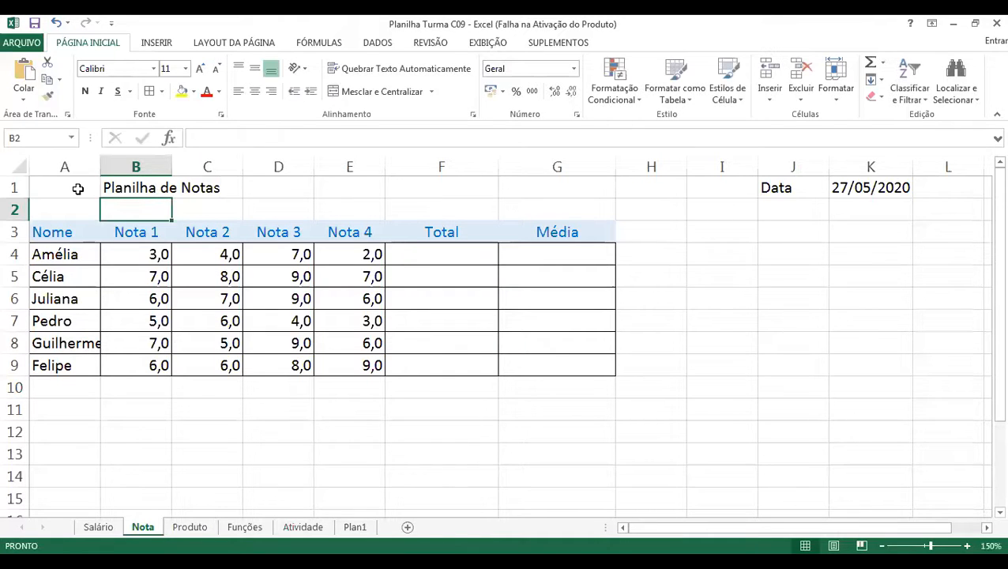
- Merge and center the title across A1:G1 so that it spans the width of the grades table
{"action": "left_click_drag", "start_coordinate": [75, 187], "coordinate": [486, 181]}
{"action": "key", "text": "shift+Right"}
{"action": "left_click", "coordinate": [408, 95]}
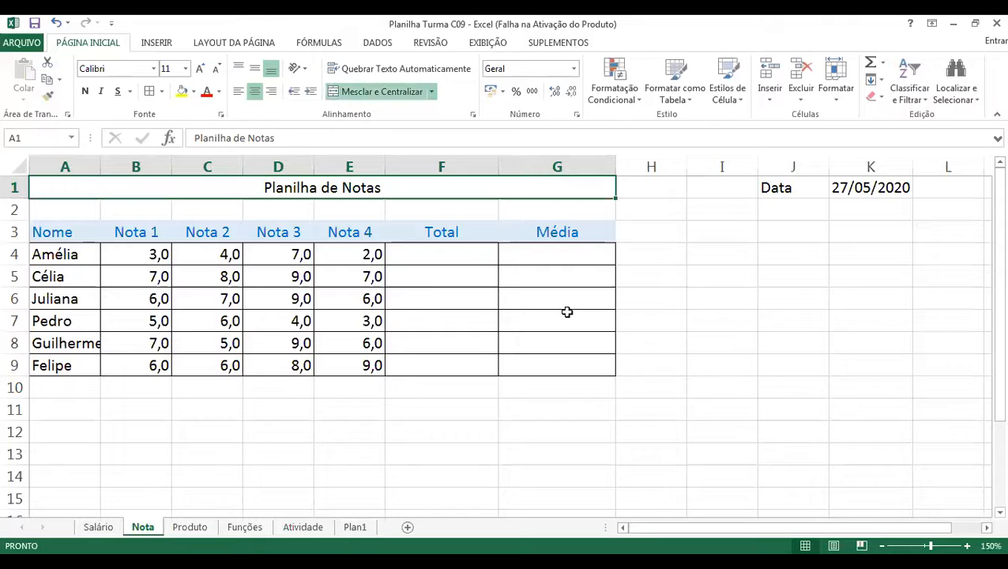
{"action": "left_click", "coordinate": [570, 276]}
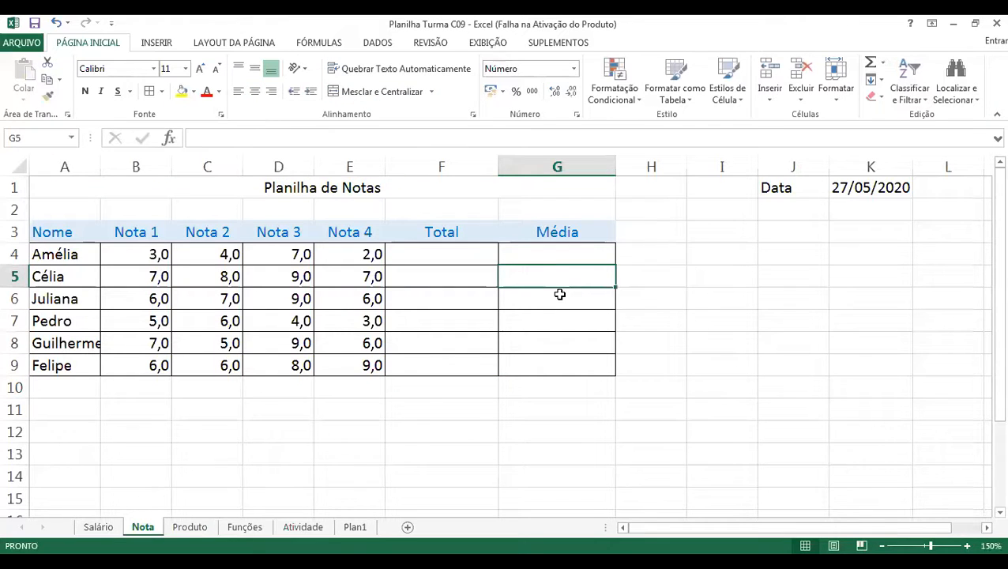
{"action": "left_click", "coordinate": [346, 434]}
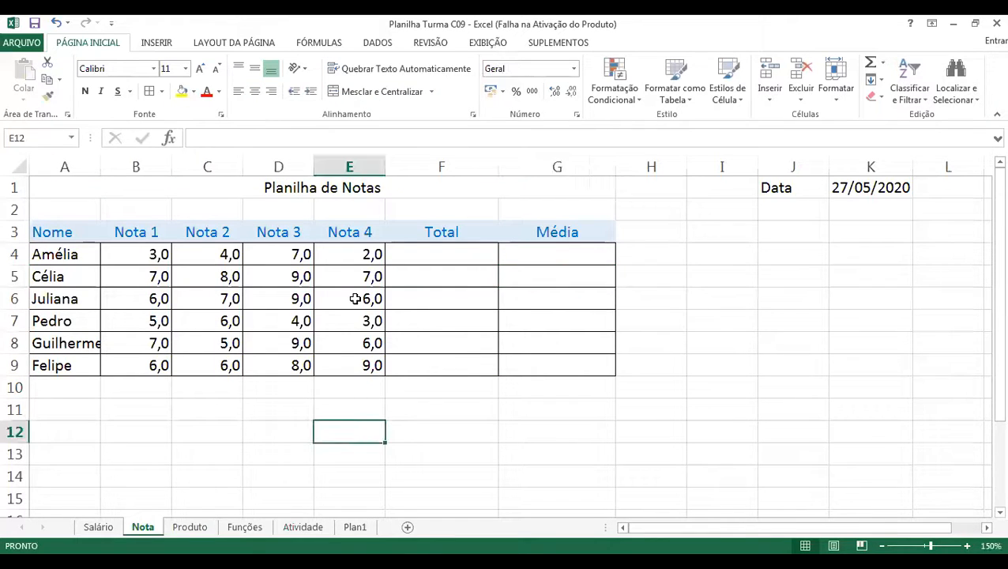
- Fill the merged title cell in row 1 with a medium-light green theme color
{"action": "left_click", "coordinate": [312, 188]}
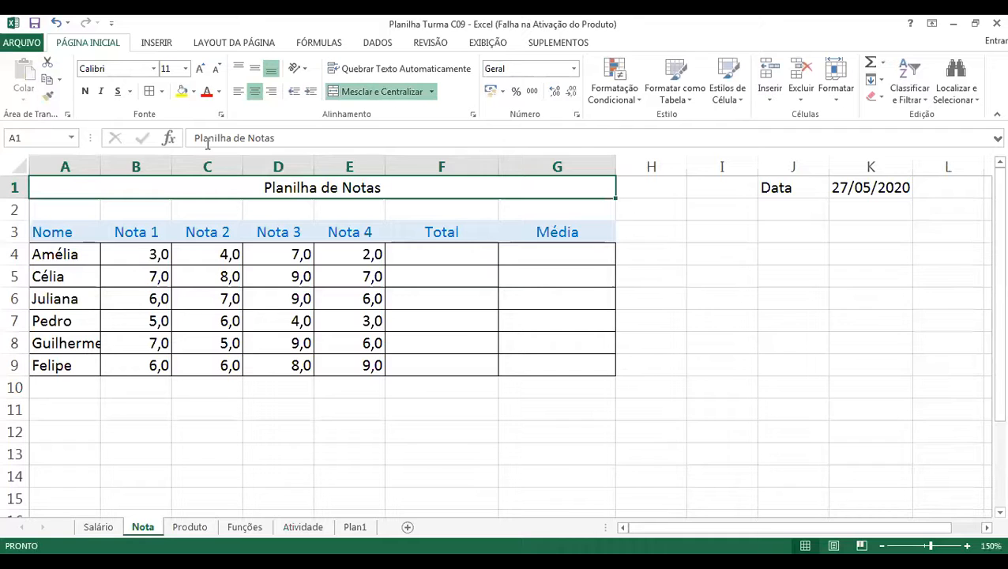
{"action": "left_click", "coordinate": [194, 92]}
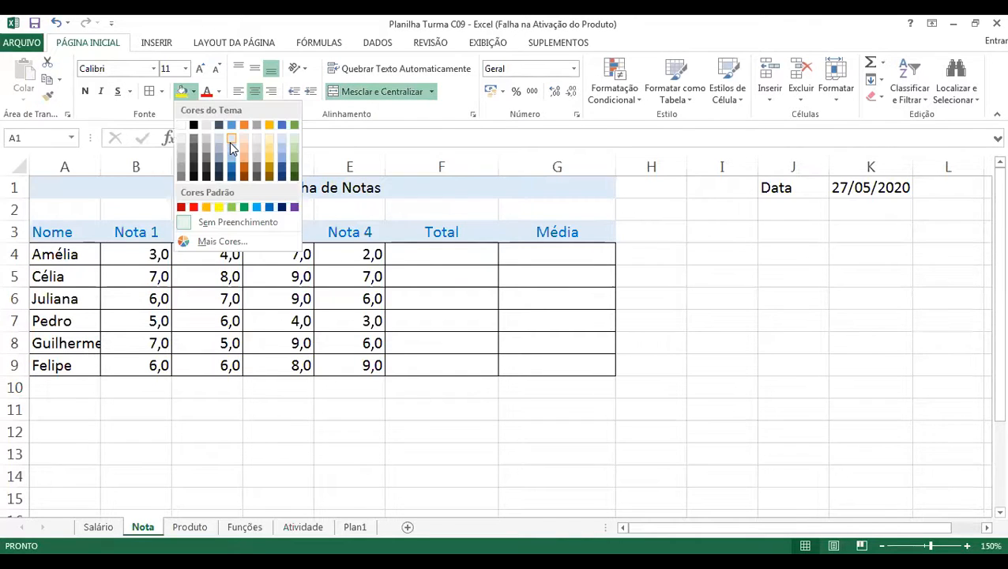
{"action": "left_click", "coordinate": [295, 160]}
{"action": "left_click", "coordinate": [666, 300]}
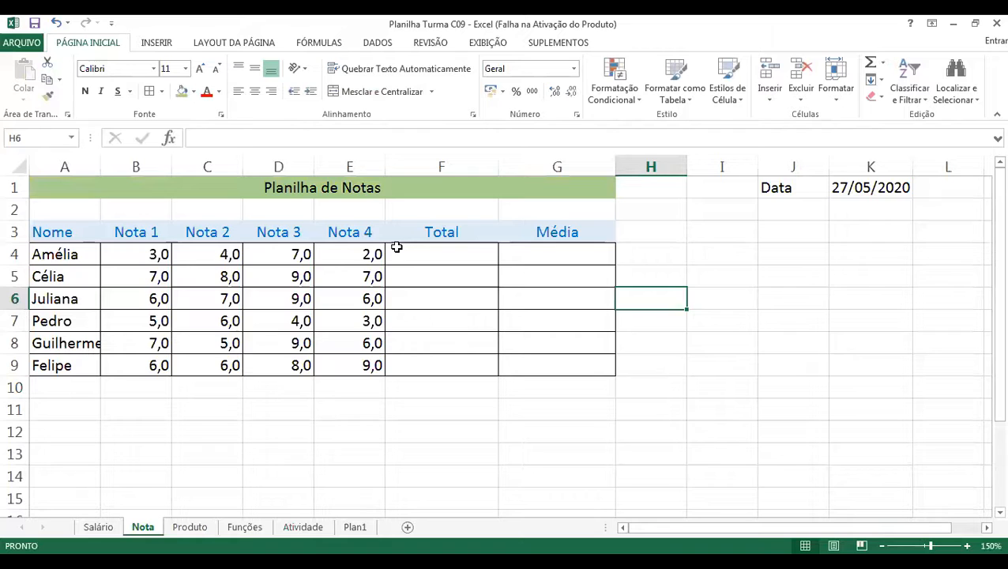
- Set the title "Planilha de Notas" to a red font color and font size 18
{"action": "left_click", "coordinate": [346, 188]}
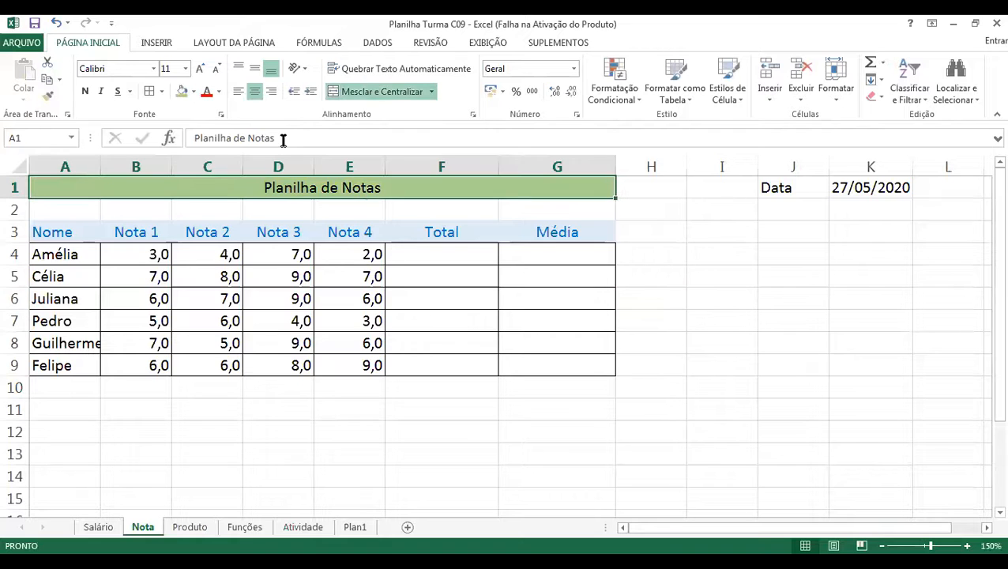
{"action": "left_click", "coordinate": [219, 92]}
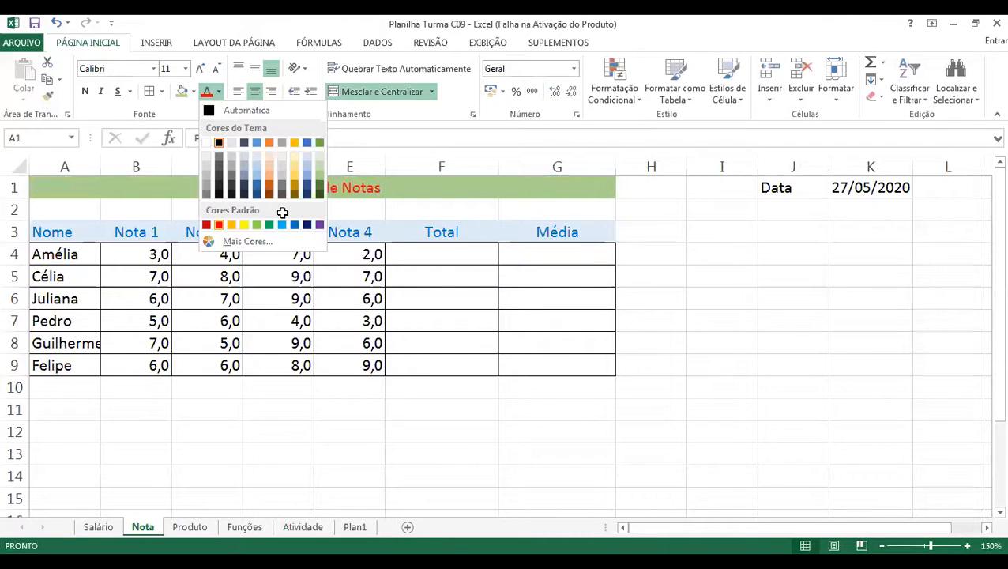
{"action": "left_click", "coordinate": [246, 207]}
{"action": "left_click", "coordinate": [231, 180]}
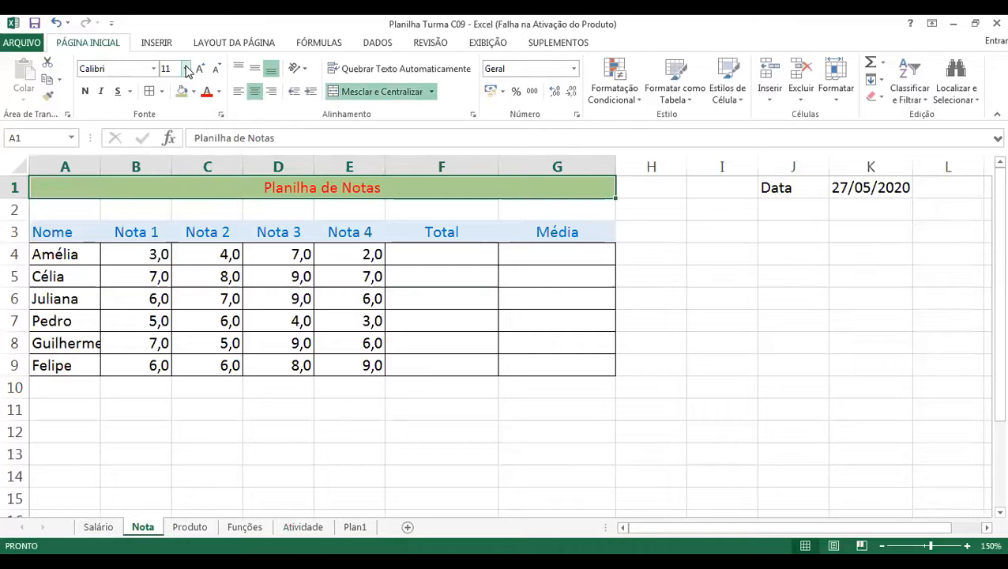
{"action": "left_click", "coordinate": [185, 68]}
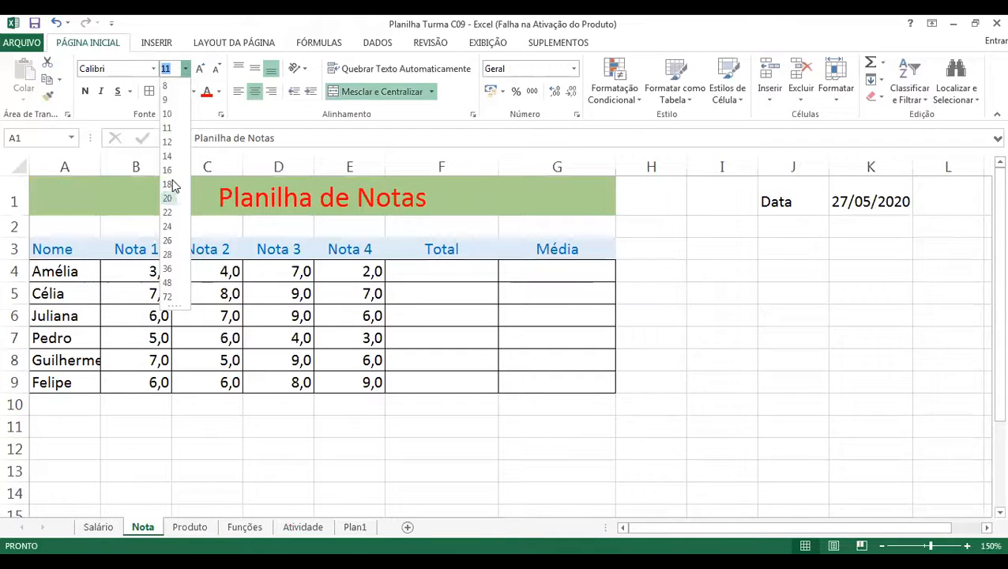
{"action": "left_click", "coordinate": [167, 183]}
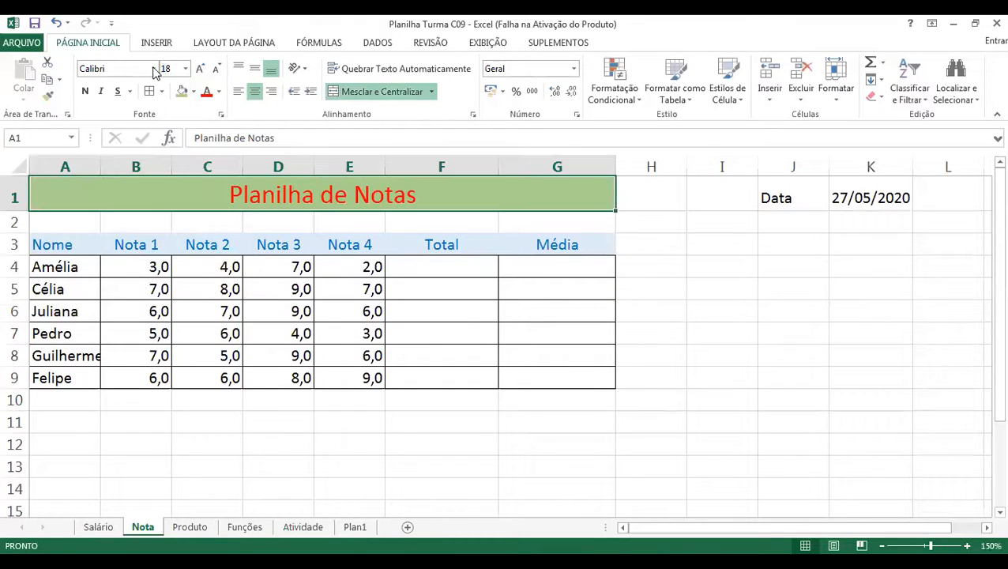
- Change the title's font to Book Antiqua
{"action": "left_click", "coordinate": [154, 70]}
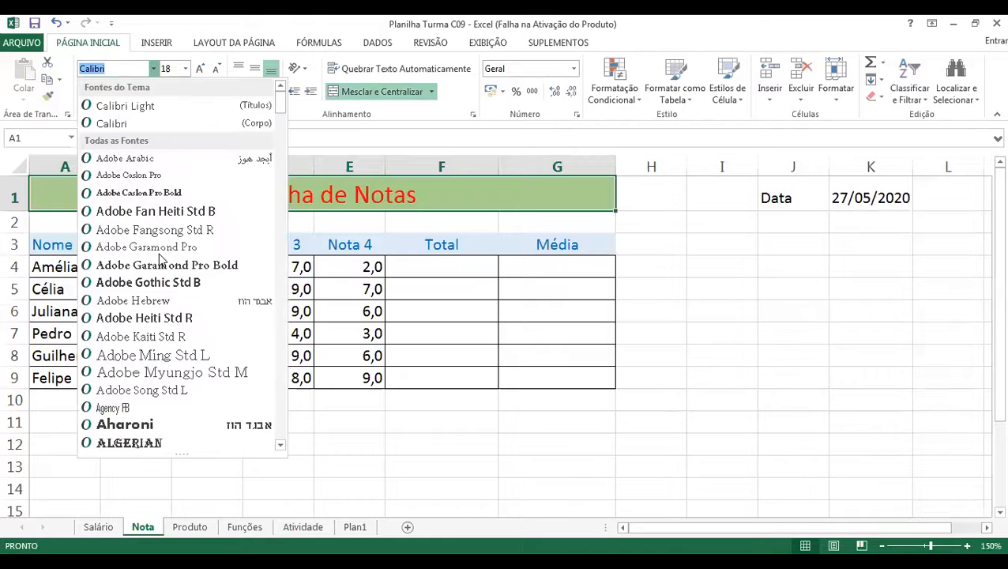
{"action": "scroll", "coordinate": [160, 260], "scroll_direction": "down", "scroll_amount": 3}
{"action": "scroll", "coordinate": [160, 269], "scroll_direction": "down", "scroll_amount": 2}
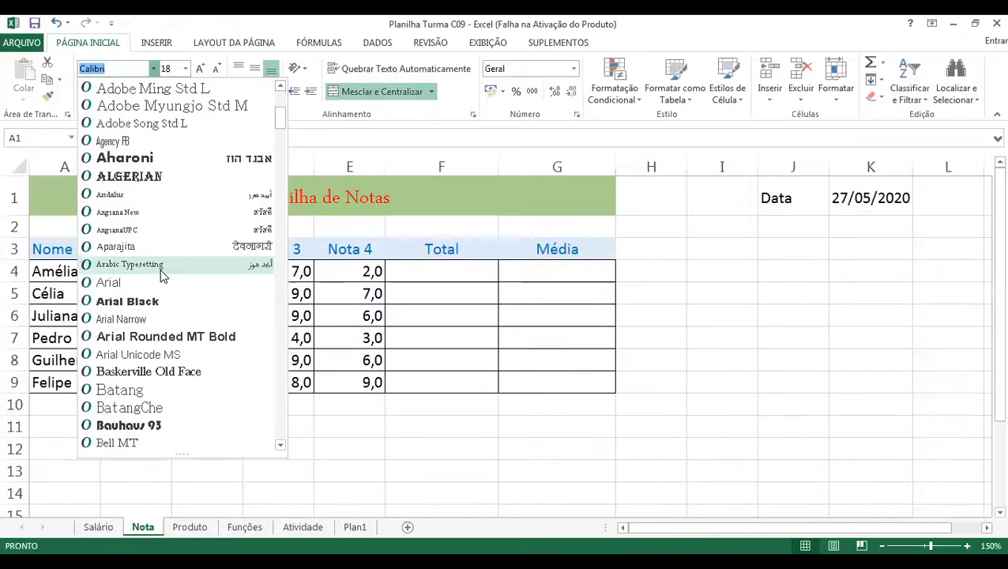
{"action": "scroll", "coordinate": [162, 274], "scroll_direction": "down", "scroll_amount": 1}
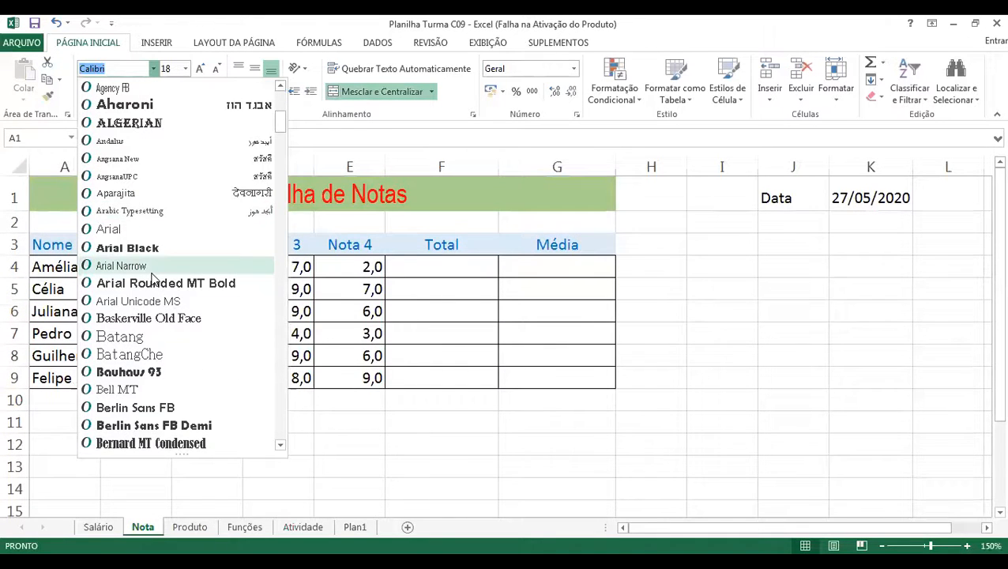
{"action": "scroll", "coordinate": [150, 280], "scroll_direction": "down", "scroll_amount": 1}
{"action": "scroll", "coordinate": [148, 289], "scroll_direction": "down", "scroll_amount": 2}
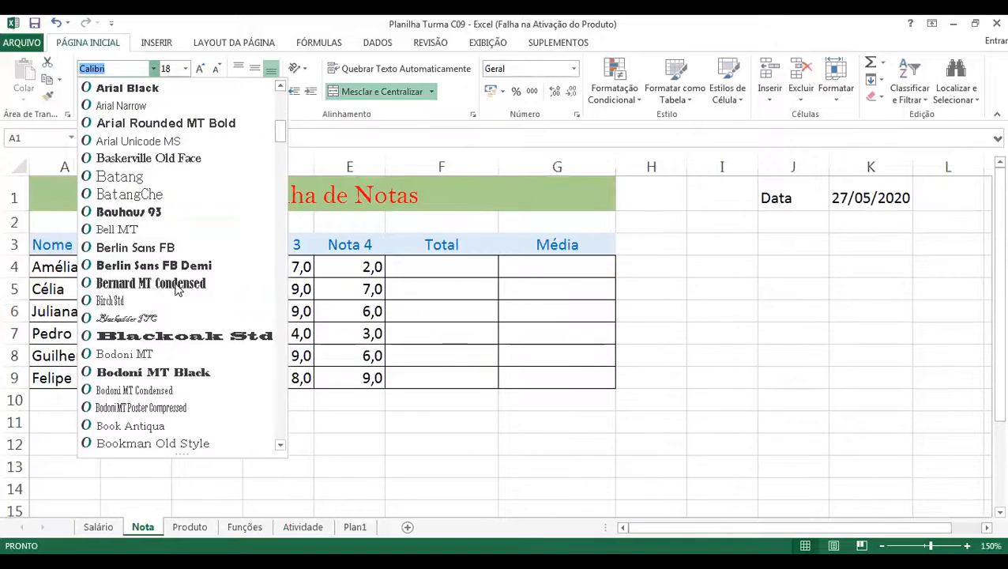
{"action": "scroll", "coordinate": [136, 330], "scroll_direction": "down", "scroll_amount": 2}
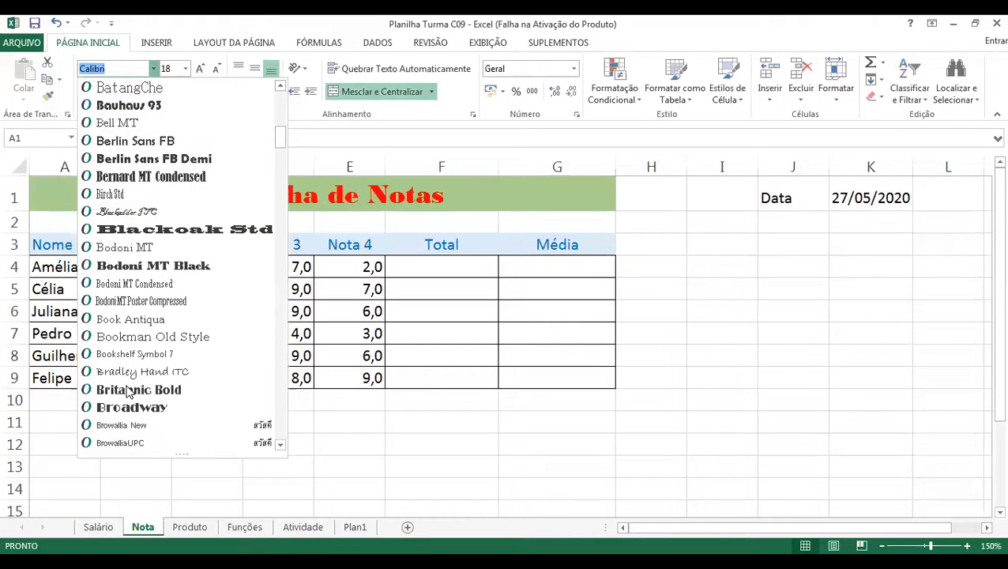
{"action": "left_click", "coordinate": [128, 320]}
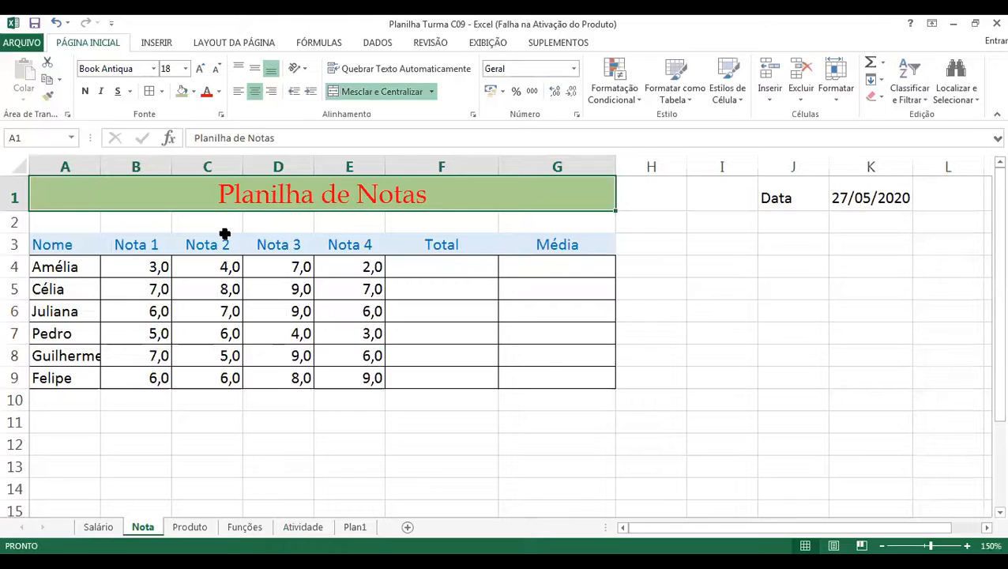
- Choose a light gold background fill for the grades table A3:G9 in the cell formatting settings
{"action": "left_click", "coordinate": [225, 237]}
{"action": "left_click_drag", "start_coordinate": [46, 245], "coordinate": [581, 371]}
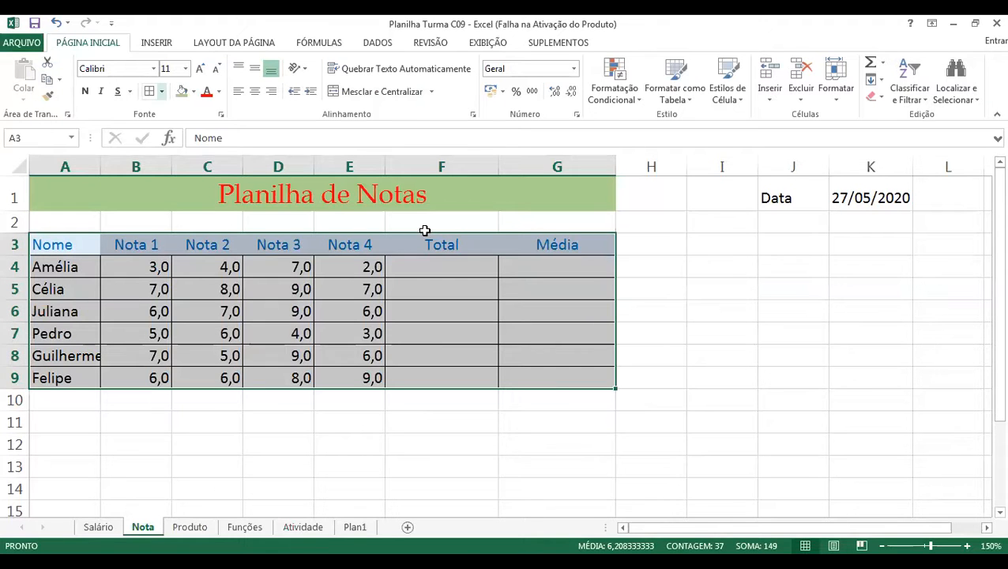
{"action": "key", "text": "ctrl+1"}
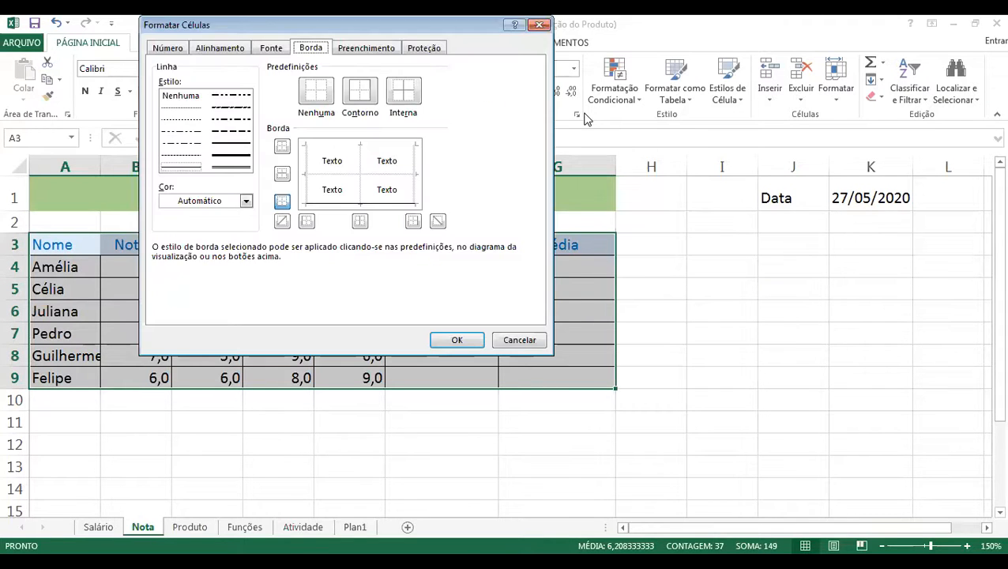
{"action": "left_click", "coordinate": [724, 126]}
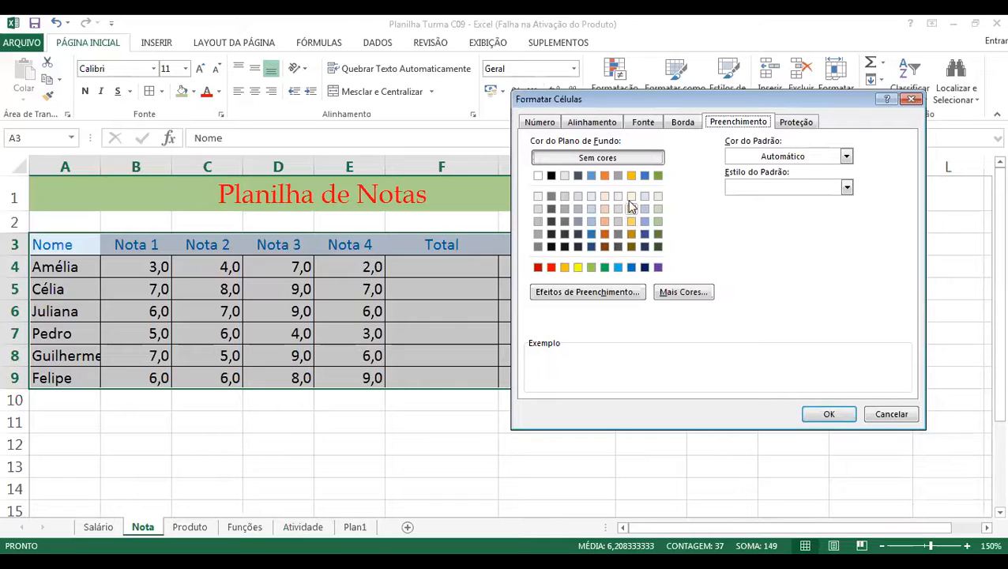
{"action": "left_click", "coordinate": [631, 196]}
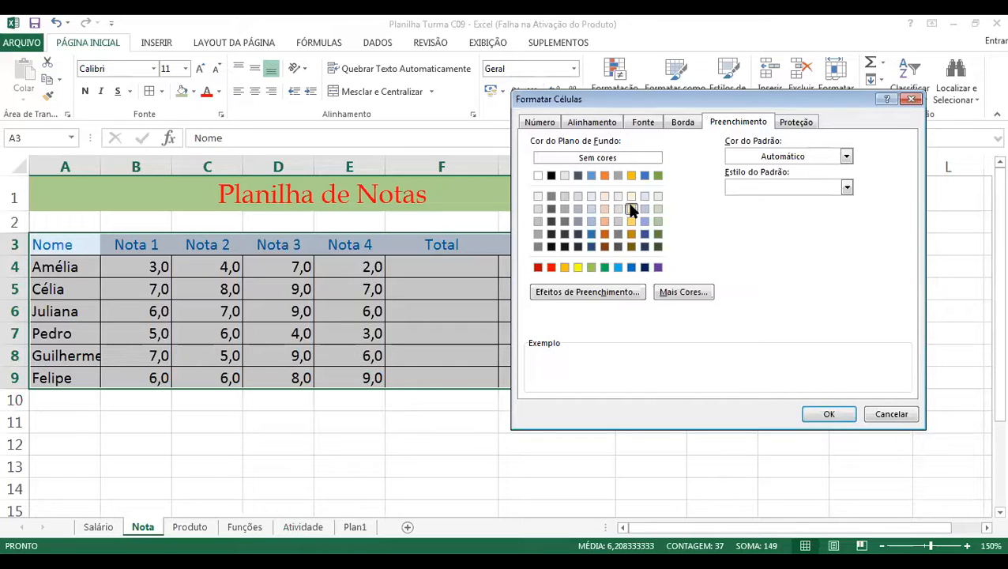
{"action": "left_click", "coordinate": [631, 209]}
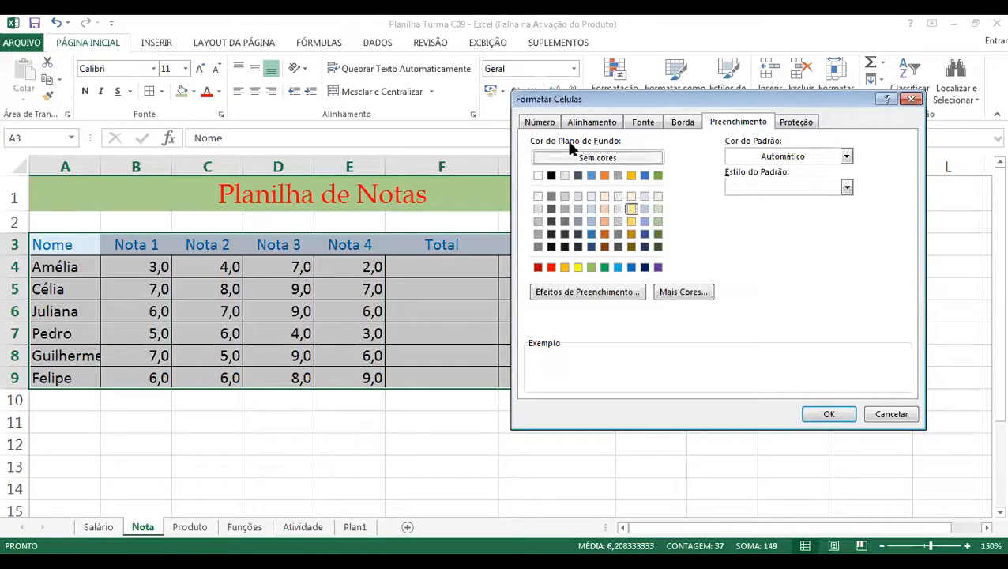
- Add thick red outline and inside borders to the grades table A3:G9 and apply the cell formatting
{"action": "left_click", "coordinate": [684, 123]}
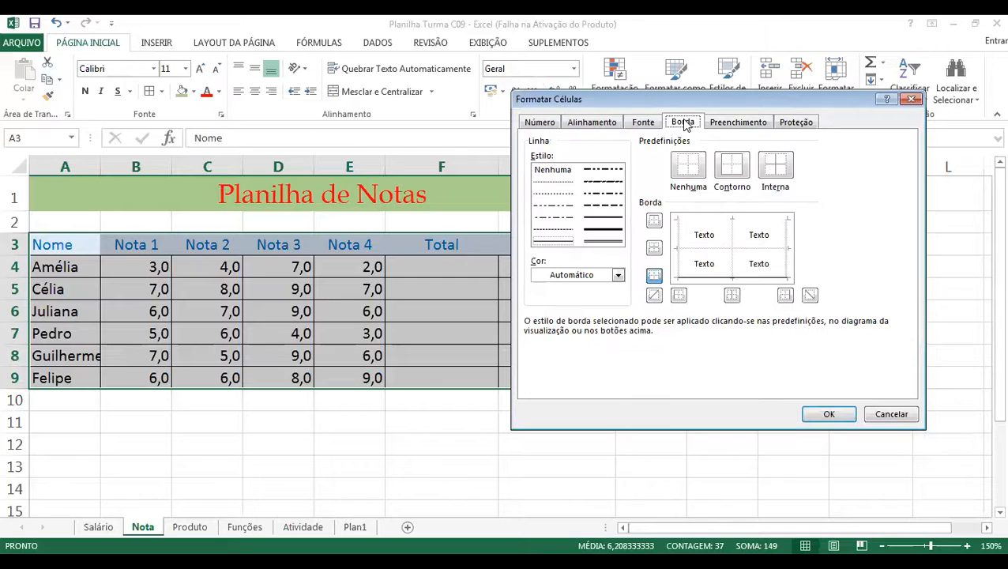
{"action": "left_click", "coordinate": [618, 278]}
{"action": "left_click", "coordinate": [550, 407]}
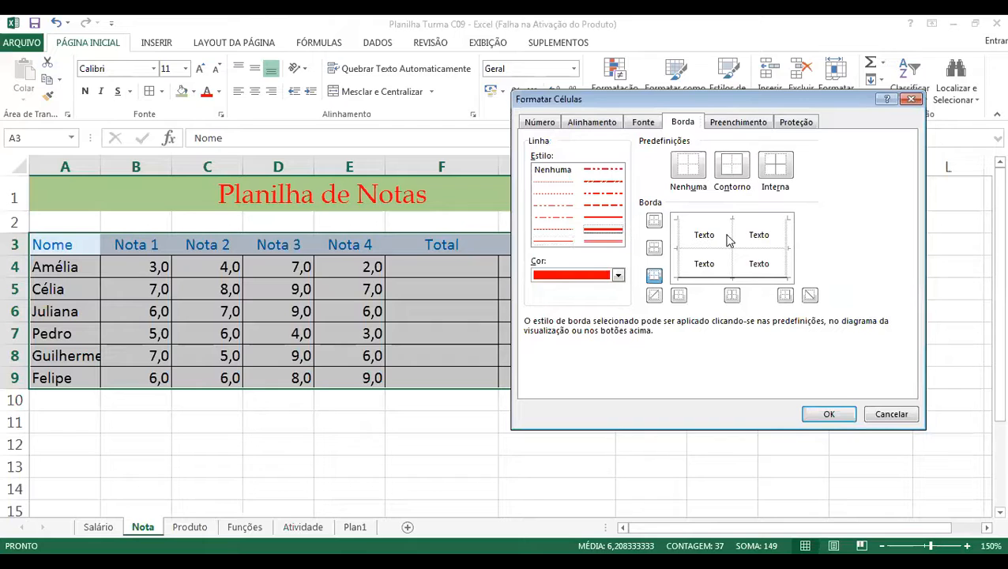
{"action": "left_click", "coordinate": [734, 185]}
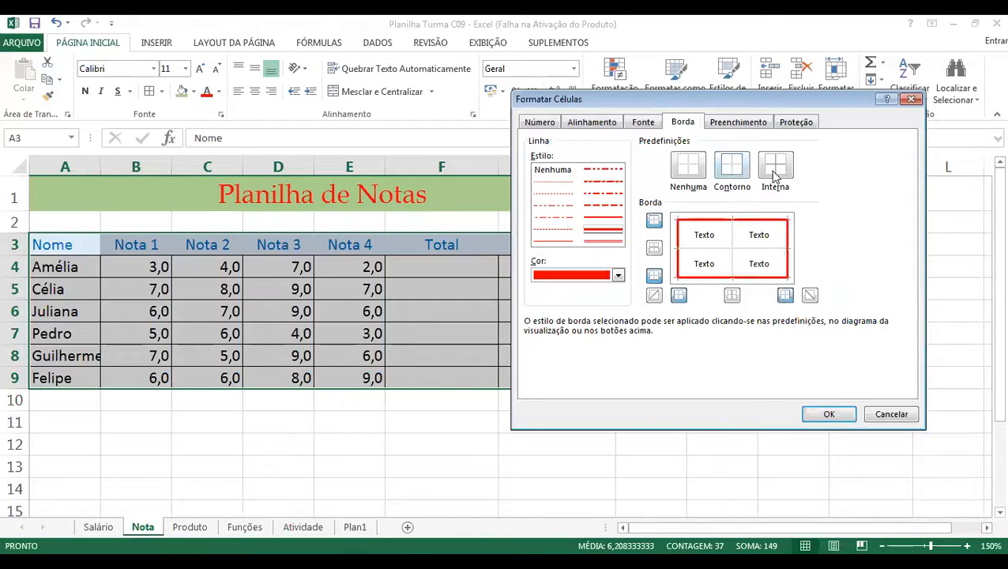
{"action": "left_click", "coordinate": [739, 229]}
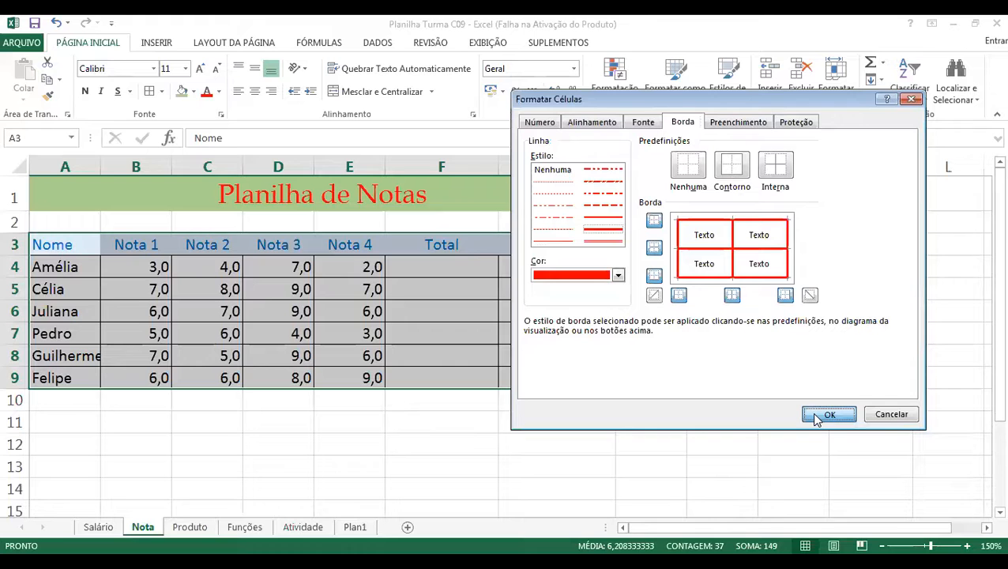
{"action": "key", "text": "Return"}
{"action": "left_click", "coordinate": [707, 395]}
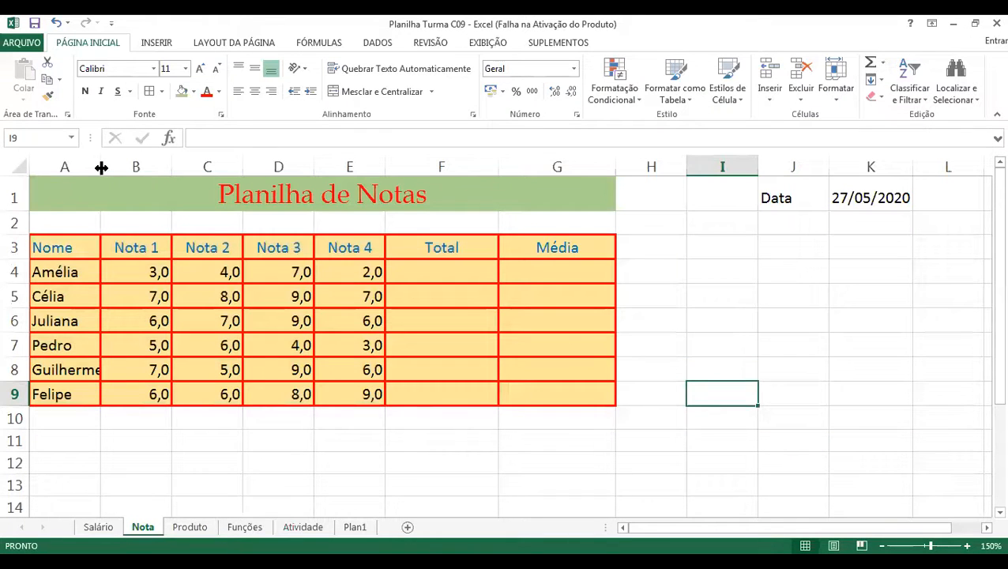
- Widen column A to fit the student names and center the grades in B4:E9 horizontally
{"action": "left_click_drag", "start_coordinate": [101, 167], "coordinate": [180, 168]}
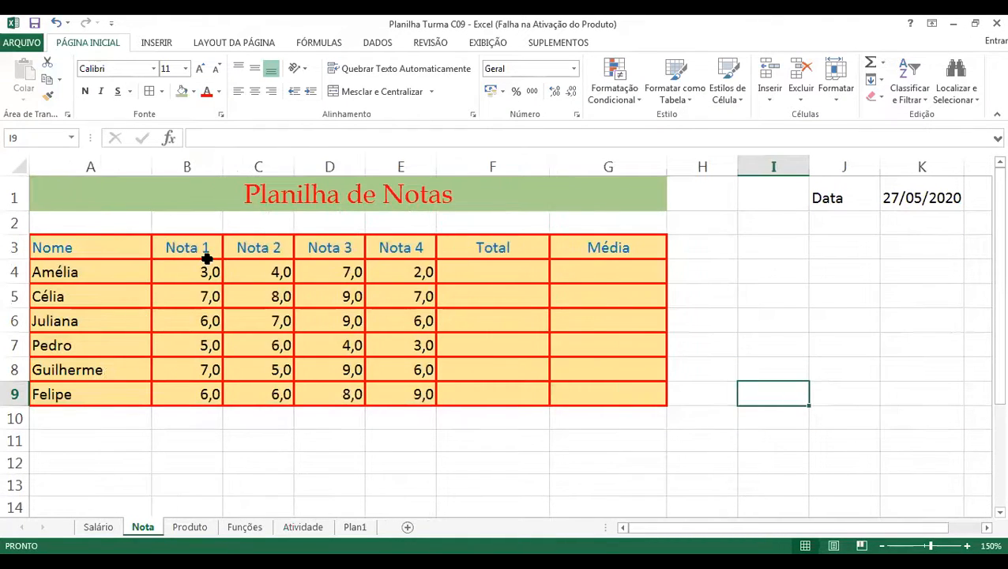
{"action": "left_click_drag", "start_coordinate": [207, 268], "coordinate": [401, 304]}
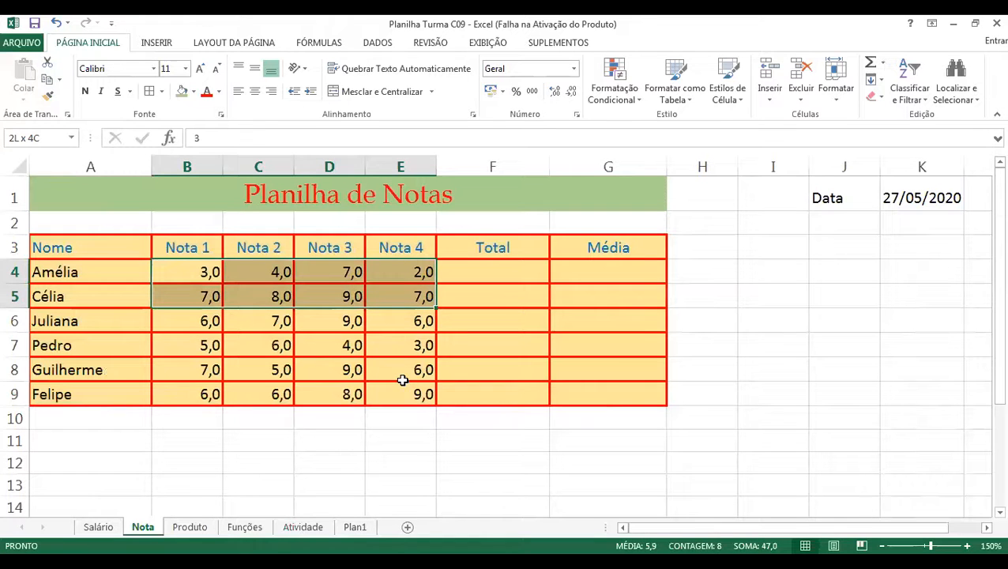
{"action": "left_click_drag", "start_coordinate": [402, 385], "coordinate": [427, 395]}
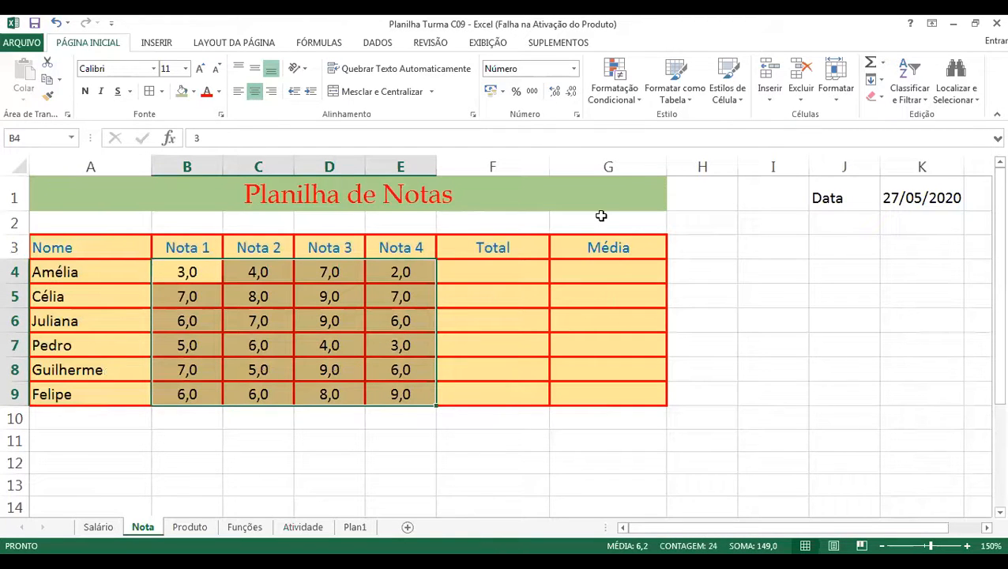
- Reduce the height of the empty row 2 between the title and the grades table
{"action": "left_click", "coordinate": [647, 229]}
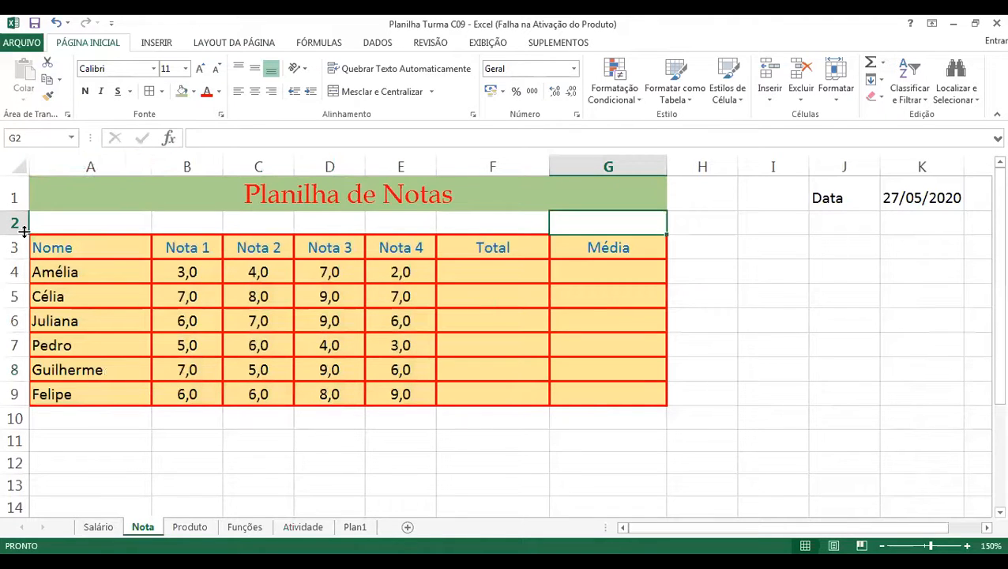
{"action": "left_click_drag", "start_coordinate": [24, 233], "coordinate": [24, 226]}
{"action": "left_click", "coordinate": [178, 268]}
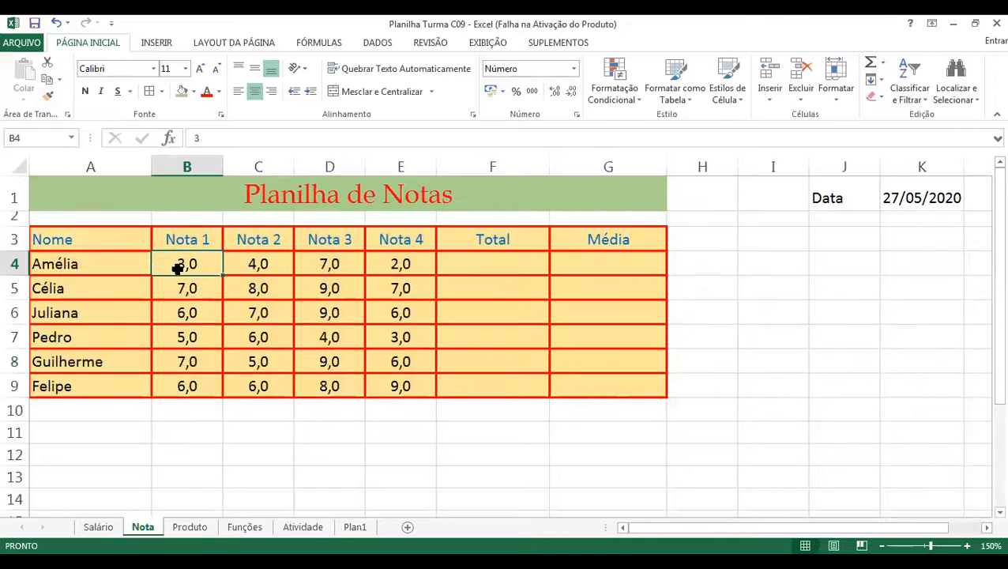
{"action": "left_click", "coordinate": [369, 430]}
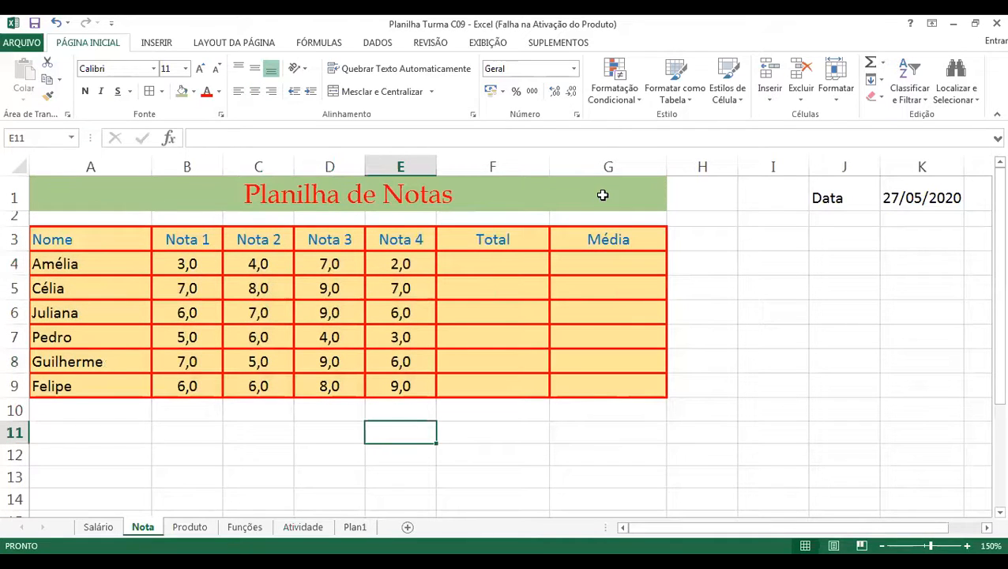
- Review the title, header cells, columns and rows of the formatted grades table
{"action": "left_click", "coordinate": [570, 193]}
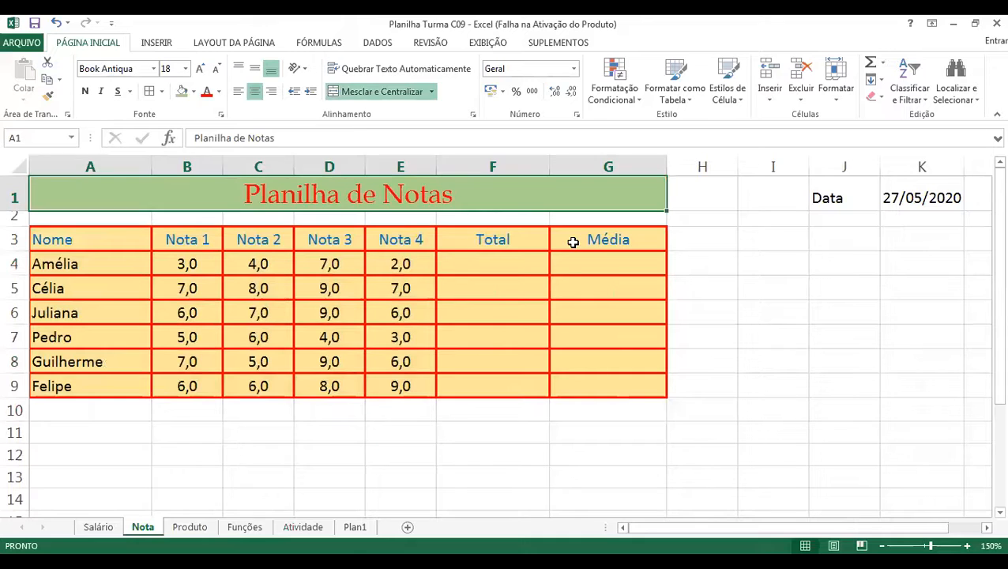
{"action": "left_click", "coordinate": [573, 243]}
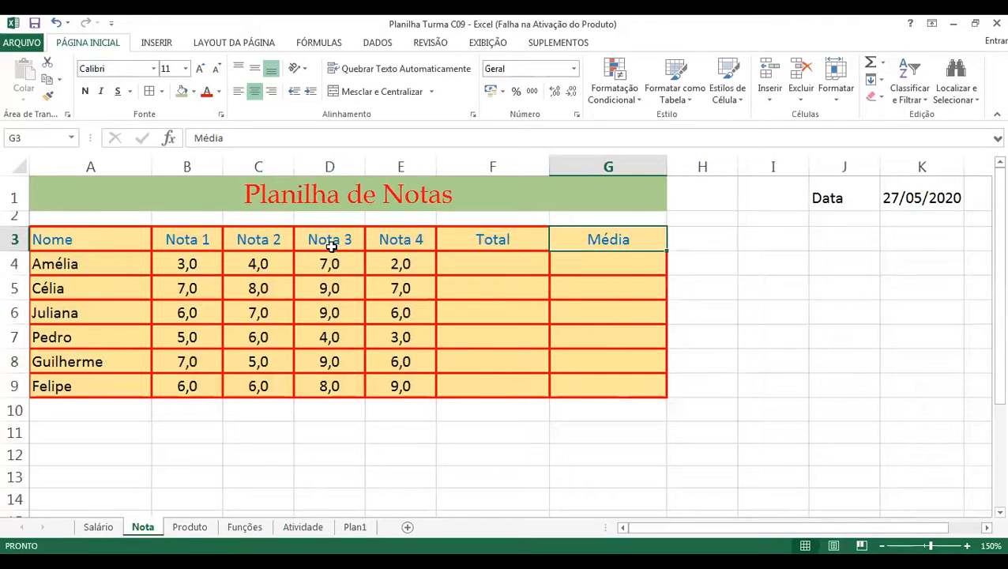
{"action": "left_click", "coordinate": [92, 165]}
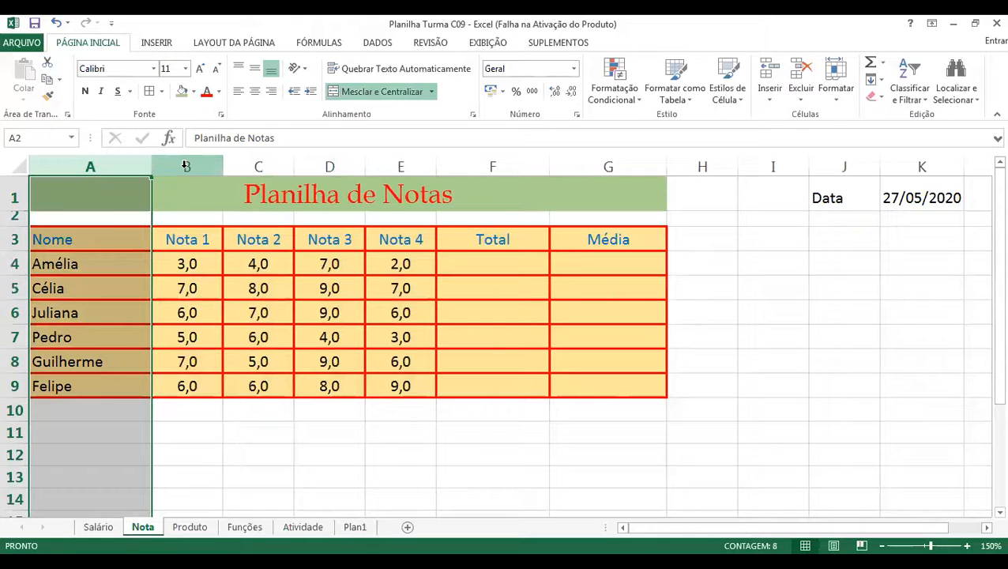
{"action": "left_click", "coordinate": [185, 166]}
{"action": "left_click", "coordinate": [258, 165]}
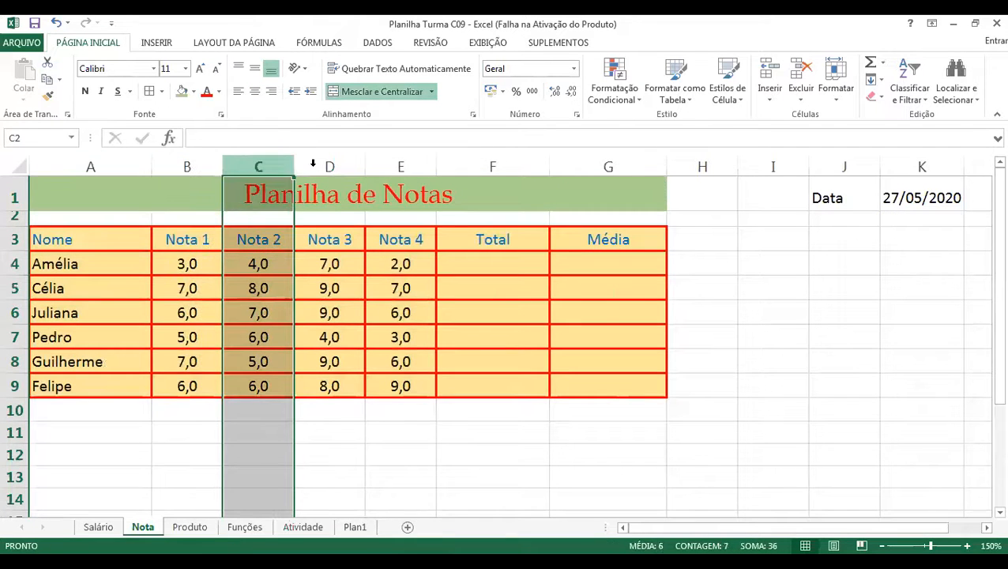
{"action": "left_click", "coordinate": [13, 241]}
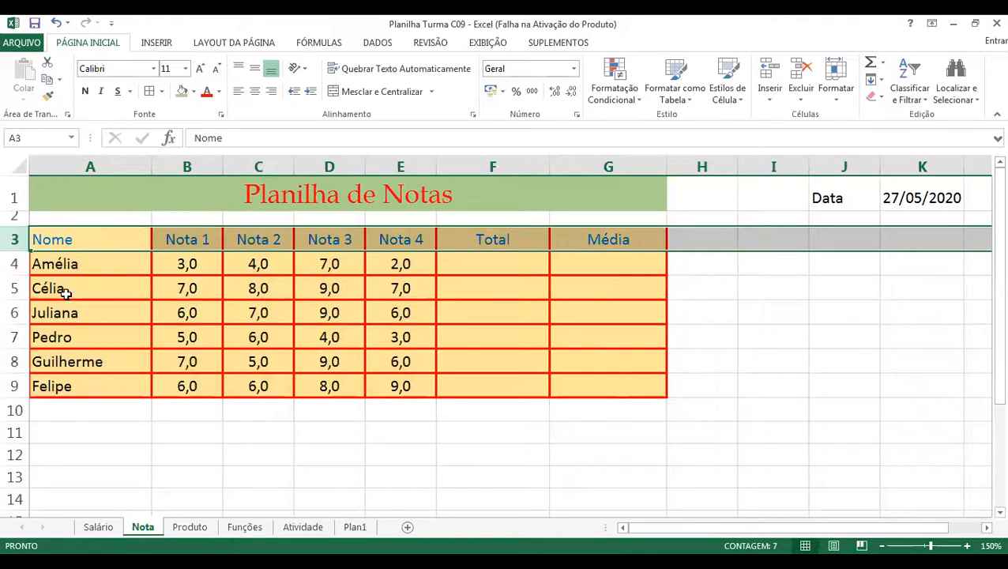
{"action": "left_click", "coordinate": [14, 386]}
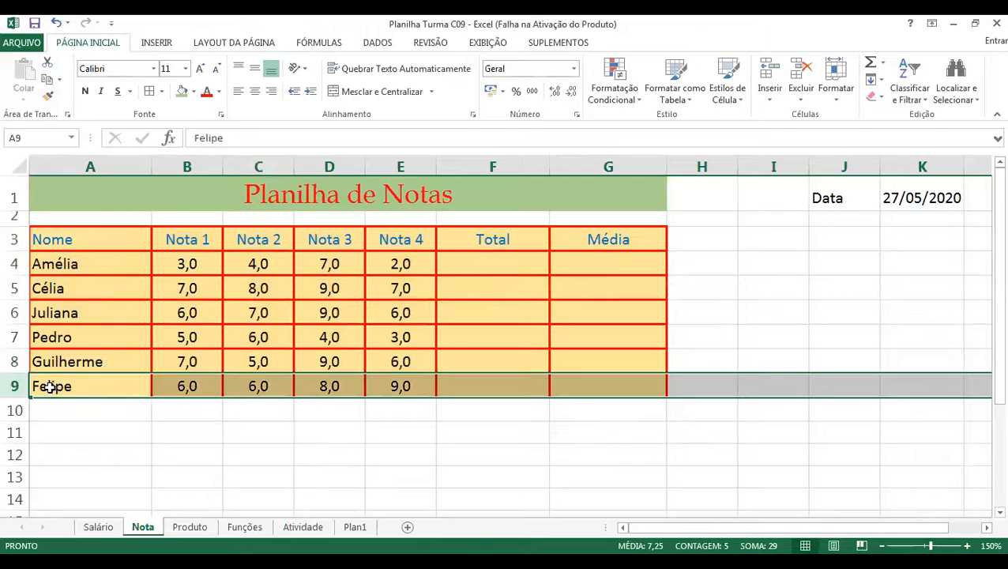
{"action": "left_click", "coordinate": [45, 385]}
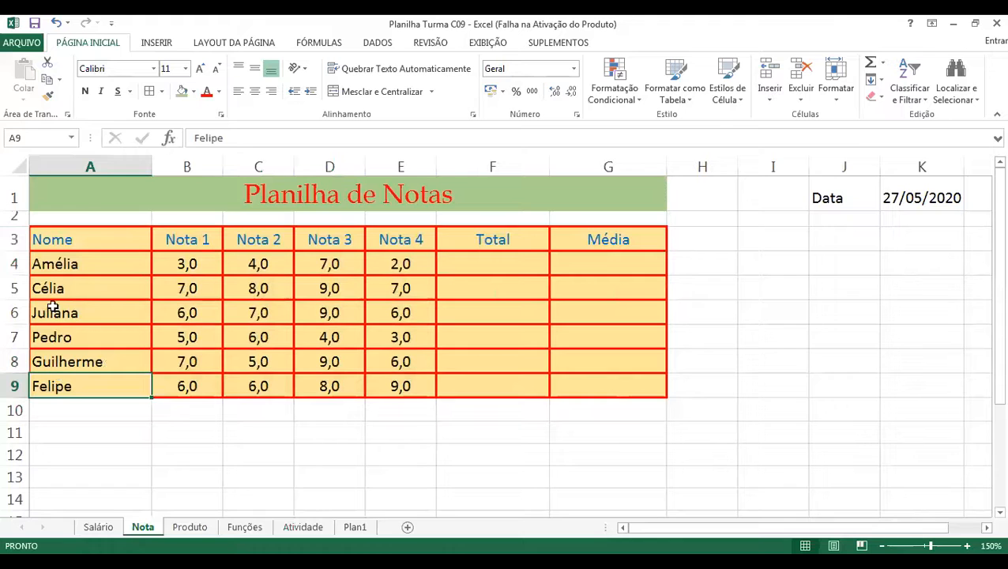
{"action": "left_click", "coordinate": [217, 436]}
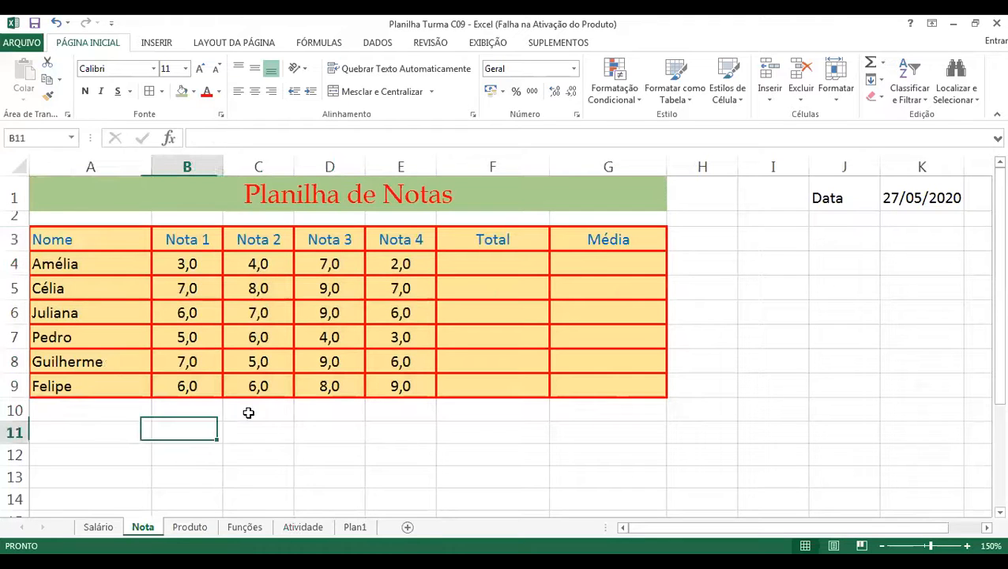
- On the Funções sheet, calculate the average of the unit values B3:B7 in B9 with the MÉDIA function
{"action": "left_click", "coordinate": [190, 527]}
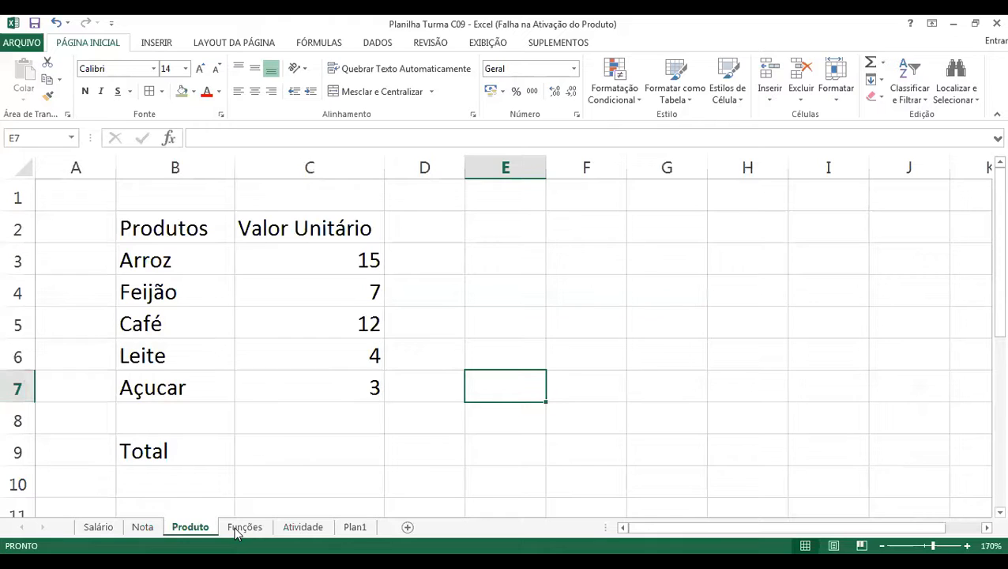
{"action": "left_click", "coordinate": [241, 527]}
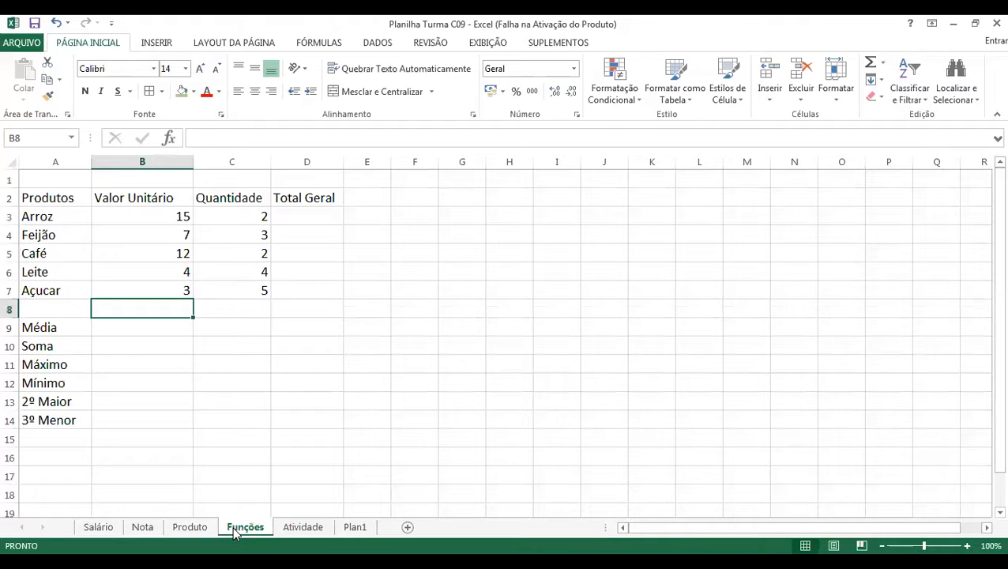
{"action": "left_click", "coordinate": [51, 364]}
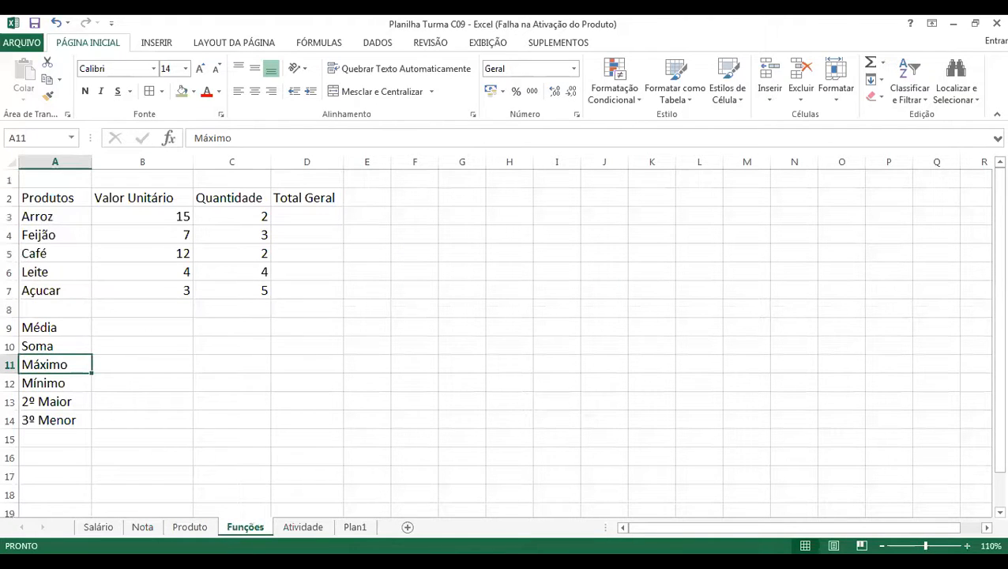
{"action": "scroll", "coordinate": [201, 317], "scroll_direction": "up", "scroll_amount": 2}
{"action": "left_click", "coordinate": [72, 386]}
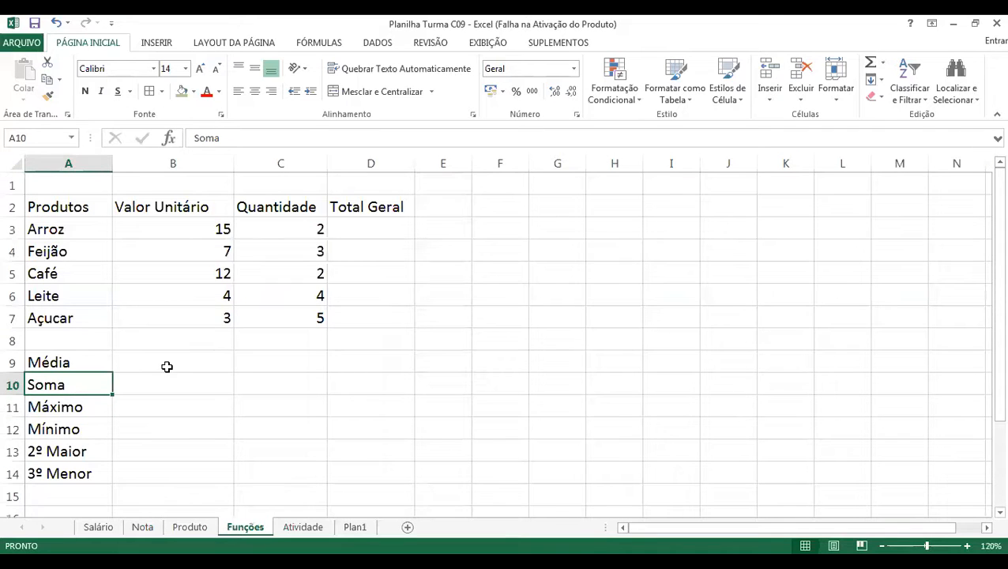
{"action": "left_click", "coordinate": [232, 365]}
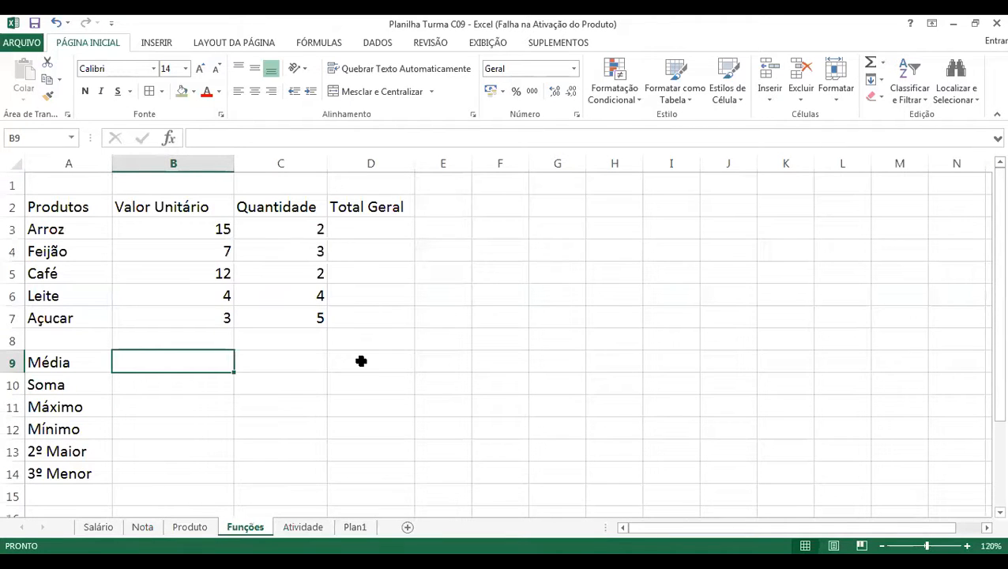
{"action": "type", "text": "=média"}
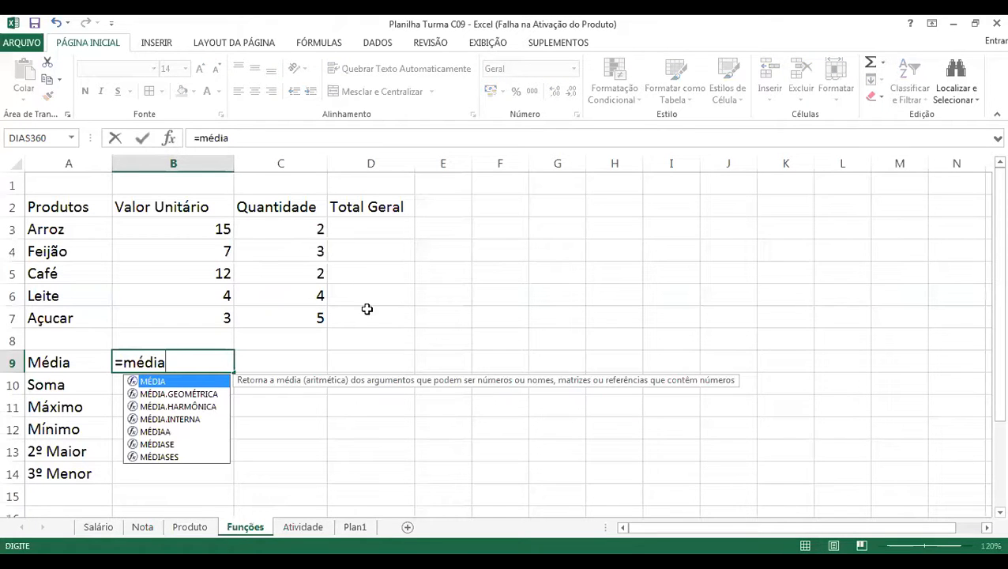
{"action": "type", "text": "("}
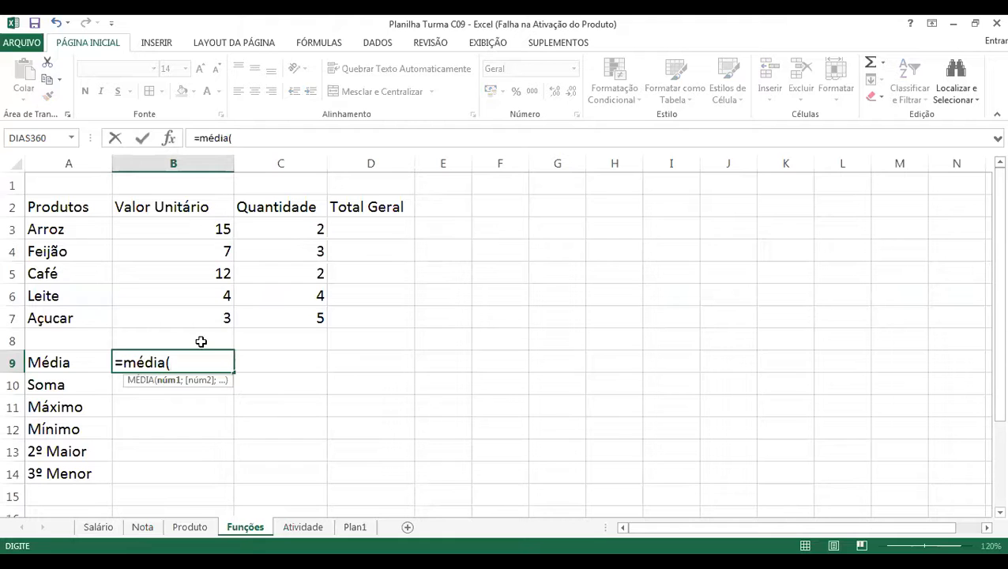
{"action": "left_click_drag", "start_coordinate": [201, 229], "coordinate": [201, 318]}
{"action": "key", "text": "Return"}
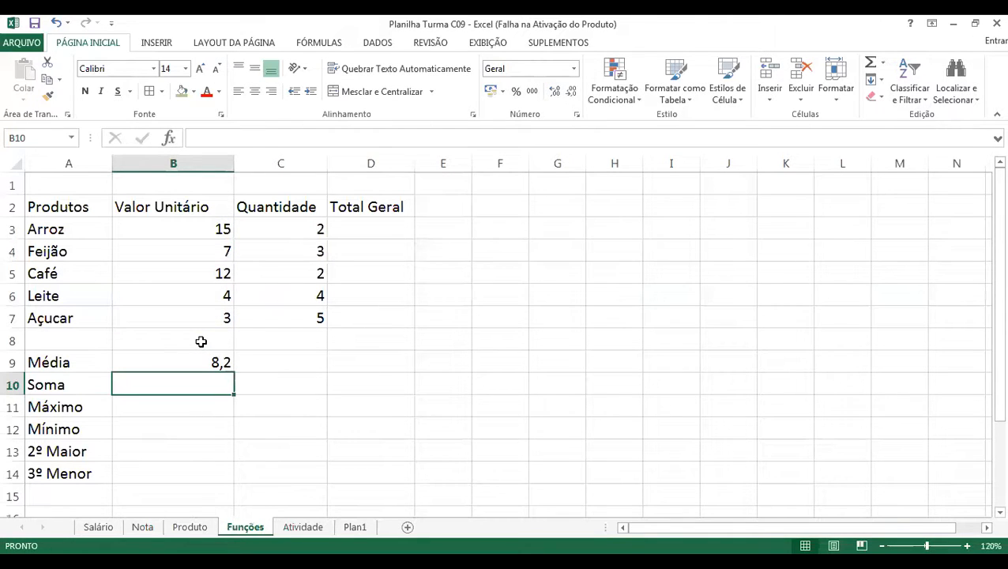
- Sum the unit values in B10 with the SOMA function over the range B3:B8
{"action": "type", "text": "="}
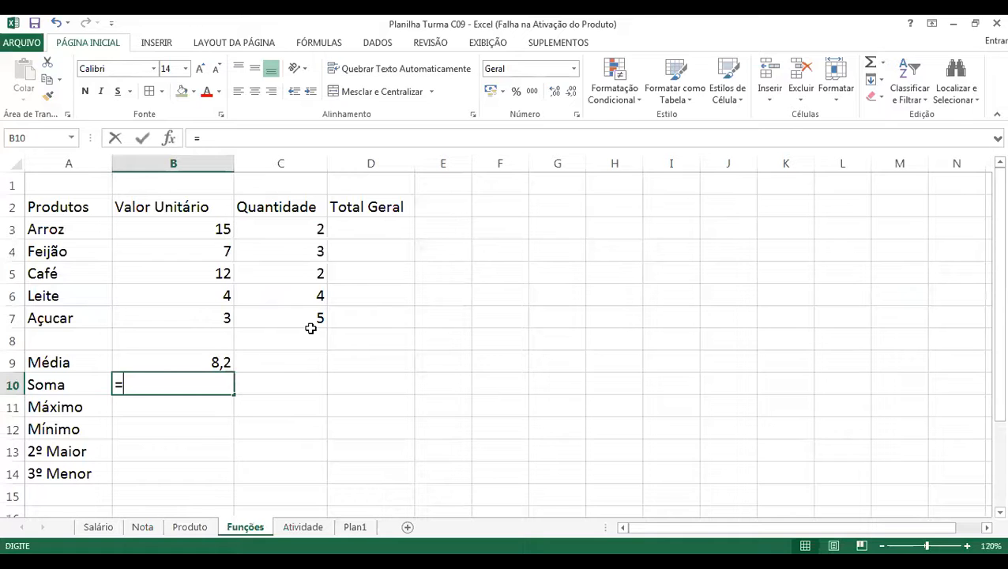
{"action": "type", "text": "soma("}
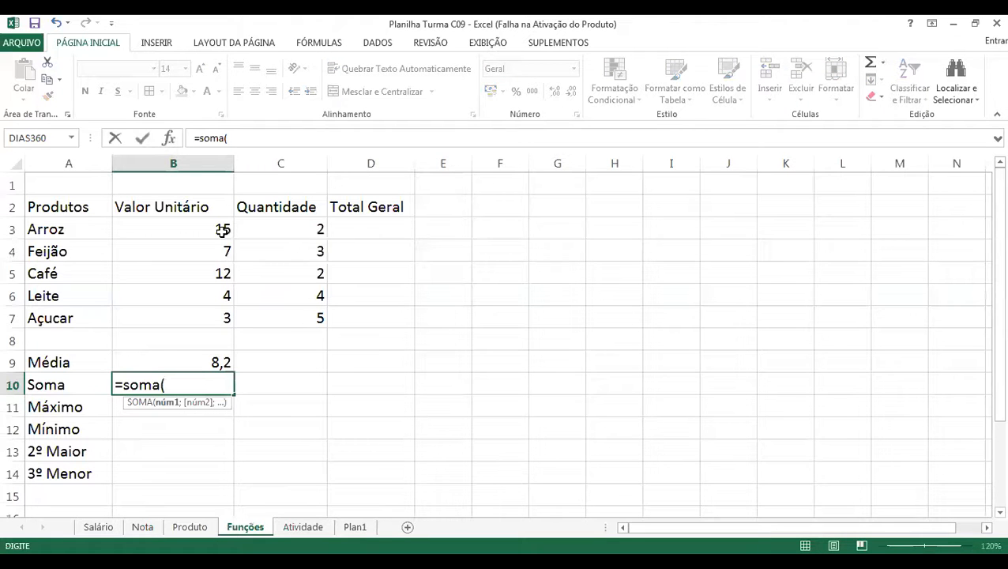
{"action": "left_click_drag", "start_coordinate": [213, 230], "coordinate": [237, 353]}
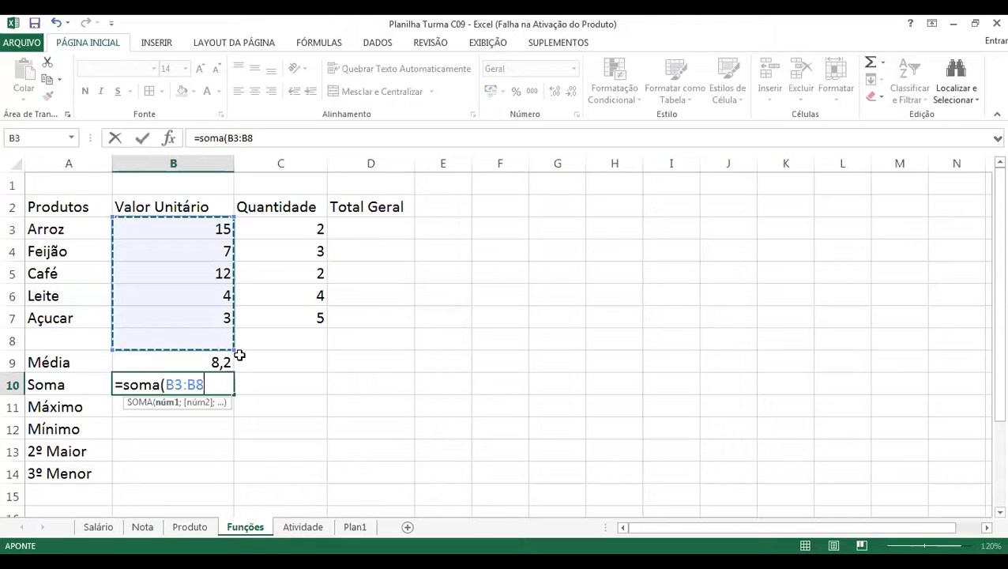
{"action": "key", "text": "Return"}
- Find the second-largest unit value in B13 with the MAIOR function over the range B3:B7 and k set to 2
{"action": "left_click", "coordinate": [167, 451]}
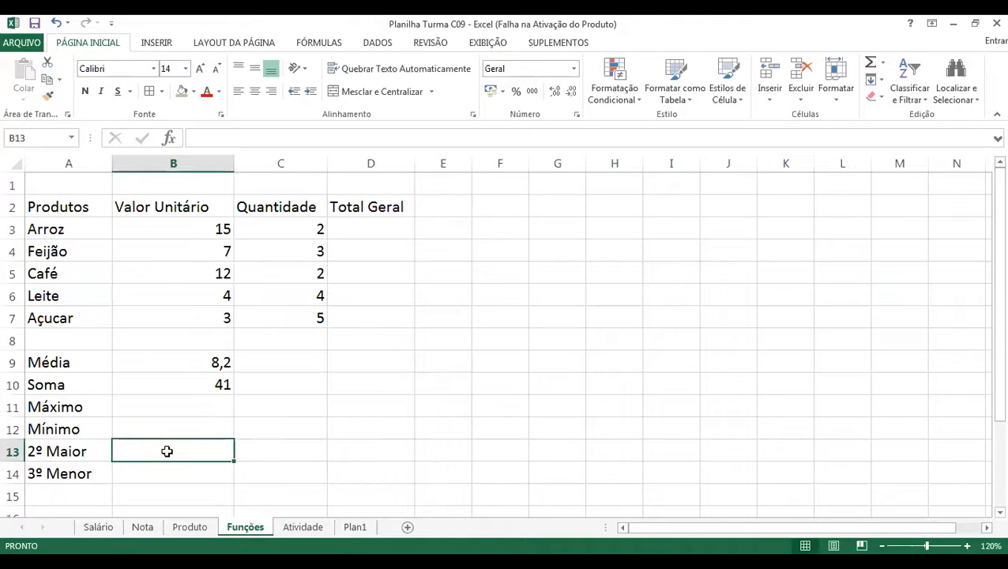
{"action": "type", "text": "="}
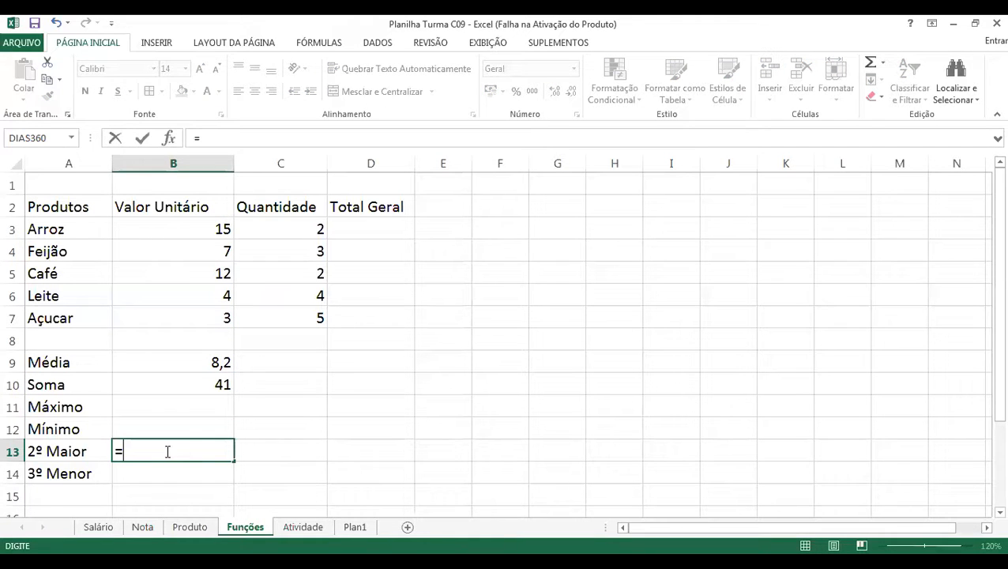
{"action": "type", "text": "maior"}
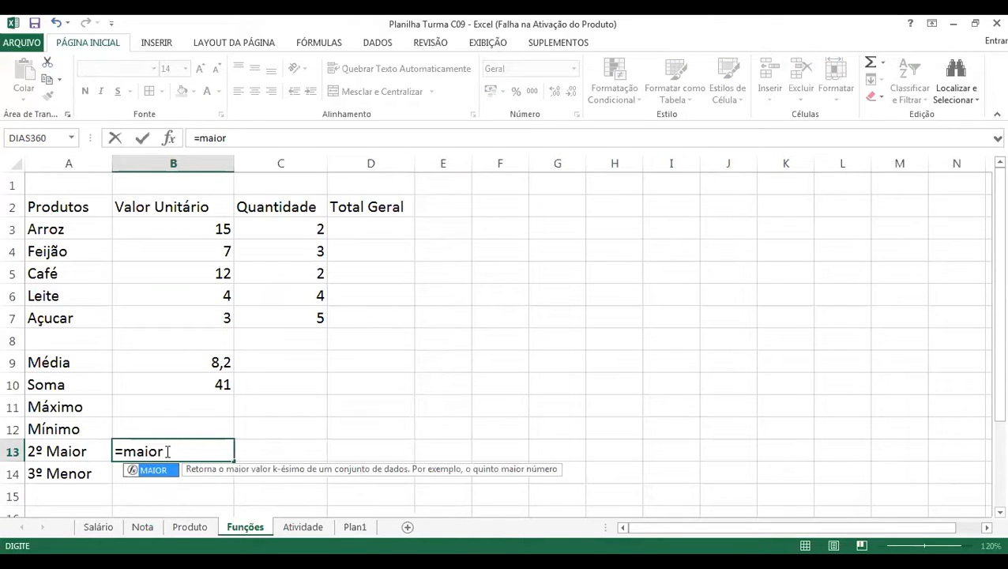
{"action": "type", "text": "("}
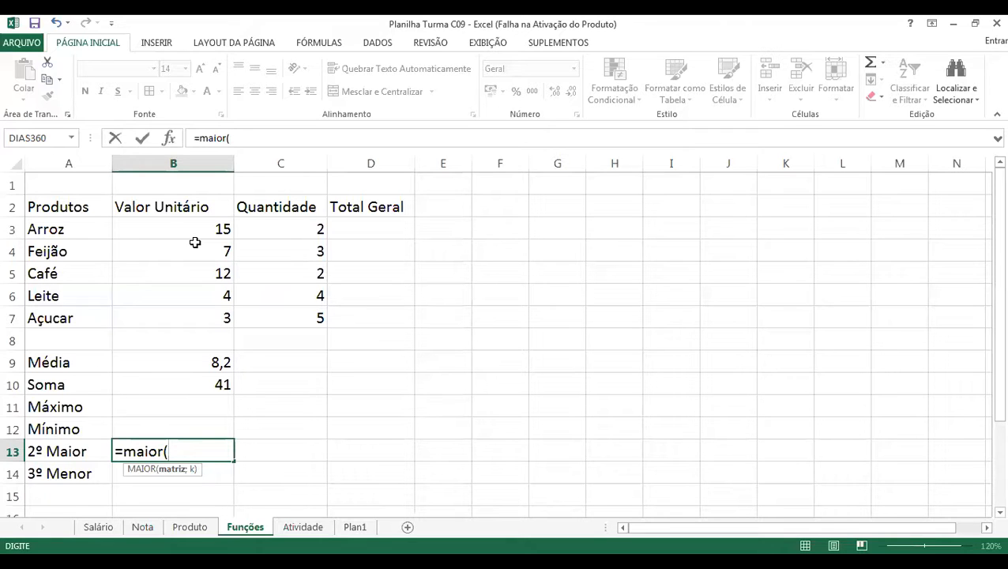
{"action": "left_click_drag", "start_coordinate": [194, 242], "coordinate": [210, 318]}
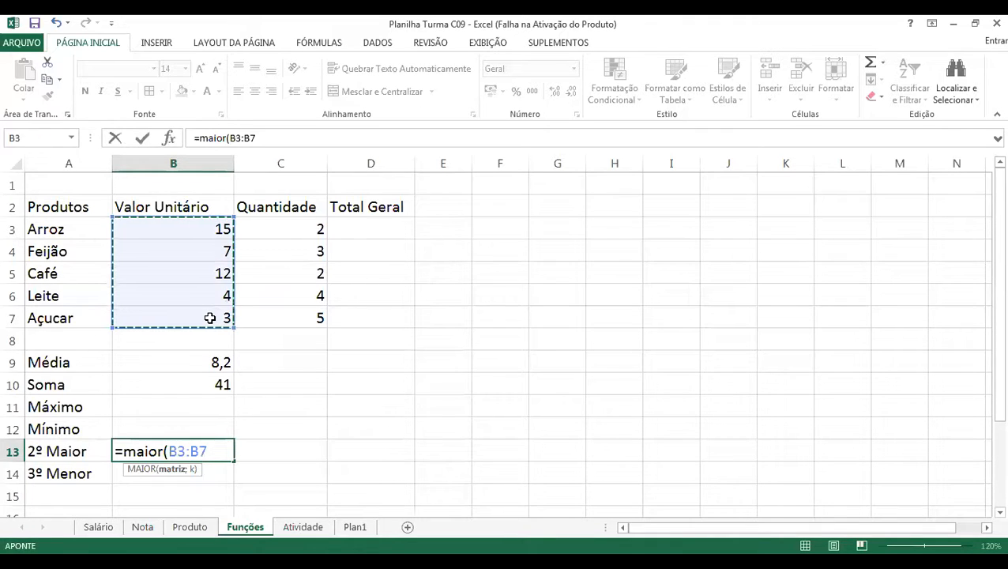
{"action": "type", "text": ";"}
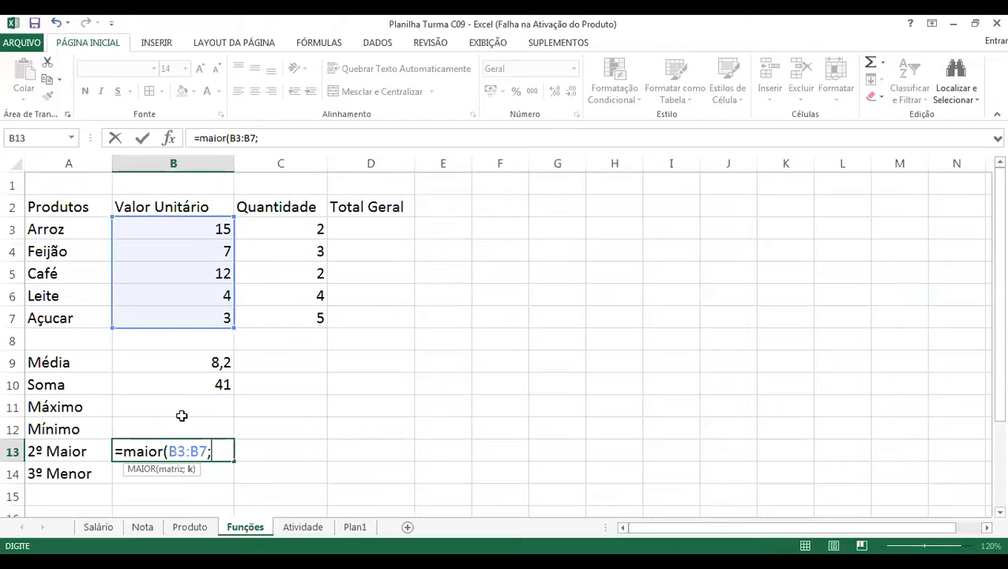
{"action": "type", "text": "2"}
{"action": "double_click", "coordinate": [217, 451]}
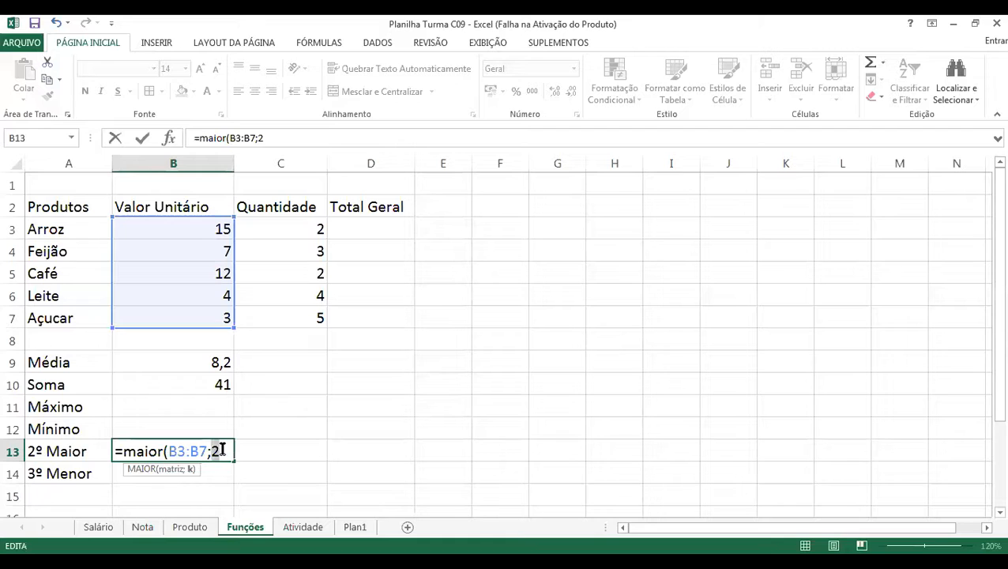
{"action": "left_click", "coordinate": [228, 450]}
{"action": "type", "text": "("}
{"action": "key", "text": "BackSpace"}
{"action": "type", "text": ")"}
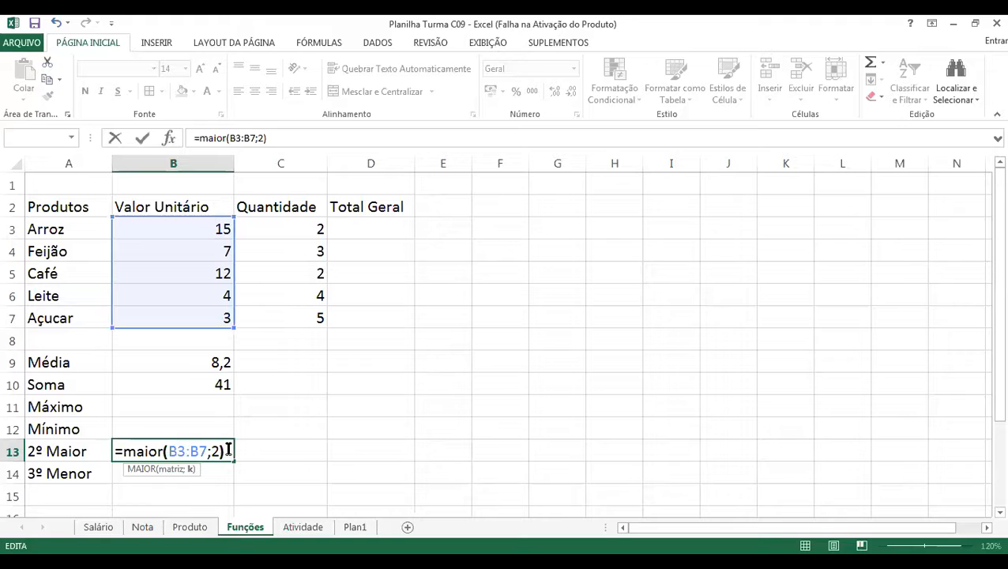
{"action": "key", "text": "Return"}
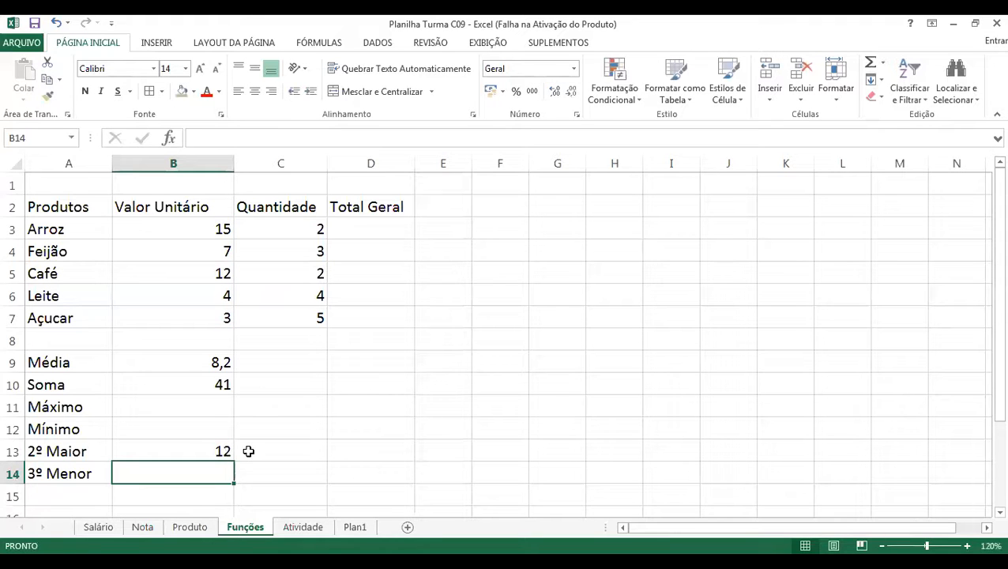
- Compare the 2º Maior result in B13 with the unit values and examine the k argument of its MAIOR formula
{"action": "left_click", "coordinate": [229, 450]}
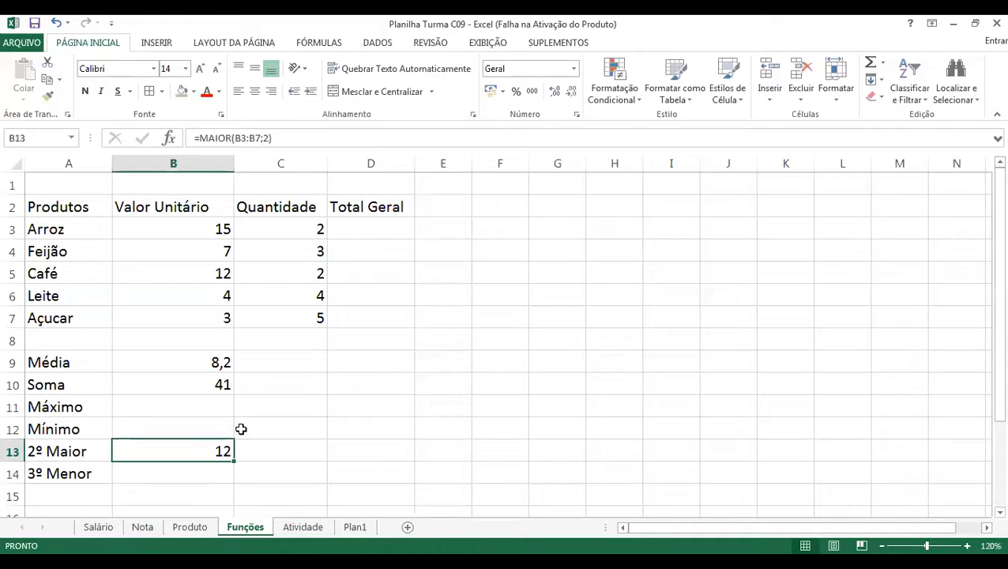
{"action": "left_click", "coordinate": [219, 230]}
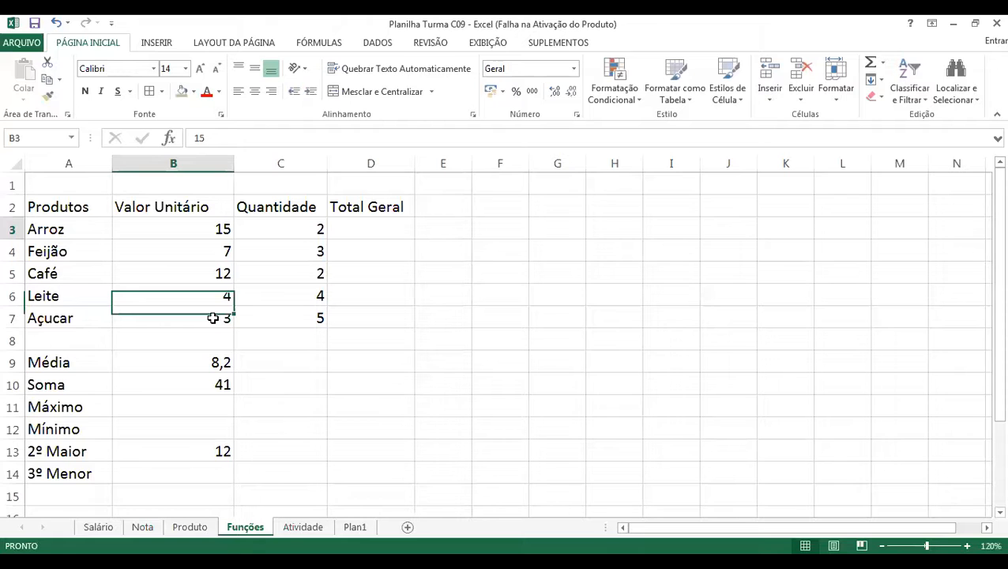
{"action": "mouse_move", "coordinate": [219, 229]}
{"action": "left_mouse_down"}
{"action": "mouse_move", "coordinate": [213, 318]}
{"action": "mouse_move", "coordinate": [213, 229]}
{"action": "left_mouse_up"}
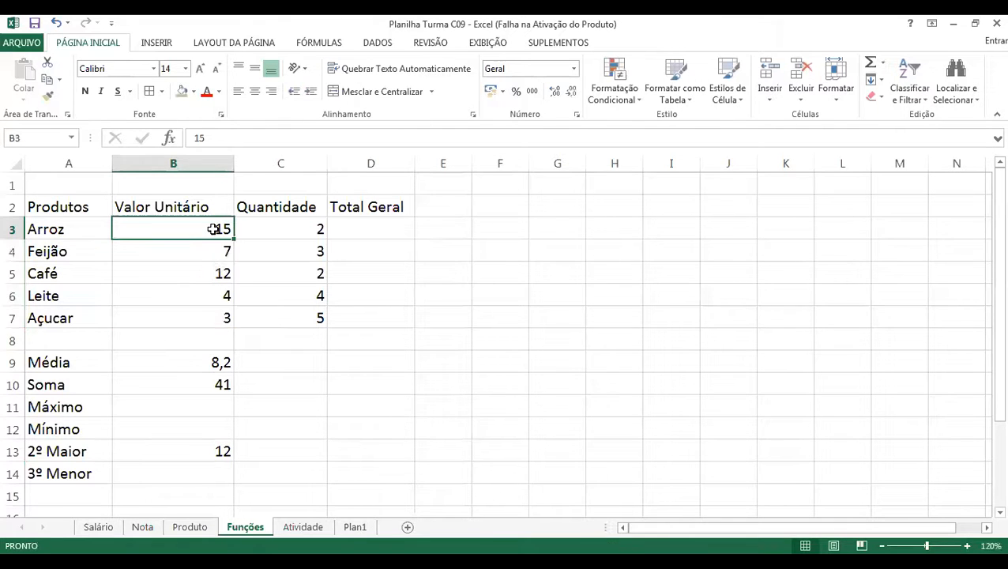
{"action": "left_click", "coordinate": [226, 273]}
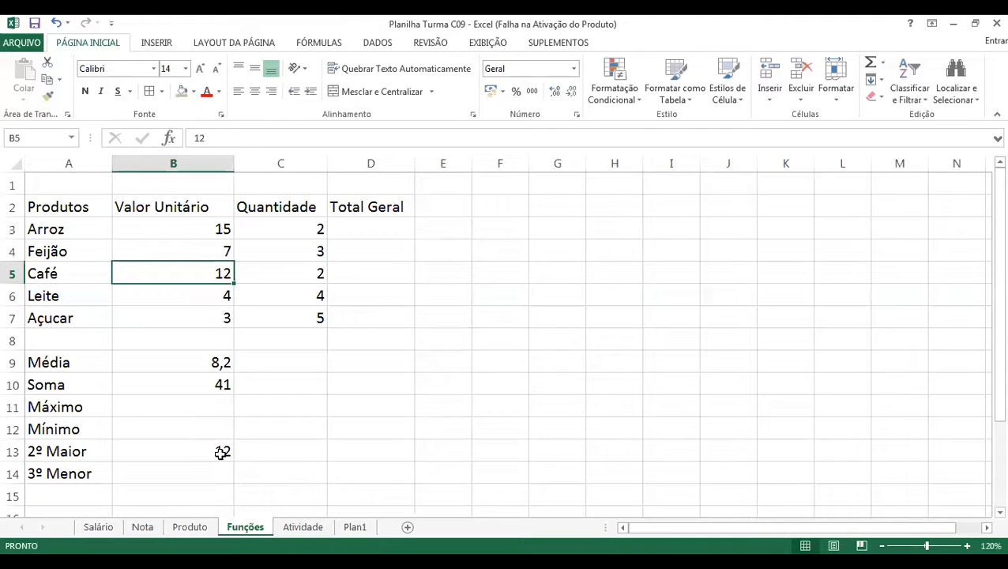
{"action": "left_click", "coordinate": [222, 451]}
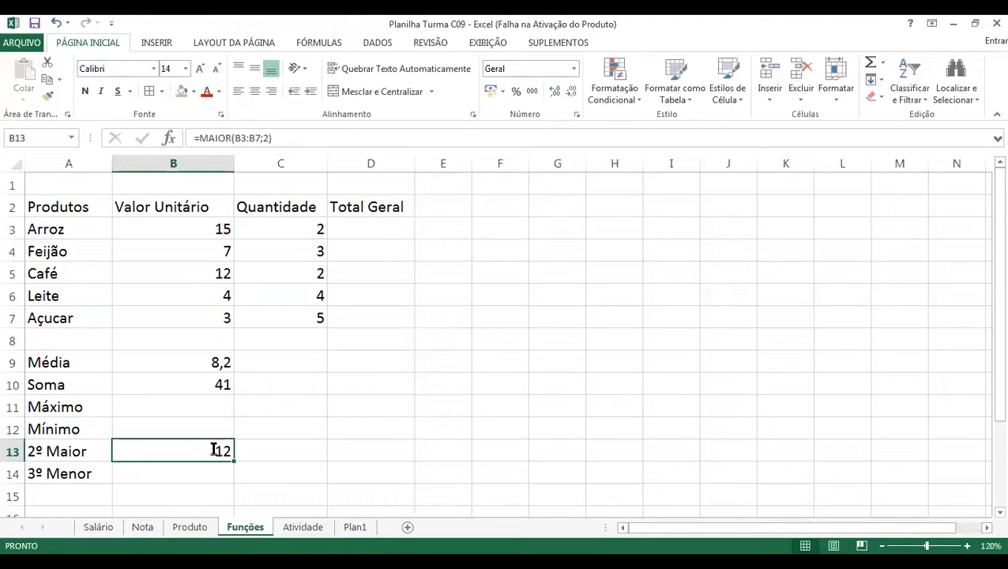
{"action": "double_click", "coordinate": [214, 449]}
{"action": "left_click_drag", "start_coordinate": [216, 453], "coordinate": [228, 454]}
{"action": "left_click", "coordinate": [215, 451]}
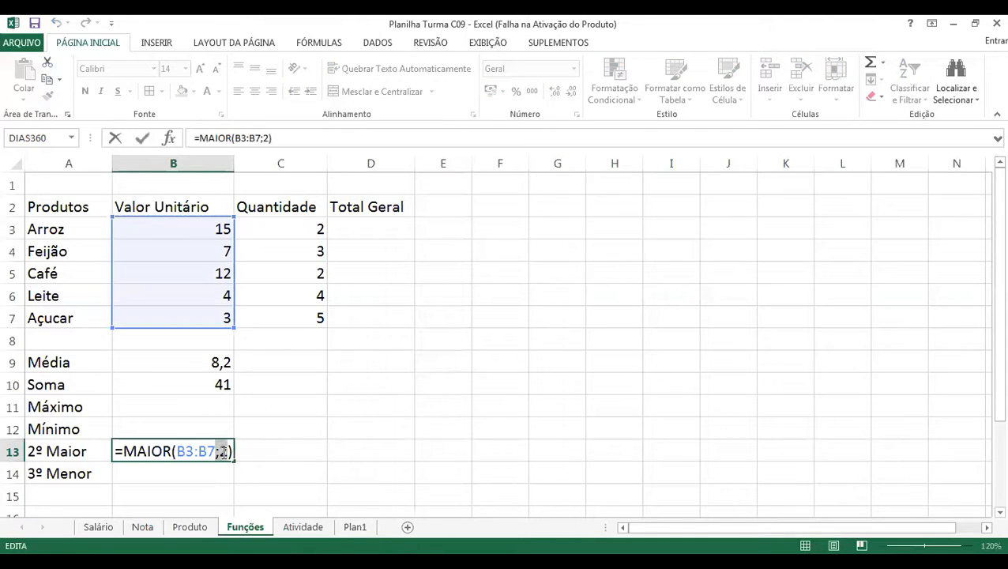
{"action": "key", "text": "Escape"}
{"action": "left_click", "coordinate": [79, 451]}
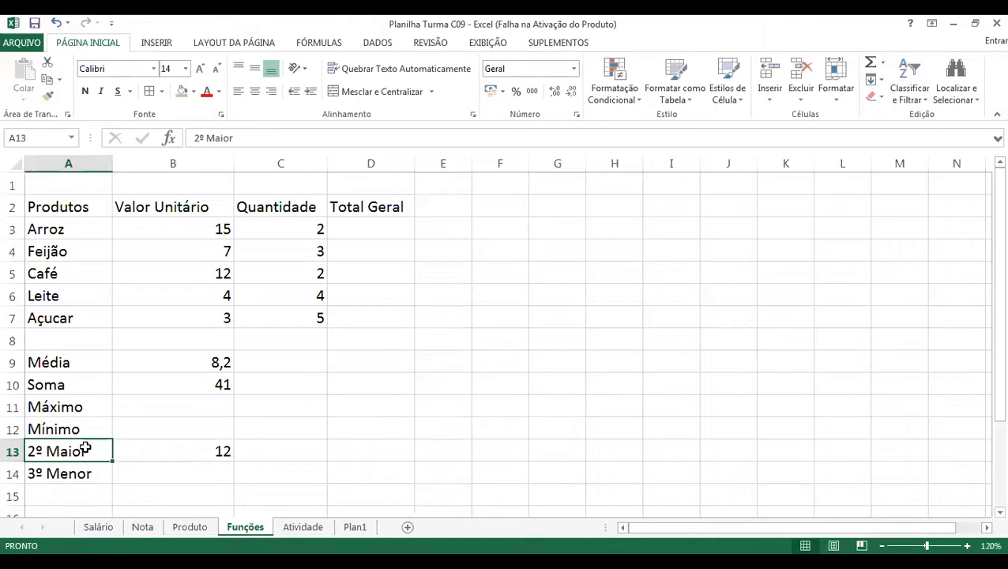
- Find the highest unit value in B11 with the MAXIMO function over the range B3:B7
{"action": "left_click", "coordinate": [167, 399]}
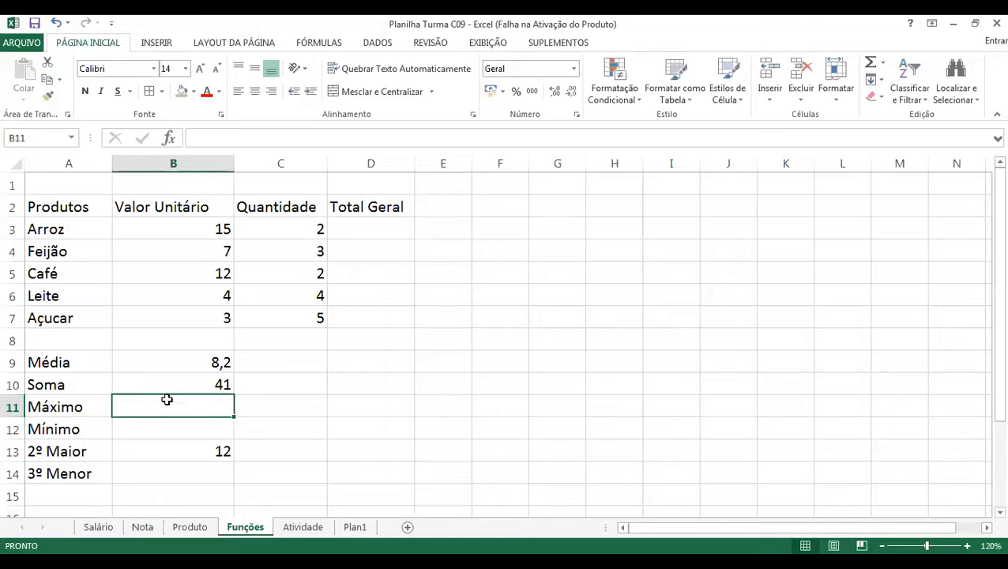
{"action": "type", "text": "-"}
{"action": "key", "text": "BackSpace"}
{"action": "type", "text": "="}
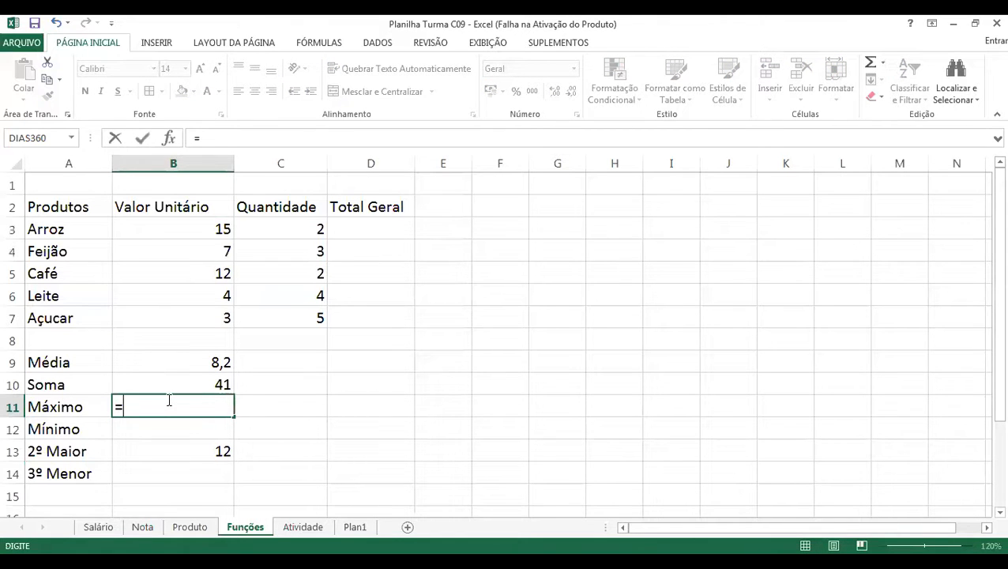
{"action": "type", "text": "maximo("}
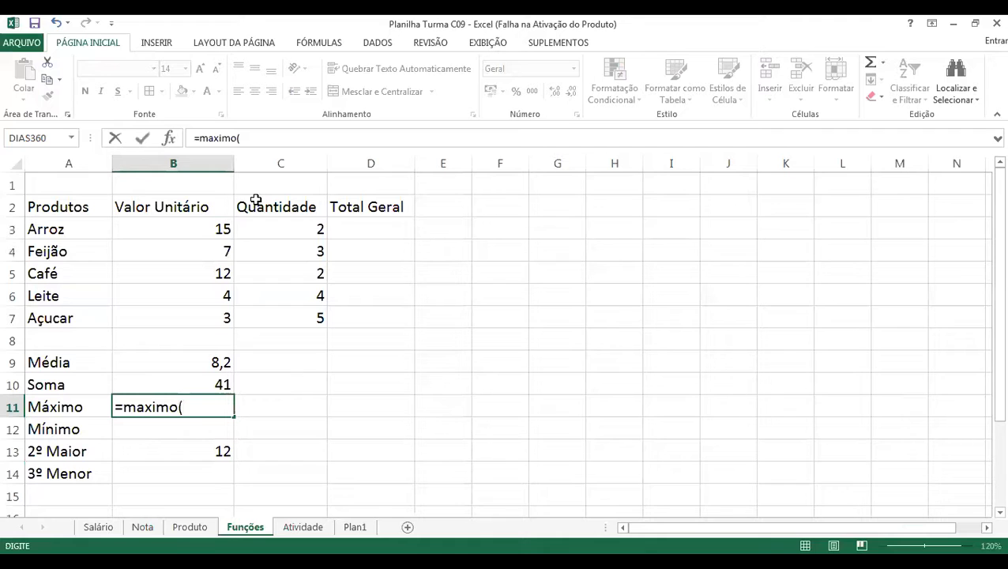
{"action": "left_click", "coordinate": [197, 230]}
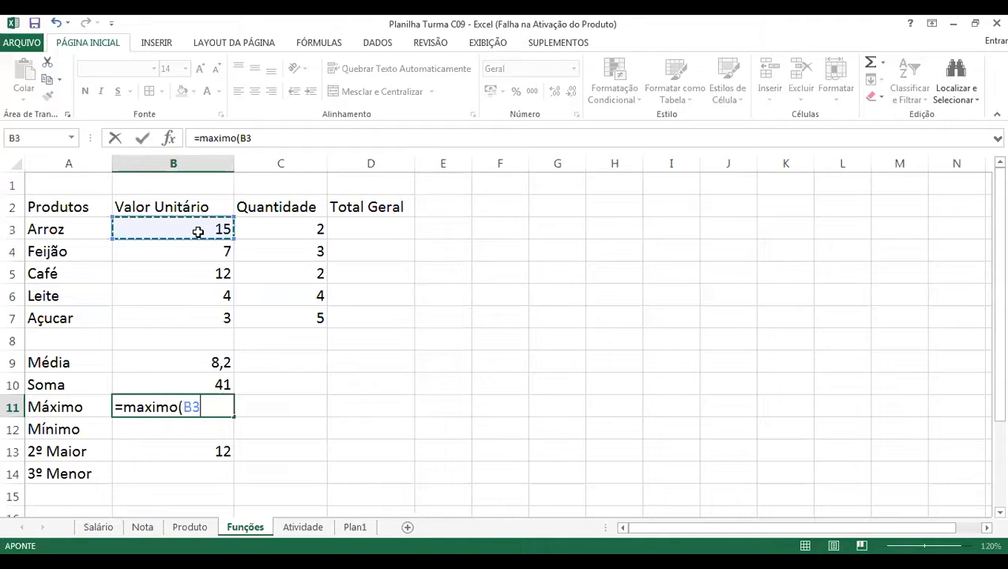
{"action": "left_click", "coordinate": [218, 313], "text": "shift"}
{"action": "type", "text": ")"}
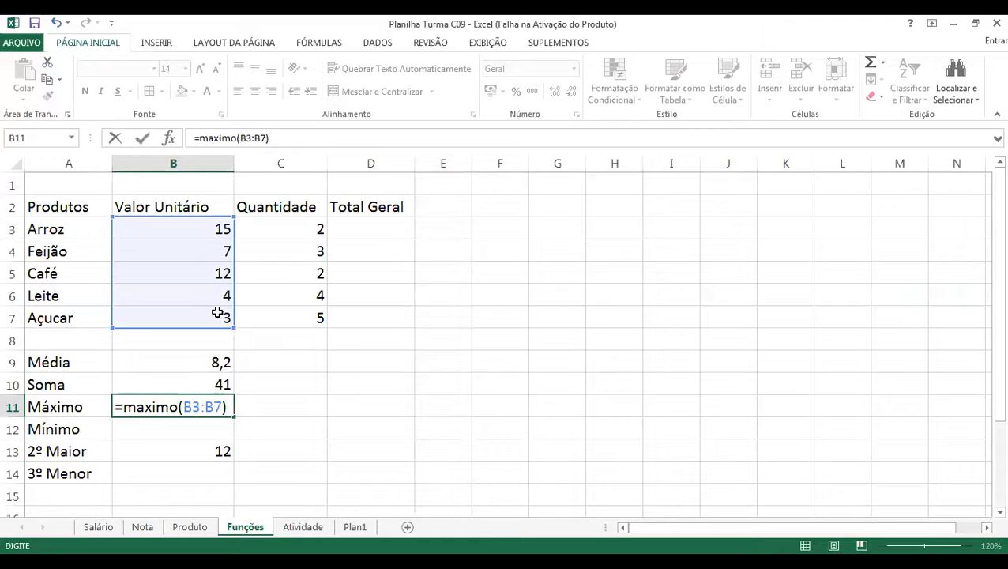
{"action": "key", "text": "Return"}
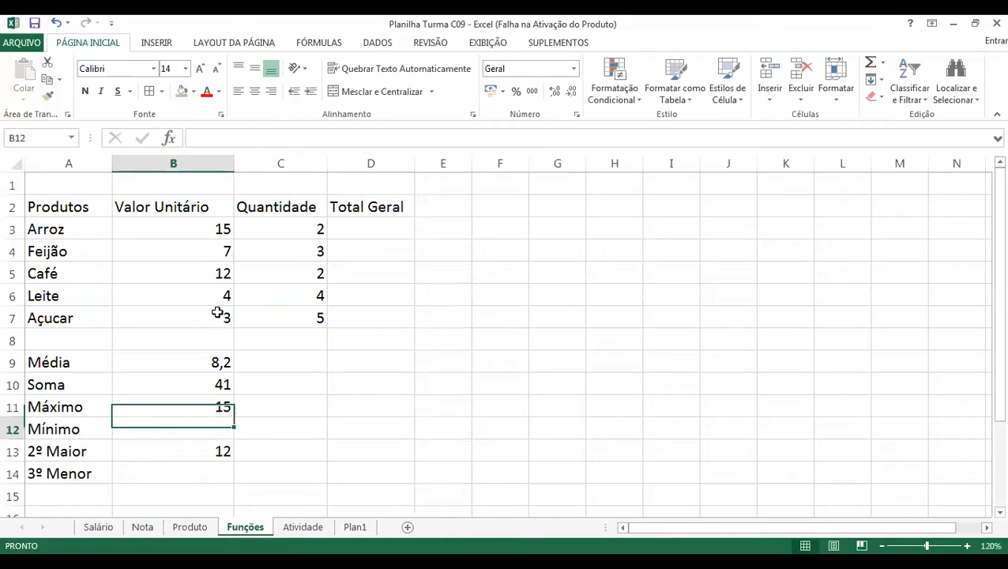
- Change the k argument of the MAIOR formula in B13 to 3
{"action": "key", "text": "Down"}
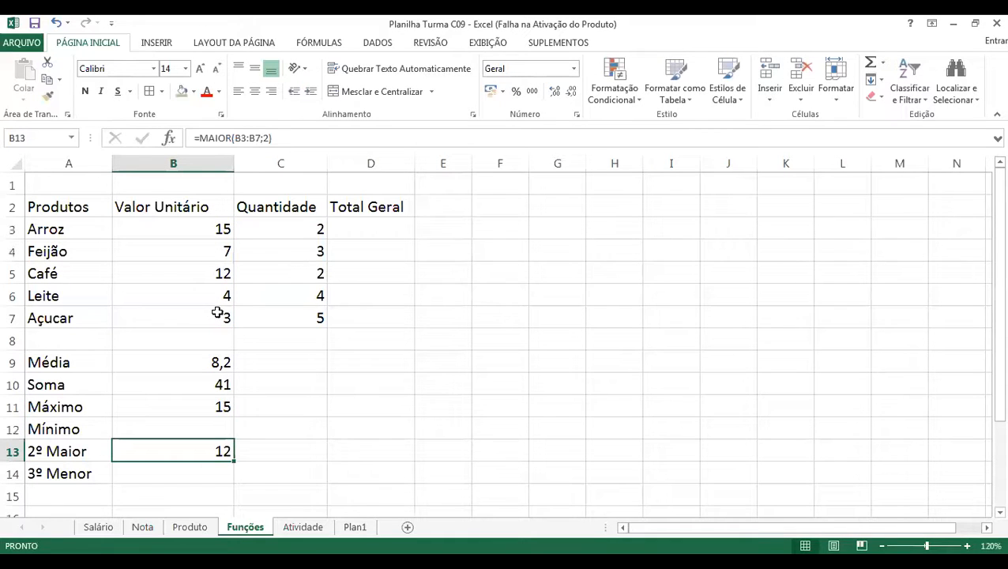
{"action": "key", "text": "F2"}
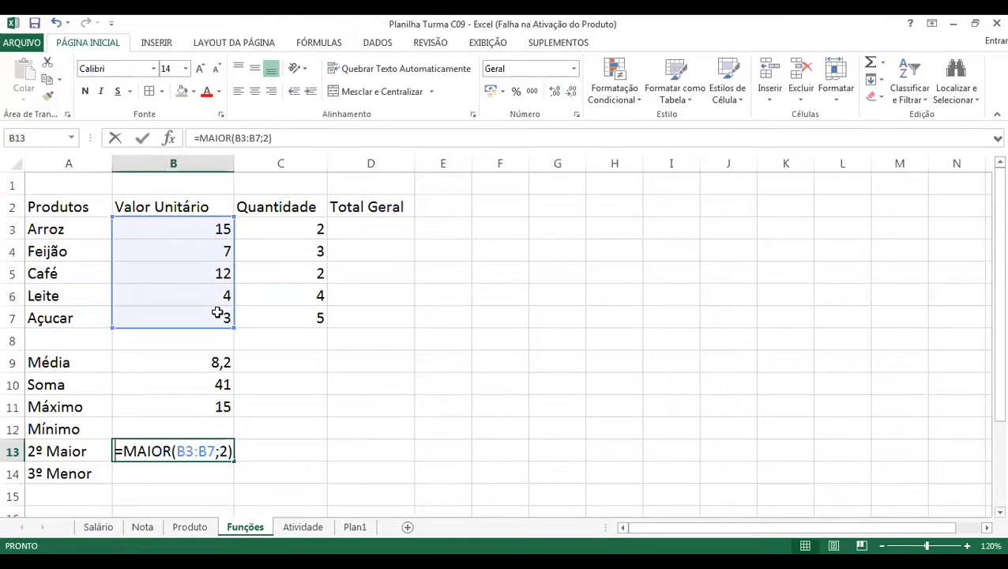
{"action": "key", "text": "Left"}
{"action": "key", "text": "BackSpace"}
{"action": "type", "text": "3"}
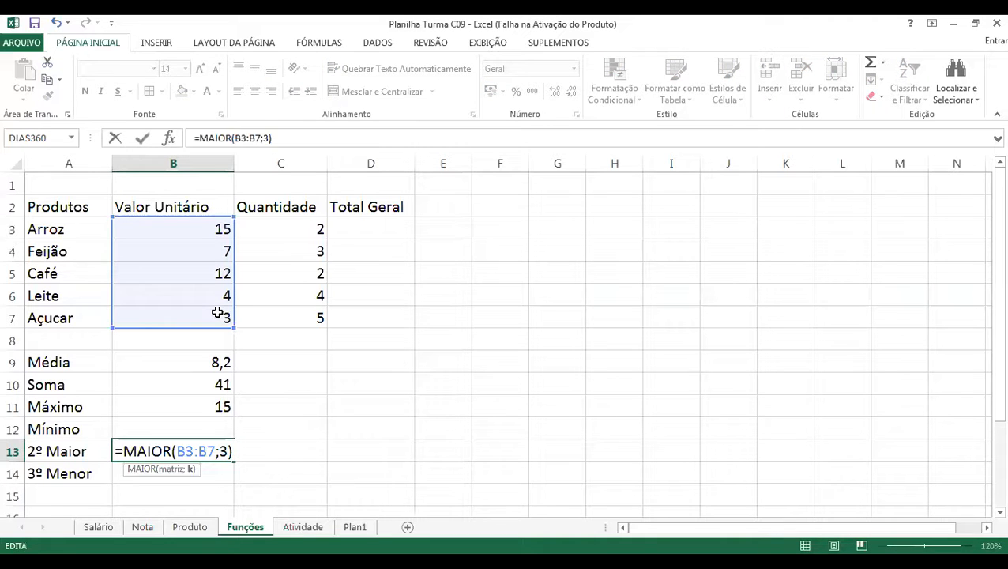
{"action": "key", "text": "Return"}
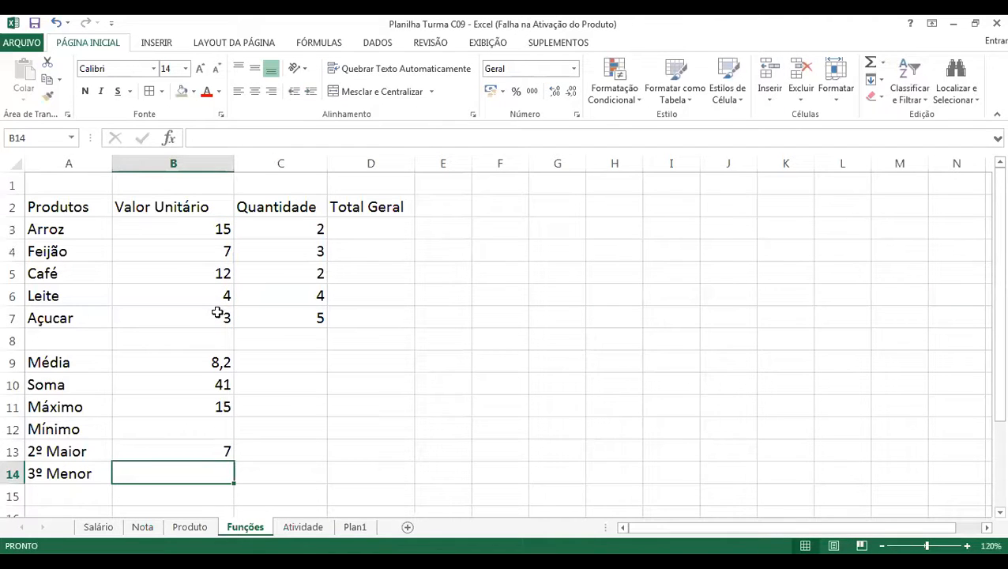
- Set the k argument of the MAIOR formula in B13 to 1 to return the largest unit value
{"action": "key", "text": "Up"}
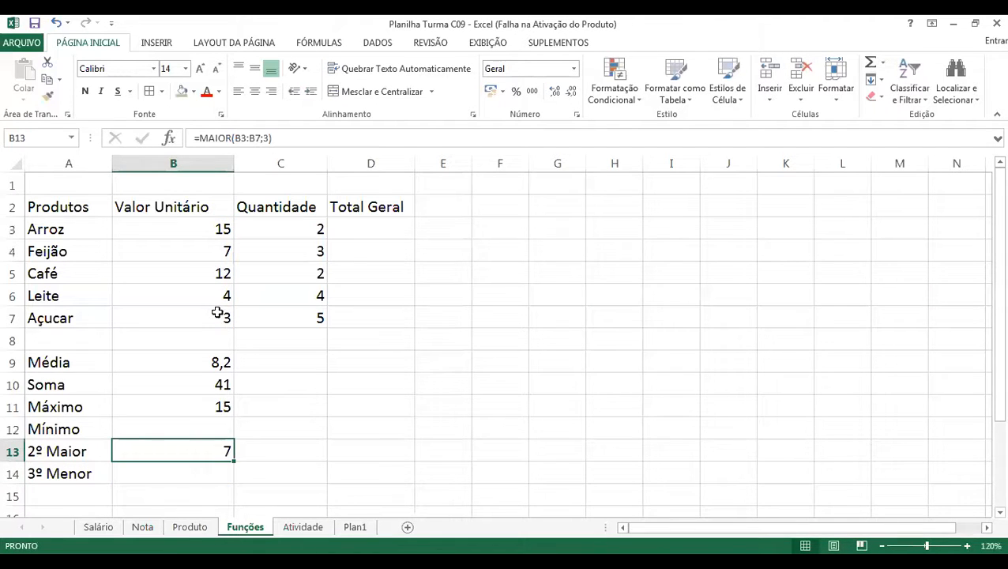
{"action": "key", "text": "F2"}
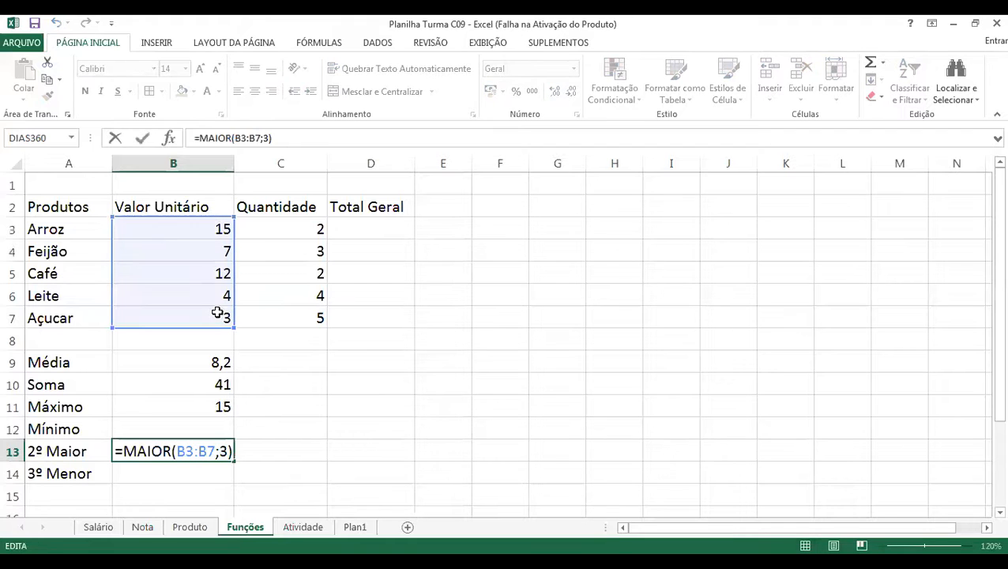
{"action": "key", "text": "Left"}
{"action": "key", "text": "BackSpace"}
{"action": "type", "text": "1"}
{"action": "key", "text": "Return"}
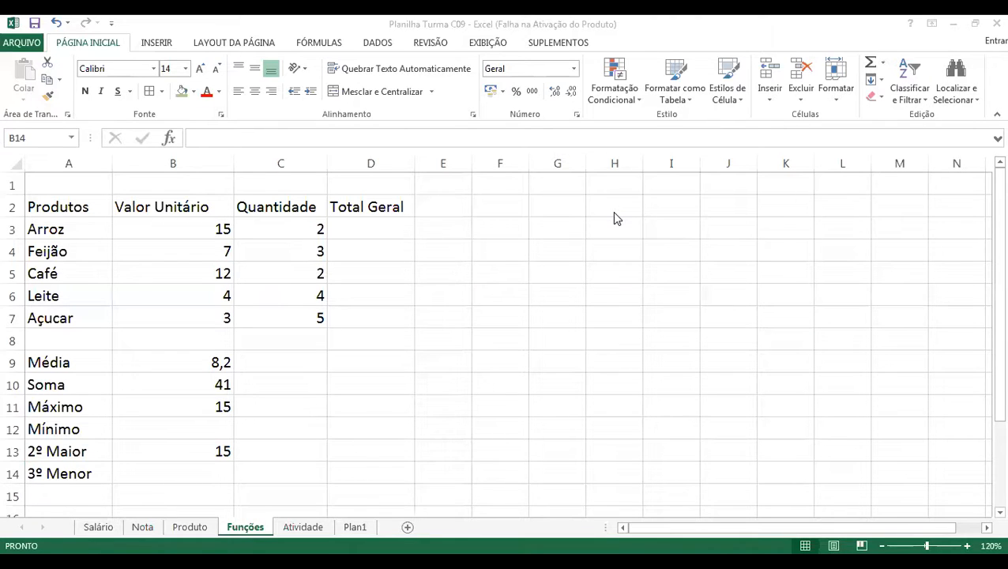
- Find the third-smallest unit value in B14 with the MENOR function over the range B3:B7 and k set to 3
{"action": "left_click", "coordinate": [224, 470]}
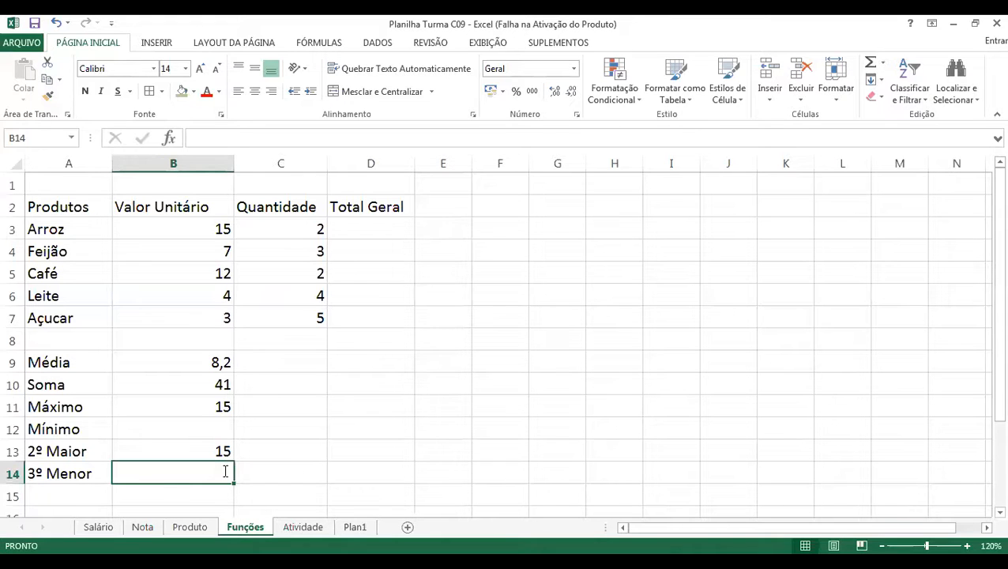
{"action": "type", "text": "=menor"}
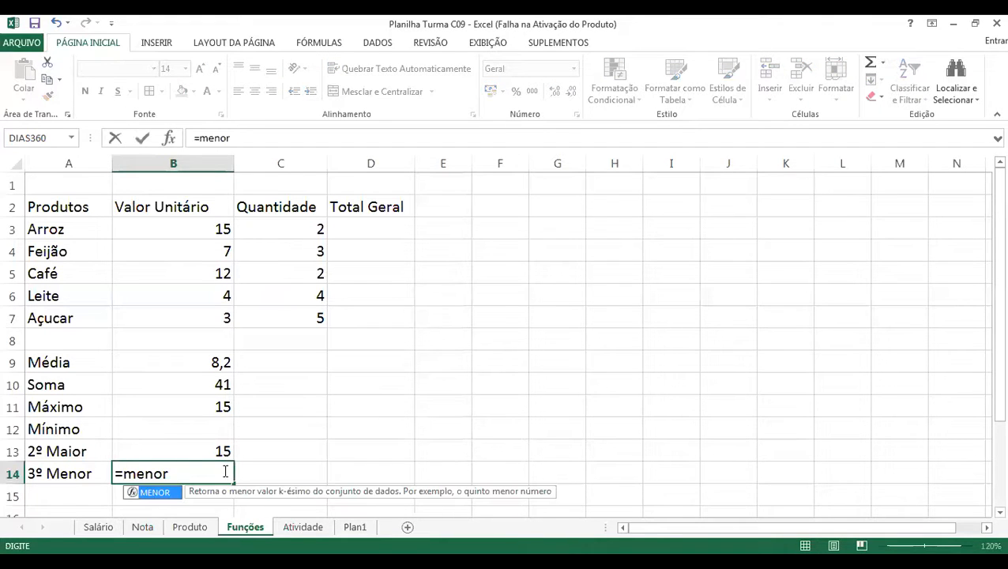
{"action": "type", "text": "("}
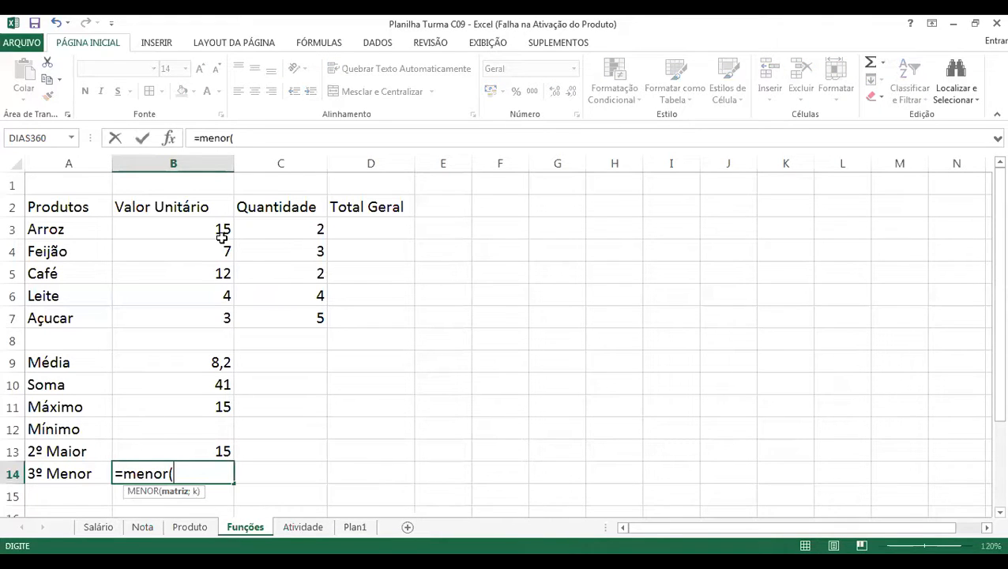
{"action": "left_click", "coordinate": [222, 236]}
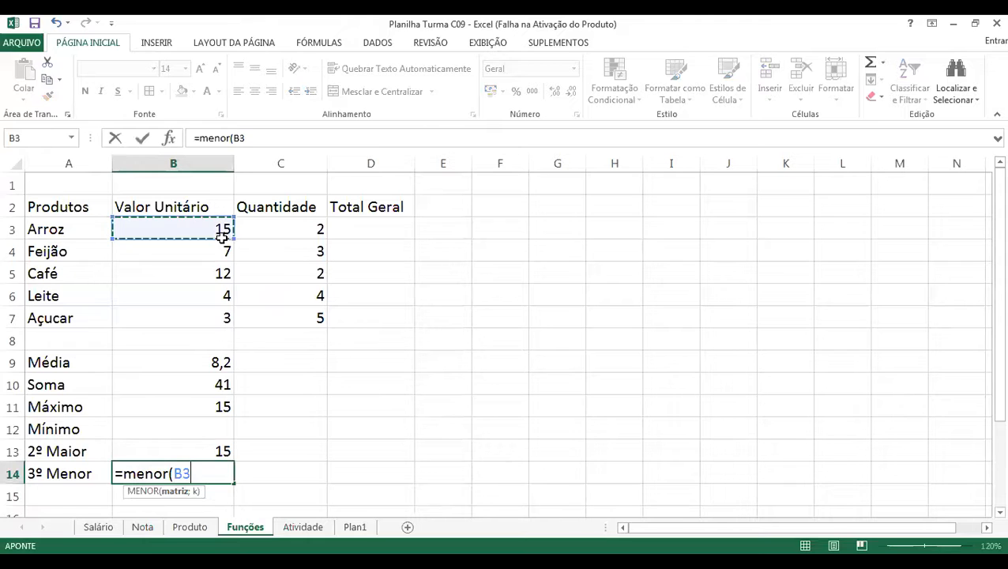
{"action": "left_click", "coordinate": [217, 322], "text": "shift"}
{"action": "type", "text": ";3)"}
{"action": "key", "text": "Return"}
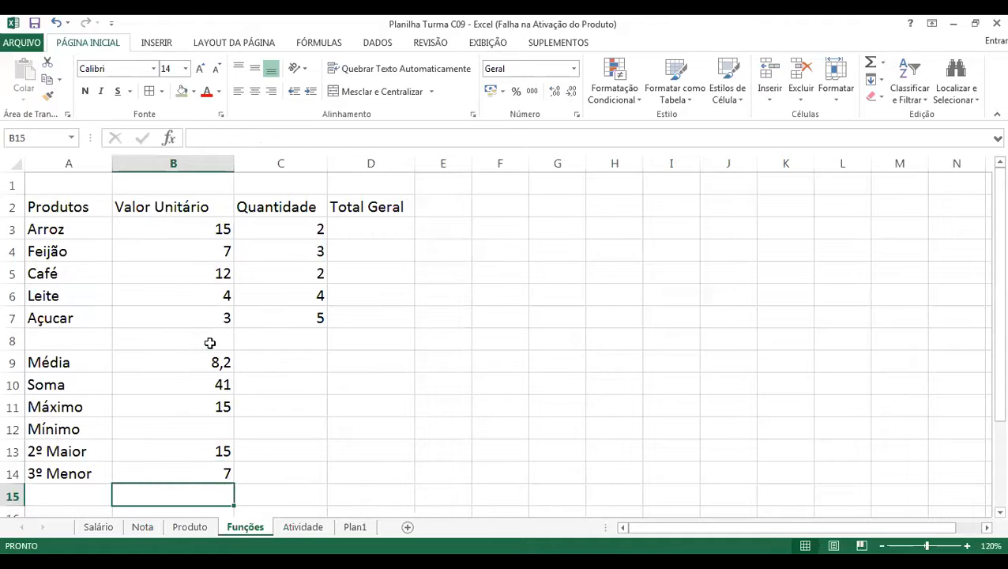
- Find the lowest unit value in B12 with the MINIMO function over the range B3:B7
{"action": "left_click", "coordinate": [161, 427]}
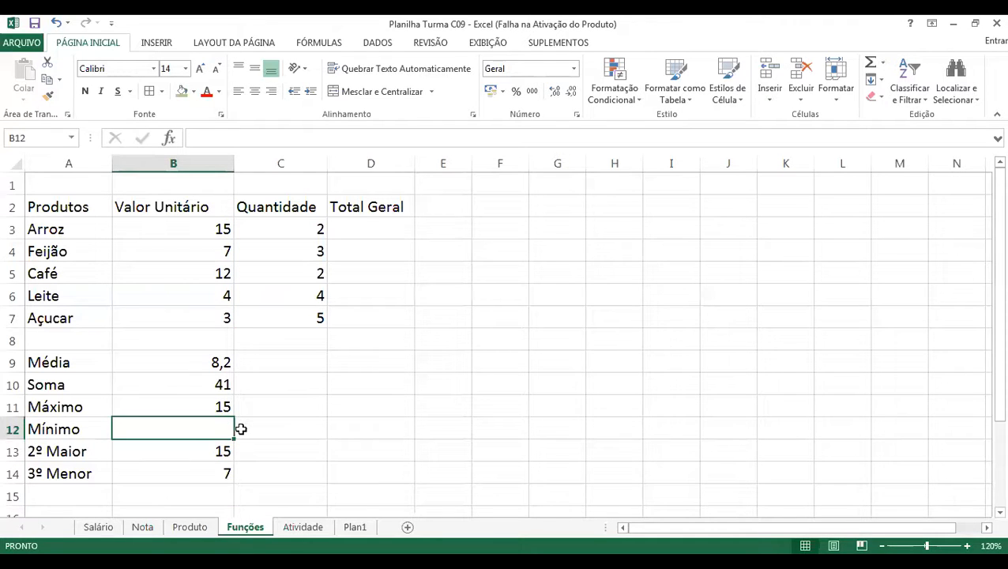
{"action": "type", "text": "="}
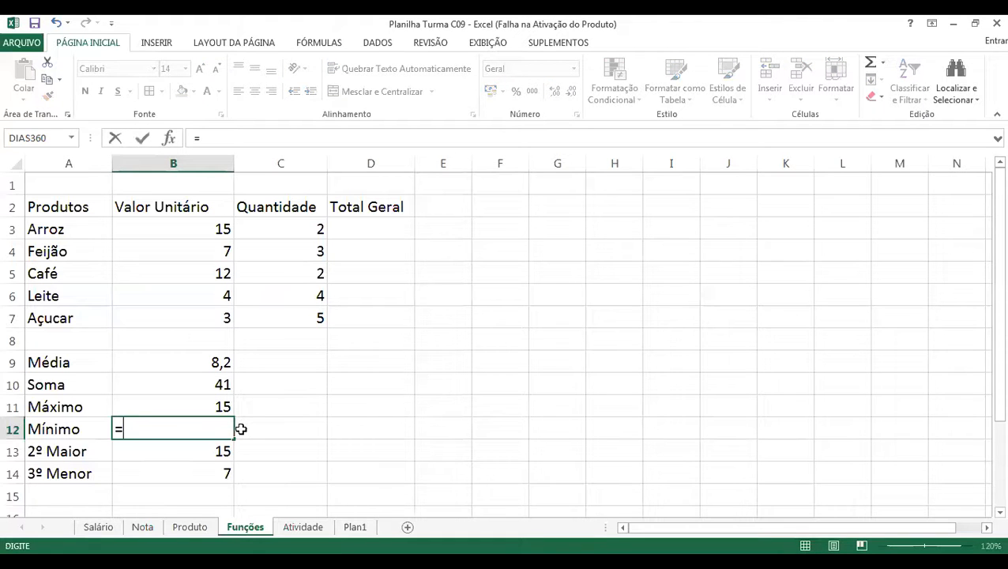
{"action": "type", "text": "minimo("}
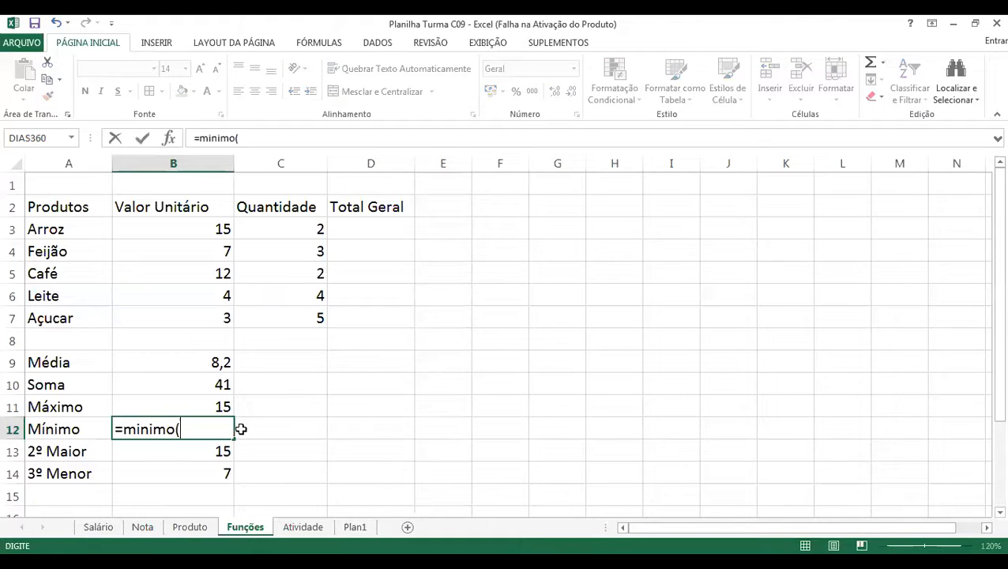
{"action": "left_click", "coordinate": [221, 236]}
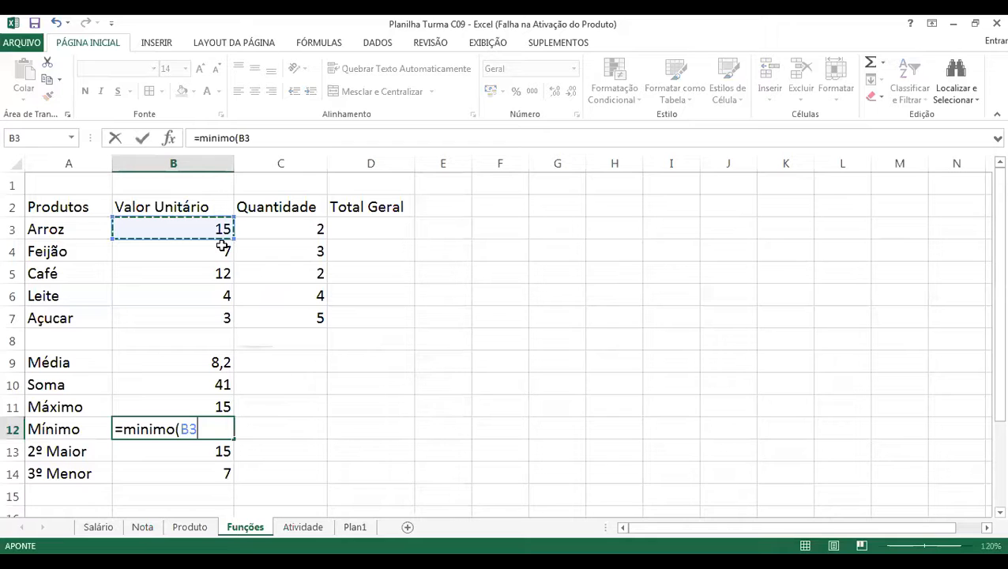
{"action": "left_click", "coordinate": [212, 343], "text": "shift"}
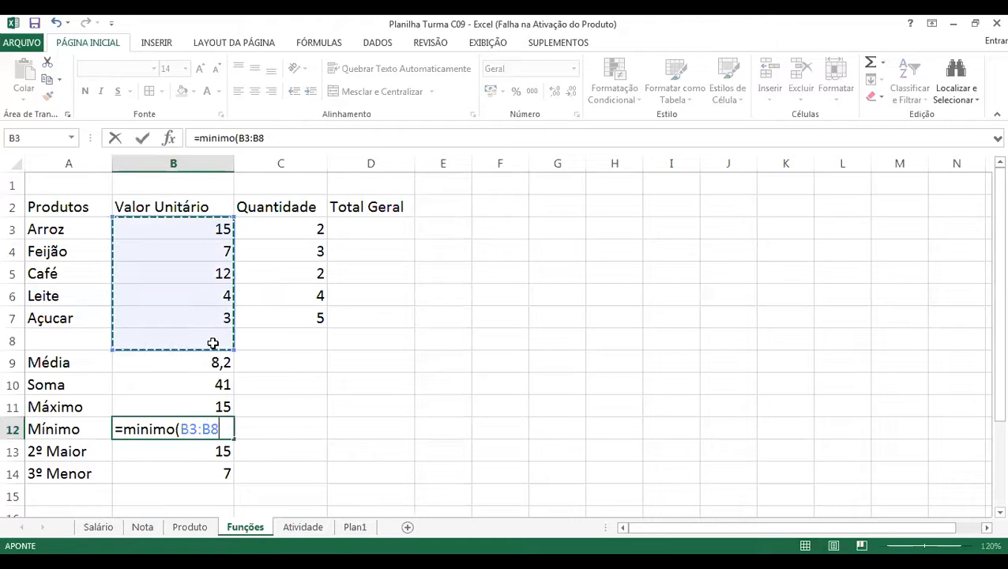
{"action": "key", "text": "shift+Up"}
{"action": "type", "text": ")"}
{"action": "key", "text": "Return"}
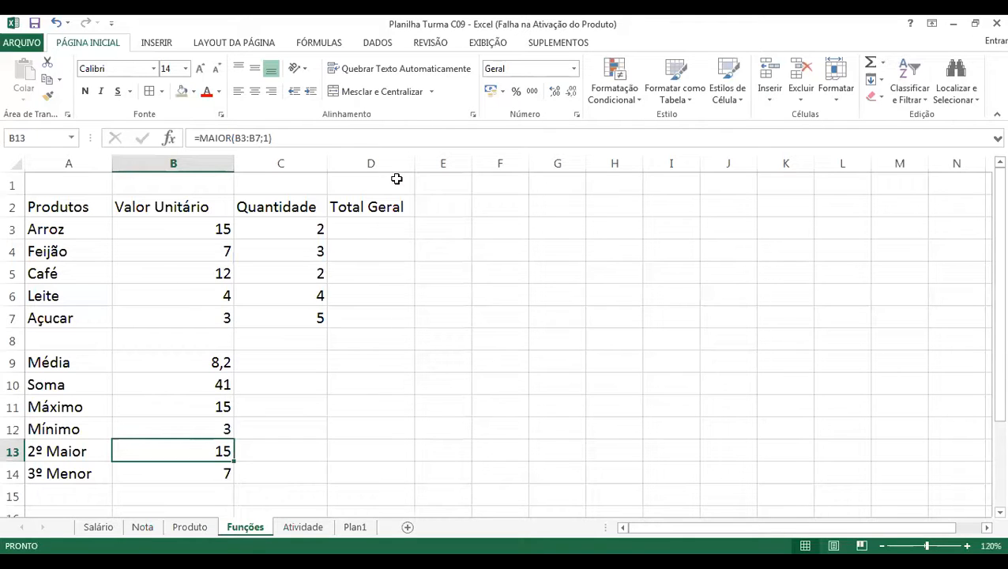
- Fill the Arroz total cell D3 with light gold and widen column D
{"action": "left_click", "coordinate": [375, 228]}
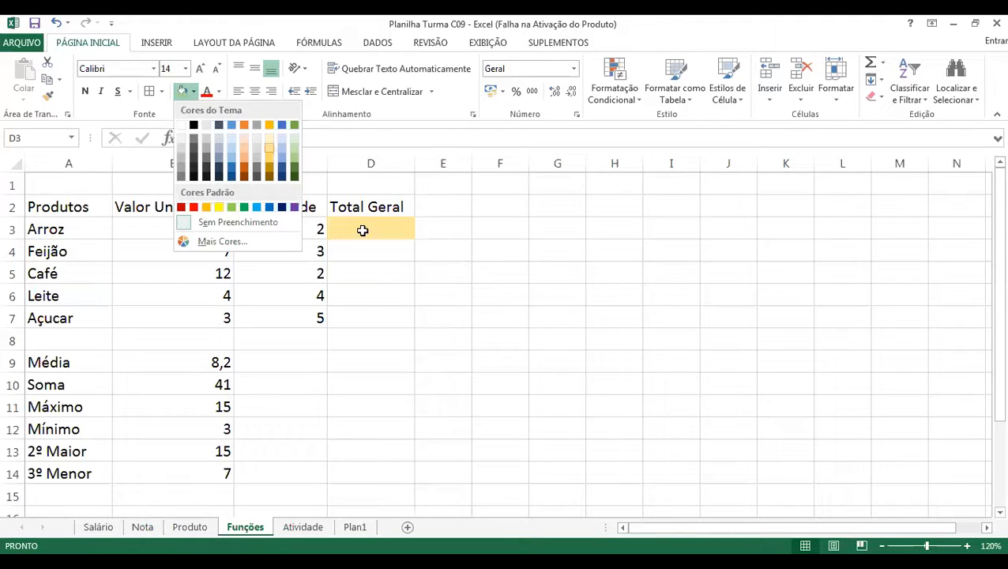
{"action": "left_click", "coordinate": [500, 229]}
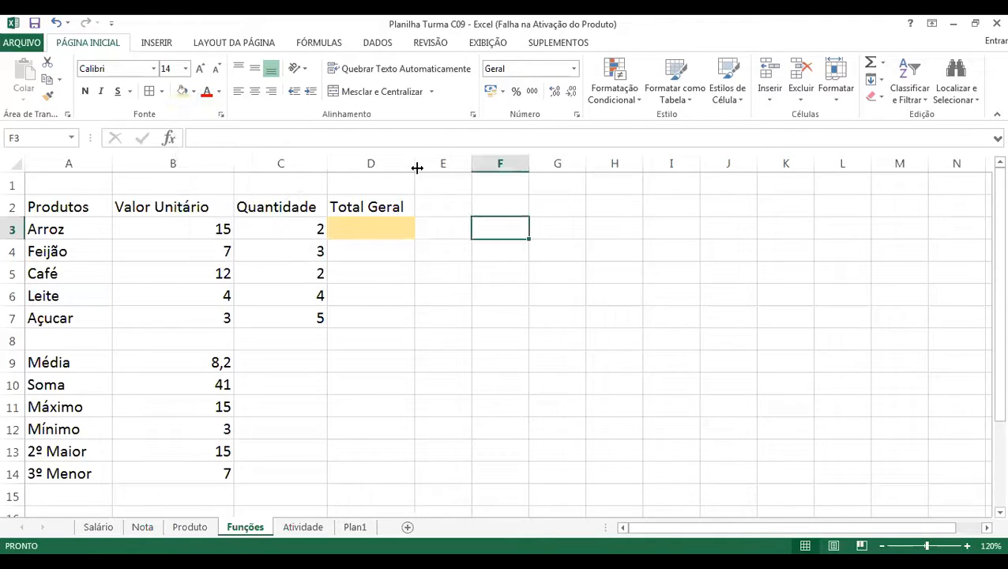
{"action": "left_click", "coordinate": [395, 209]}
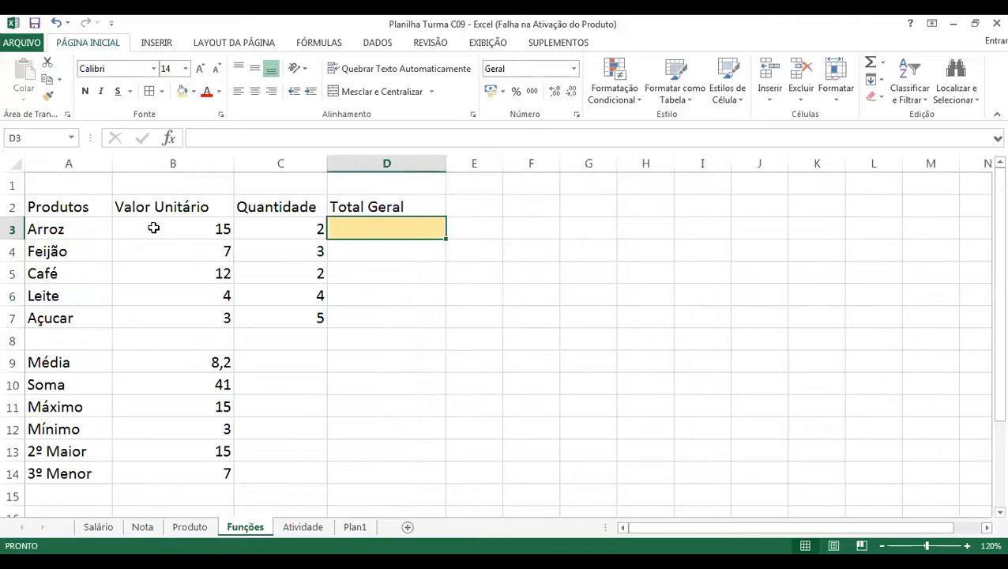
{"action": "left_click", "coordinate": [78, 229]}
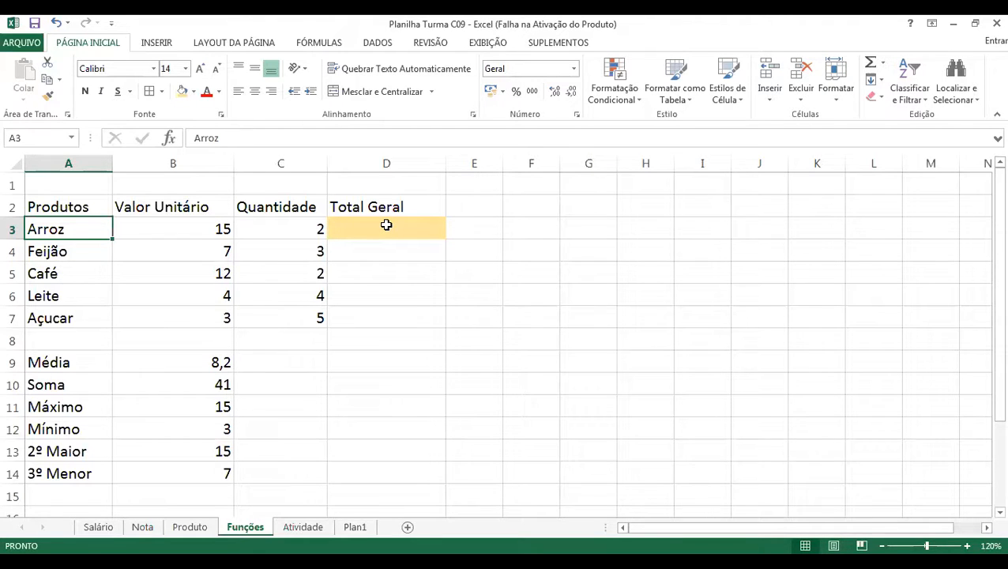
{"action": "type", "text": "="}
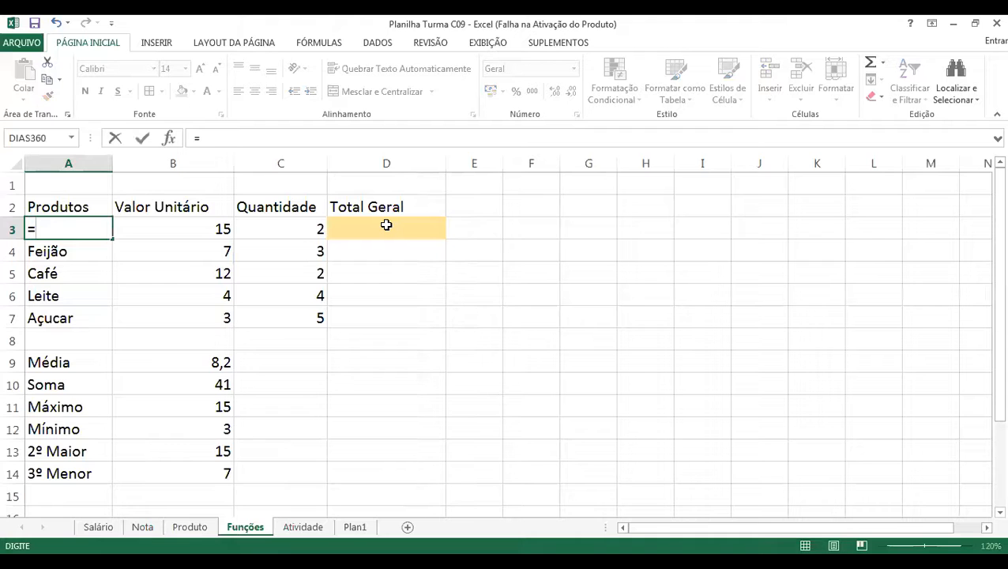
{"action": "key", "text": "Escape"}
- Calculate the Arroz total in D3 with the formula =b3*c3
{"action": "left_click", "coordinate": [389, 229]}
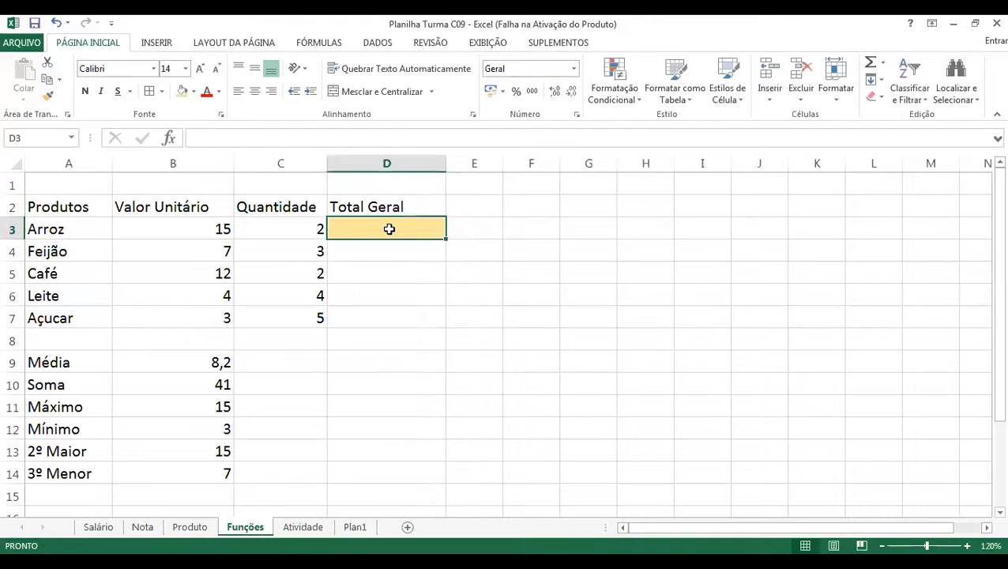
{"action": "type", "text": "="}
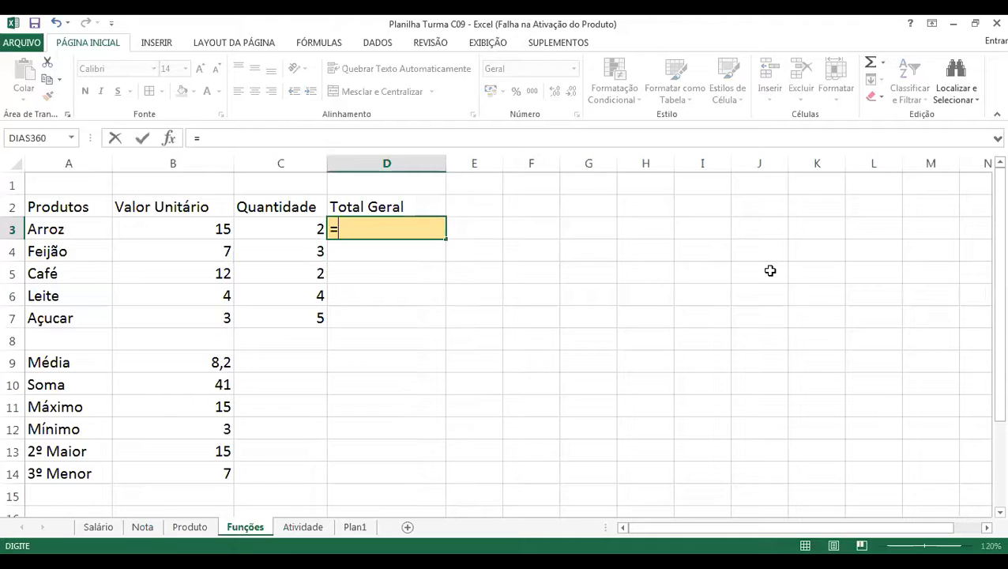
{"action": "type", "text": "b3"}
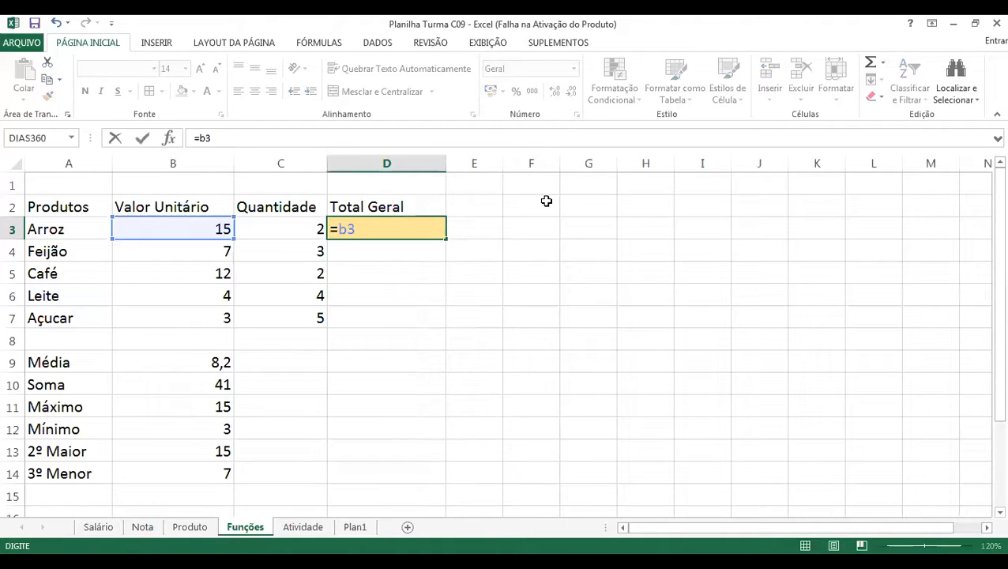
{"action": "type", "text": "*c"}
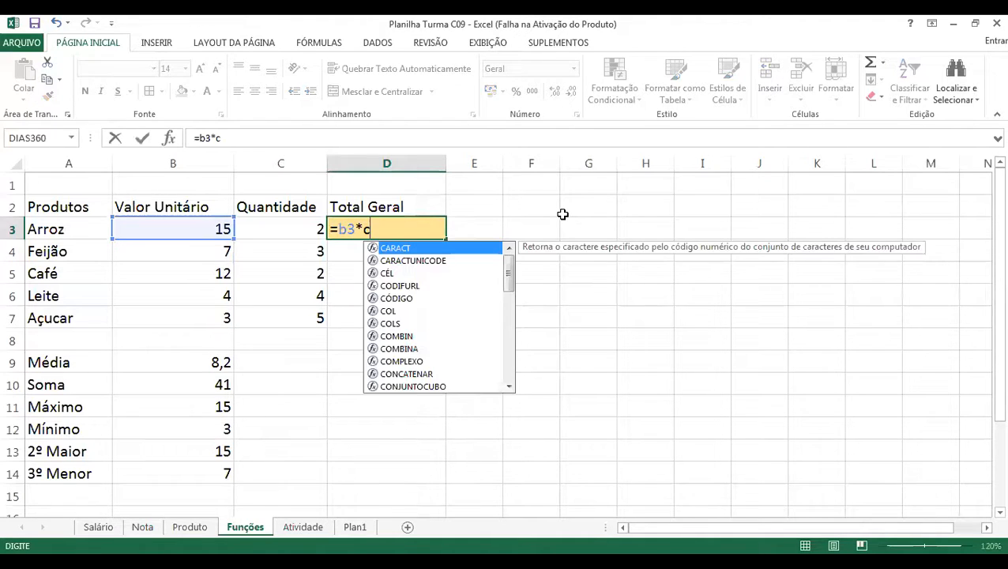
{"action": "type", "text": "3"}
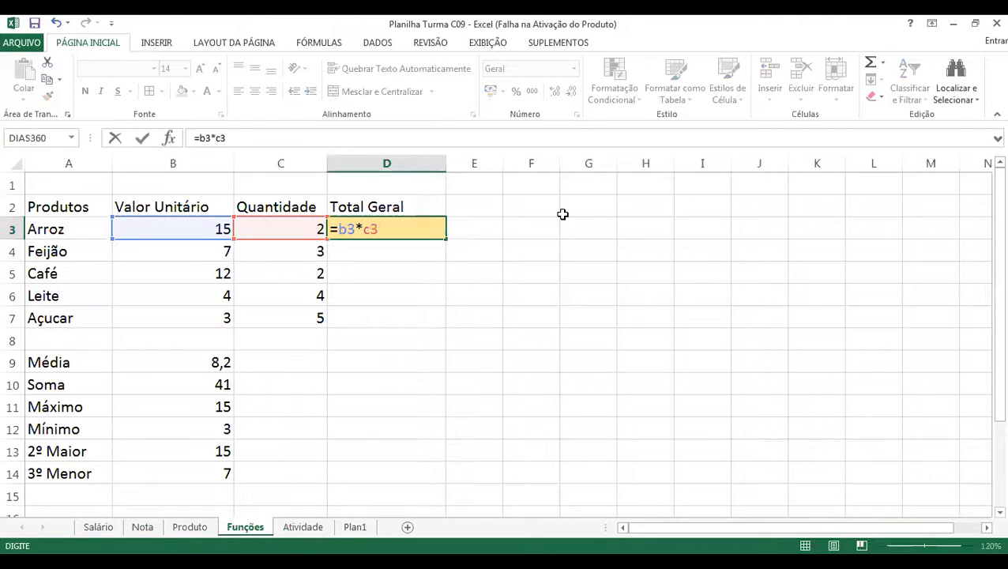
{"action": "key", "text": "Return"}
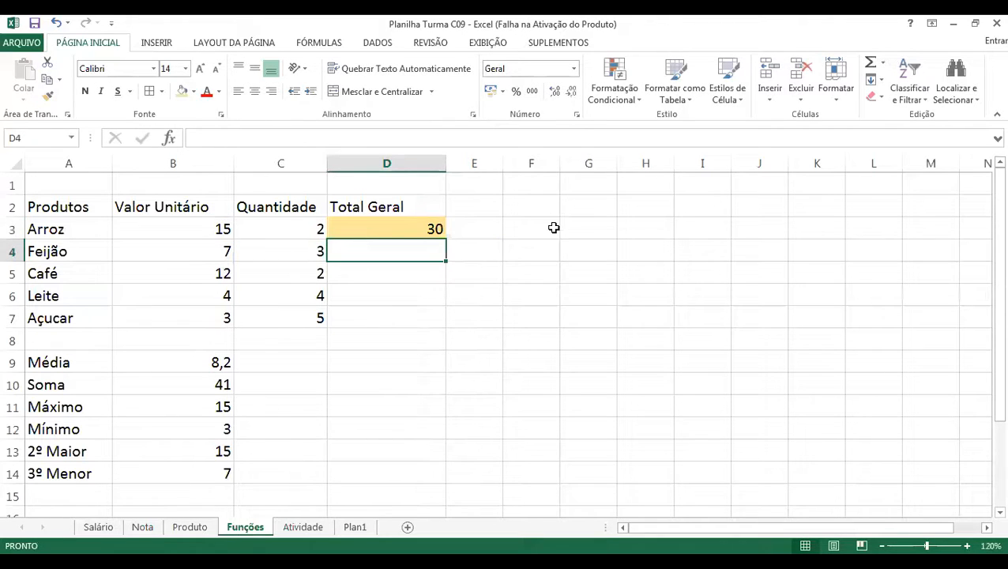
- Enclose the multiplication in D3 in parentheses so the formula reads =(B3*C3)
{"action": "left_click", "coordinate": [435, 228]}
{"action": "double_click", "coordinate": [438, 227]}
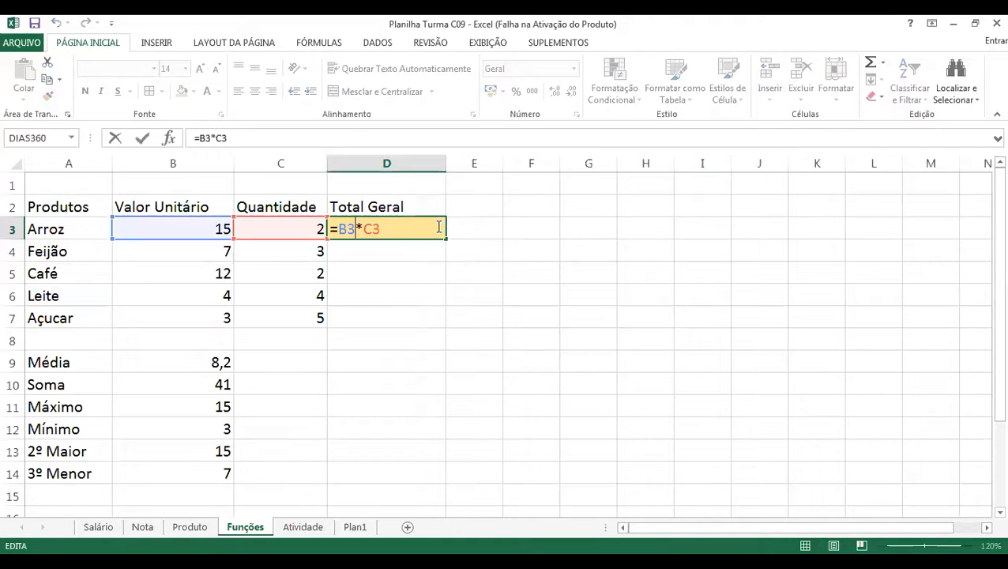
{"action": "type", "text": "("}
{"action": "left_click", "coordinate": [439, 228]}
{"action": "type", "text": ")"}
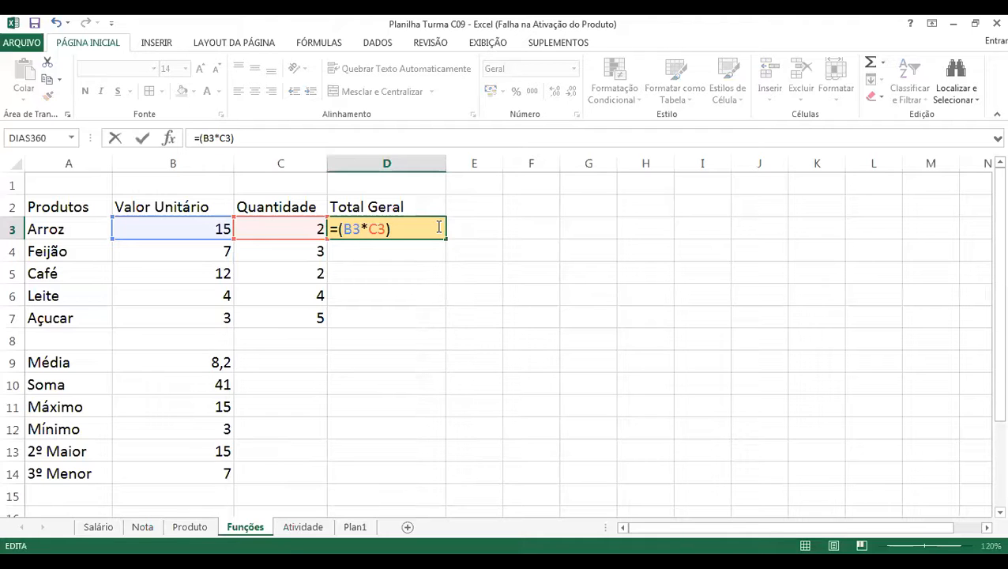
{"action": "key", "text": "Return"}
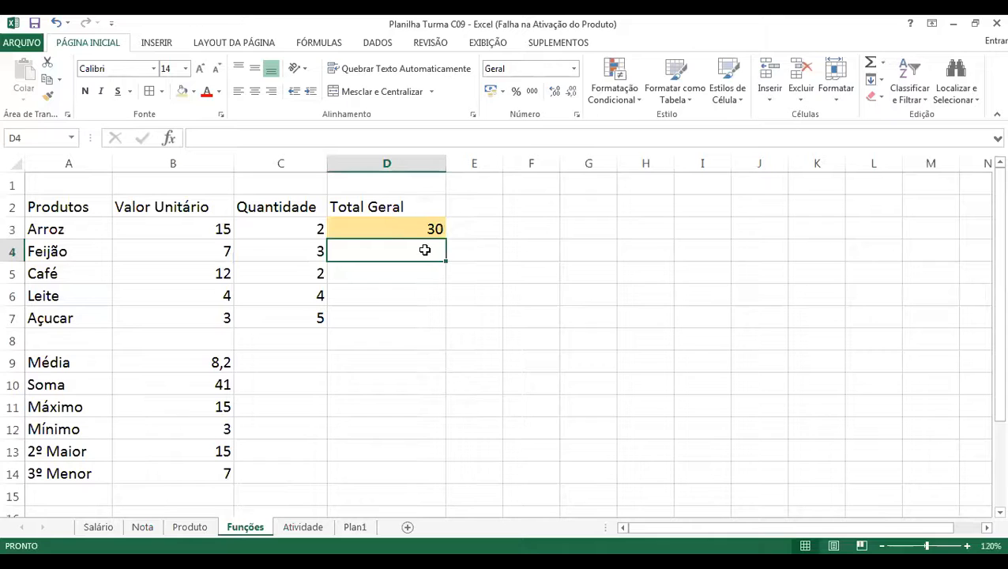
- Calculate the Feijão total in D4 with the formula =b4*c4
{"action": "type", "text": "="}
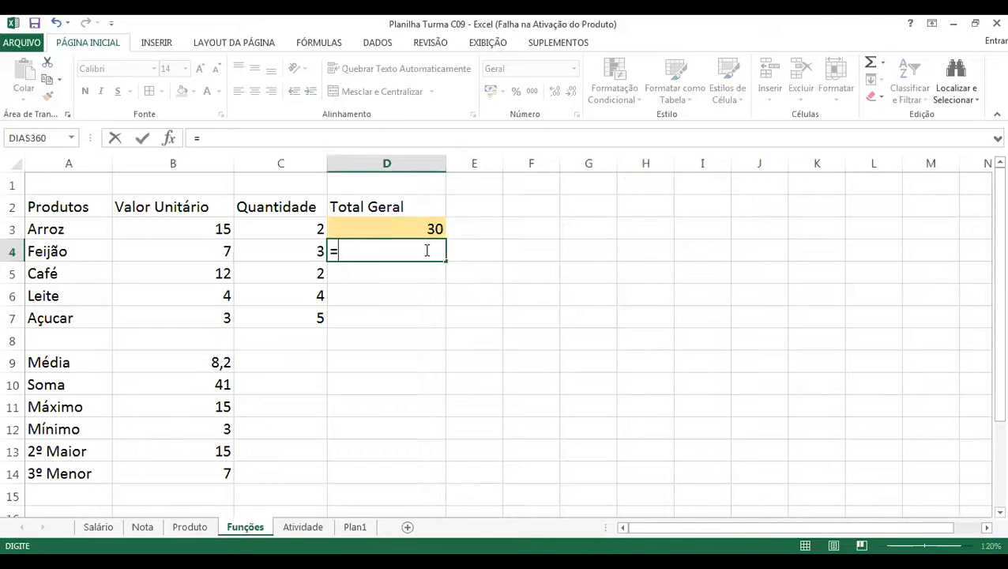
{"action": "type", "text": "b4*"}
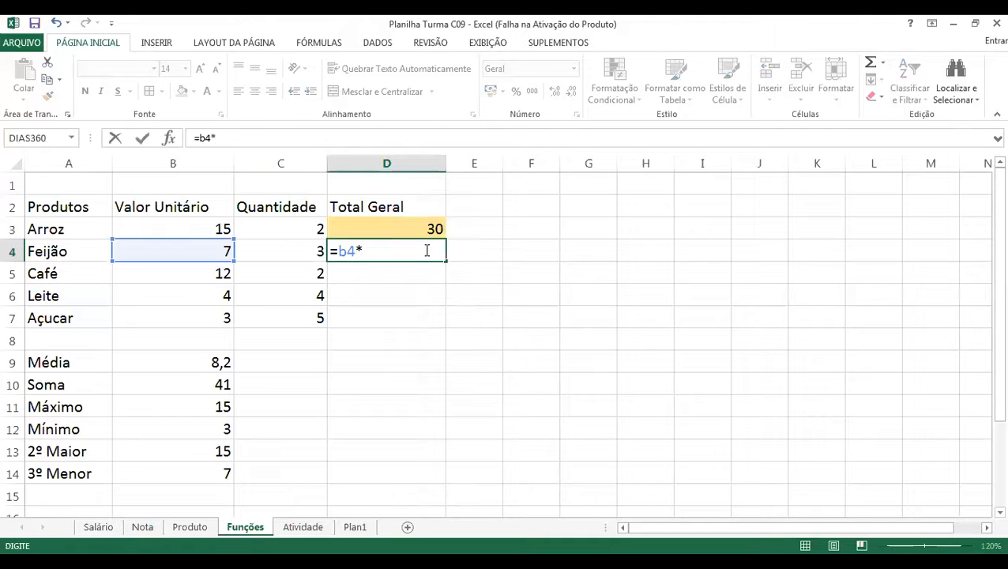
{"action": "type", "text": "c4"}
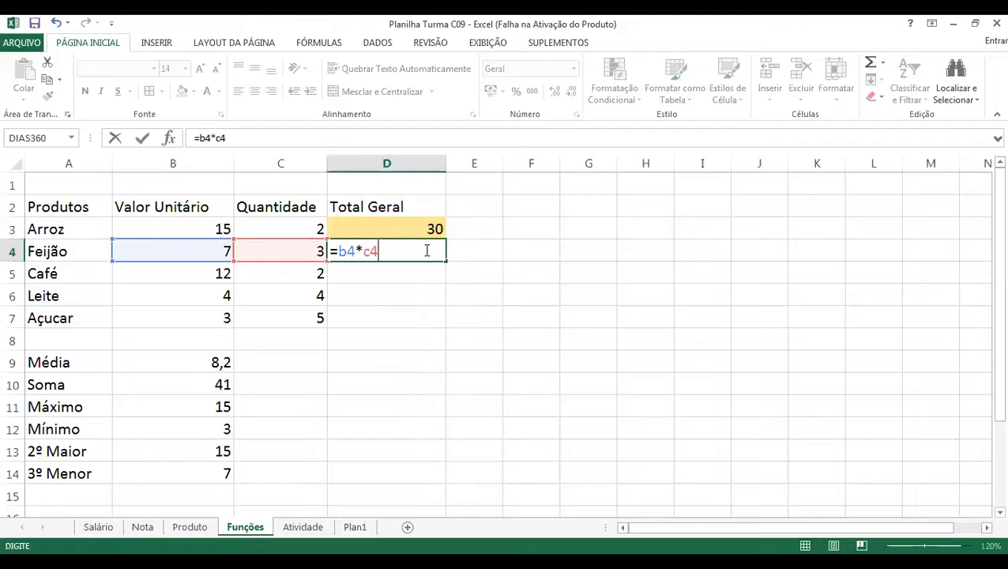
{"action": "key", "text": "Left"}
{"action": "key", "text": "Left"}
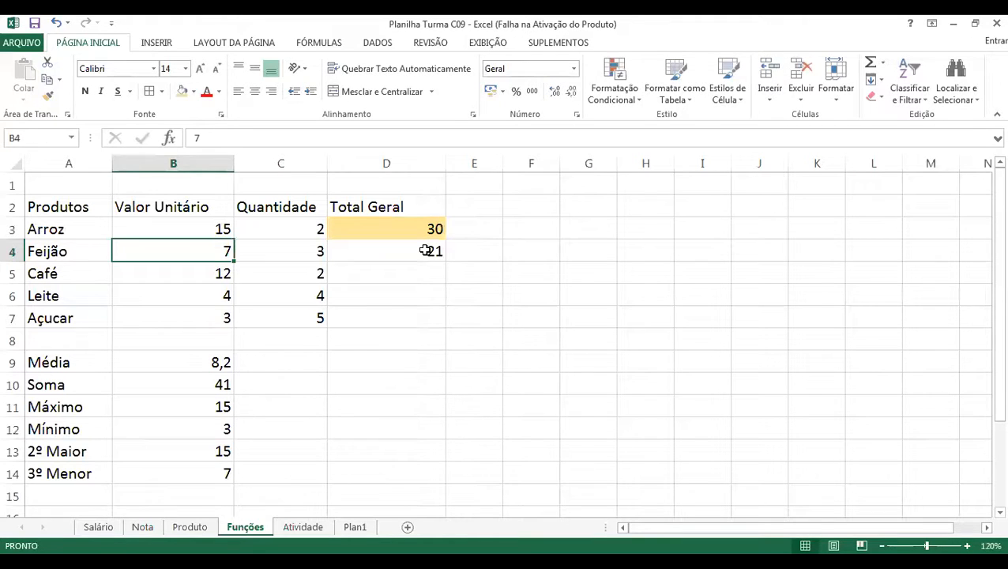
- Enclose the multiplication in D4 in parentheses so the formula reads =(B4*C4)
{"action": "double_click", "coordinate": [425, 250]}
{"action": "key", "text": "Left"}
{"action": "key", "text": "Left"}
{"action": "key", "text": "Left"}
{"action": "key", "text": "Left"}
{"action": "key", "text": "Left"}
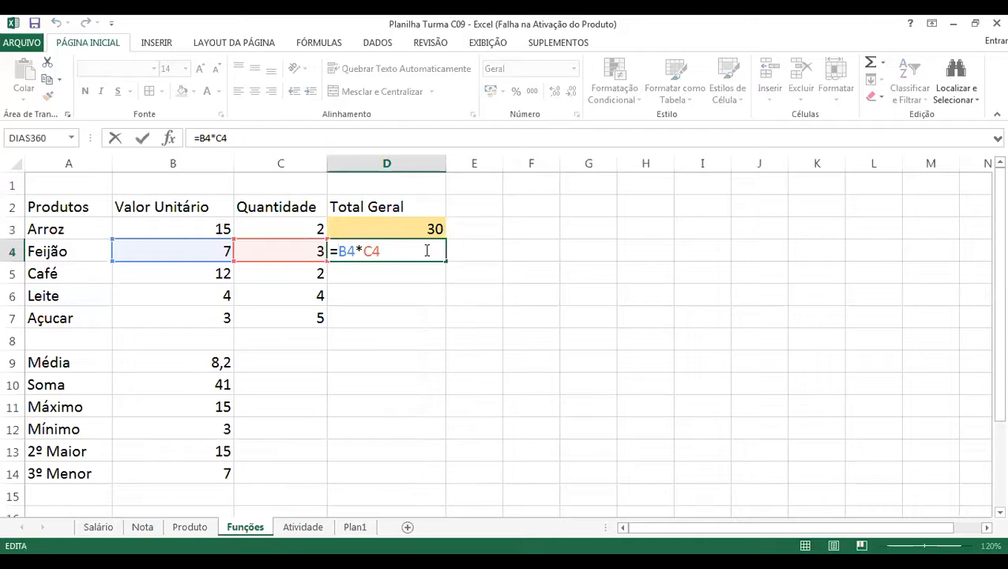
{"action": "type", "text": "("}
{"action": "type", "text": ")"}
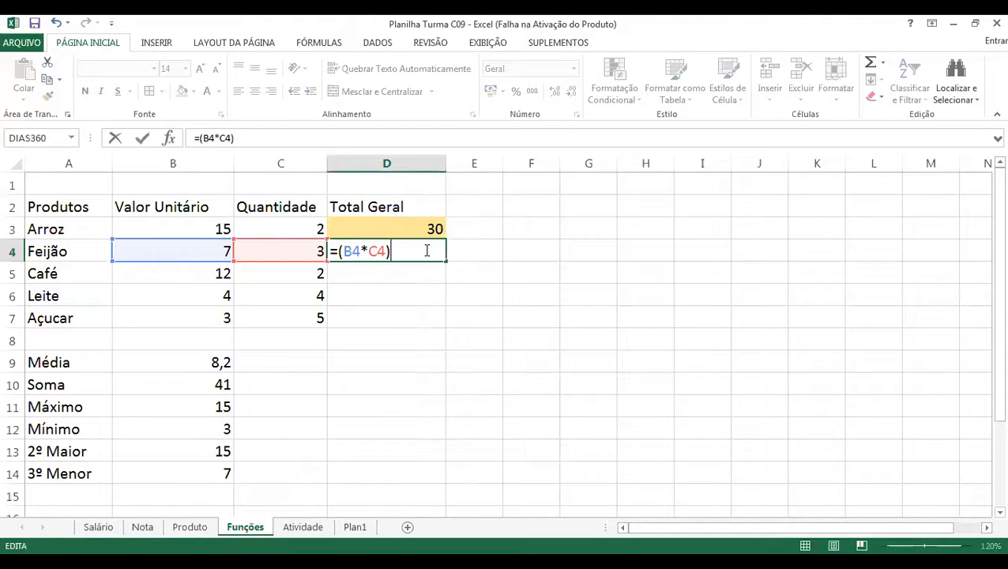
{"action": "key", "text": "Return"}
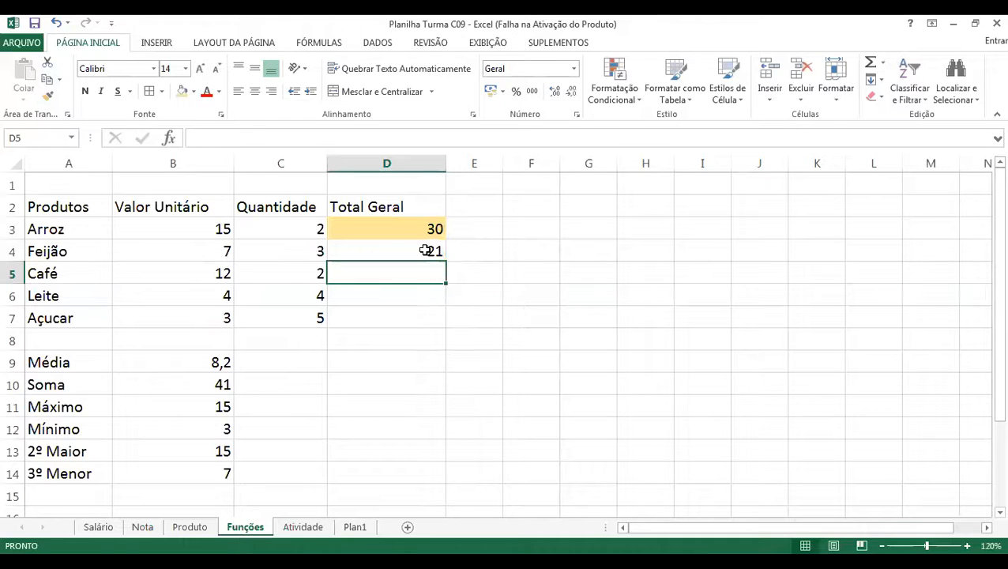
- Calculate the Café total in D5 by multiplying the unit value in B5 by the quantity in C5
{"action": "type", "text": "="}
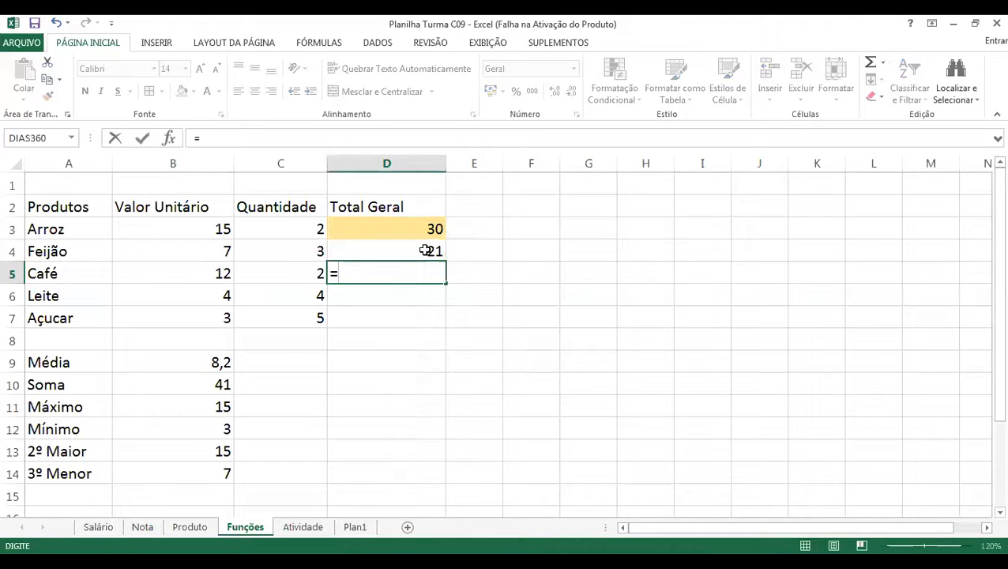
{"action": "left_click", "coordinate": [206, 276]}
{"action": "type", "text": "*"}
{"action": "left_click", "coordinate": [276, 274]}
{"action": "type", "text": ")"}
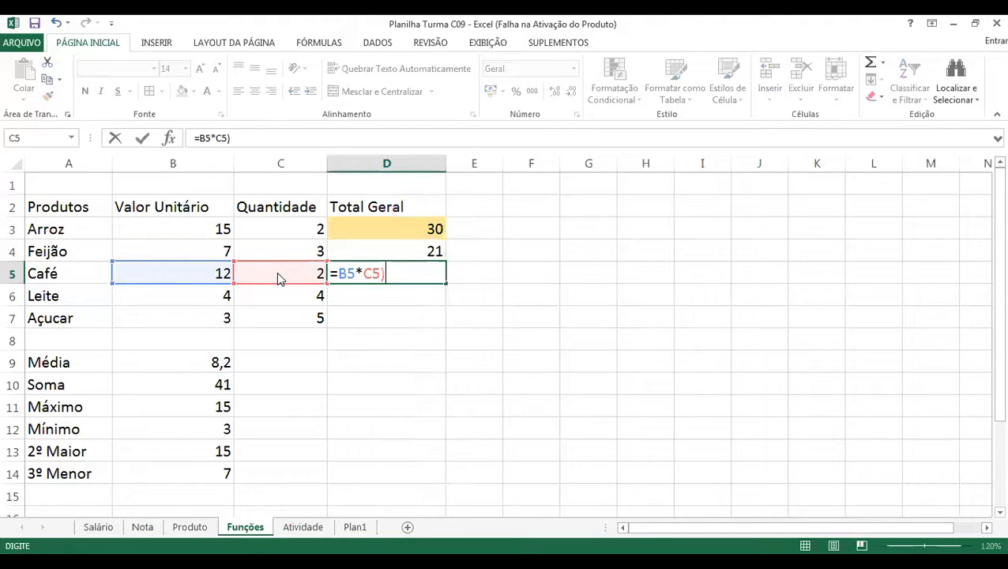
{"action": "key", "text": "Return"}
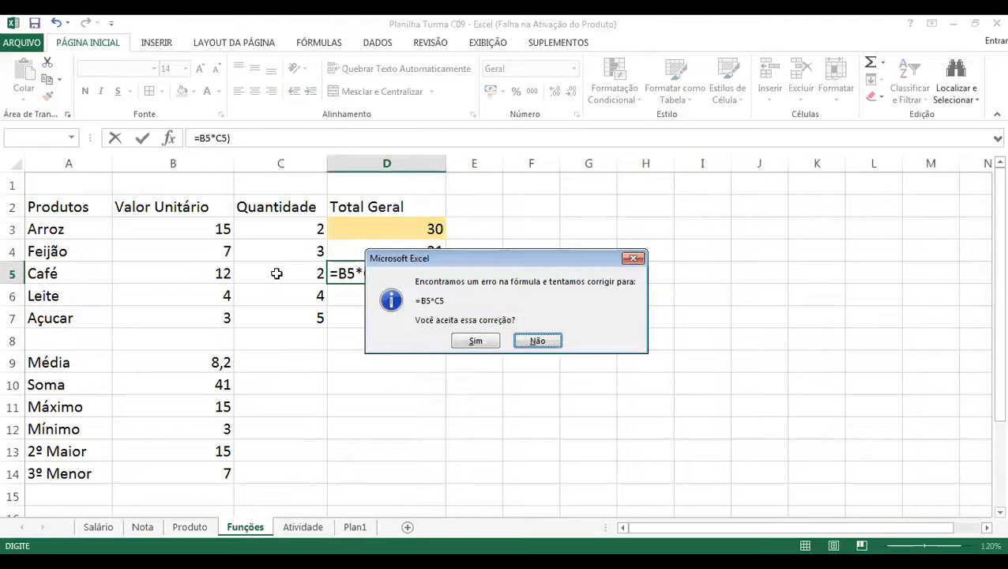
{"action": "key", "text": "Return"}
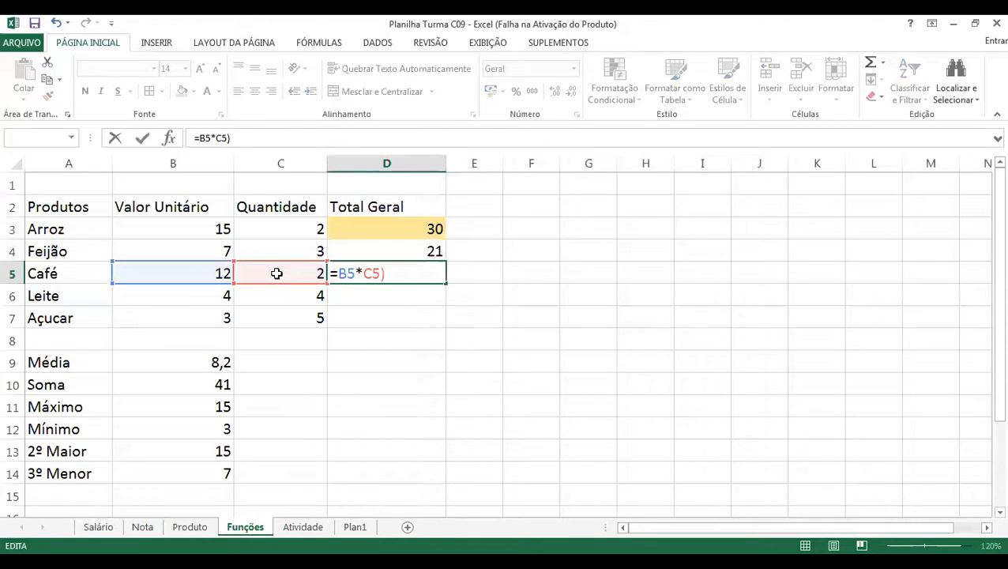
{"action": "key", "text": "Return"}
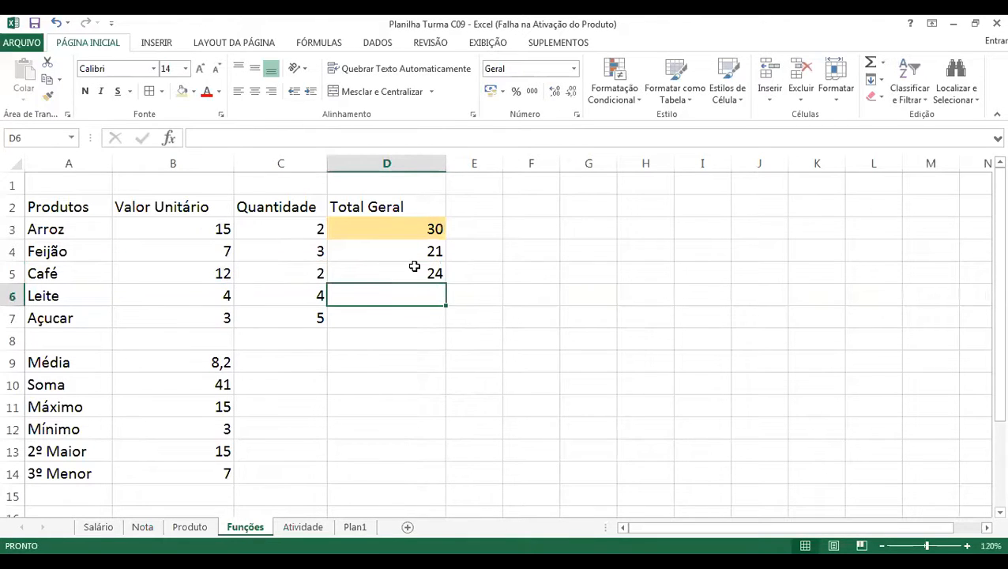
- Clear the Feijão and Café totals in D4:D5, keeping only the Arroz total
{"action": "left_click_drag", "start_coordinate": [427, 254], "coordinate": [429, 274]}
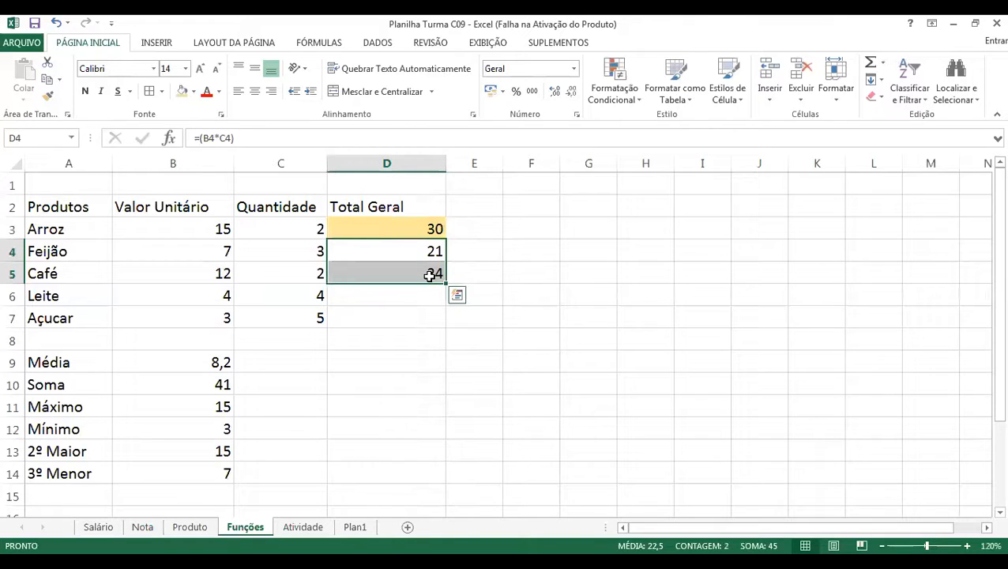
{"action": "key", "text": "Delete"}
{"action": "key", "text": "Up"}
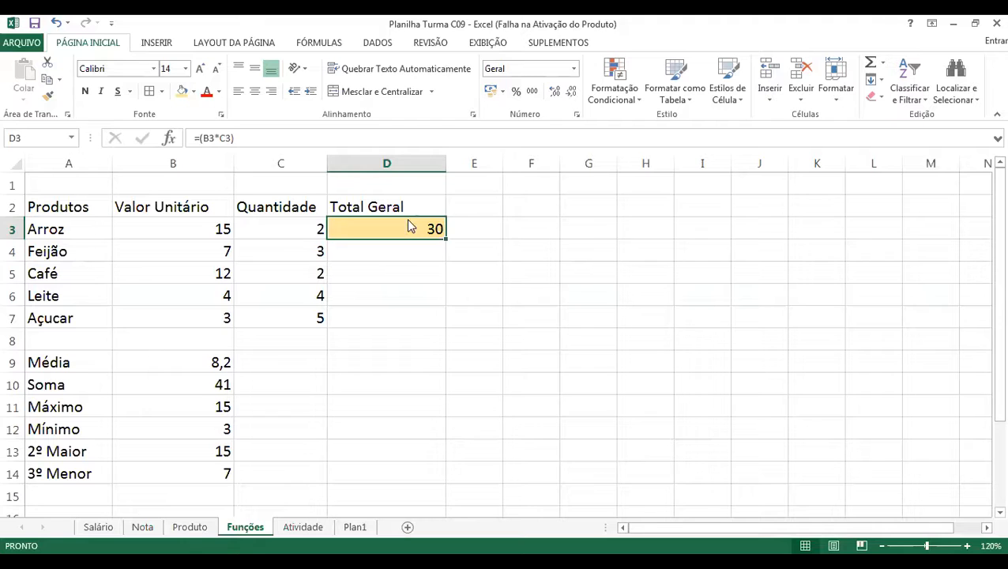
{"action": "left_click", "coordinate": [527, 219]}
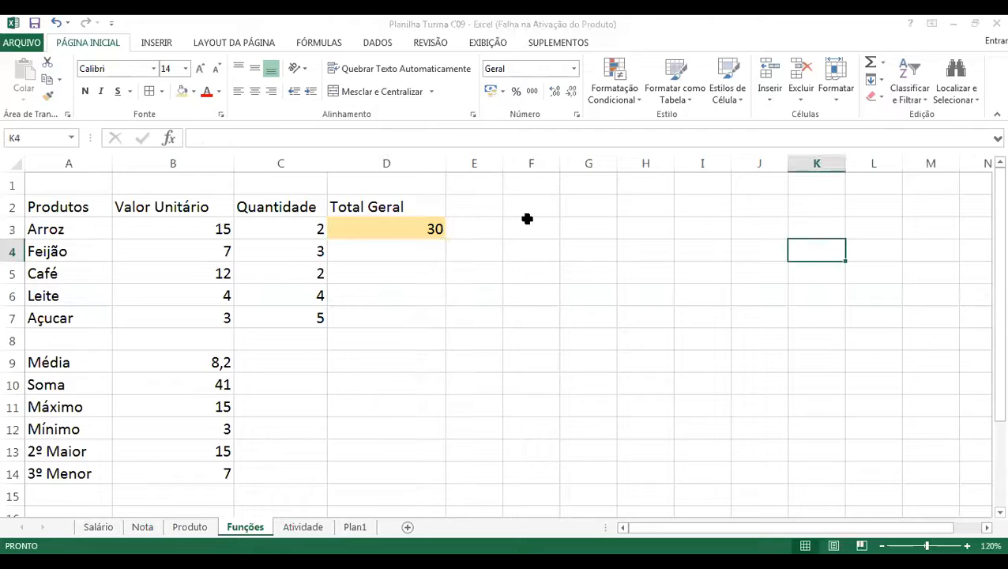
- Fill the Arroz total formula from D3 down through D7 to calculate the remaining products' totals
{"action": "left_click", "coordinate": [443, 238]}
{"action": "left_click_drag", "start_coordinate": [444, 239], "coordinate": [473, 317]}
{"action": "left_click", "coordinate": [600, 310]}
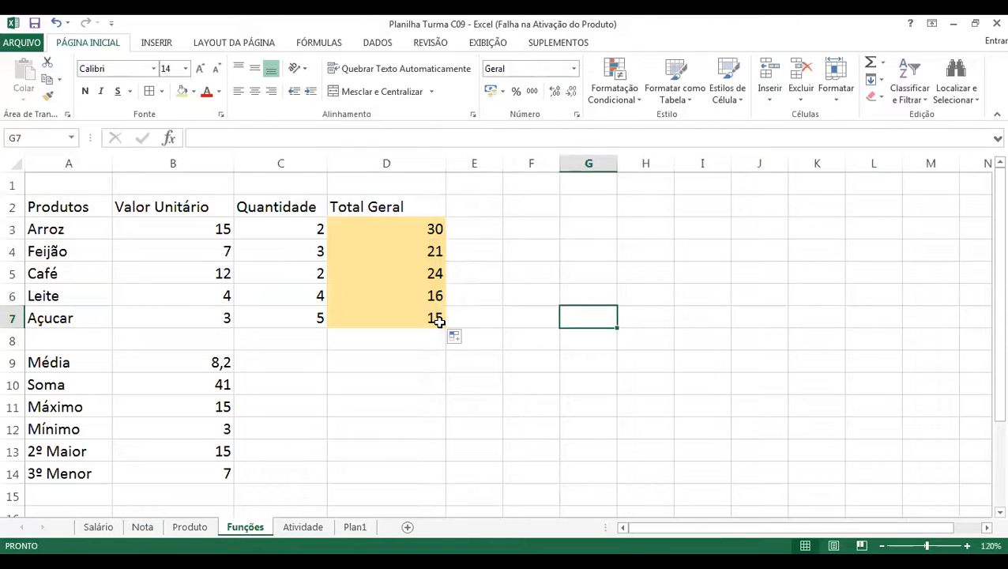
- Check the copied multiplication formulas in the Total Geral column for Açucar, Café and Arroz
{"action": "left_click", "coordinate": [438, 319]}
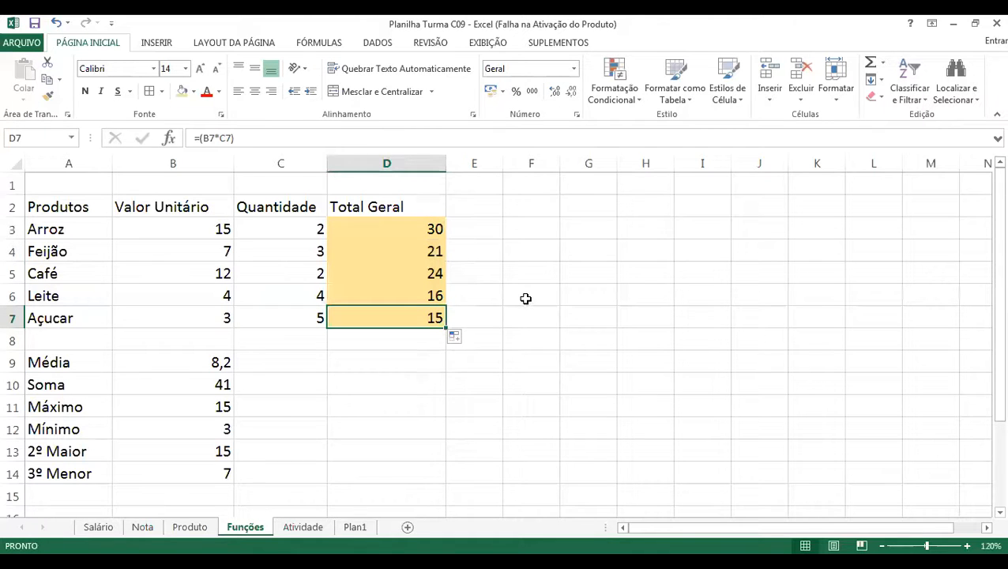
{"action": "key", "text": "F2"}
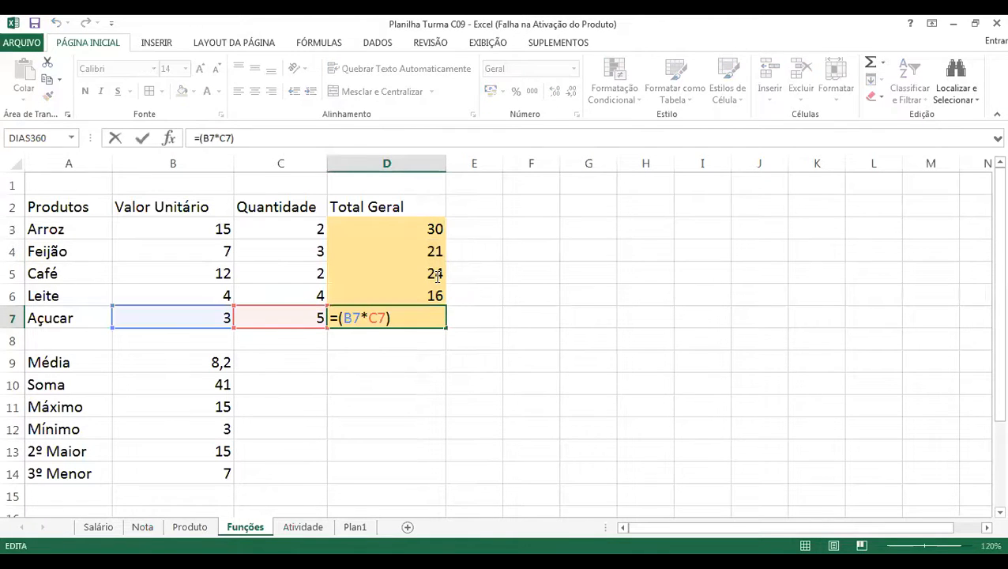
{"action": "double_click", "coordinate": [438, 275]}
{"action": "key", "text": "Escape"}
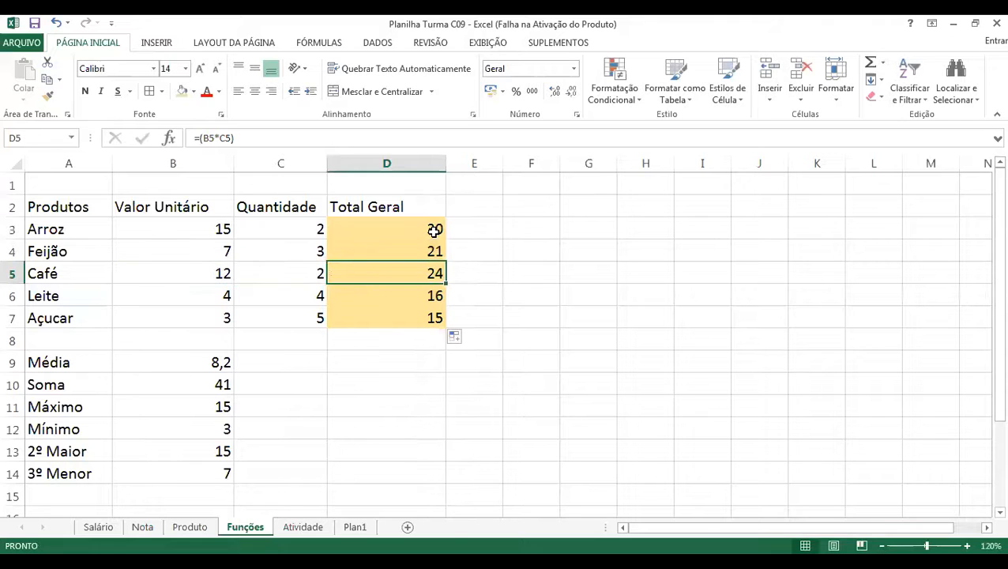
{"action": "left_click", "coordinate": [486, 257]}
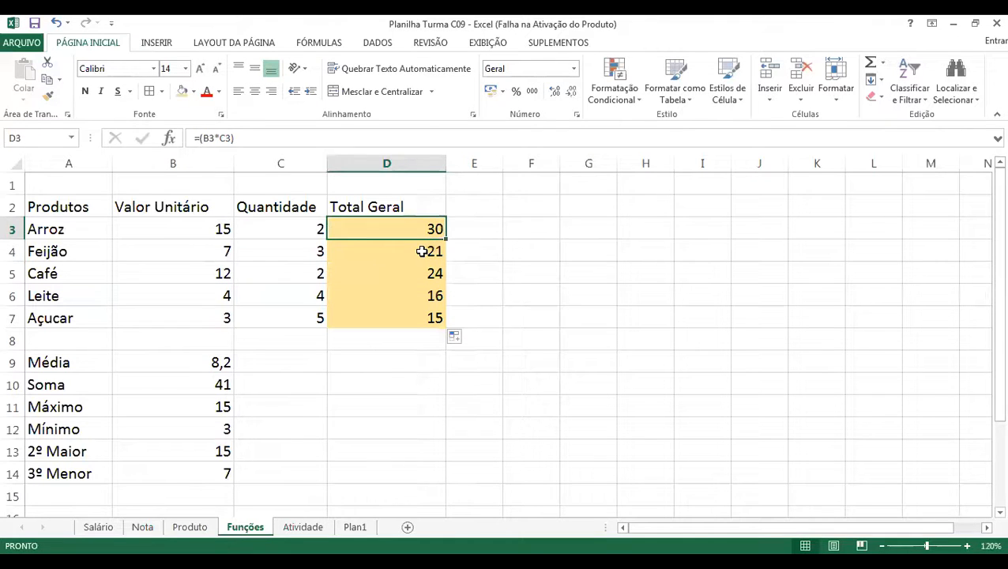
- Clear the totals in D4:D7, keeping only the Arroz total in D3
{"action": "left_click_drag", "start_coordinate": [429, 251], "coordinate": [429, 315]}
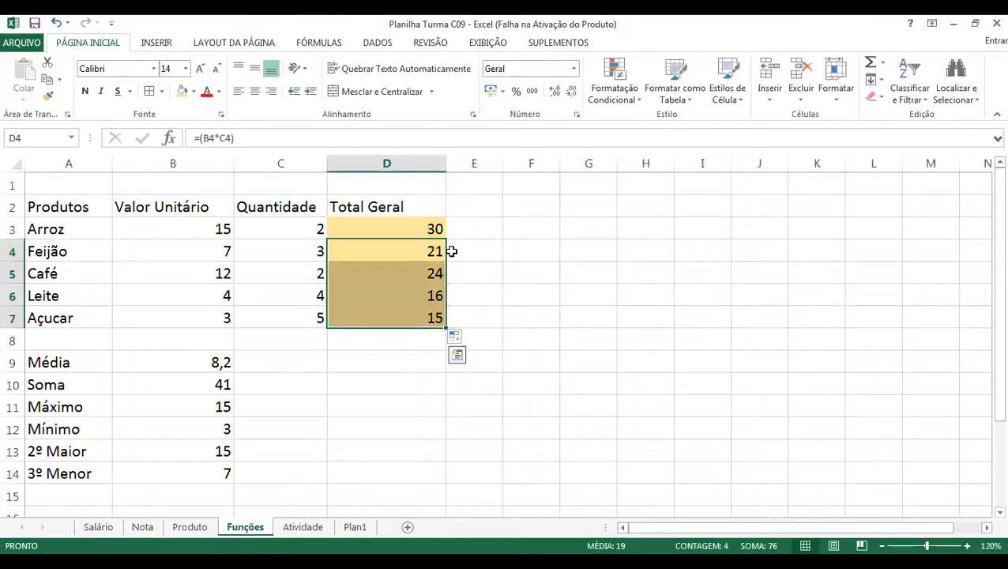
{"action": "key", "text": "Delete"}
{"action": "left_click", "coordinate": [468, 297]}
- Review the Arroz formula in D3 without changing it and copy it down to D7 for the other products
{"action": "double_click", "coordinate": [444, 235]}
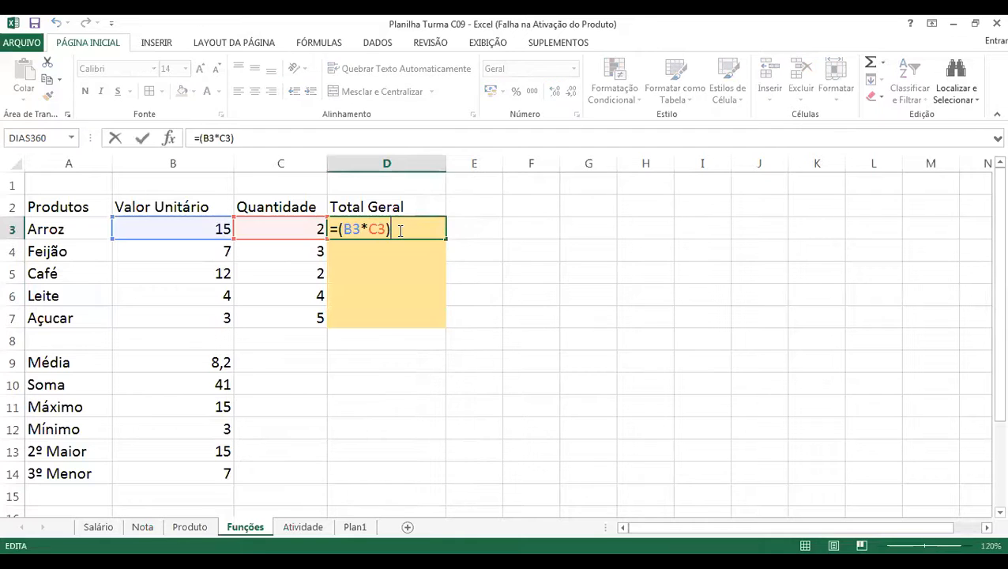
{"action": "double_click", "coordinate": [378, 229]}
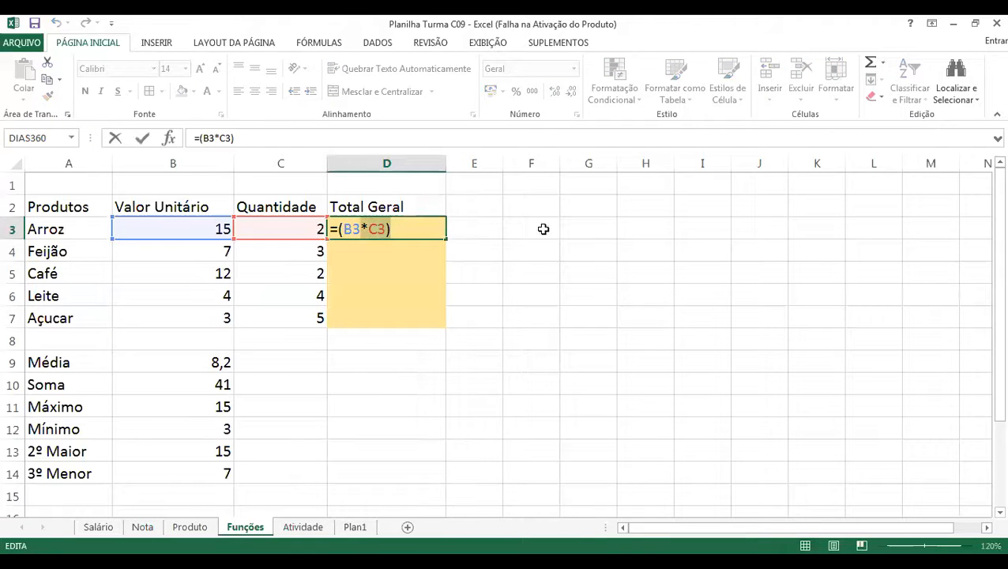
{"action": "key", "text": "Escape"}
{"action": "left_click_drag", "start_coordinate": [447, 238], "coordinate": [443, 329]}
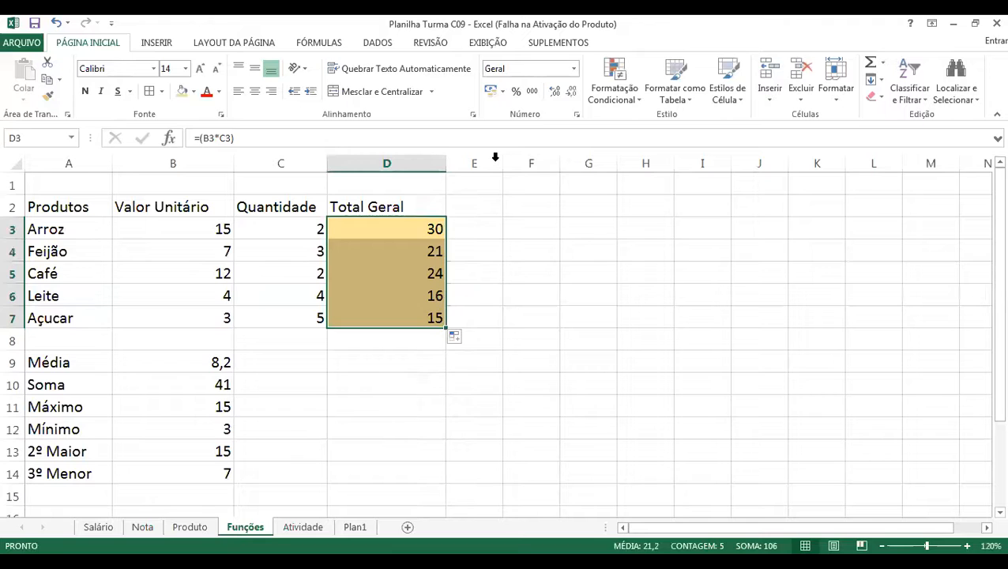
{"action": "key", "text": "Right"}
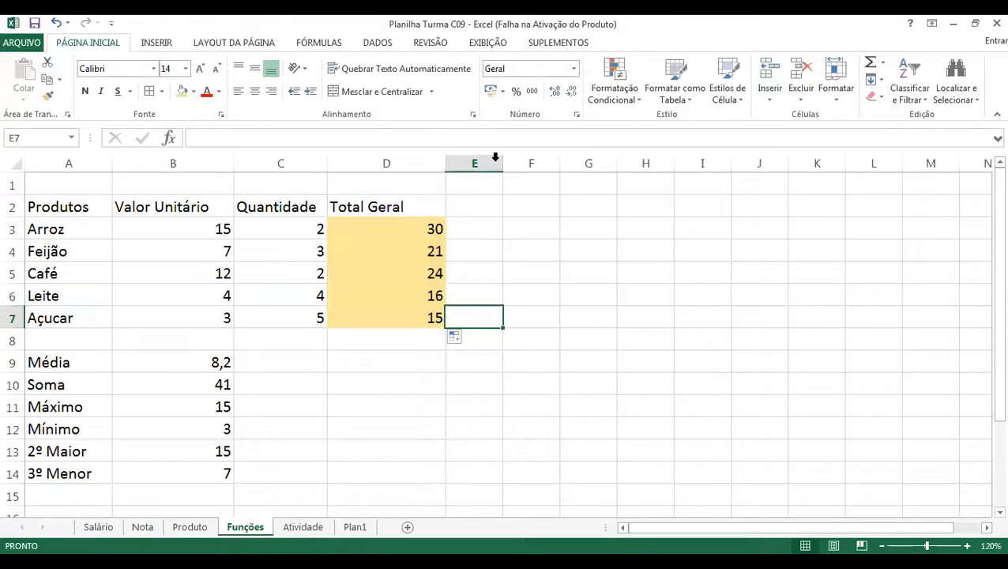